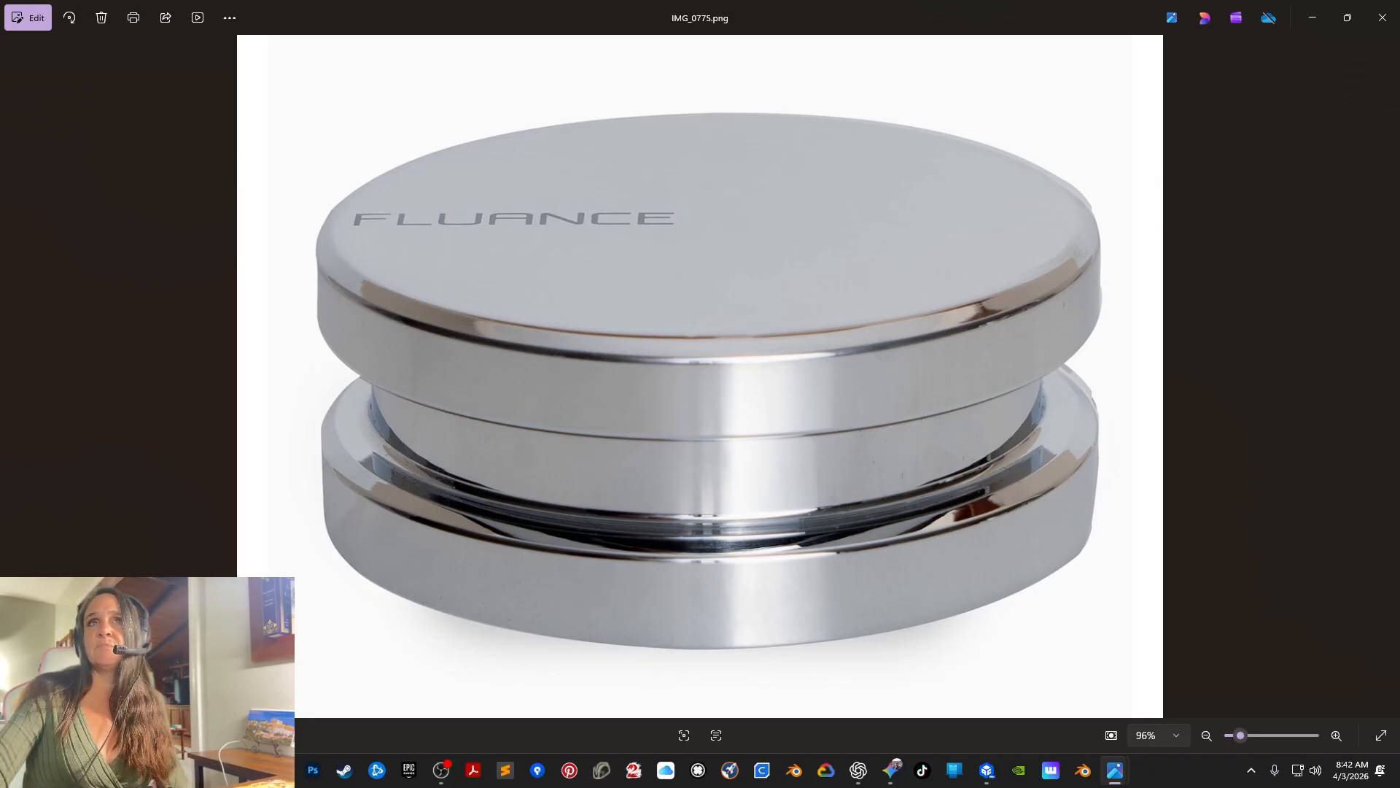
View the MBNerdStuffLogo.png image and close the image viewer.
key("Right")
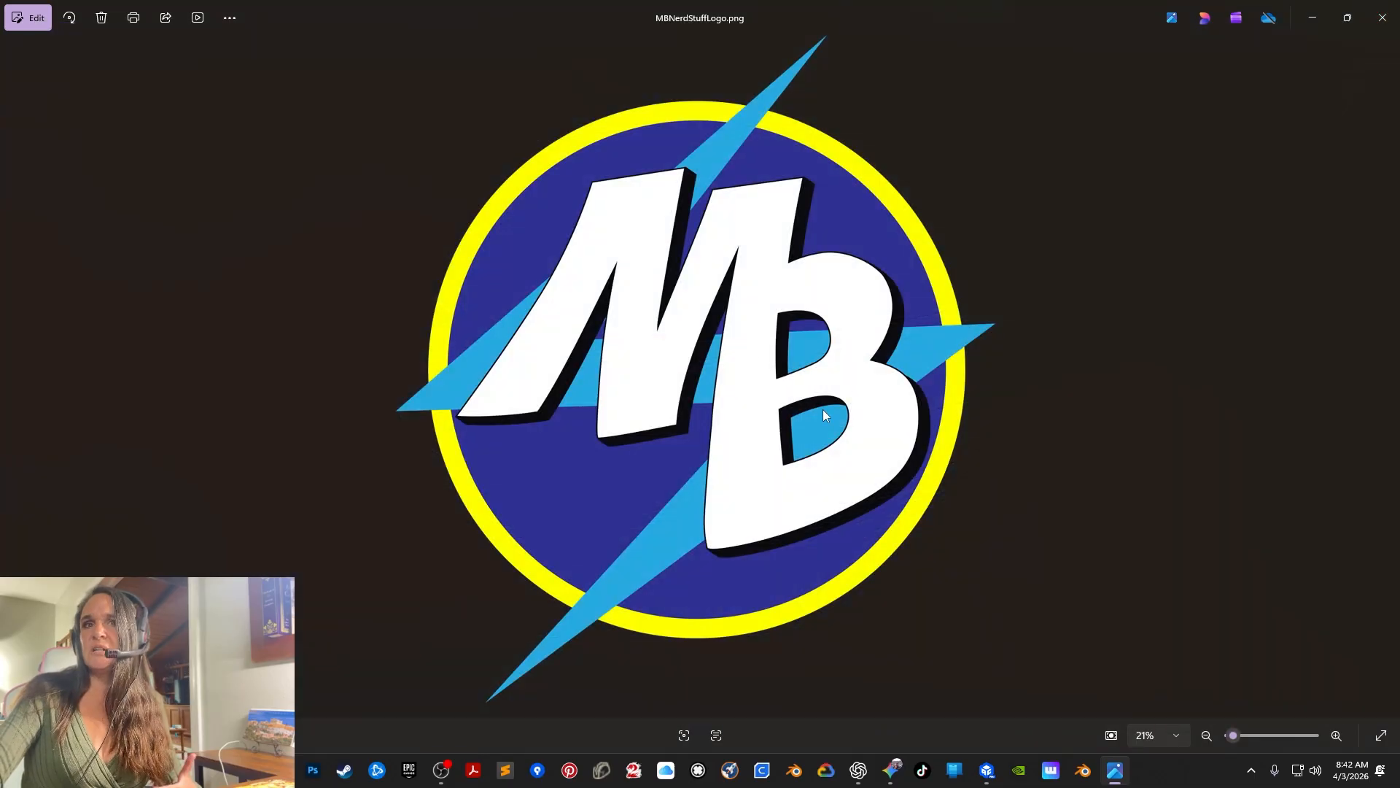
left_click(1383, 21)
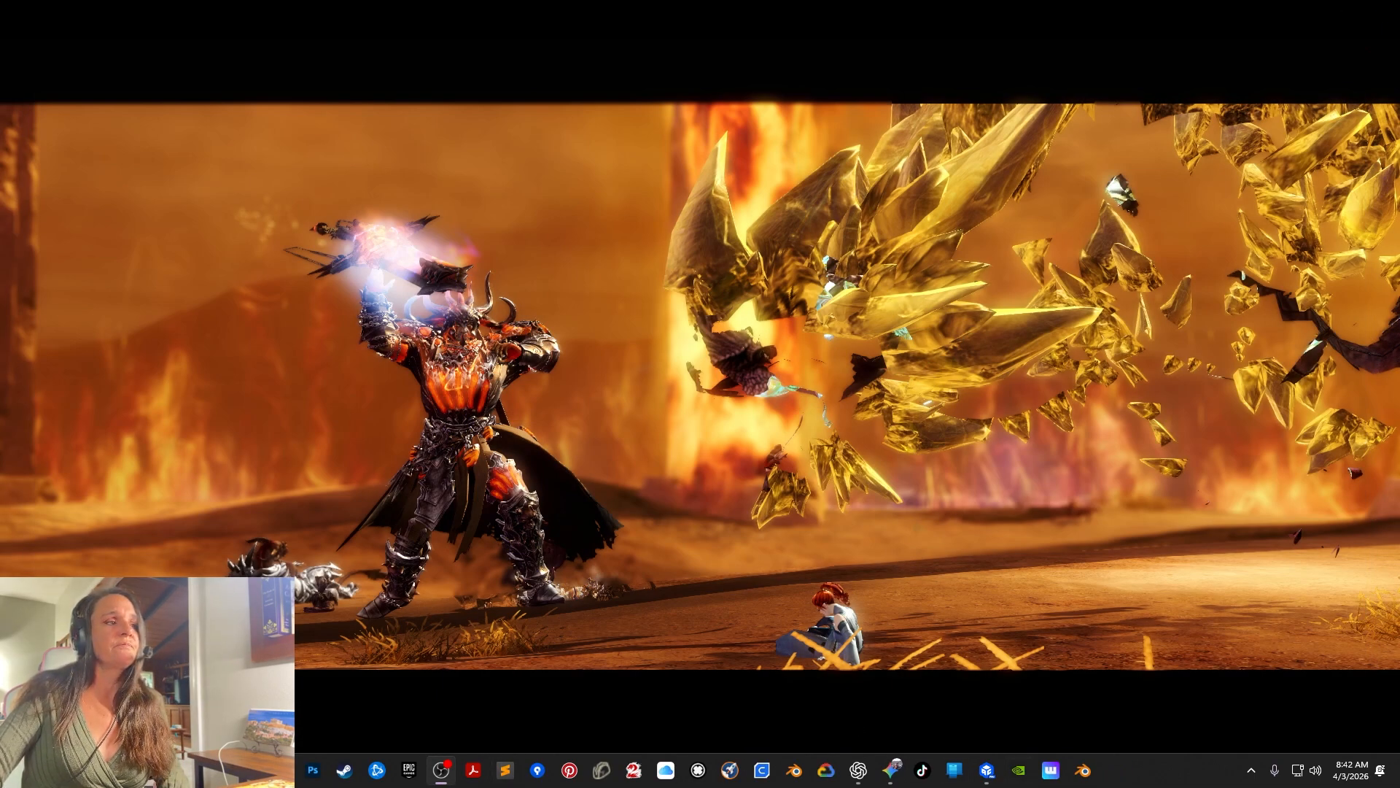
mouse_move(249, 770)
left_click(248, 689)
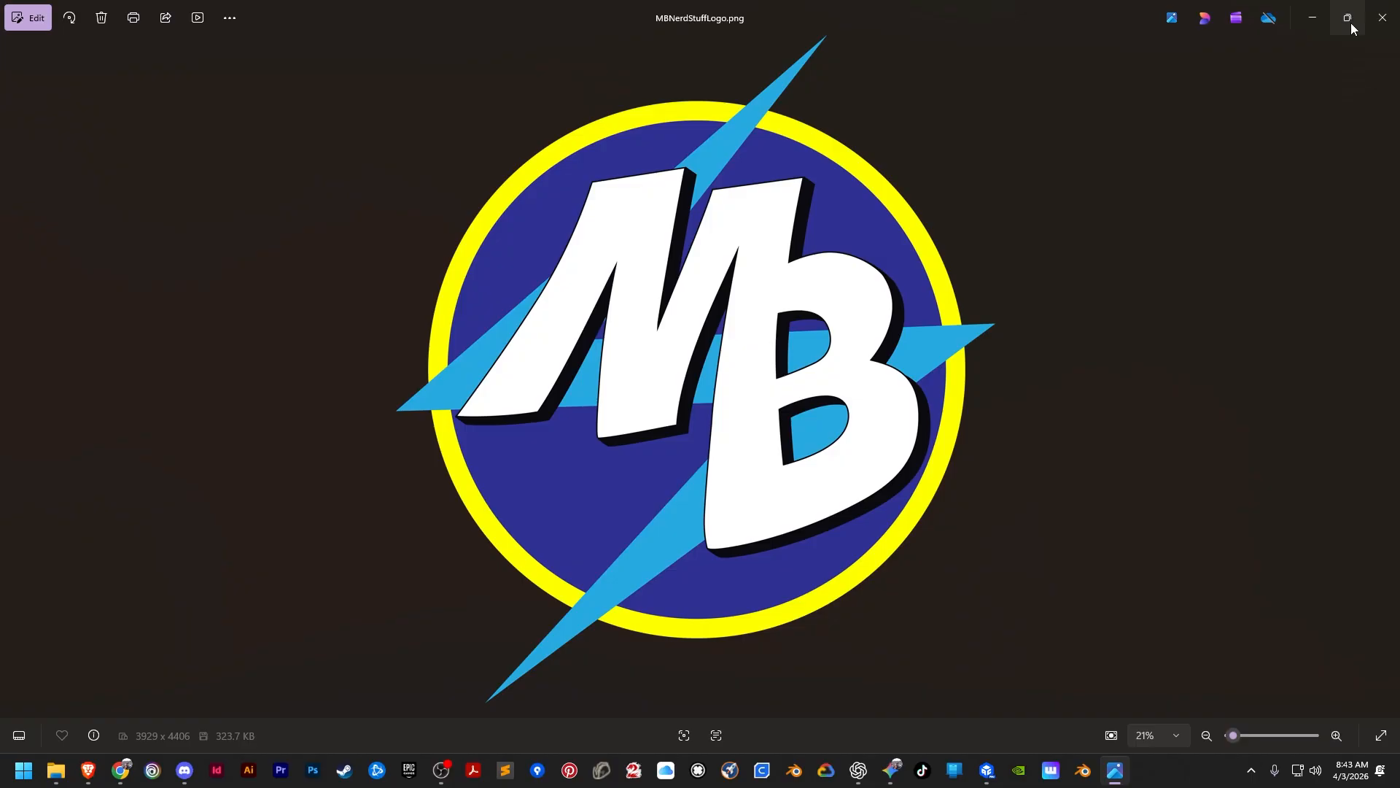
Shrink the MBNerdStuffLogo.png window to a narrow portrait shape and move it clear of the shapes on the workplane.
left_click(1349, 18)
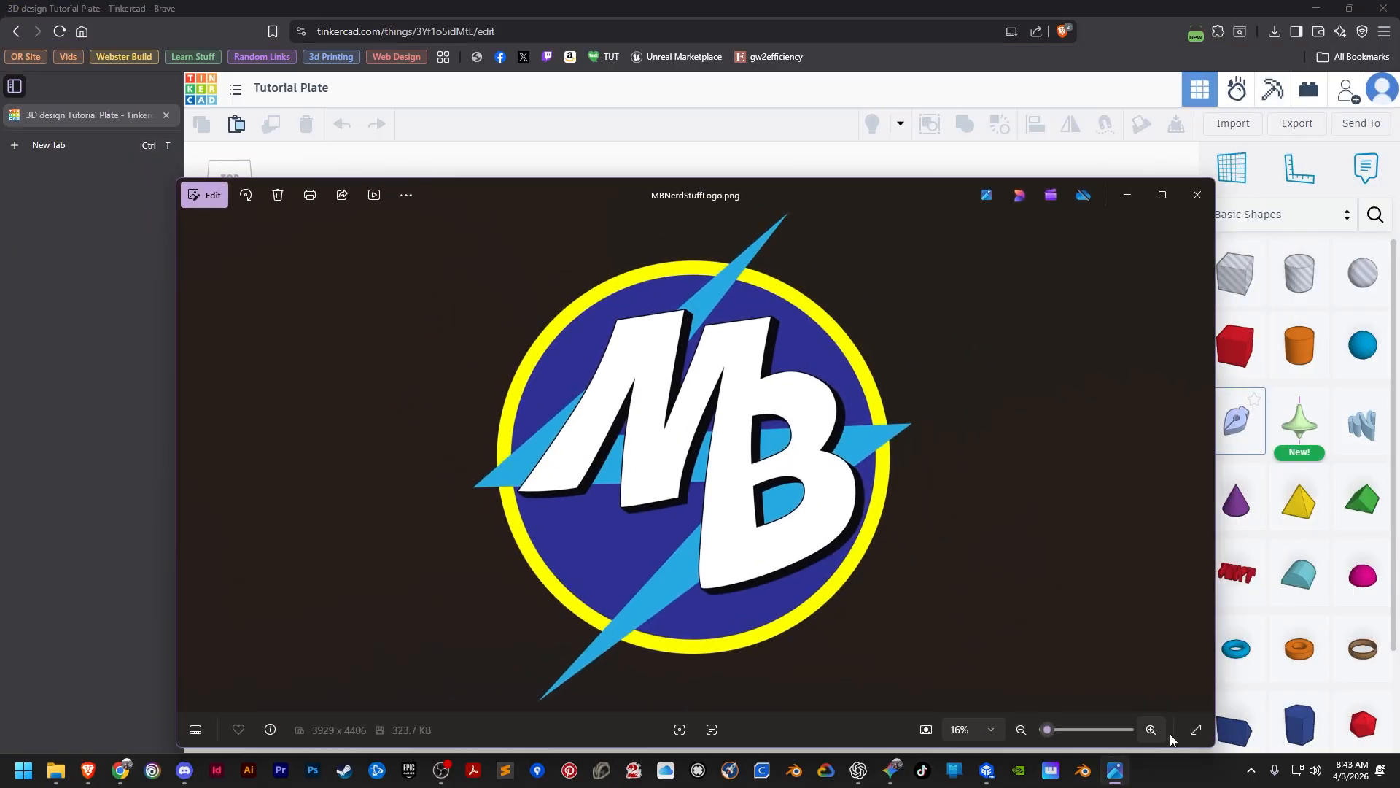
left_click_drag(1214, 583, 541, 464)
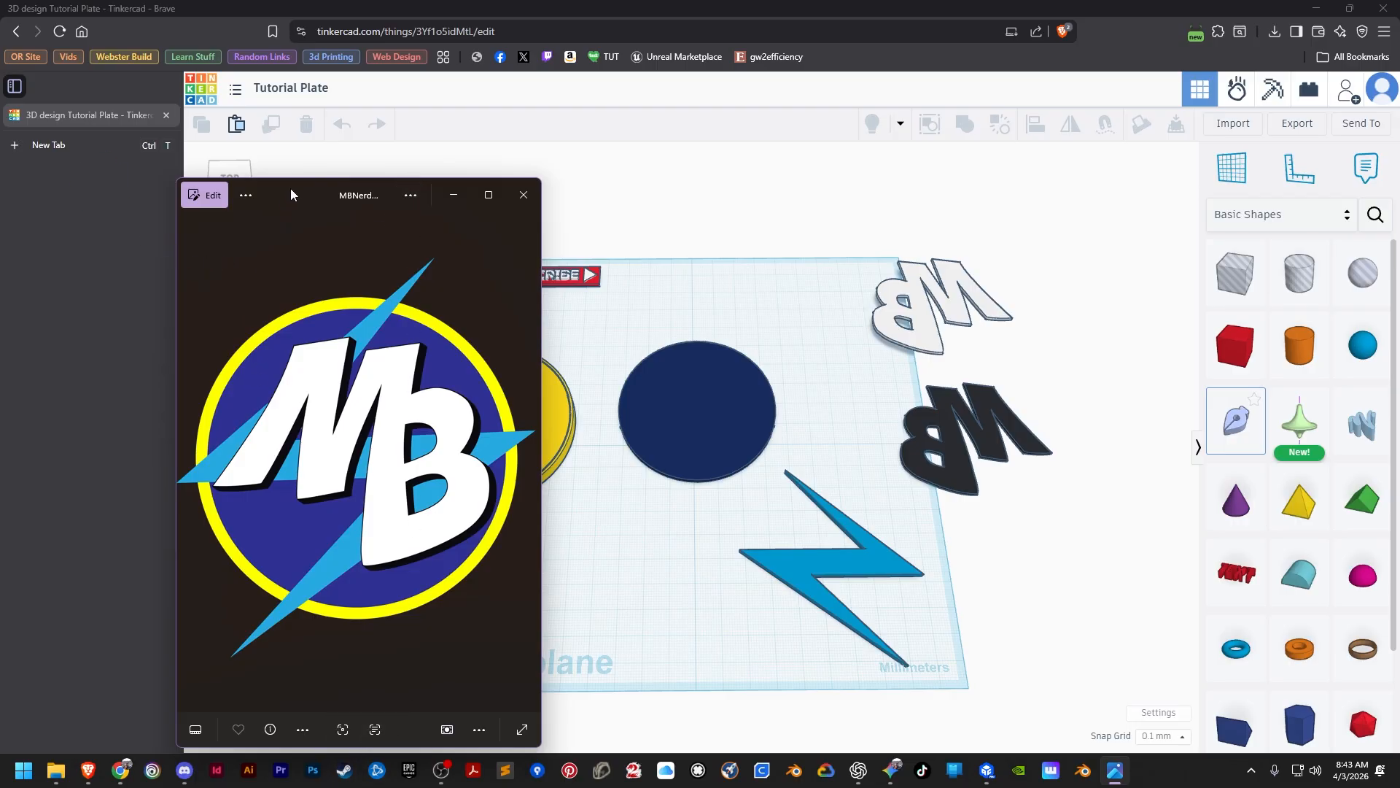
left_click_drag(291, 194, 128, 213)
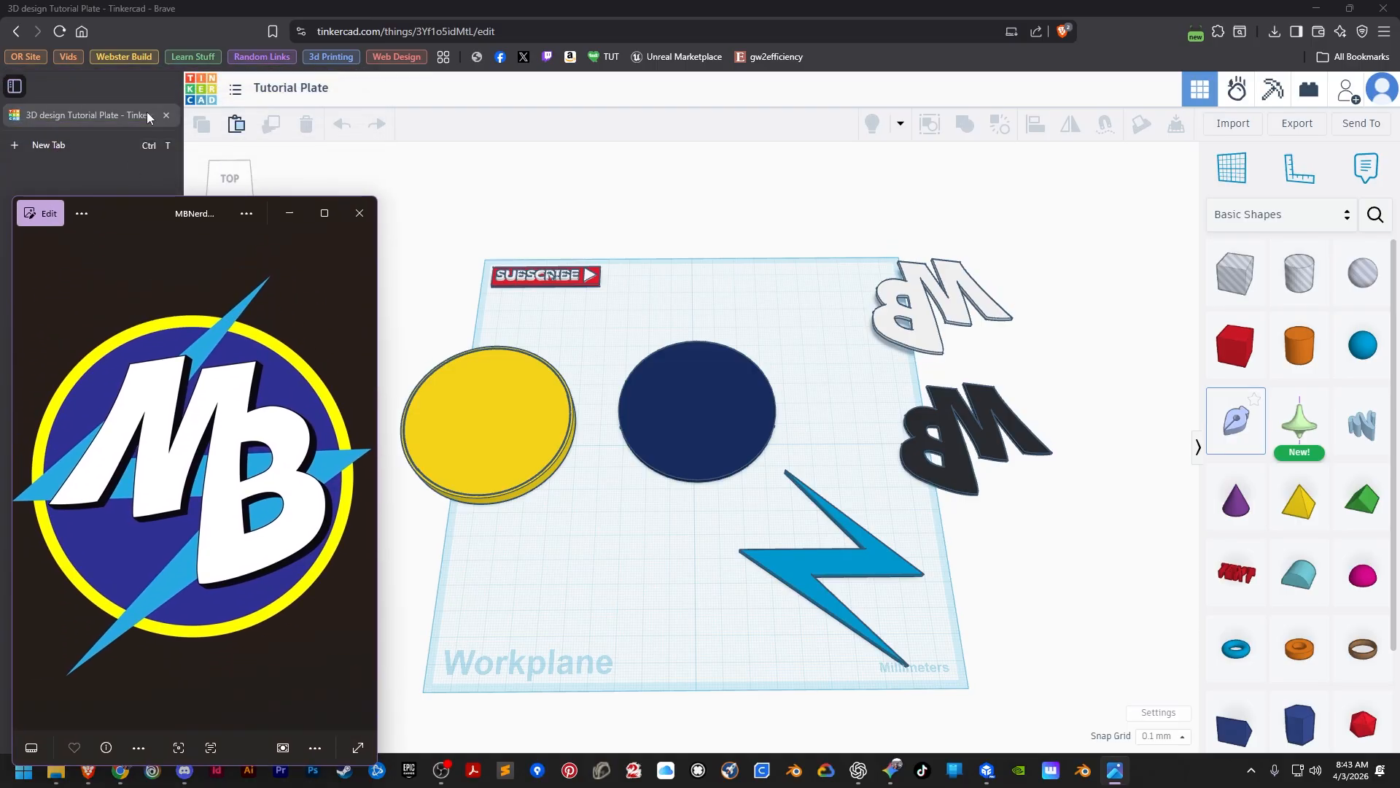
Collapse the browser's tab sidebar and place the logo image window over the shape library.
left_click(15, 86)
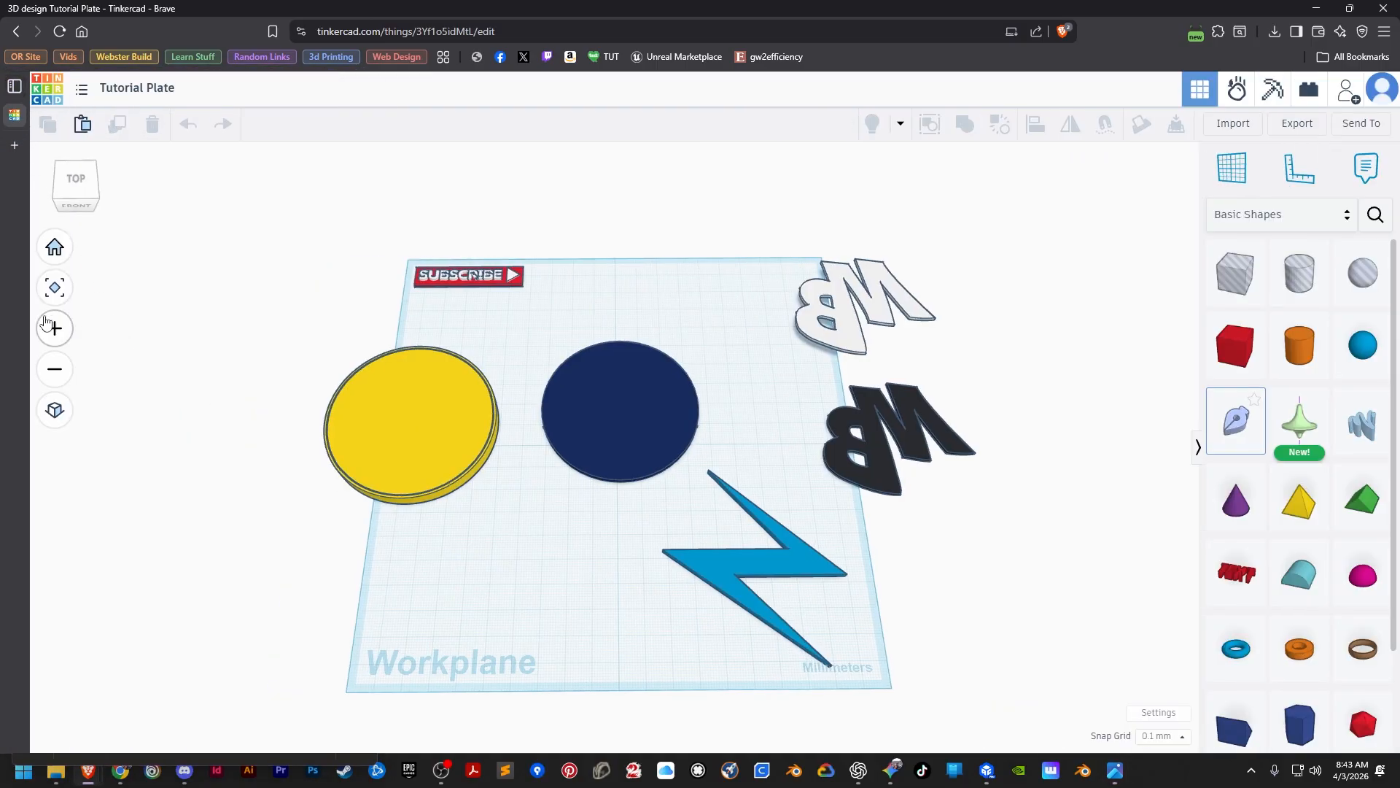
left_click(1113, 771)
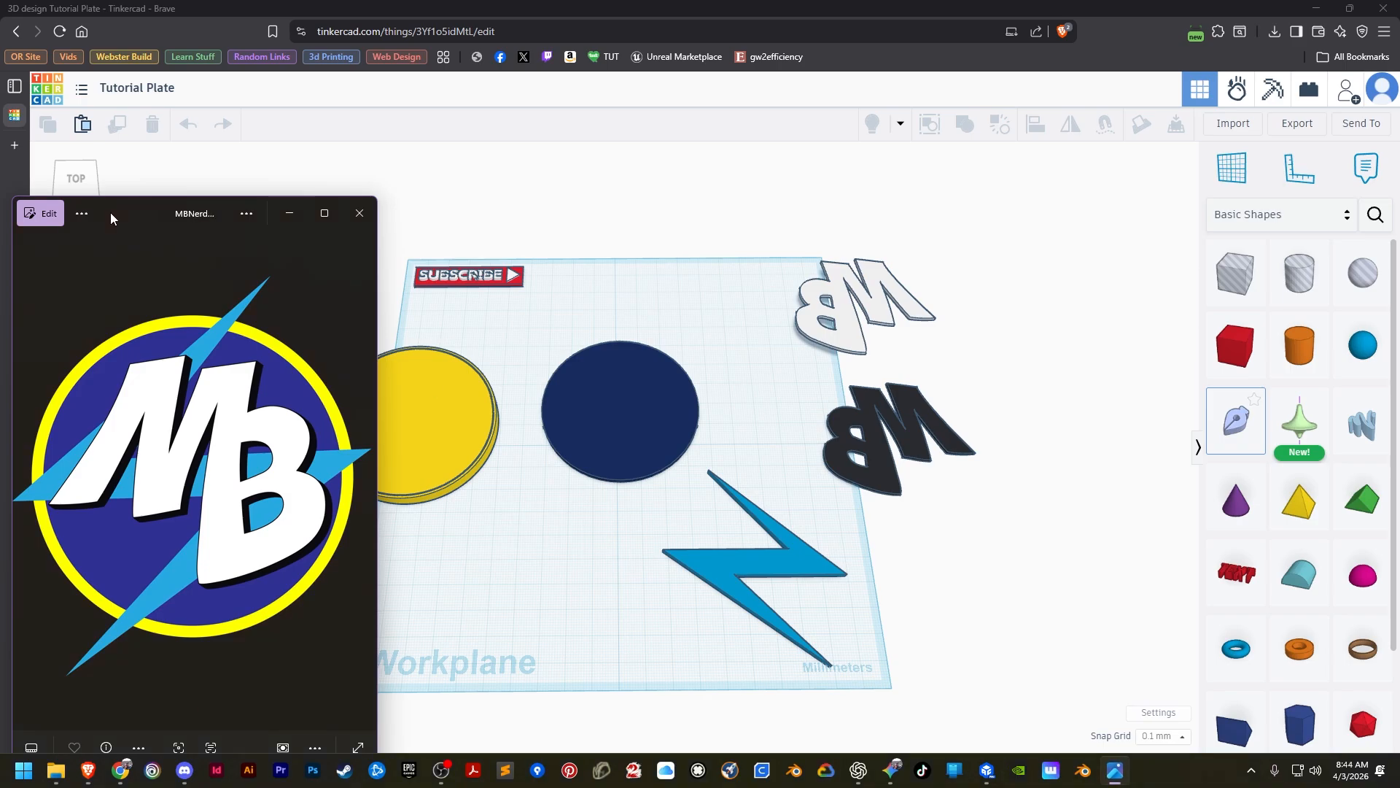
left_click_drag(111, 212, 1130, 220)
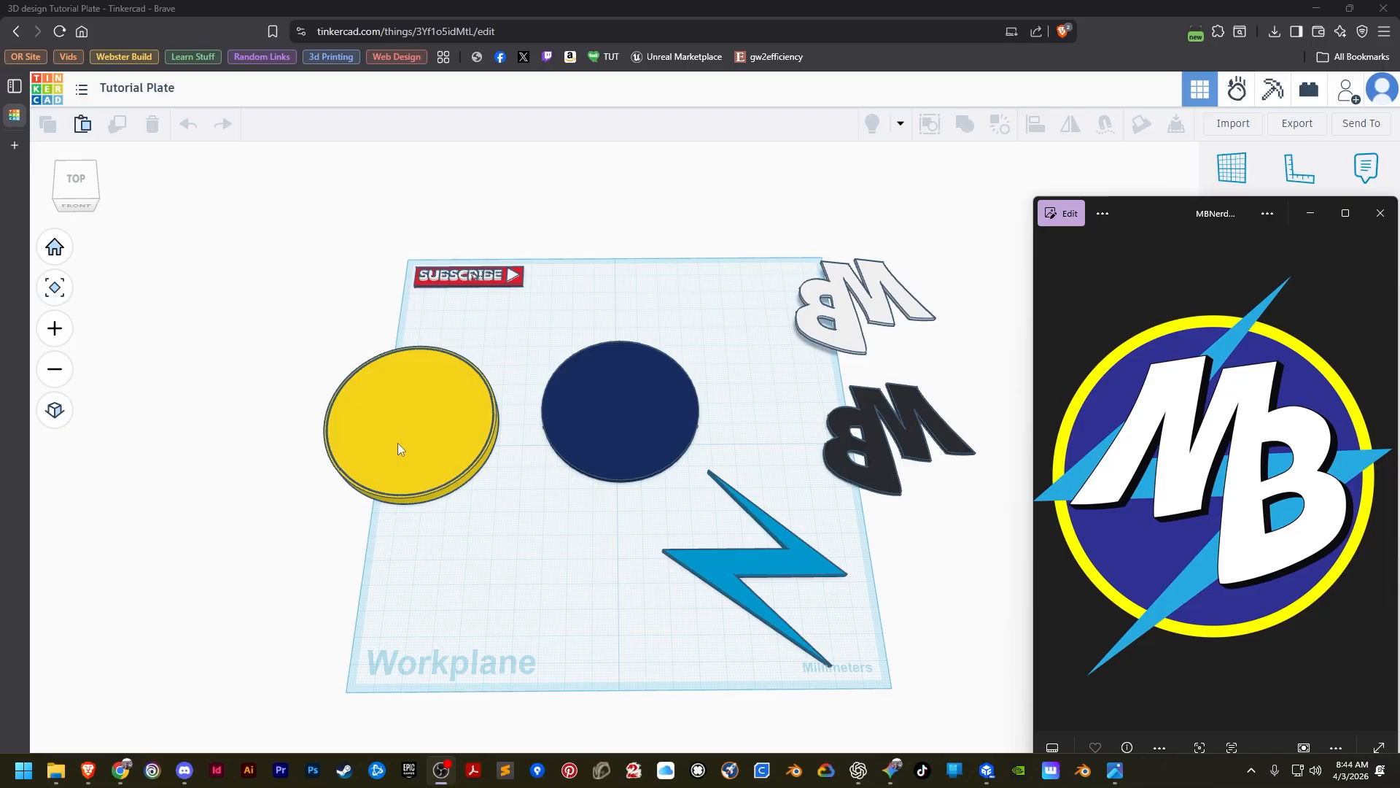
Move the navy disc past the workplane's back edge and the yellow disc to the workplane's centre.
left_click(400, 413)
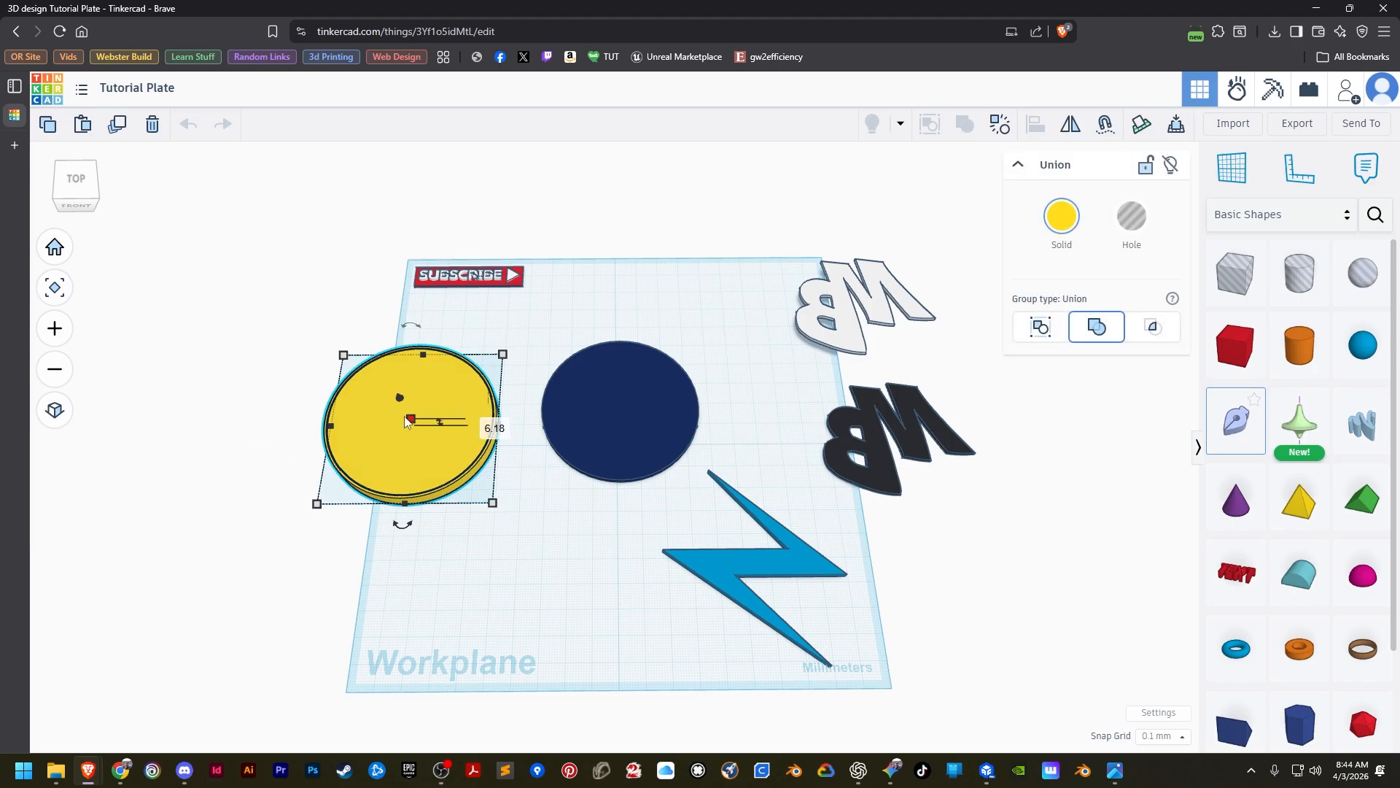
left_click_drag(405, 450, 405, 456)
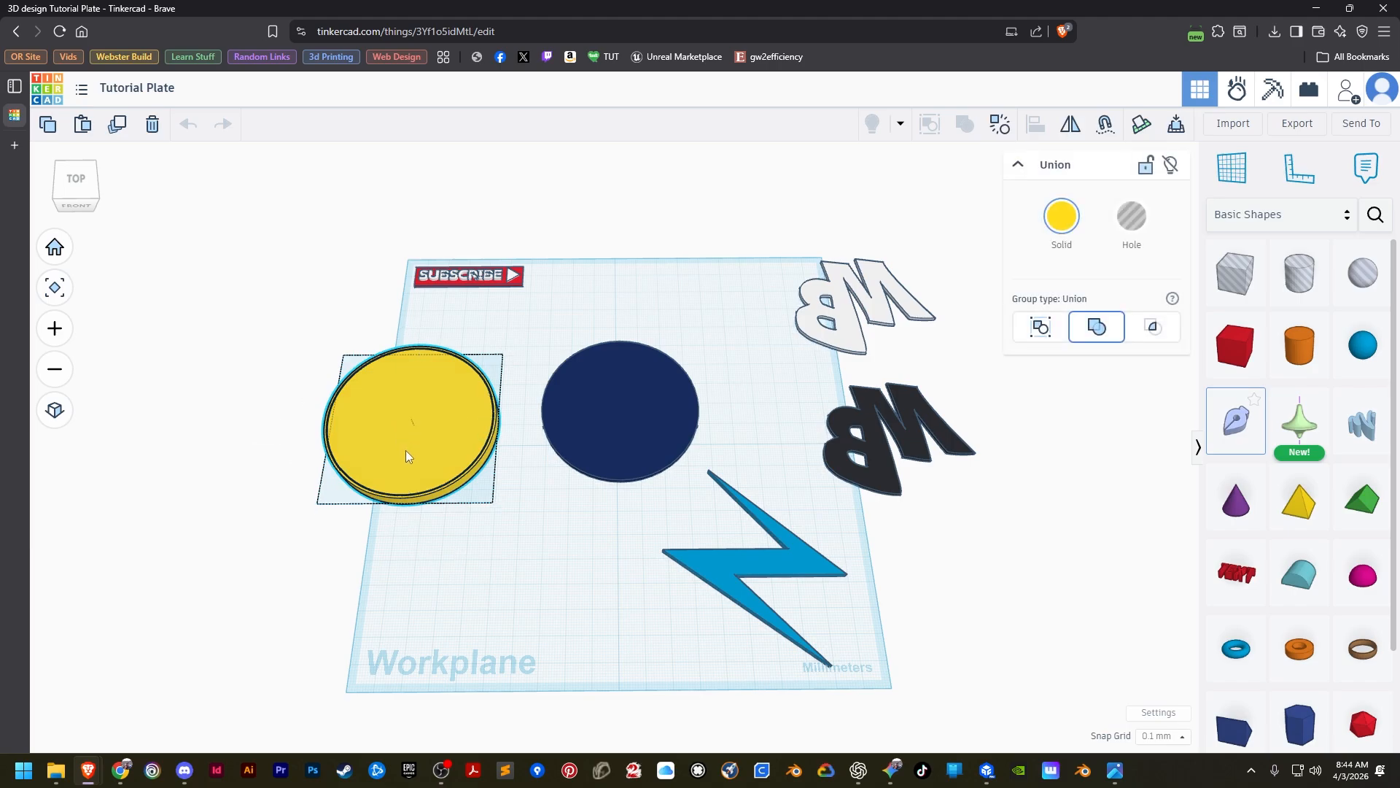
left_click_drag(632, 438, 721, 278)
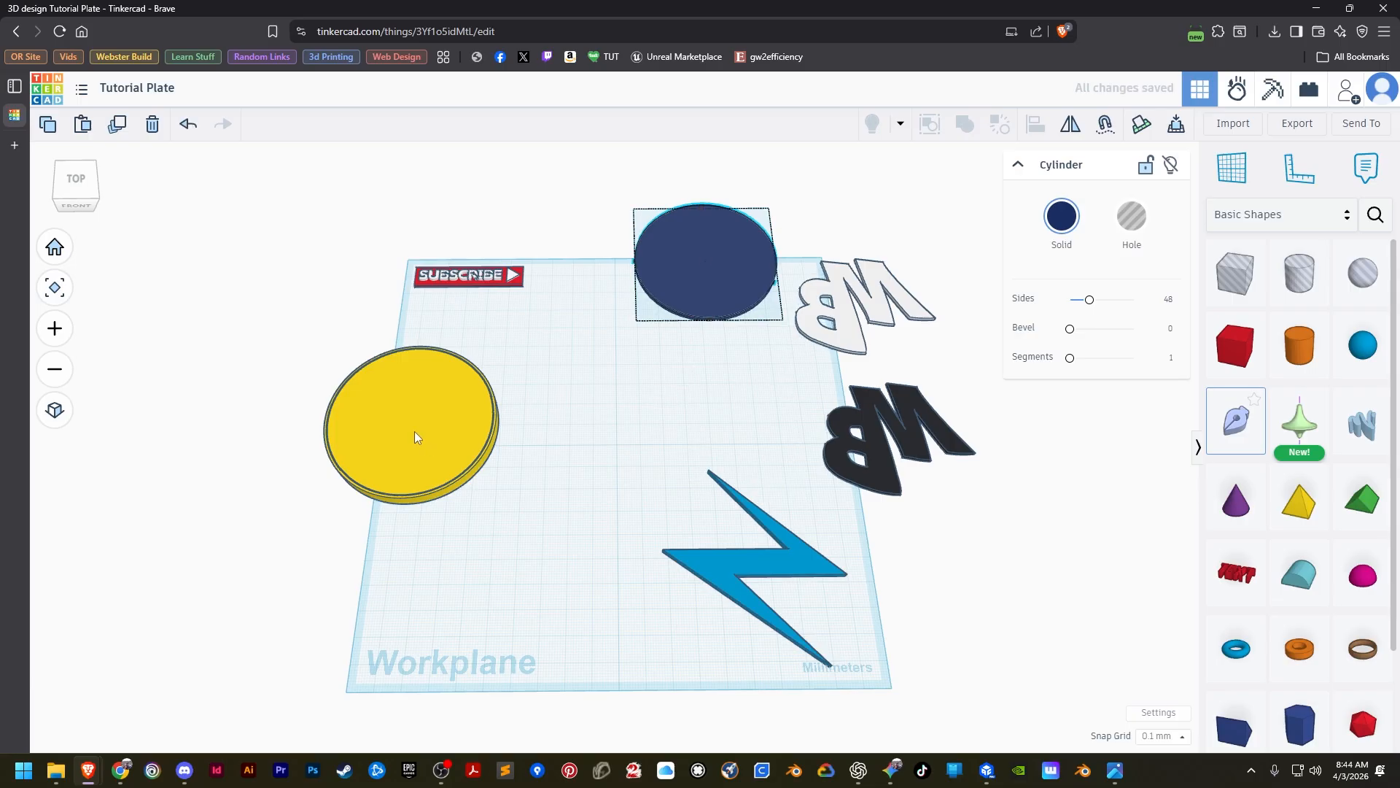
left_click_drag(414, 431, 591, 450)
left_click(532, 618)
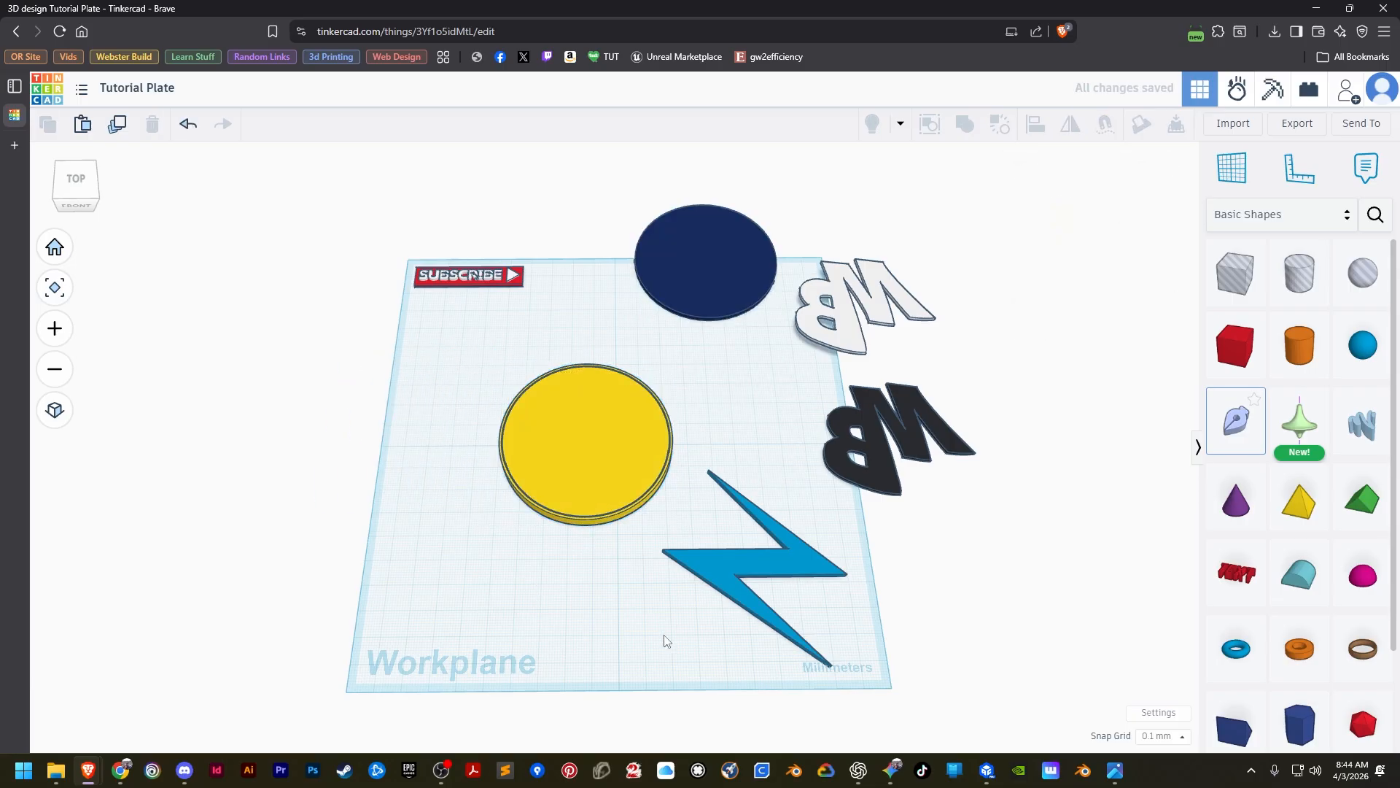
left_click(530, 511)
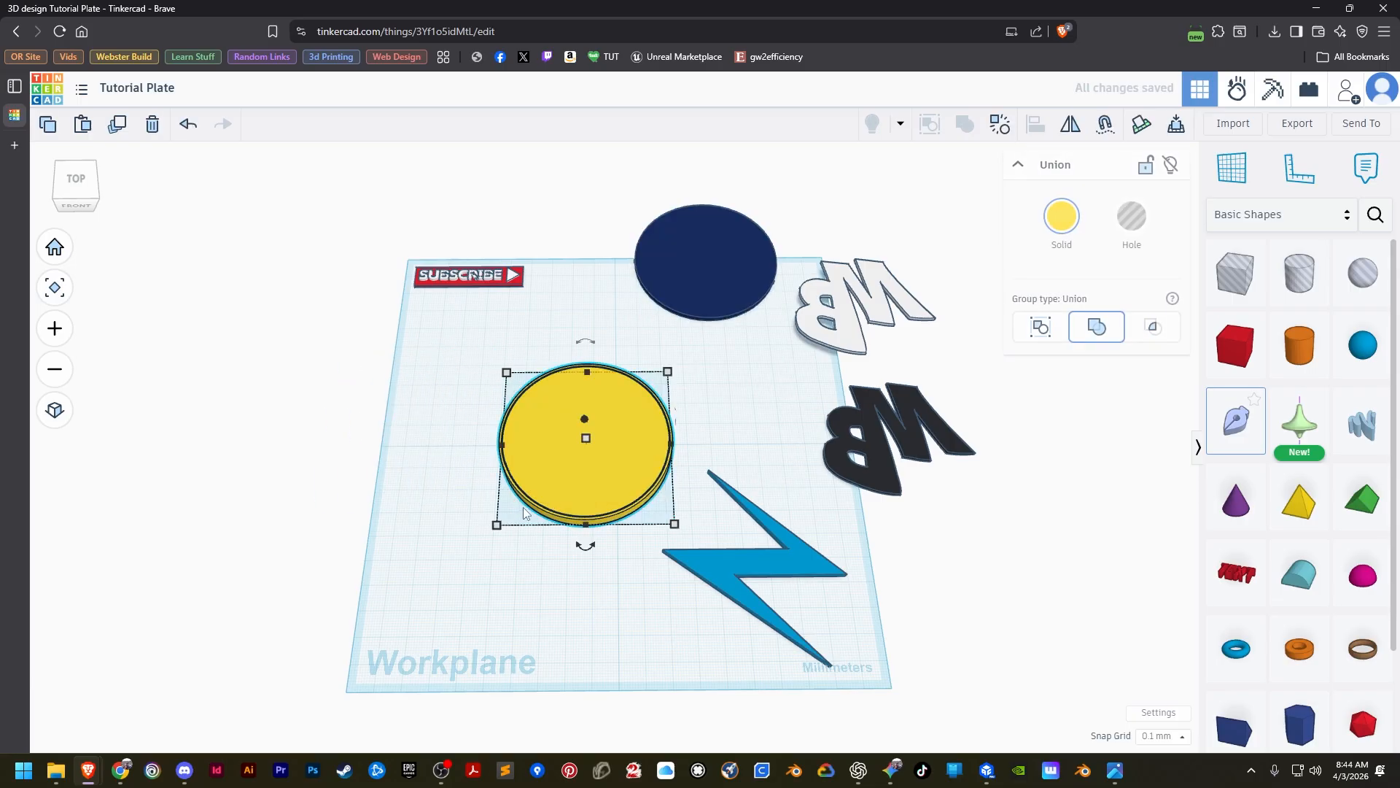
left_click(518, 622)
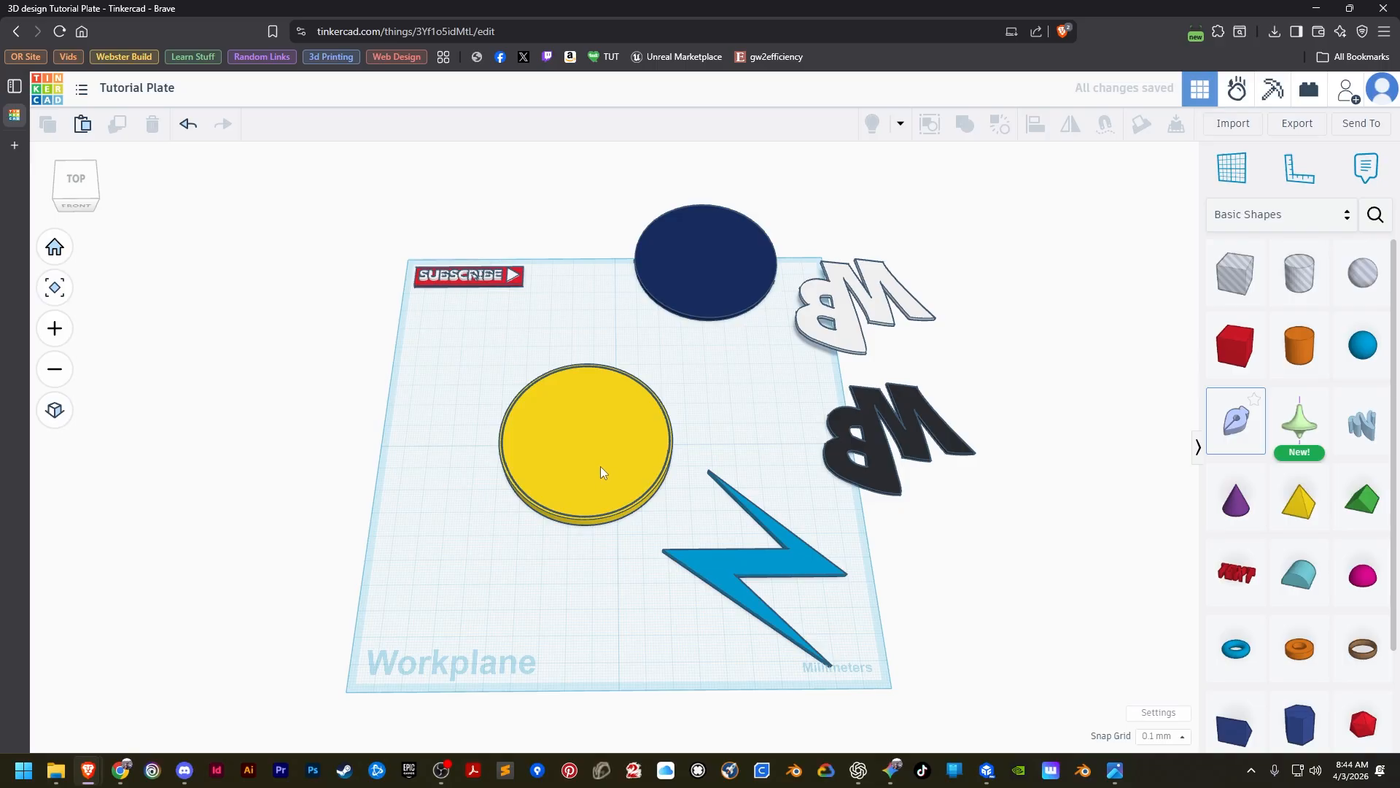
Duplicate the navy disc and align the copy to the yellow disc, centred in both horizontal directions and flush with its top.
left_click(704, 285)
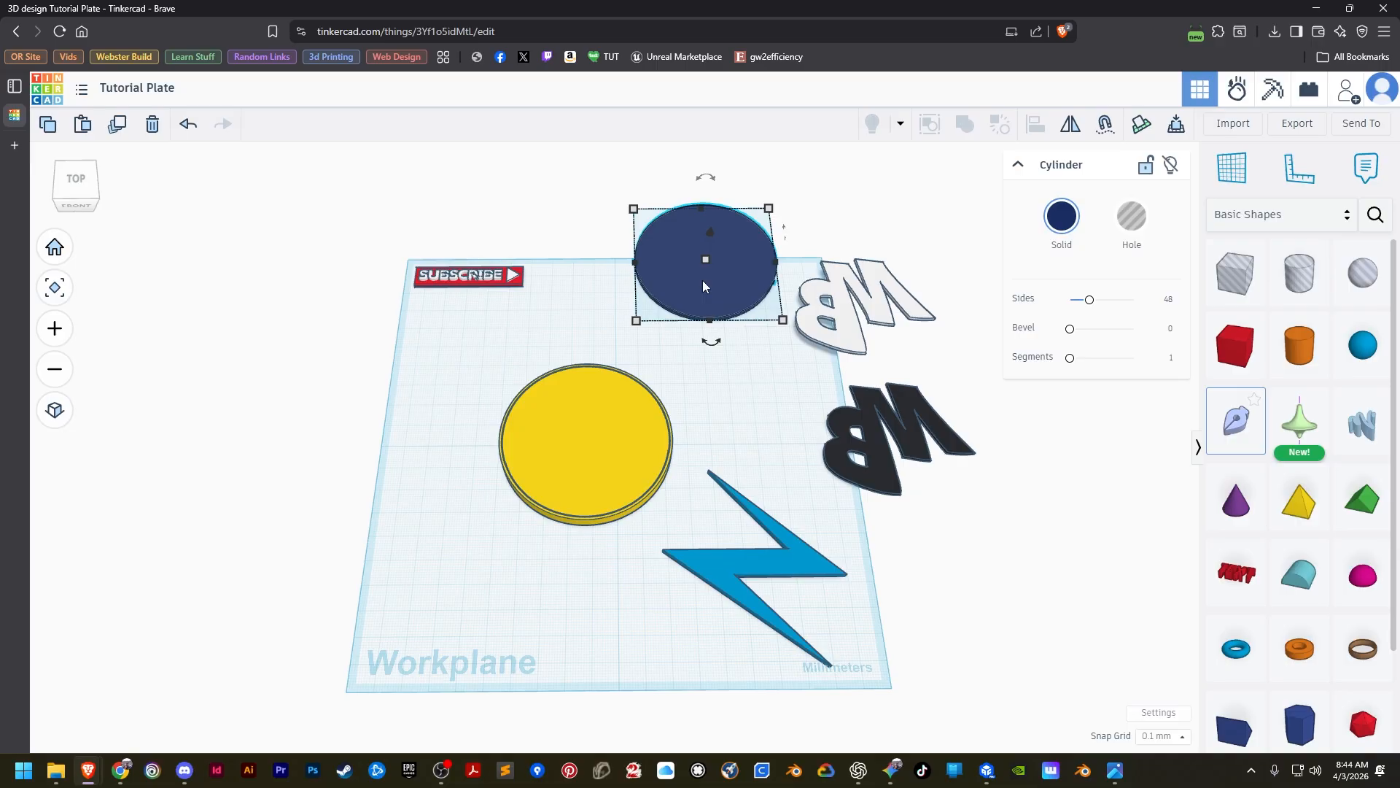
left_click(1116, 770)
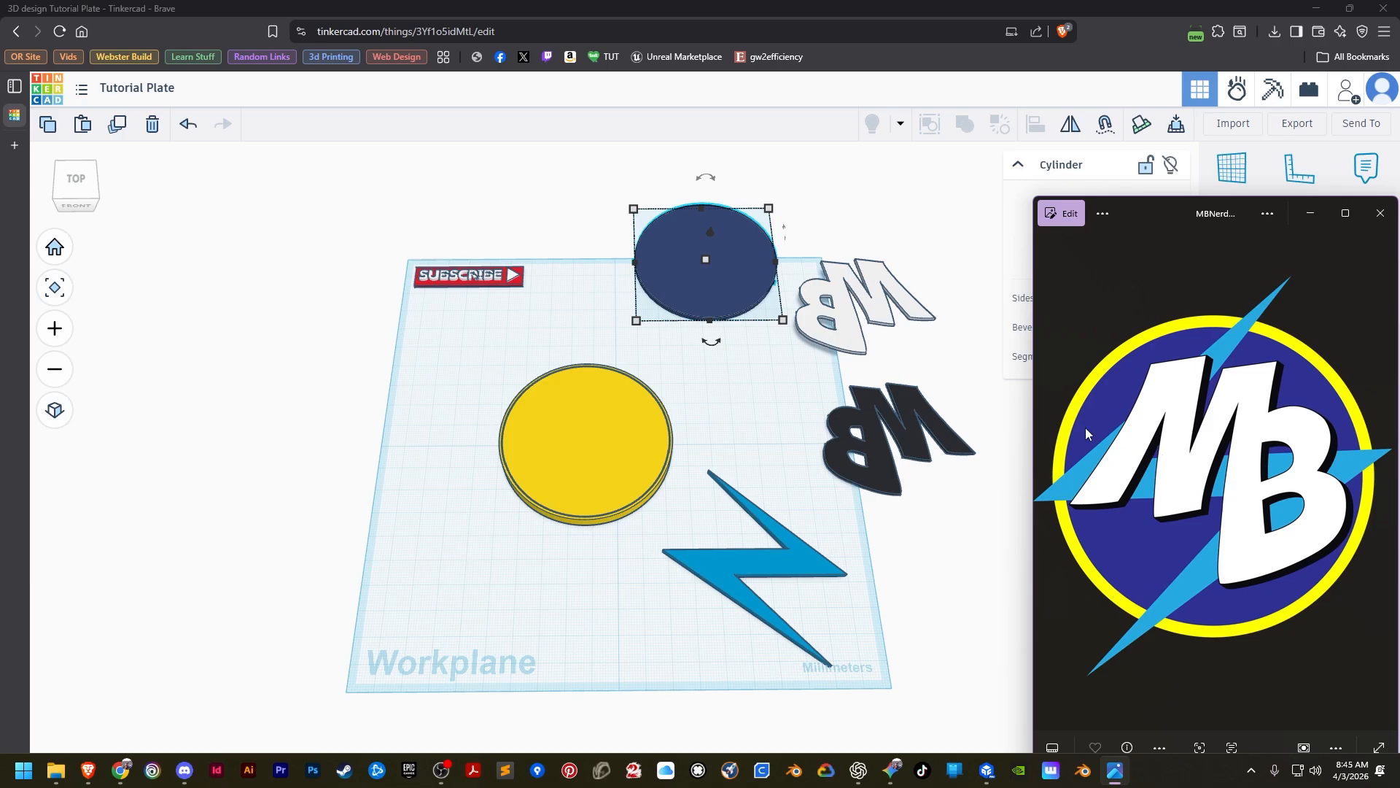
left_click(694, 291)
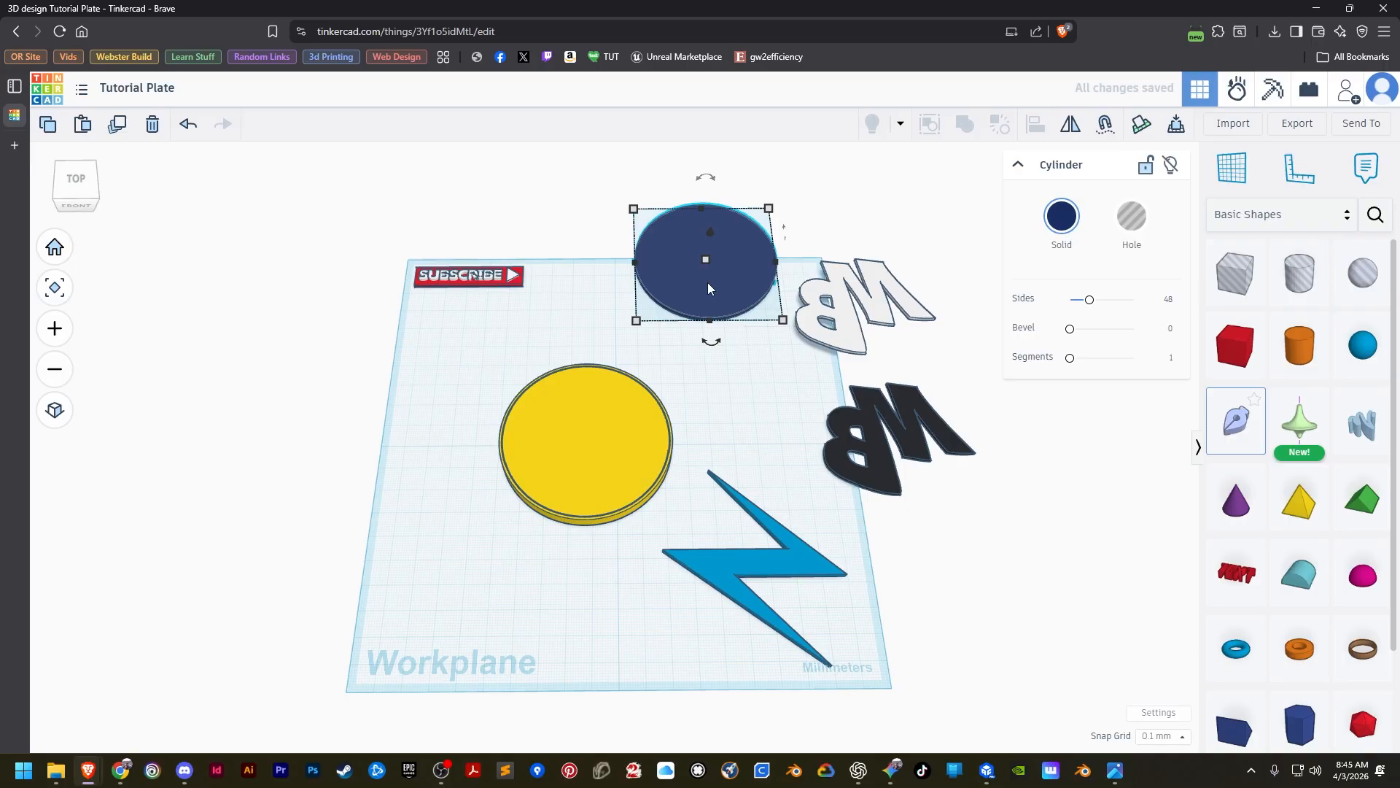
left_click(597, 452, "shift")
left_click(1036, 126)
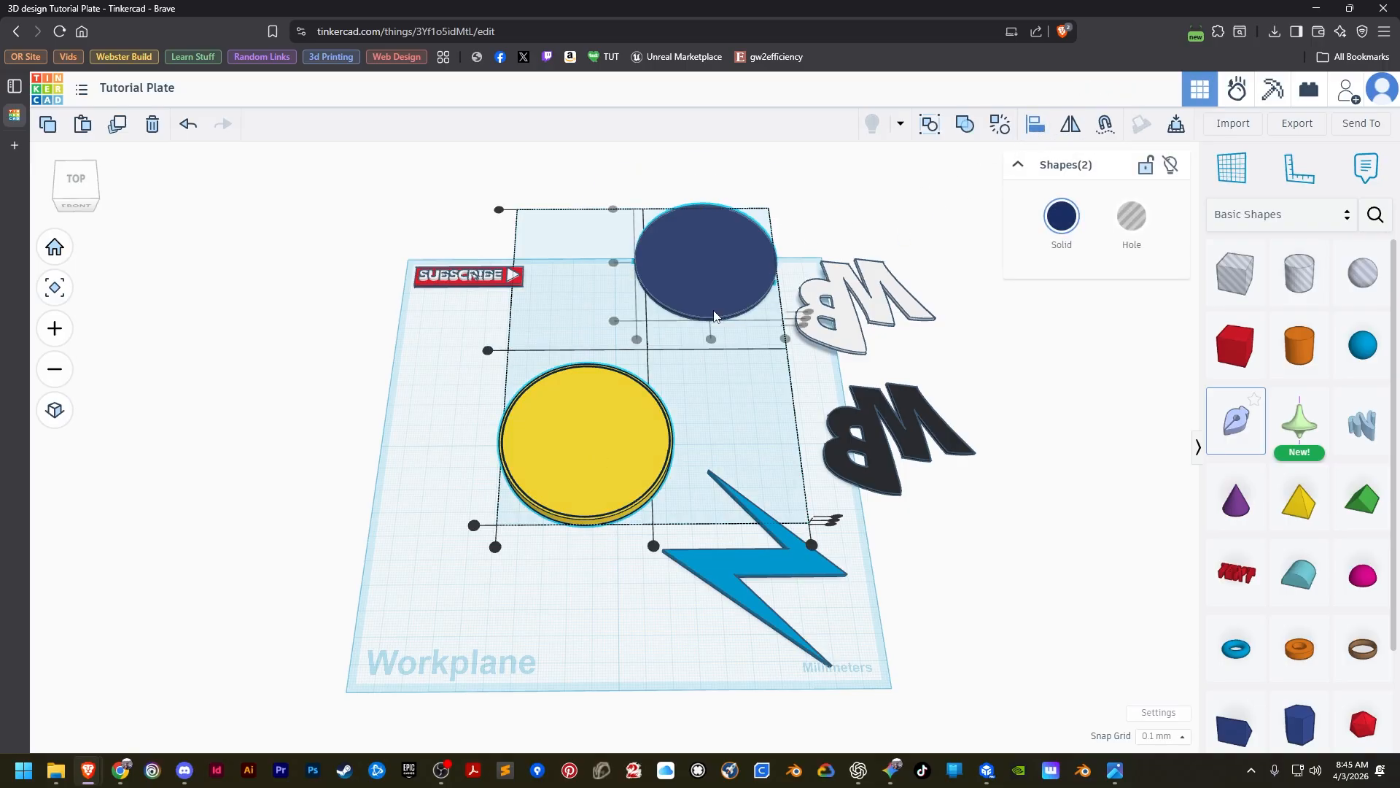
left_click(614, 440)
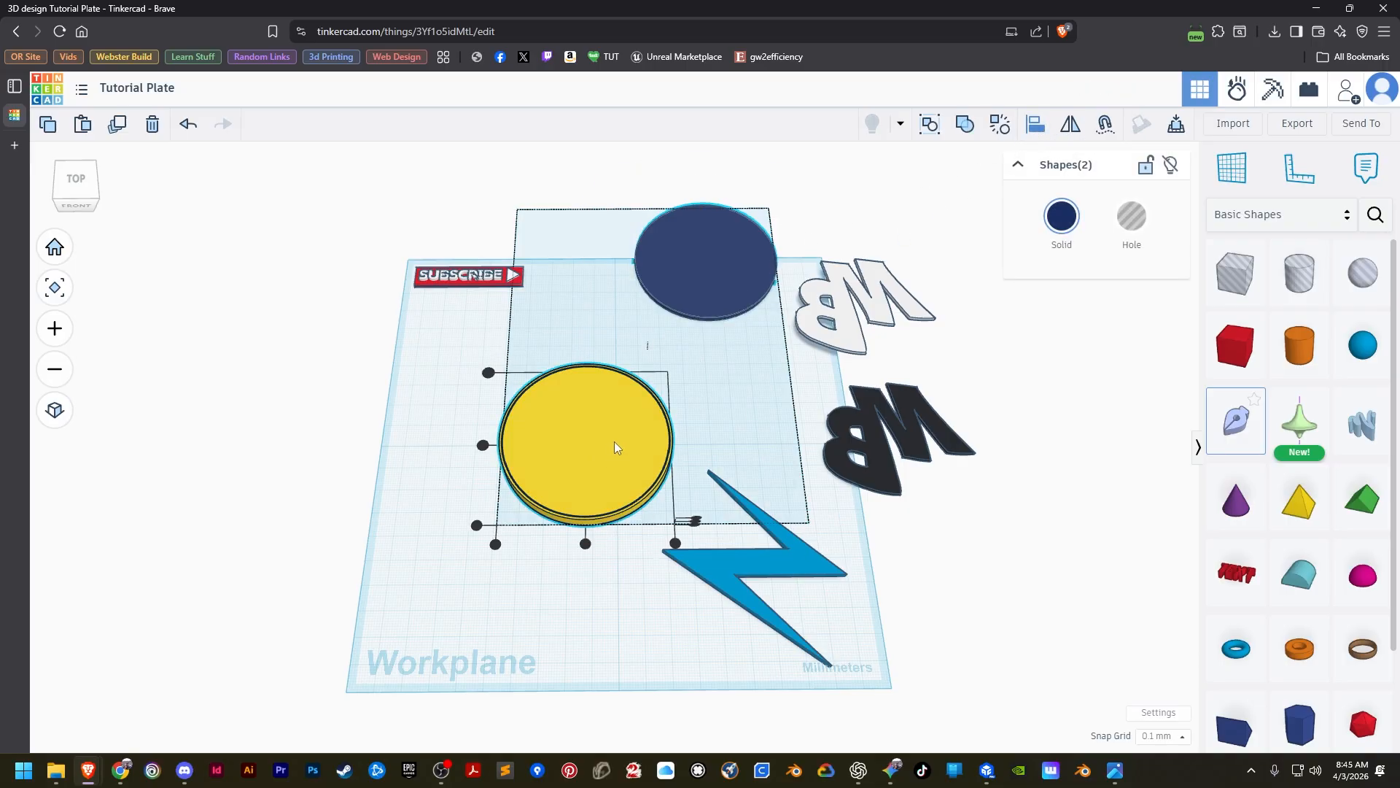
left_click(697, 521)
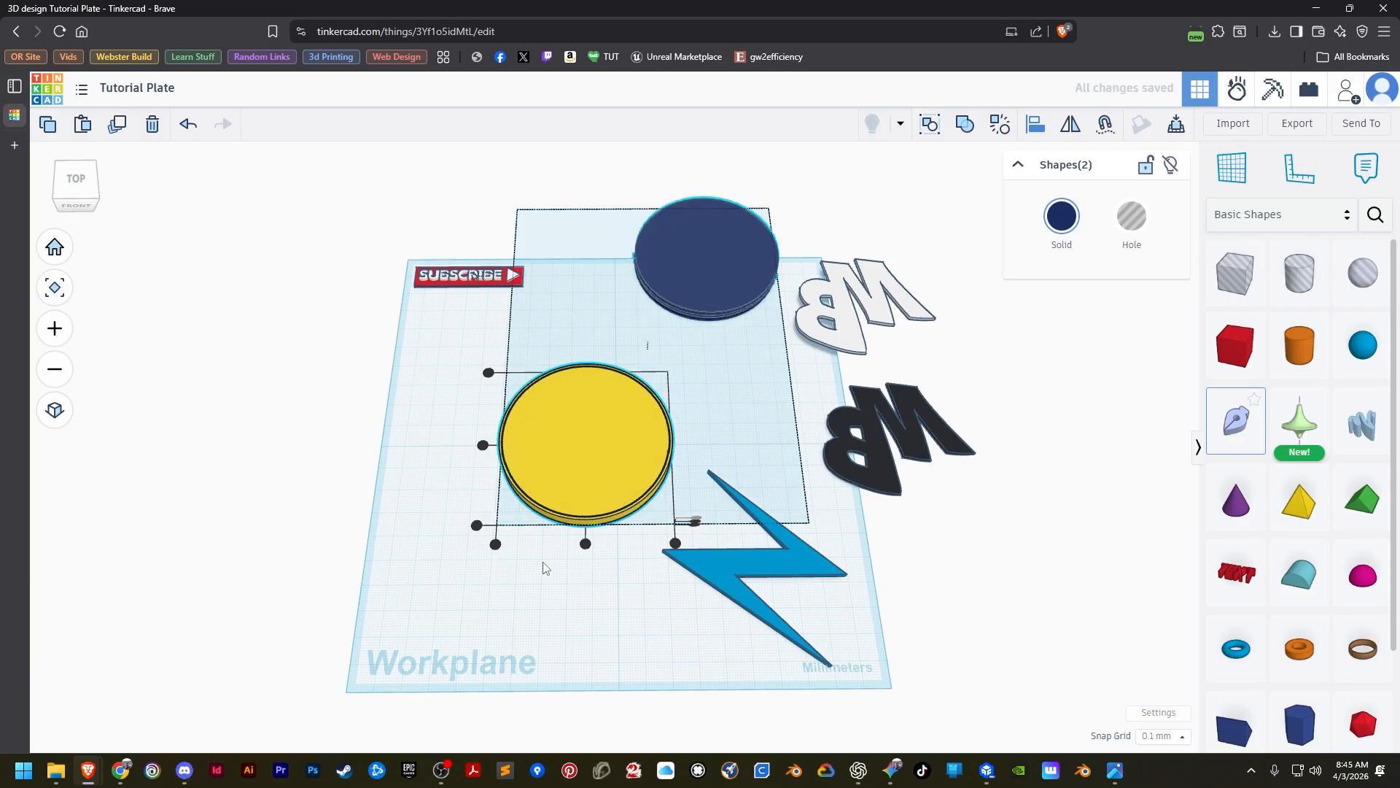
left_click(586, 543)
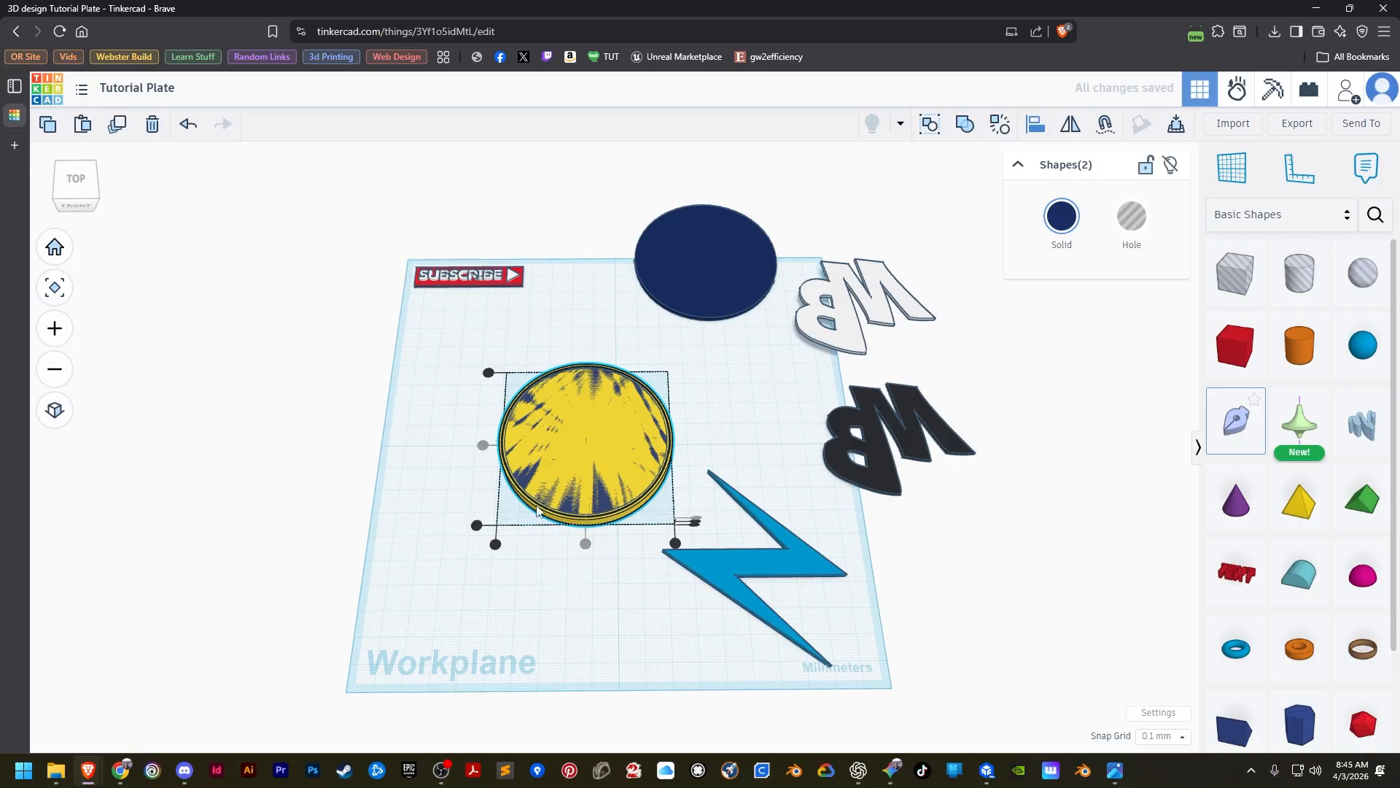
Turn the navy disc copy on the yellow disc into a hole.
left_click(381, 492)
left_click(607, 503)
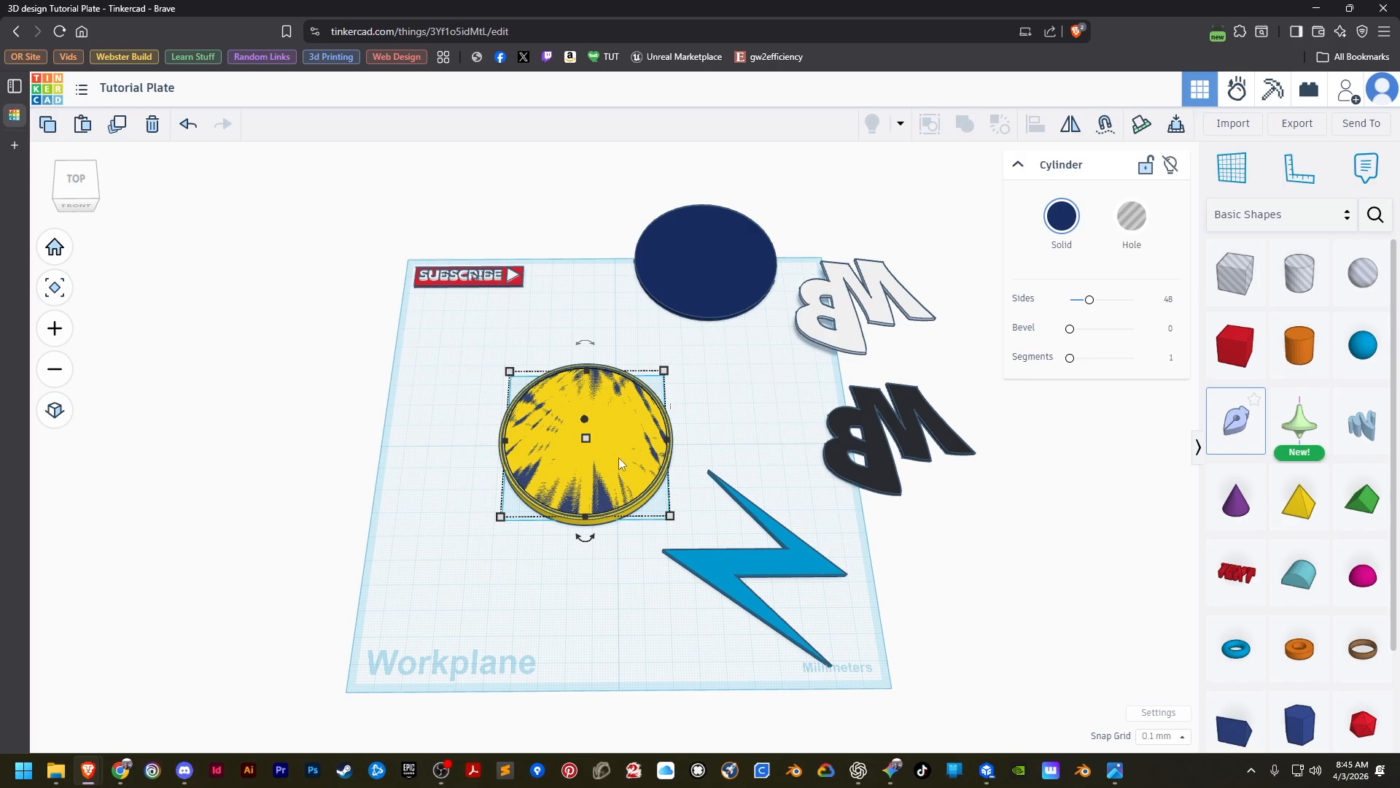
left_click(697, 266)
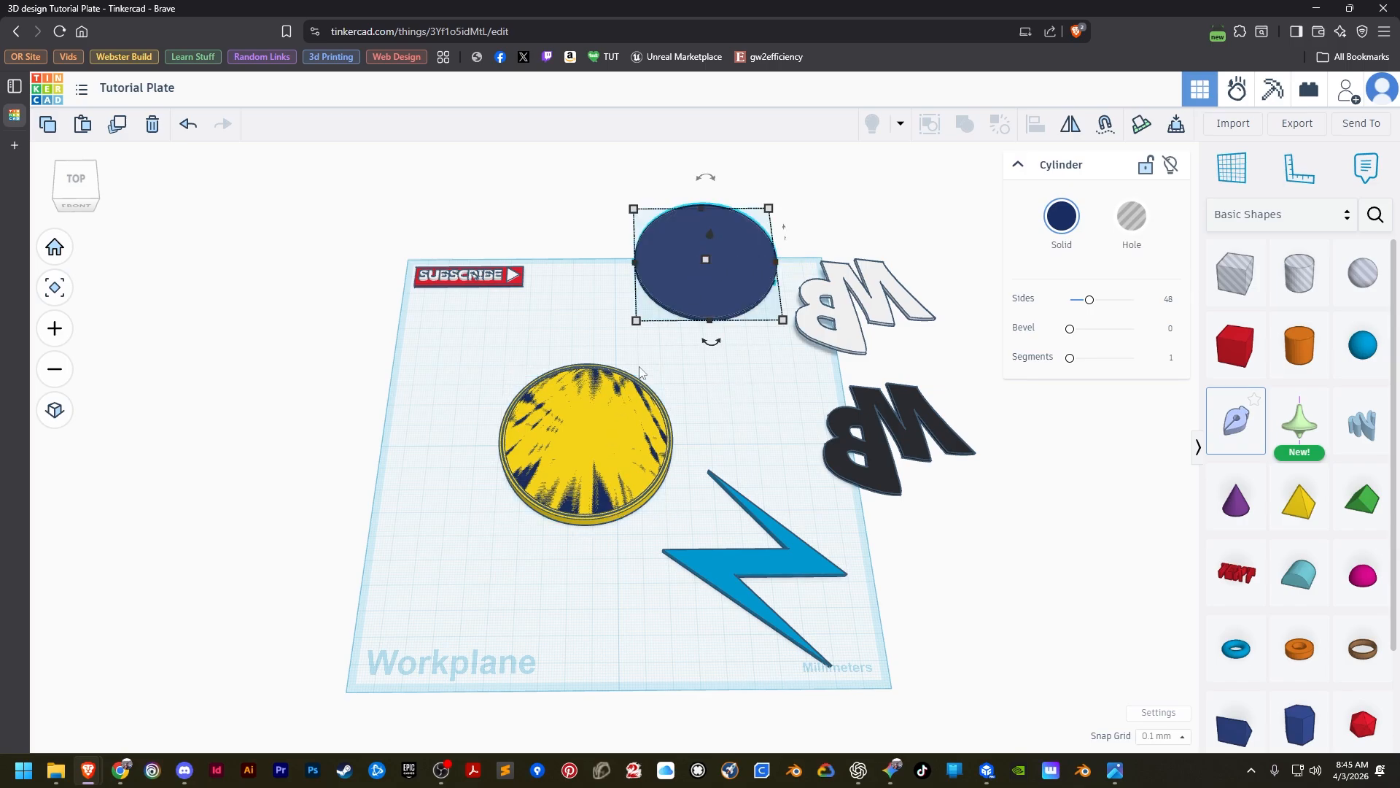
left_click(598, 503)
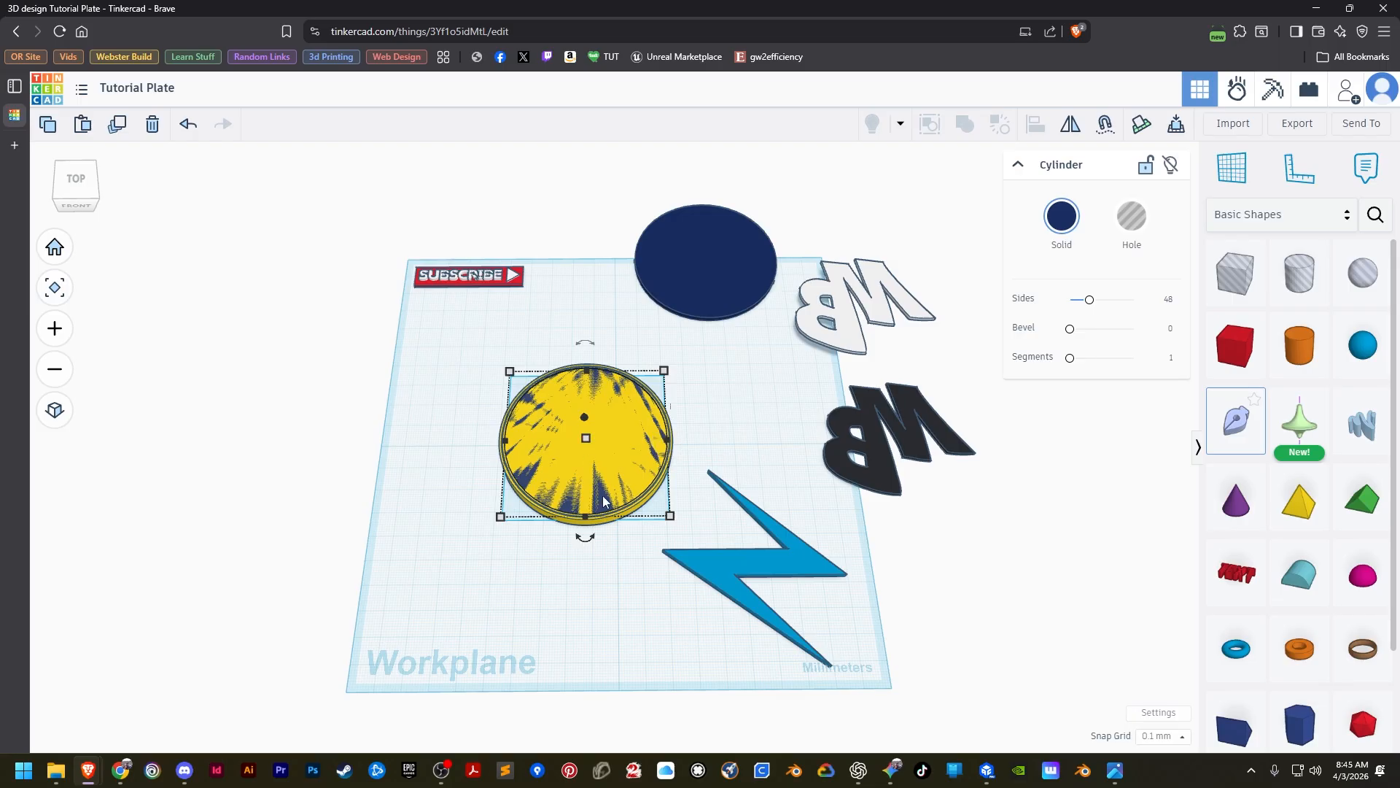
left_click(1140, 220)
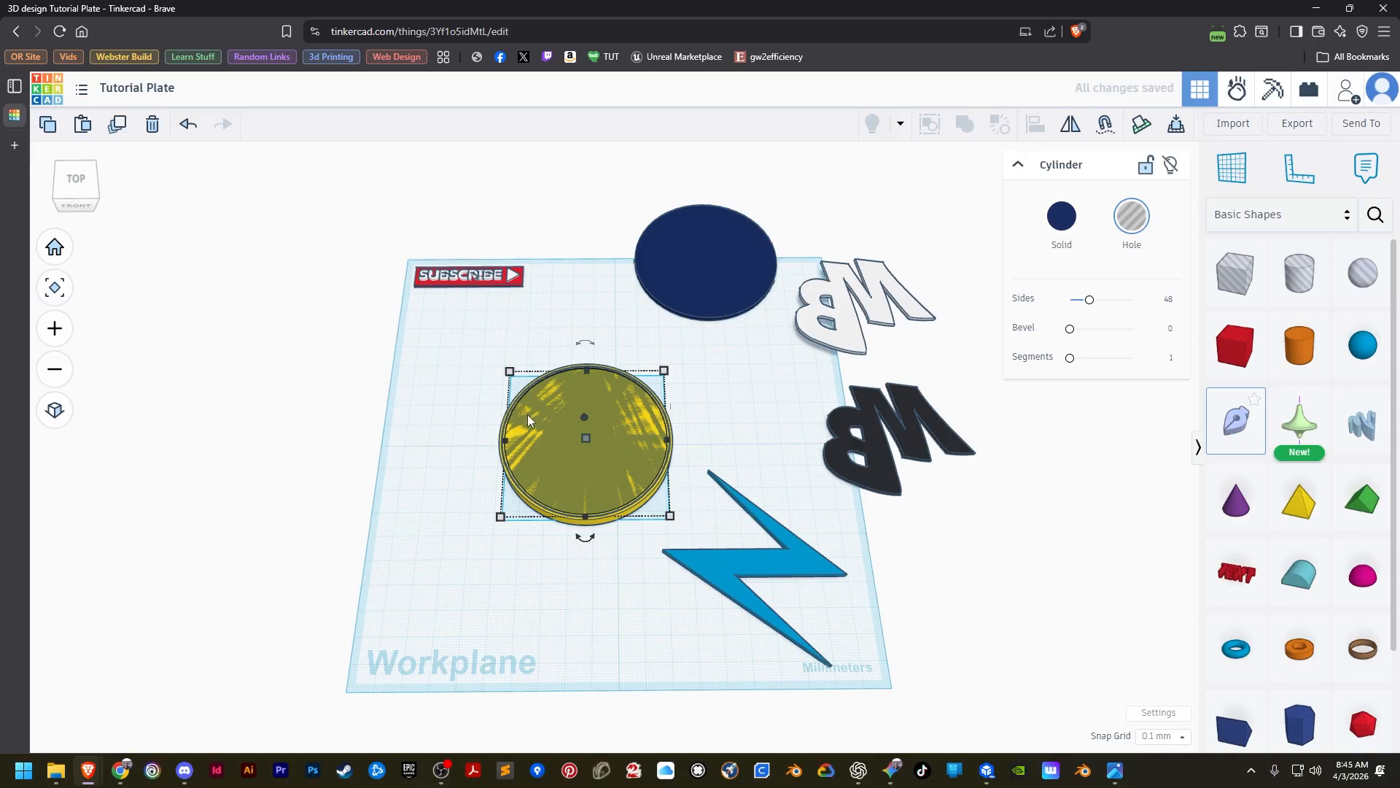
Group the hole cylinder with the yellow disc as a union to cut a round recess into its top.
left_click(457, 429)
left_click(541, 436)
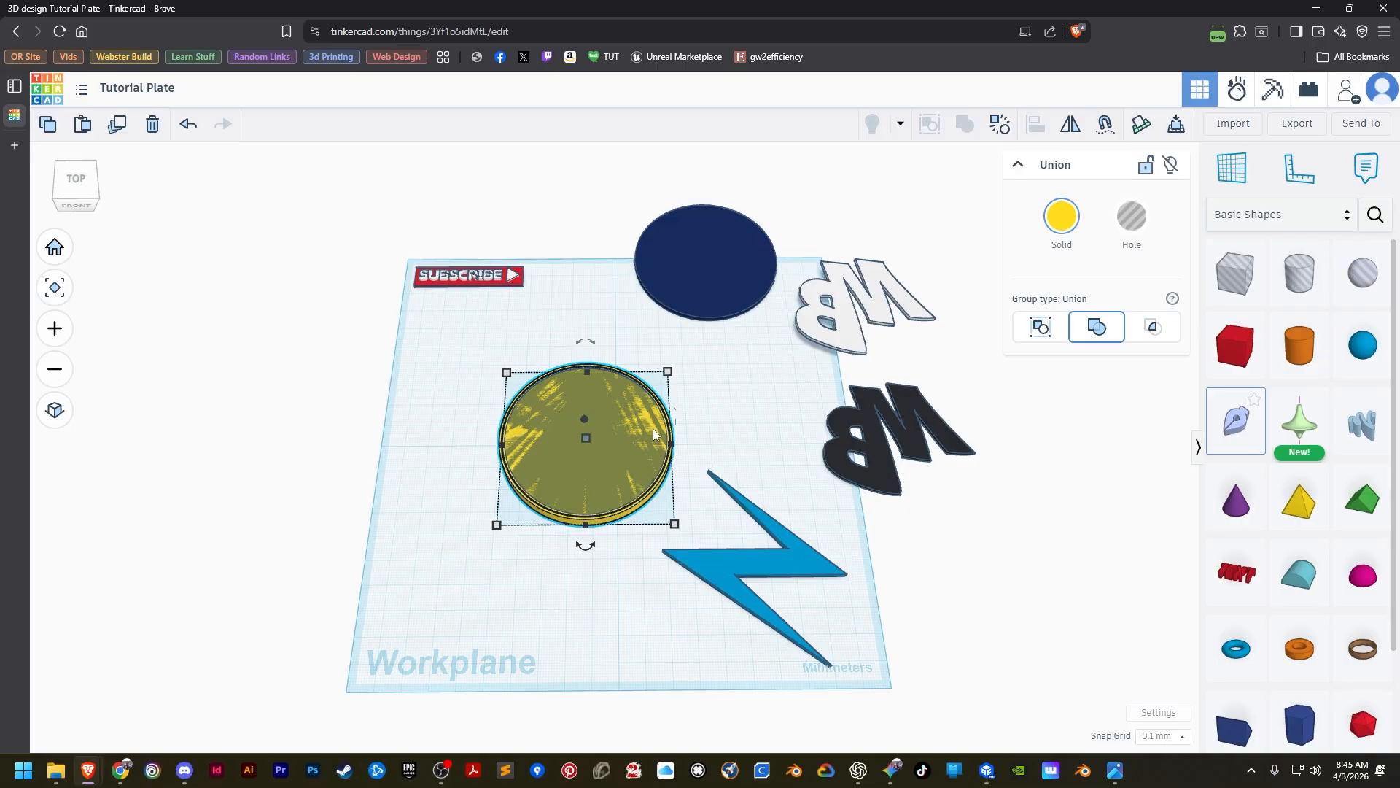
left_click(451, 601)
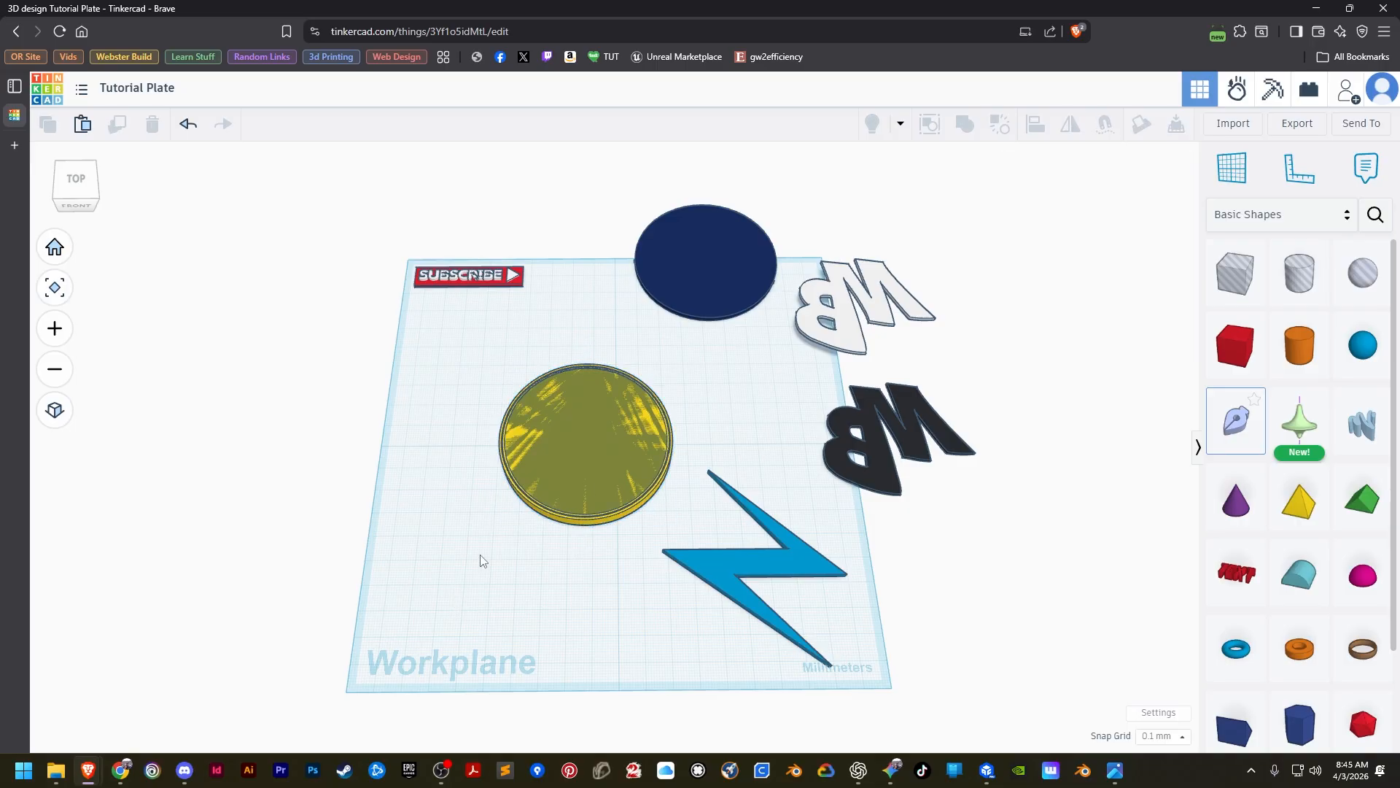
scroll(486, 543, "up", 2)
scroll(485, 550, "up", 3)
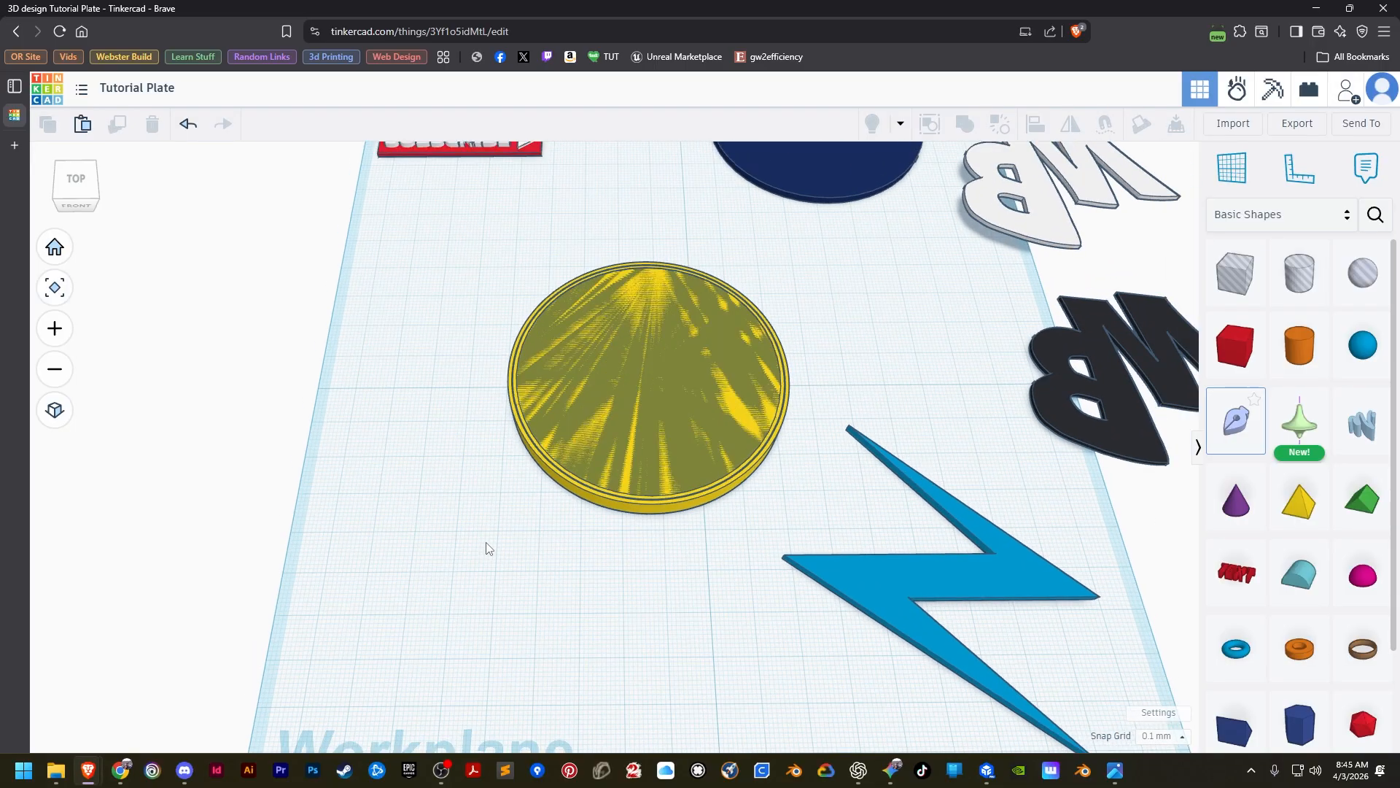
scroll(485, 549, "down", 1)
left_click_drag(493, 295, 755, 523)
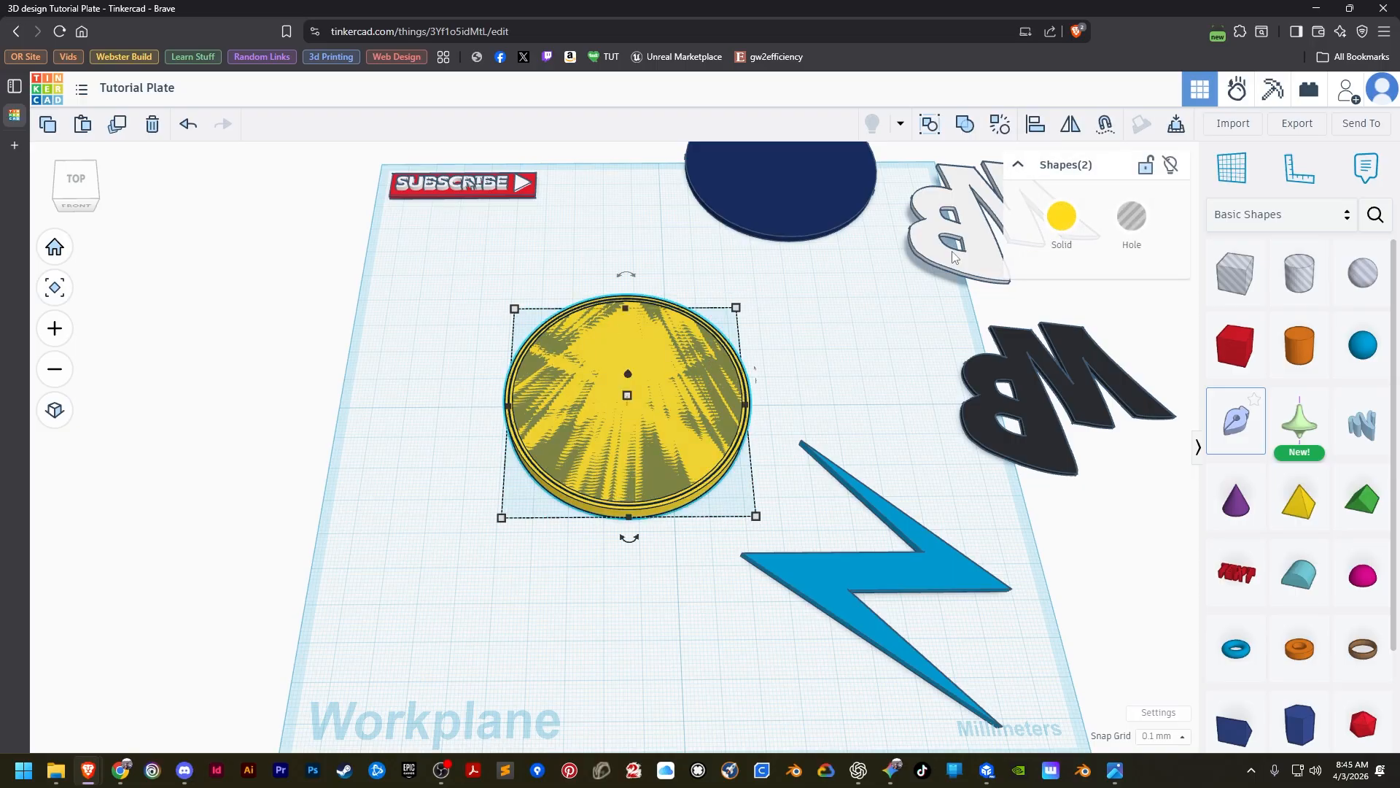
left_click(970, 128)
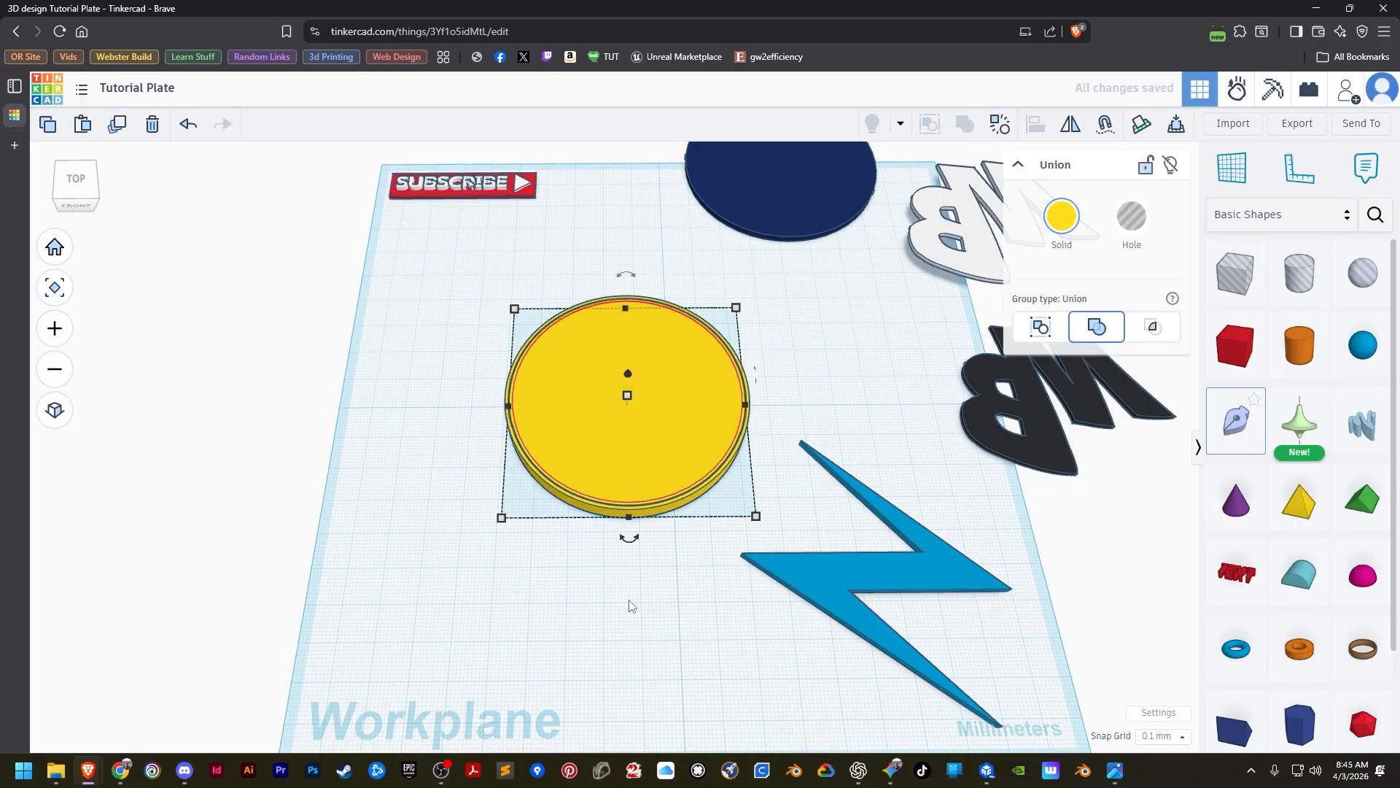
left_click(649, 579)
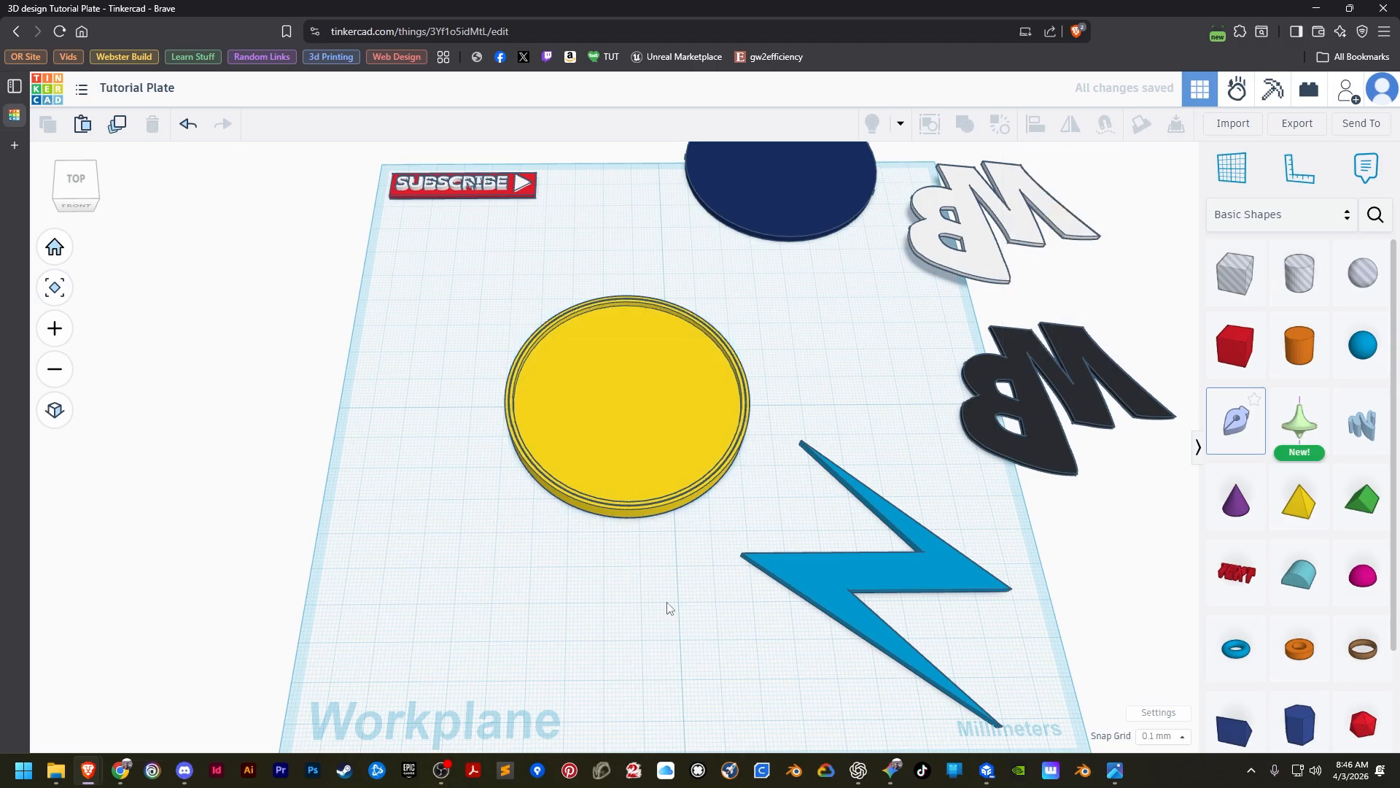
Align the navy disc to the yellow disc, centred in both horizontal directions and flush with its top.
mouse_move(666, 604)
right_mouse_down()
mouse_move(584, 494)
mouse_move(666, 484)
mouse_move(674, 585)
right_mouse_up()
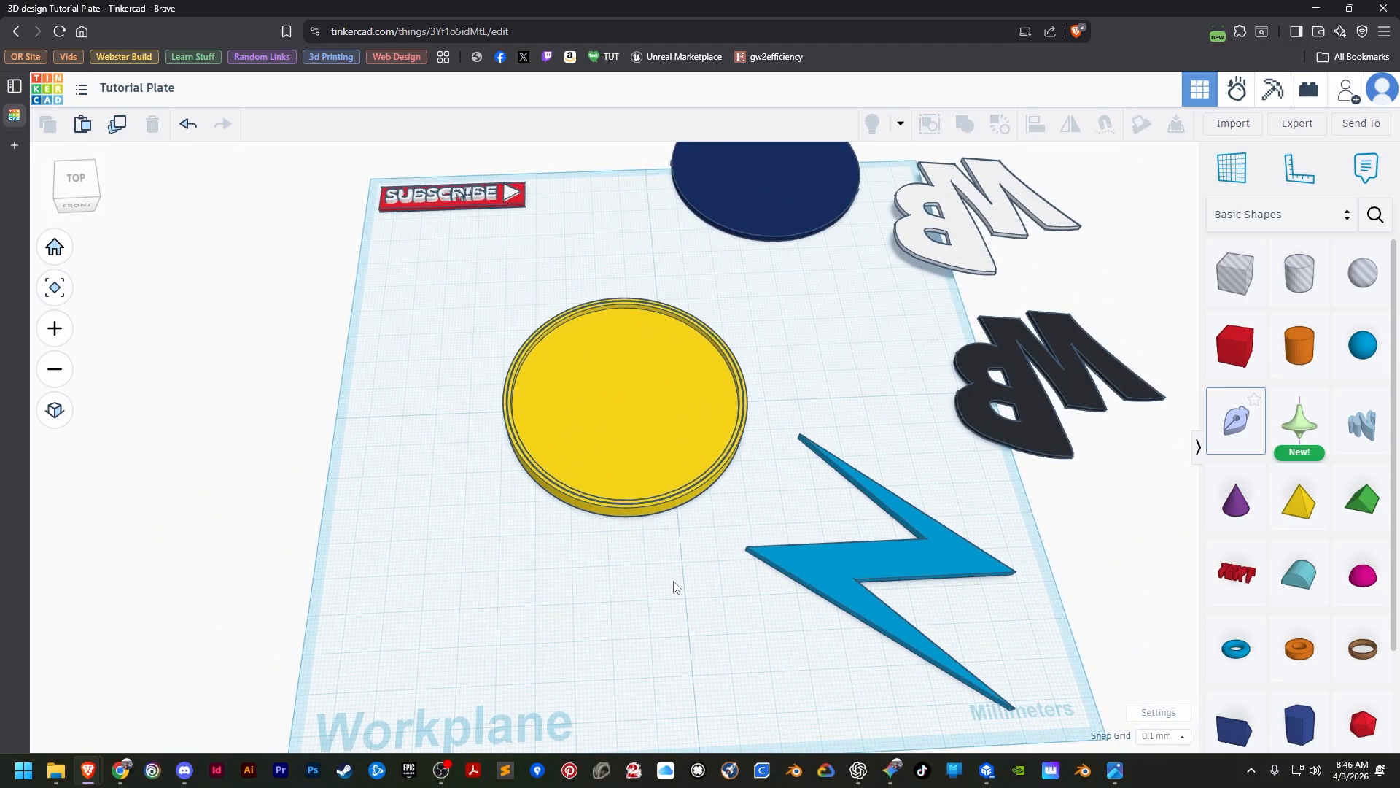
scroll(674, 582, "down", 2)
scroll(674, 581, "up", 2)
scroll(674, 582, "down", 1)
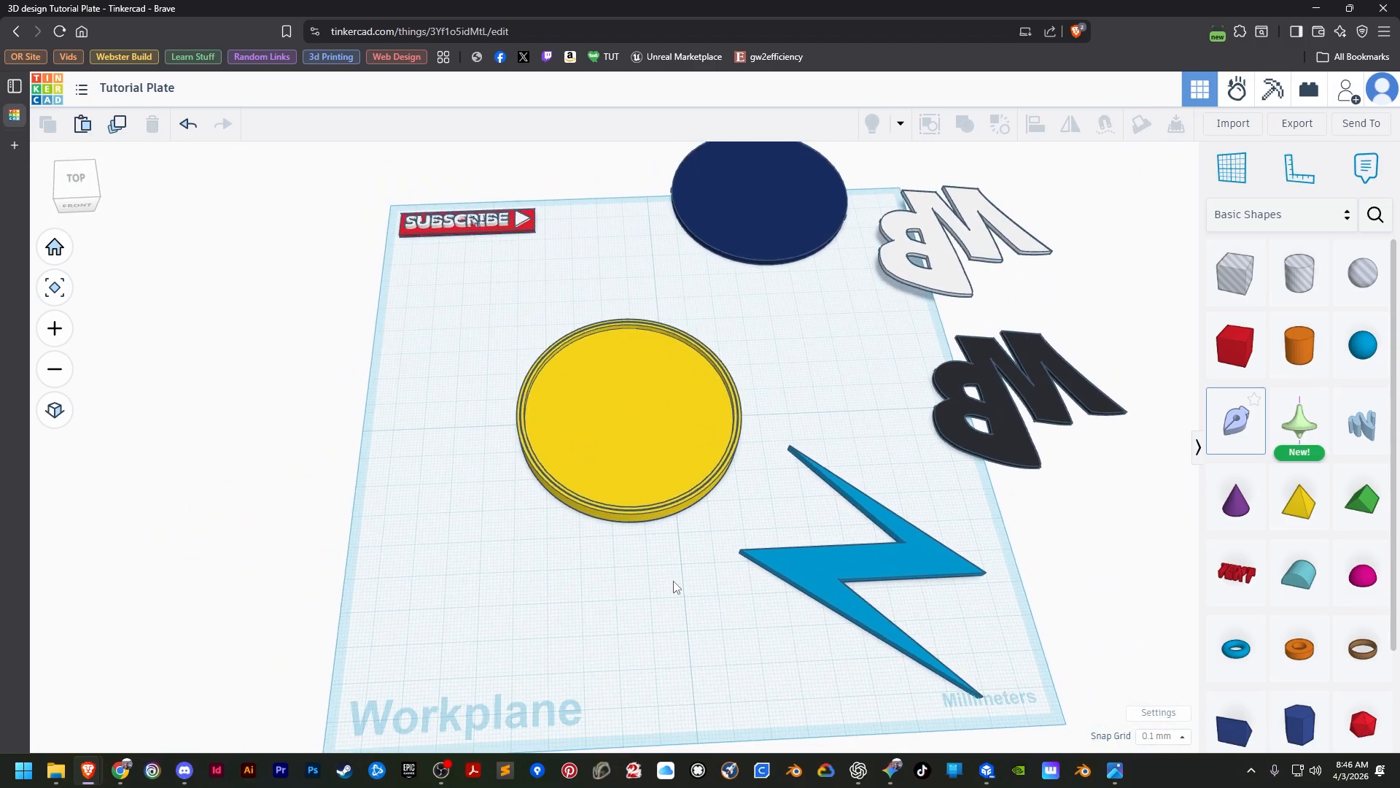
left_click(777, 211)
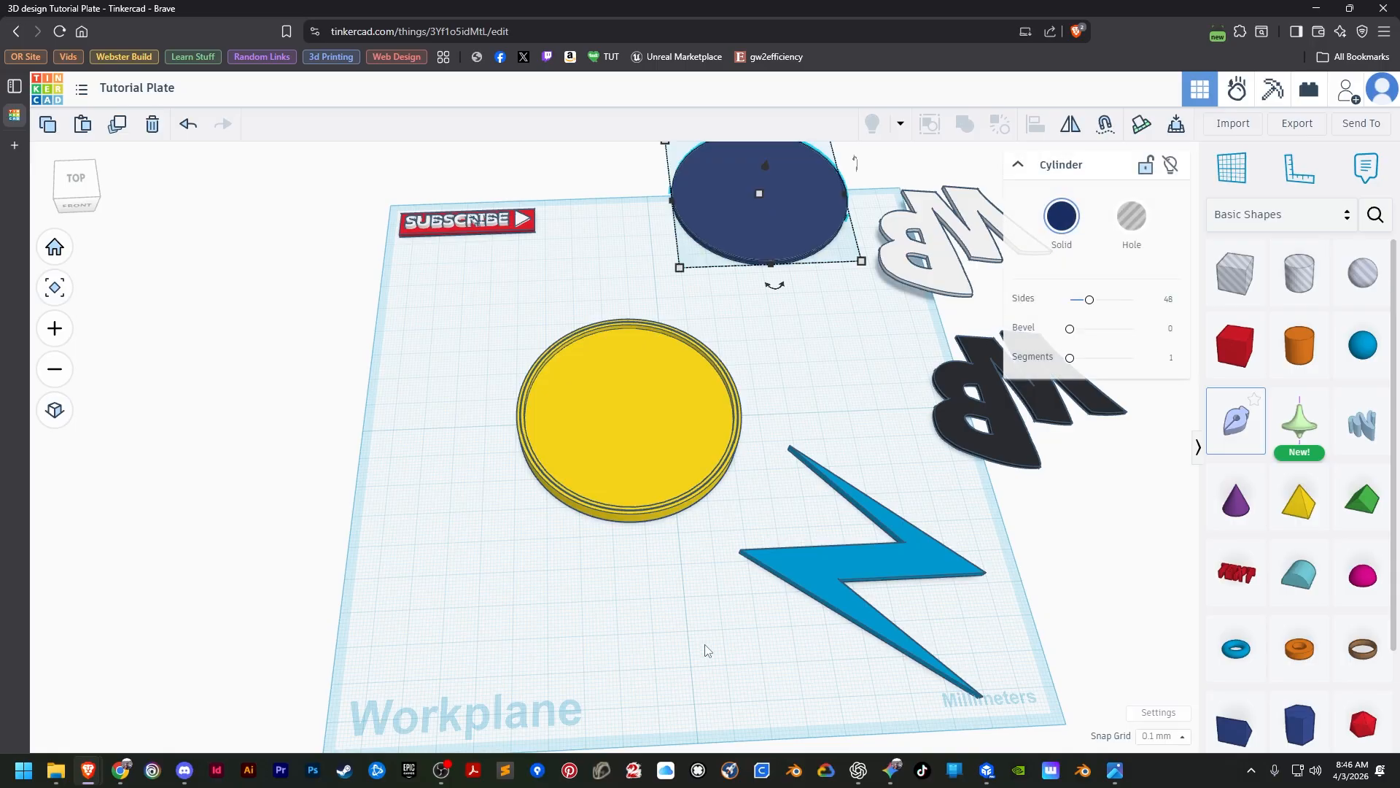
left_click(614, 449, "shift")
left_click(1036, 124)
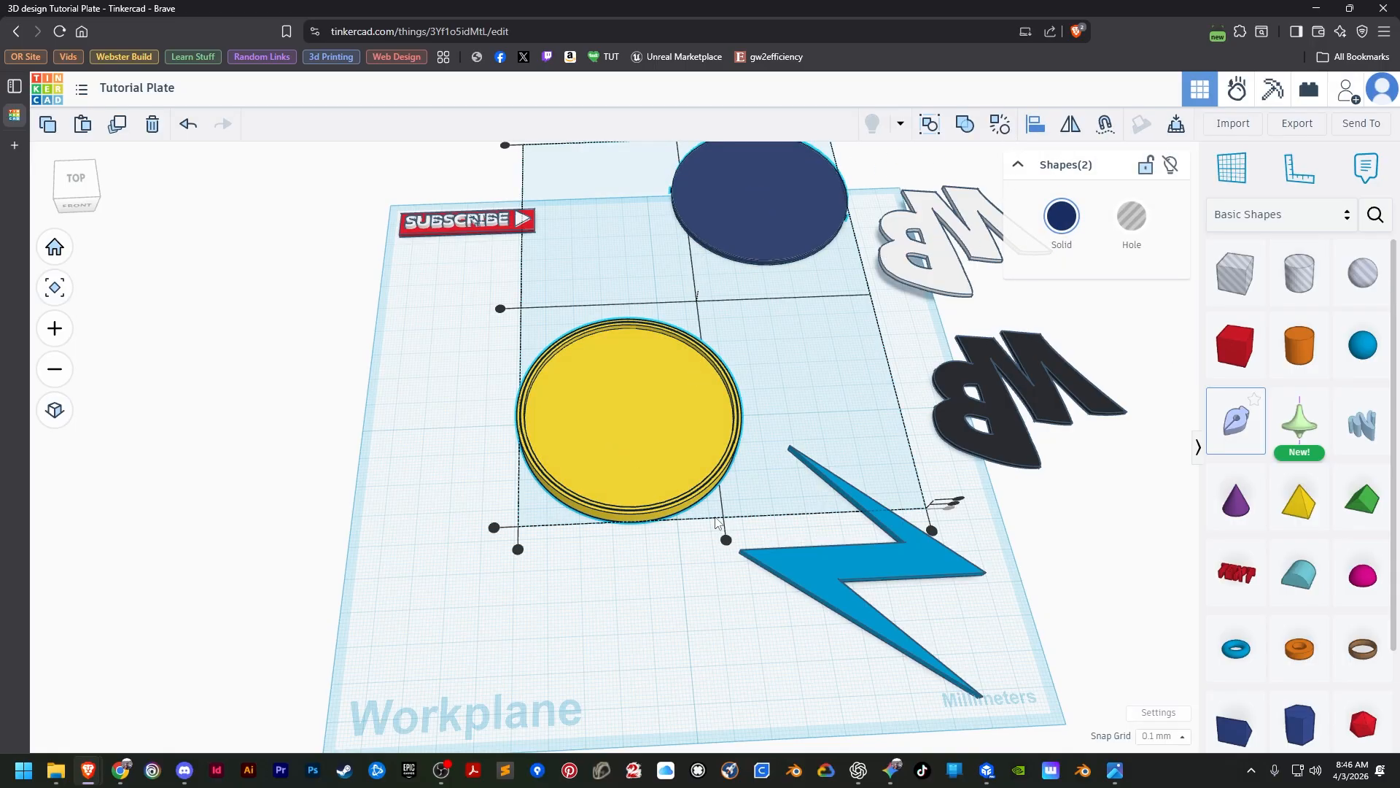
left_click(636, 479)
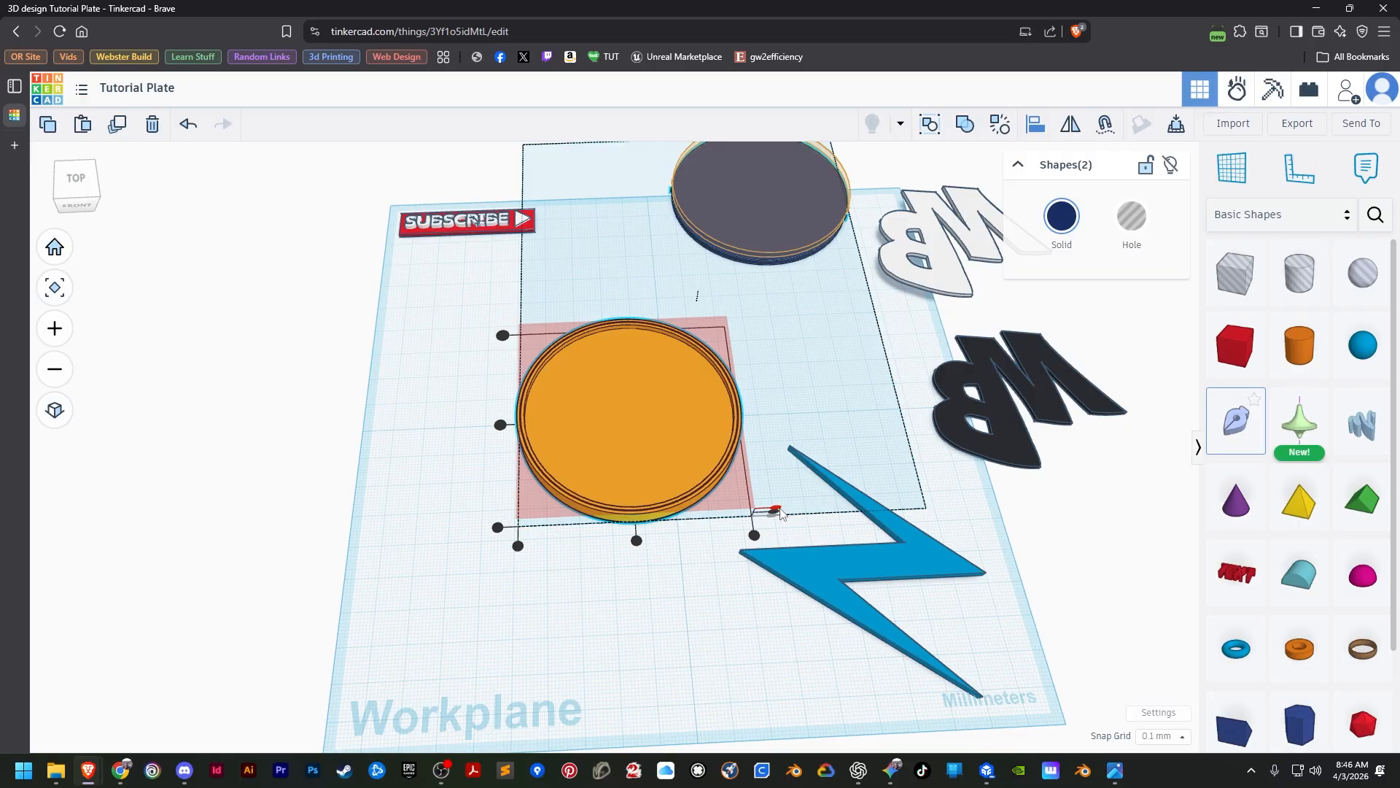
left_click(637, 541)
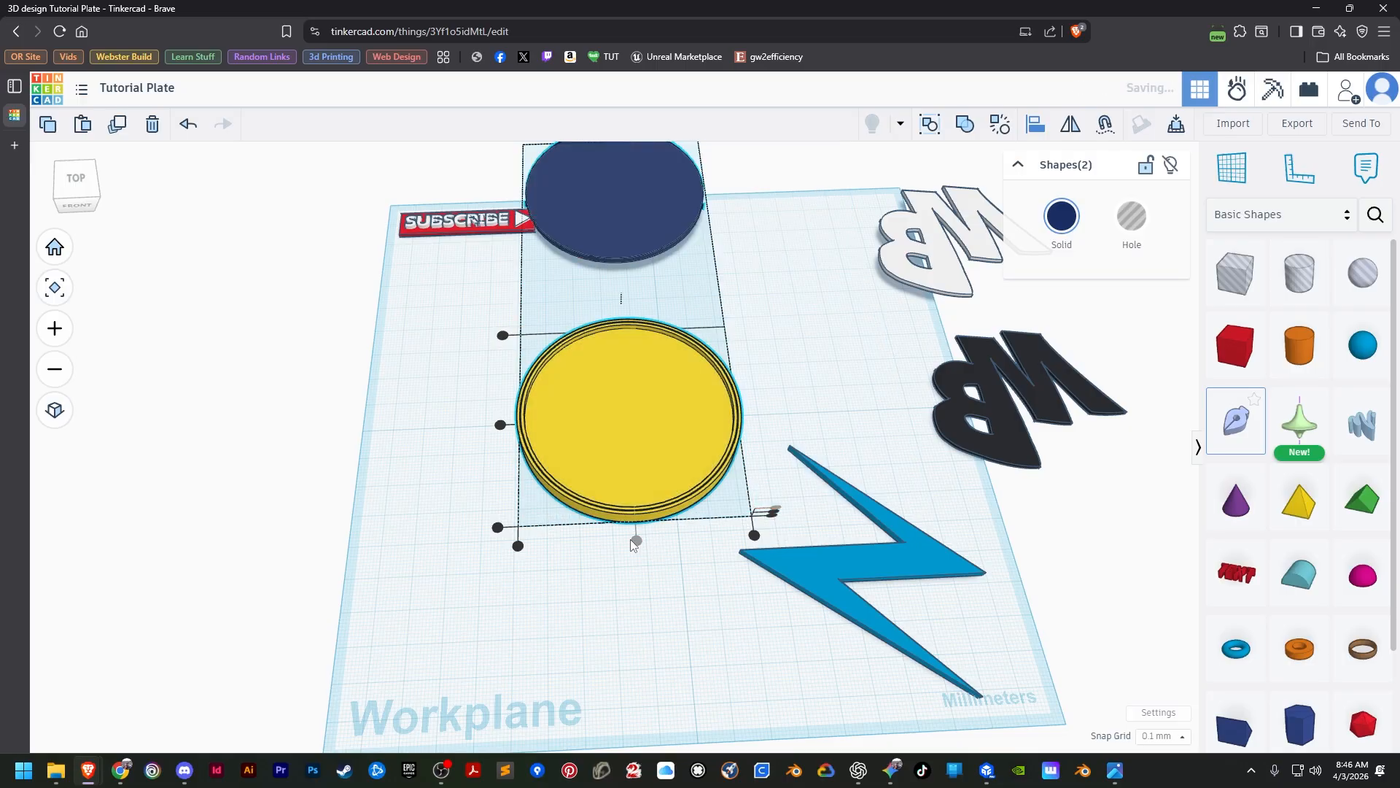
left_click(500, 426)
left_click(438, 593)
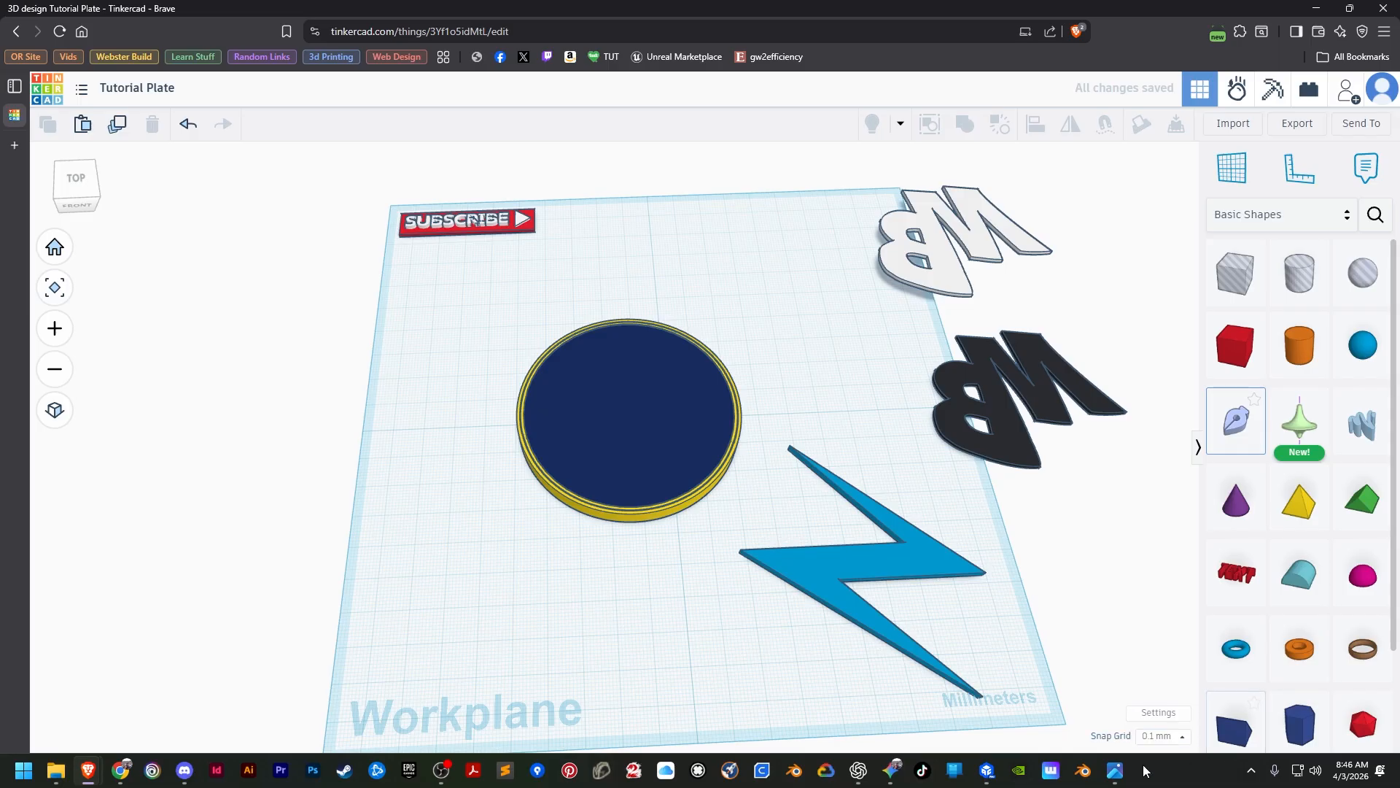
Duplicate the blue lightning bolt twice, placing one copy on the workplane's front-left area and the other beyond its left edge.
left_click(1115, 771)
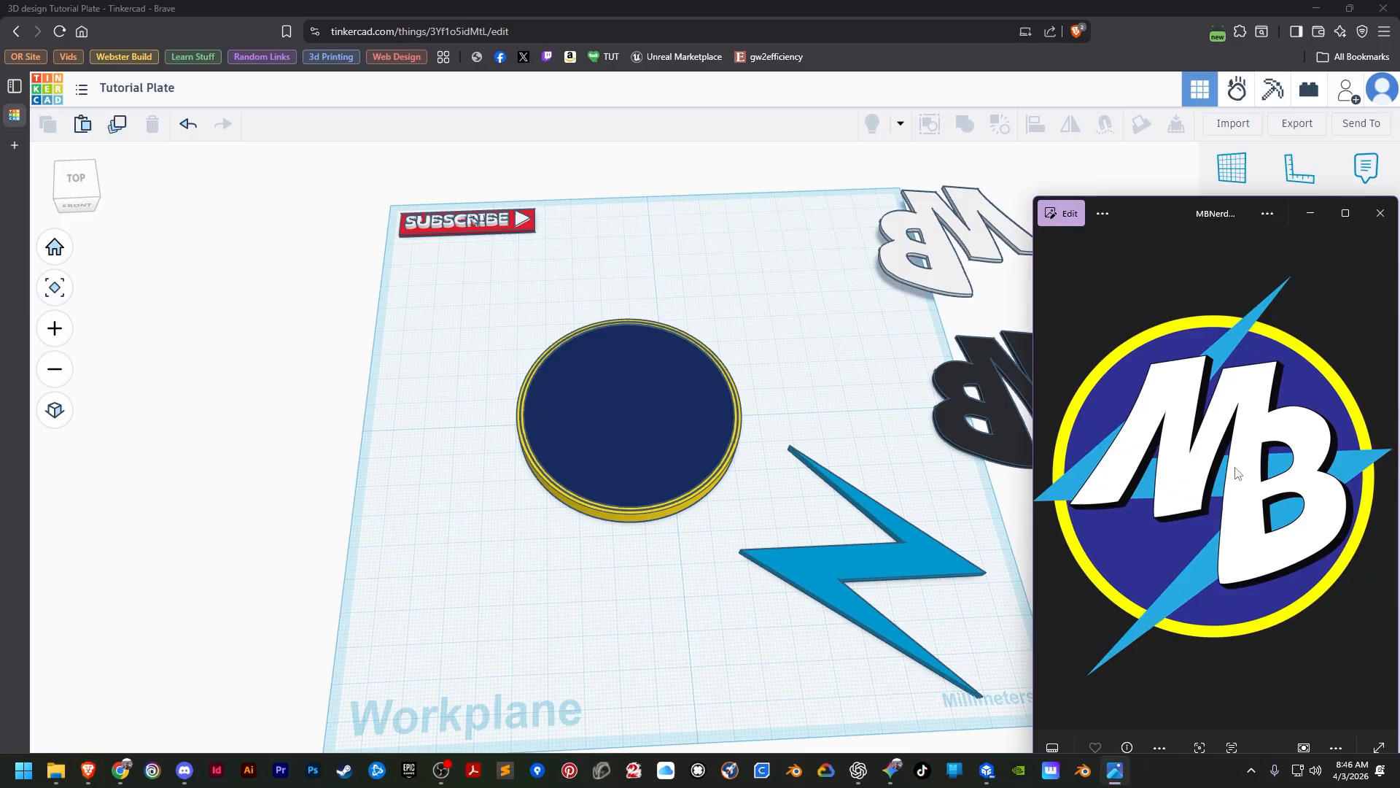
left_click(811, 574)
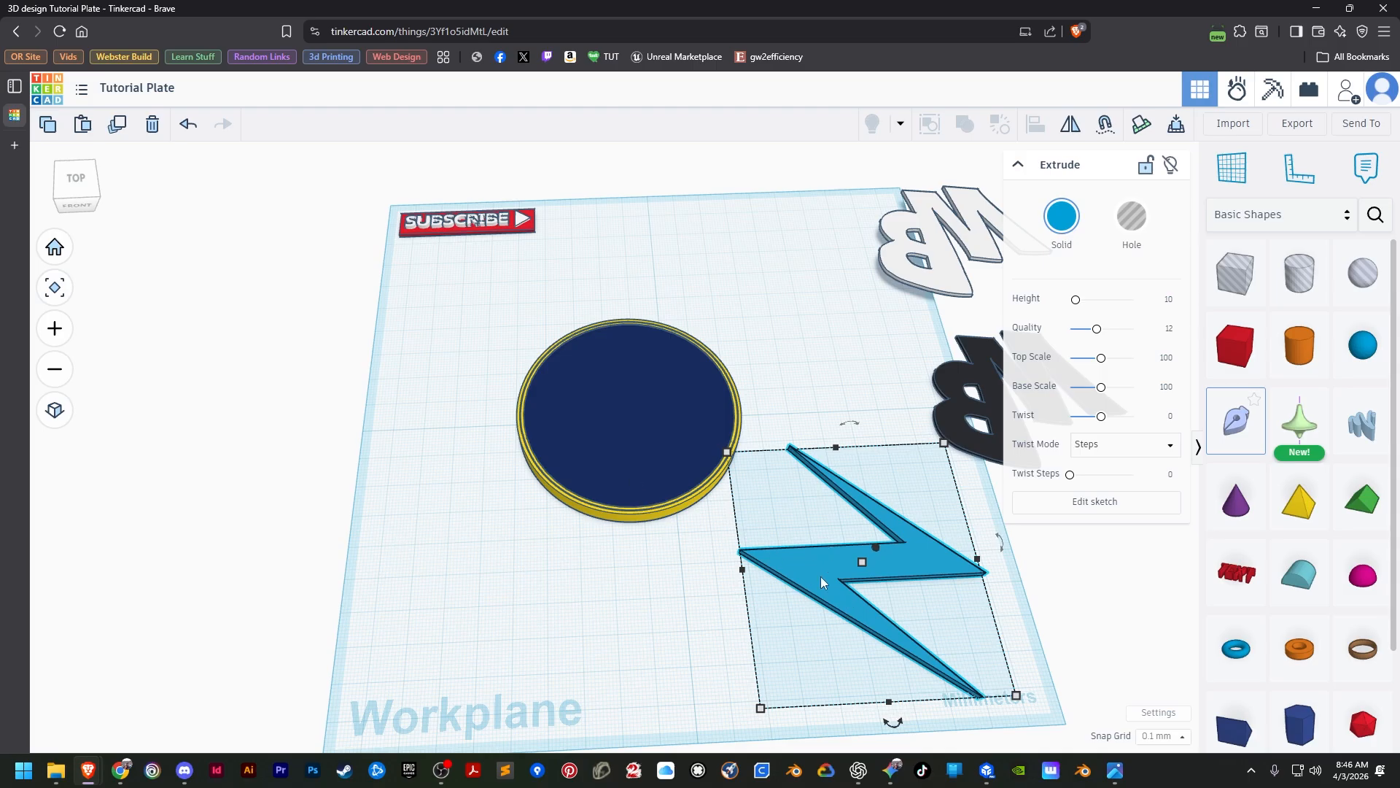
left_click_drag(821, 576, 445, 620, "alt")
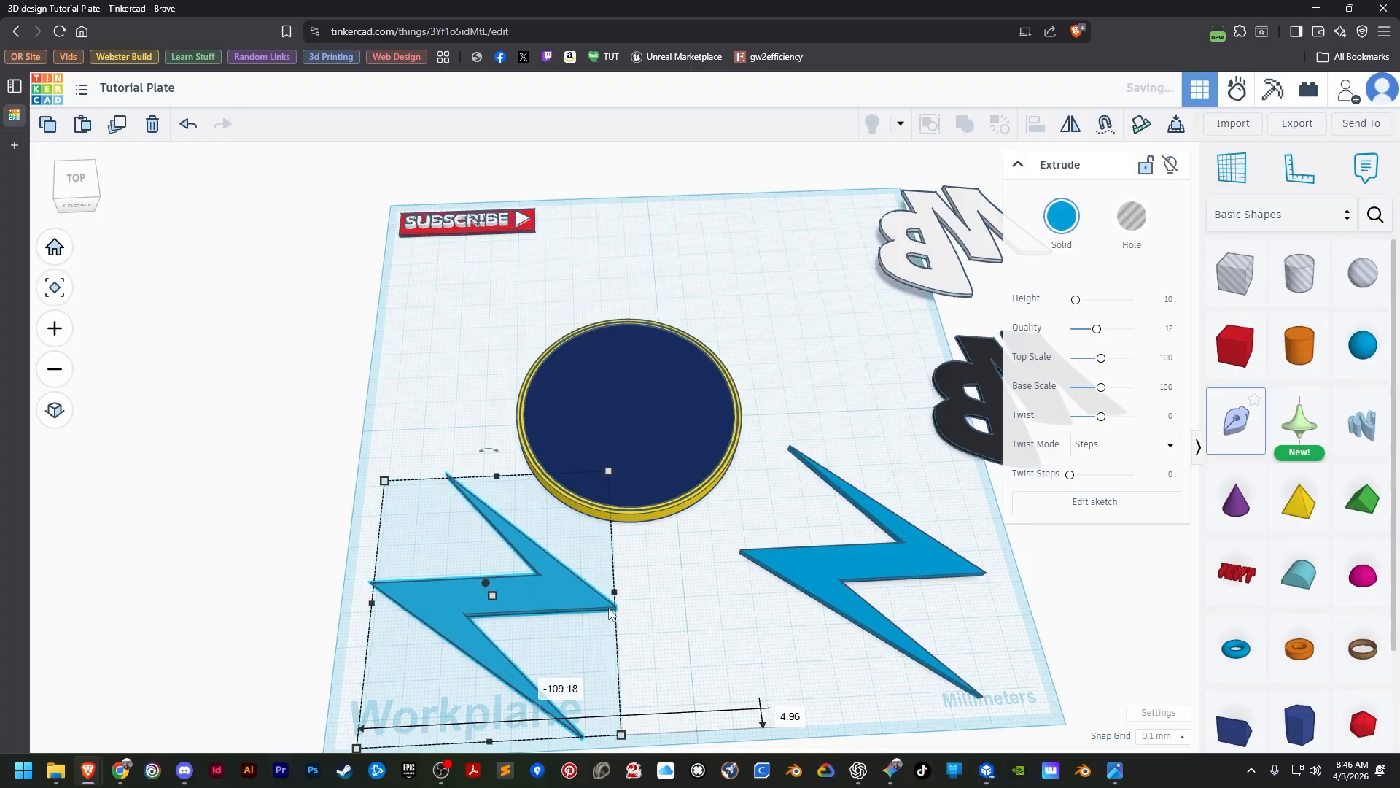
left_click_drag(610, 612, 229, 650, "alt")
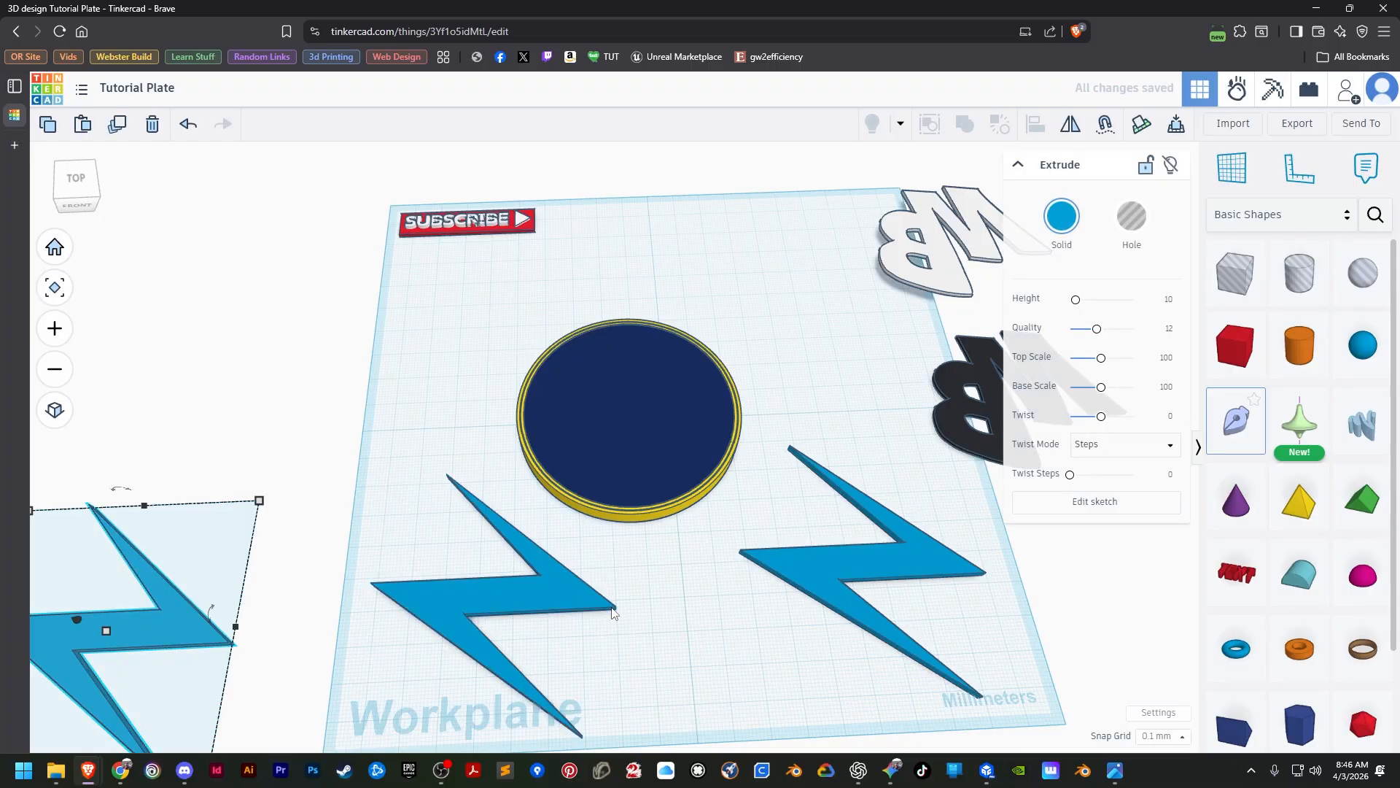
left_click(691, 666)
Align the lightning bolt copy beyond the workplane's edge to the yellow disc, flush with its top and centred in both horizontal directions.
left_click(186, 626)
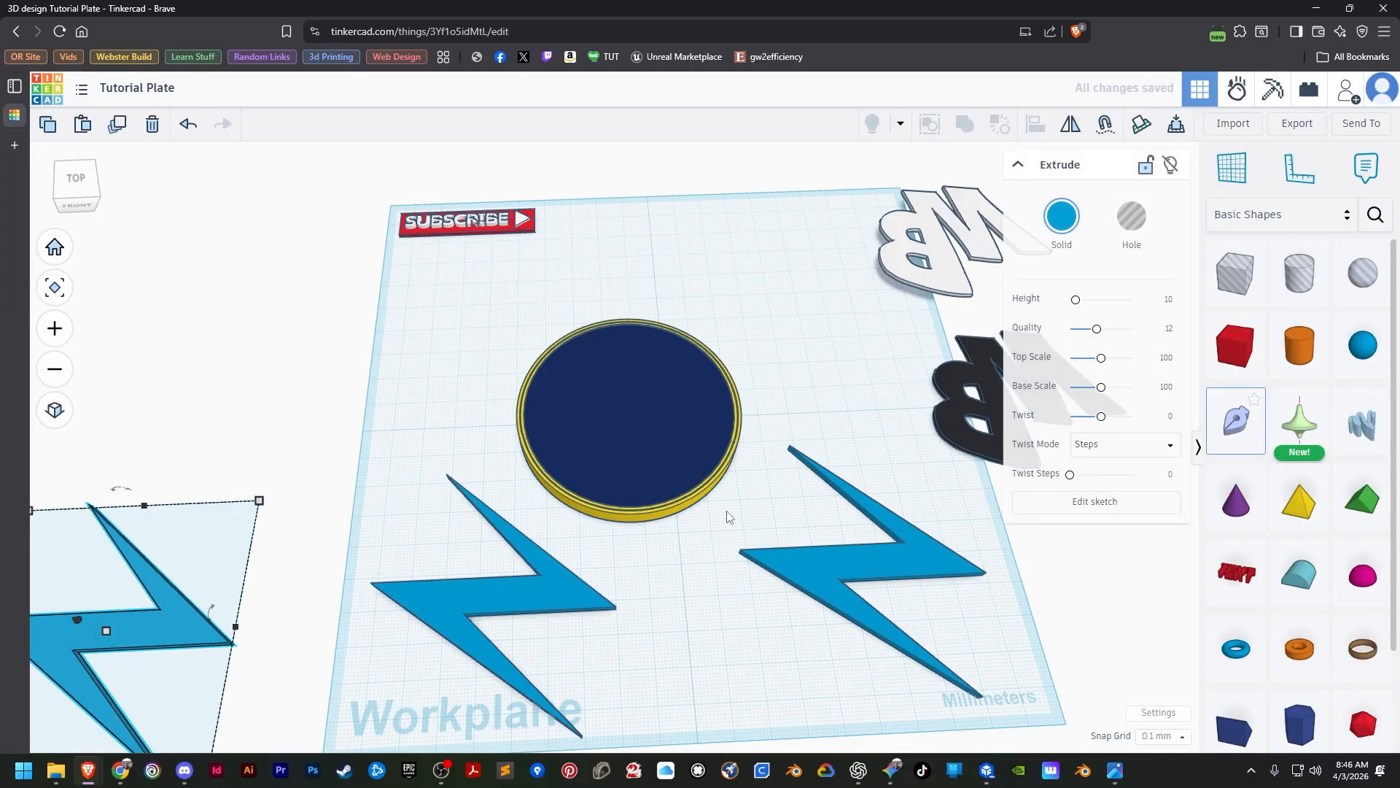
left_click(627, 514, "shift")
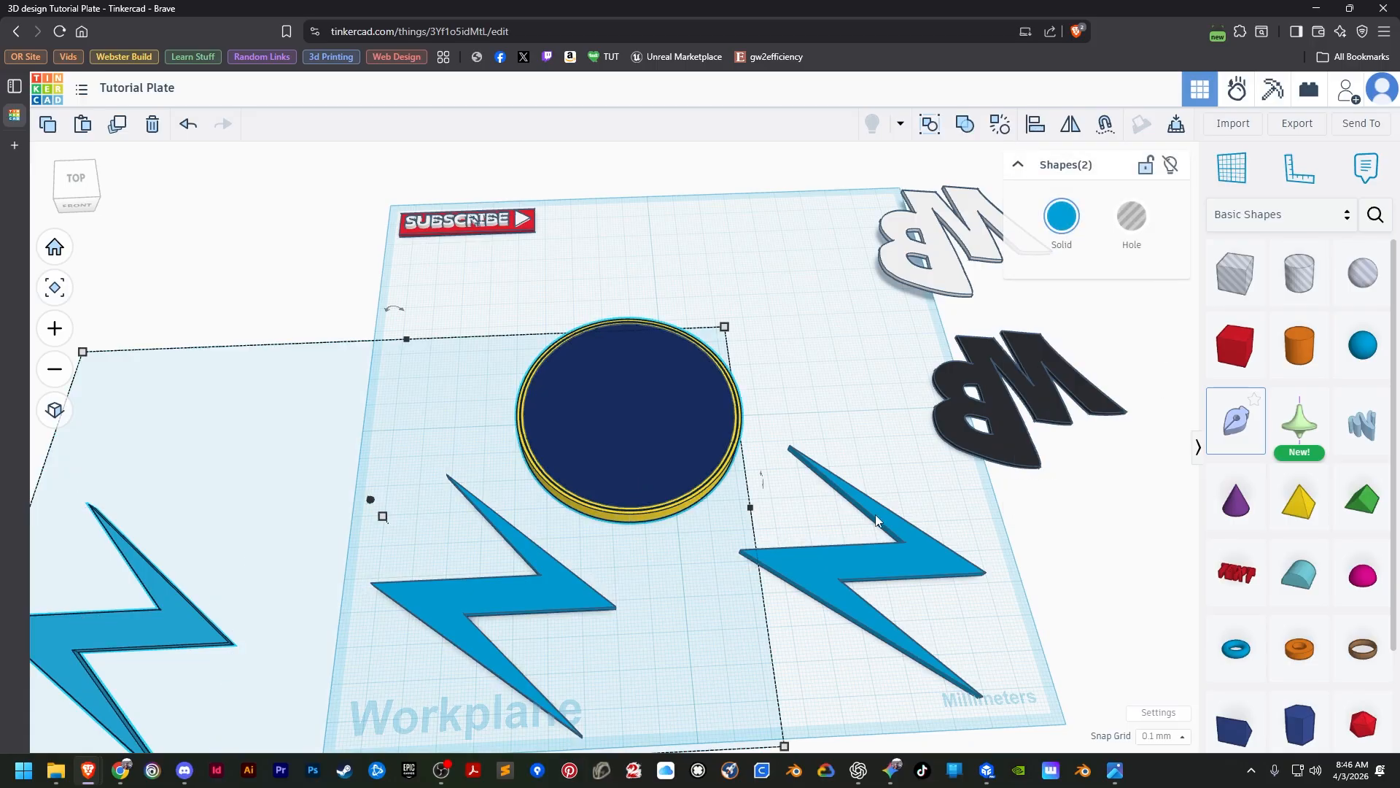
left_click(1036, 125)
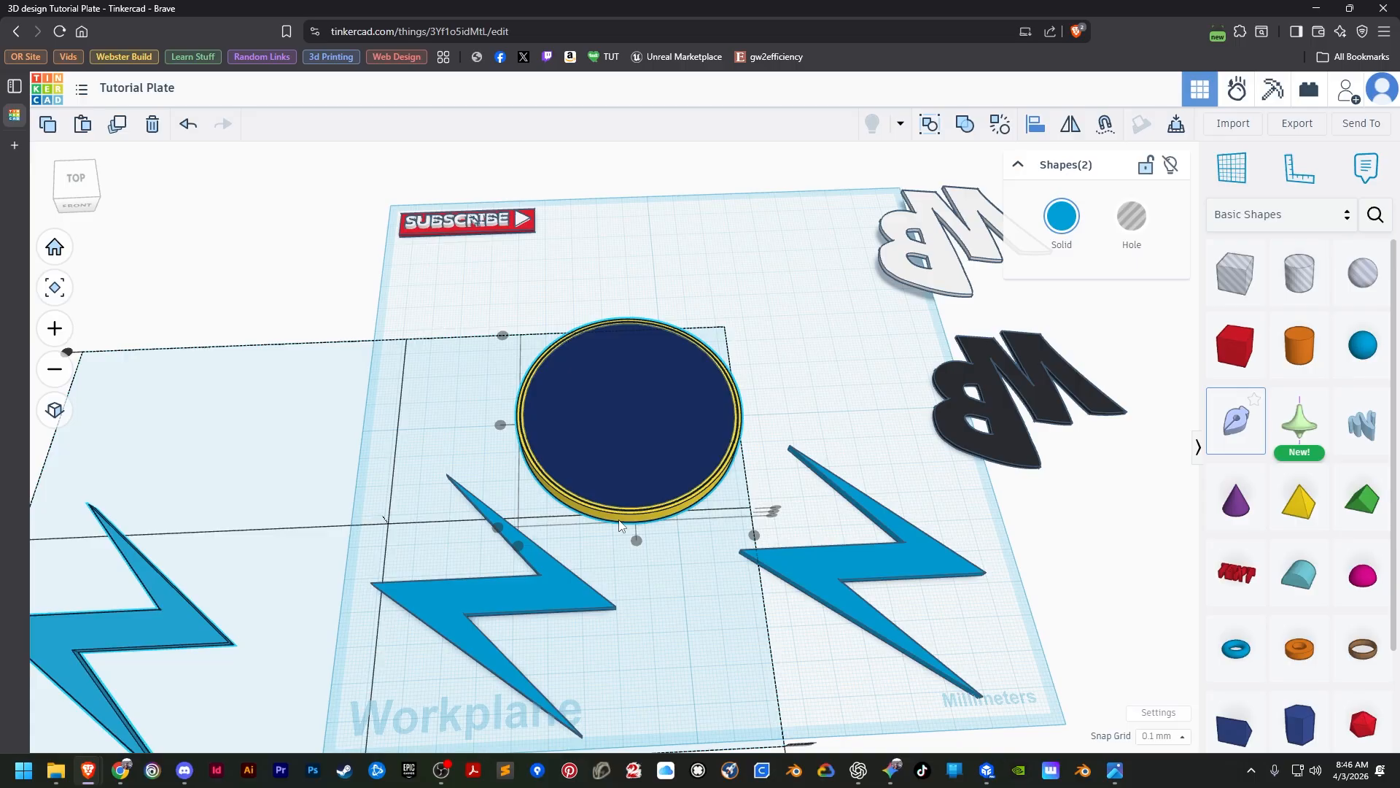
left_click(774, 510)
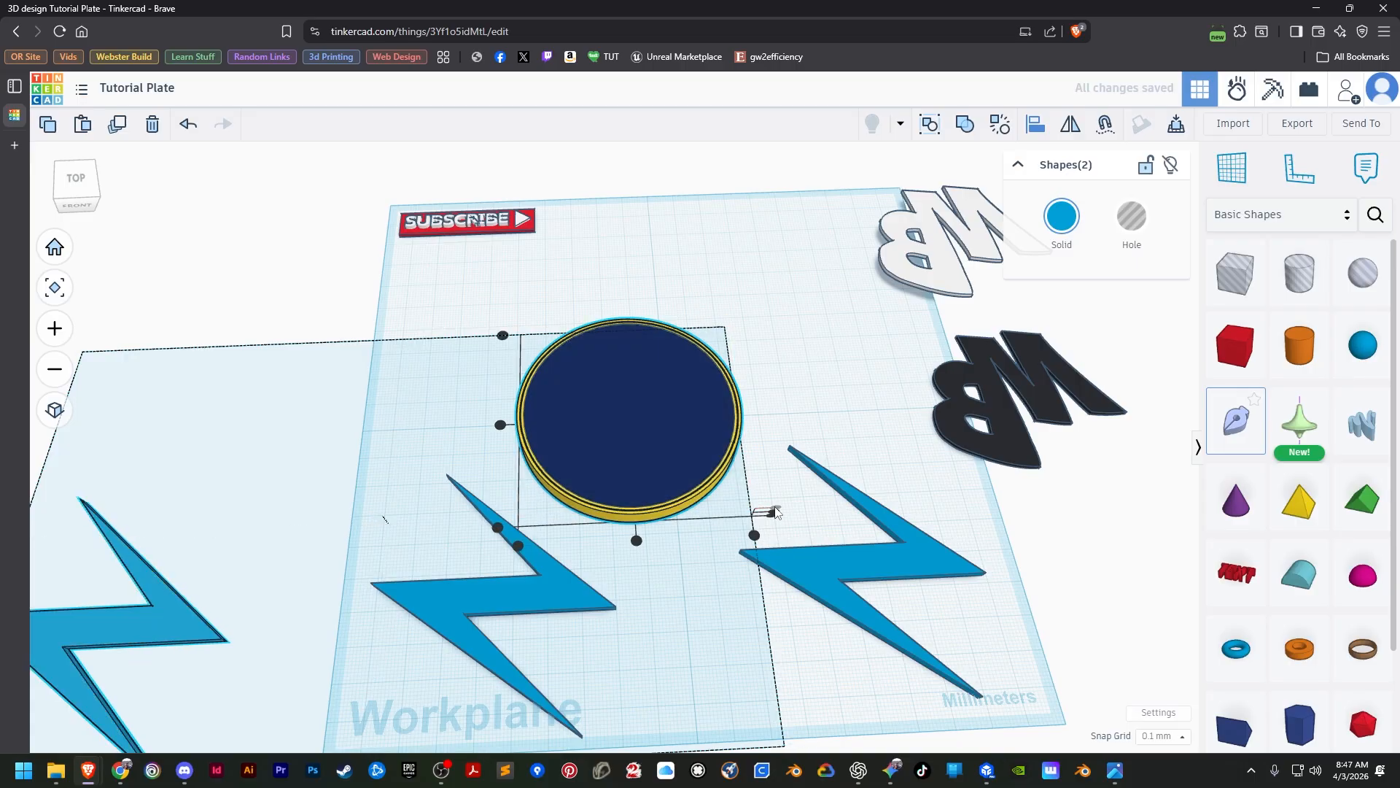
left_click(637, 541)
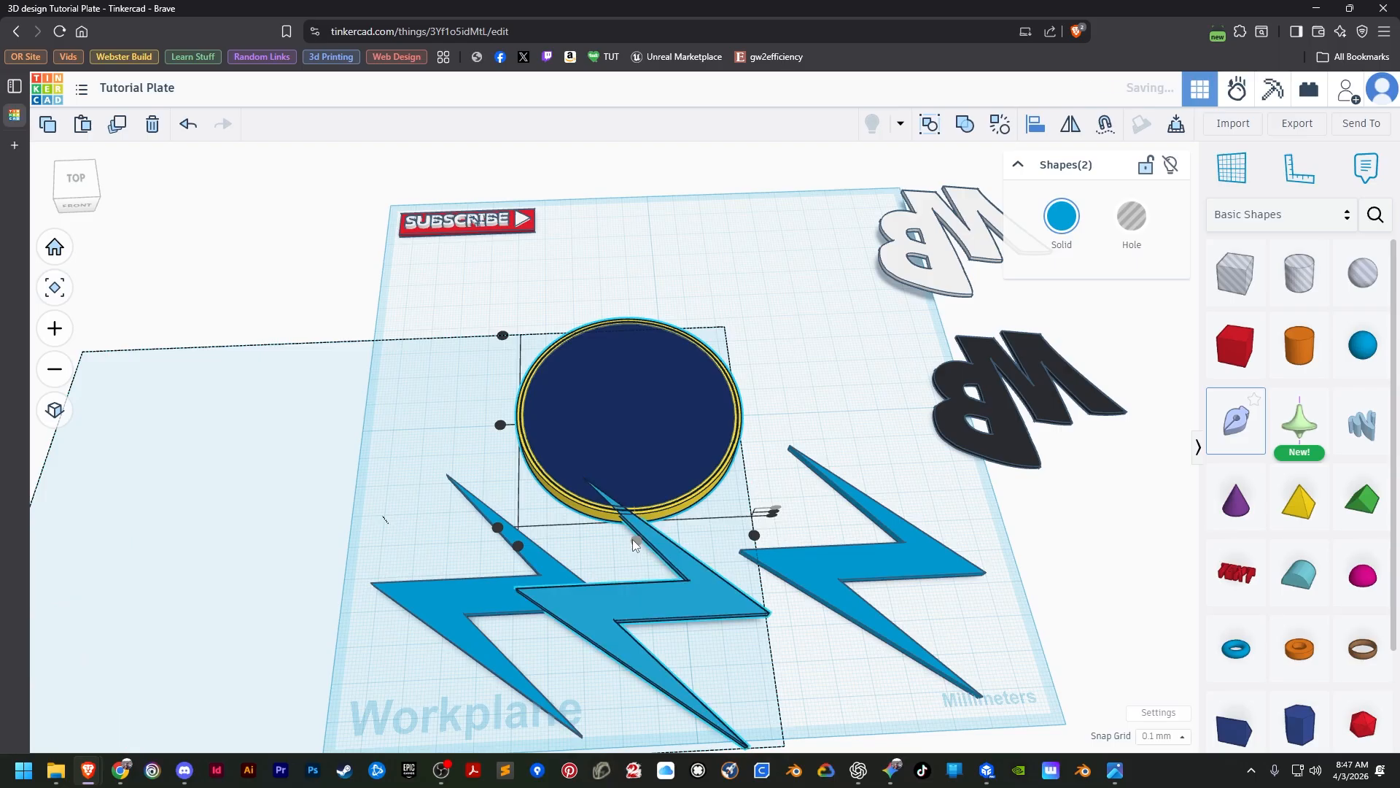
left_click(500, 425)
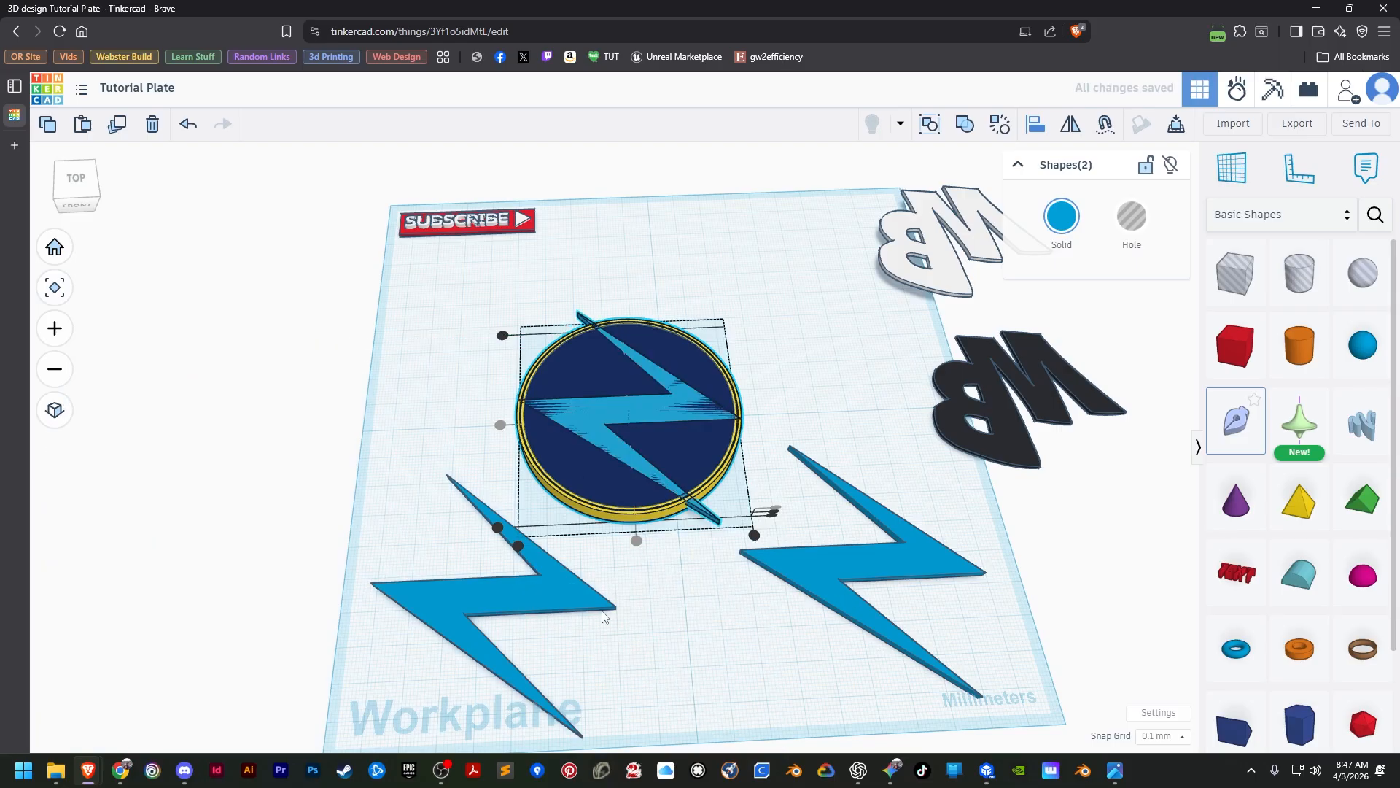
left_click(522, 343)
Turn the lightning bolt on the discs into a hole and group it with the yellow disc as a union to cut its rim.
left_click(628, 436)
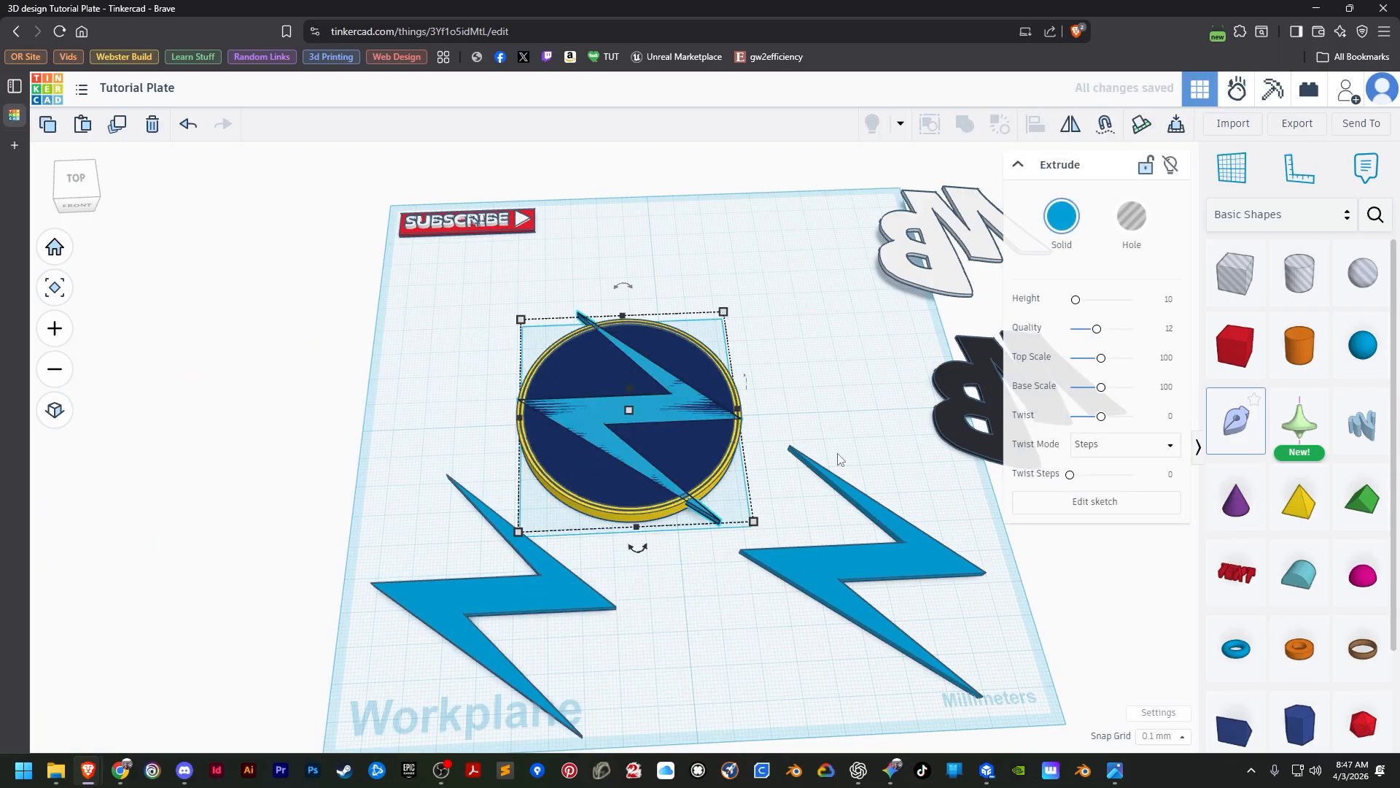
left_click(1134, 220)
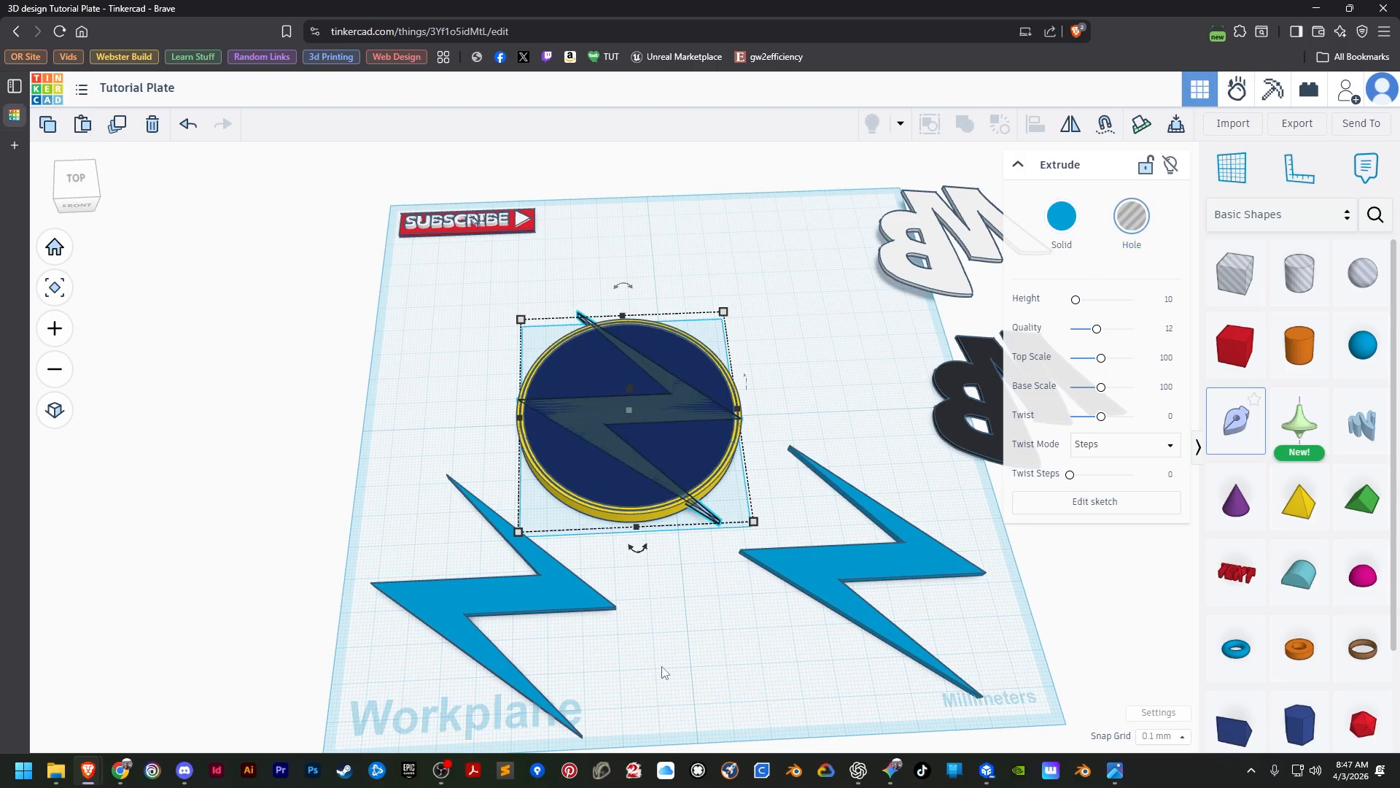
left_click(593, 714)
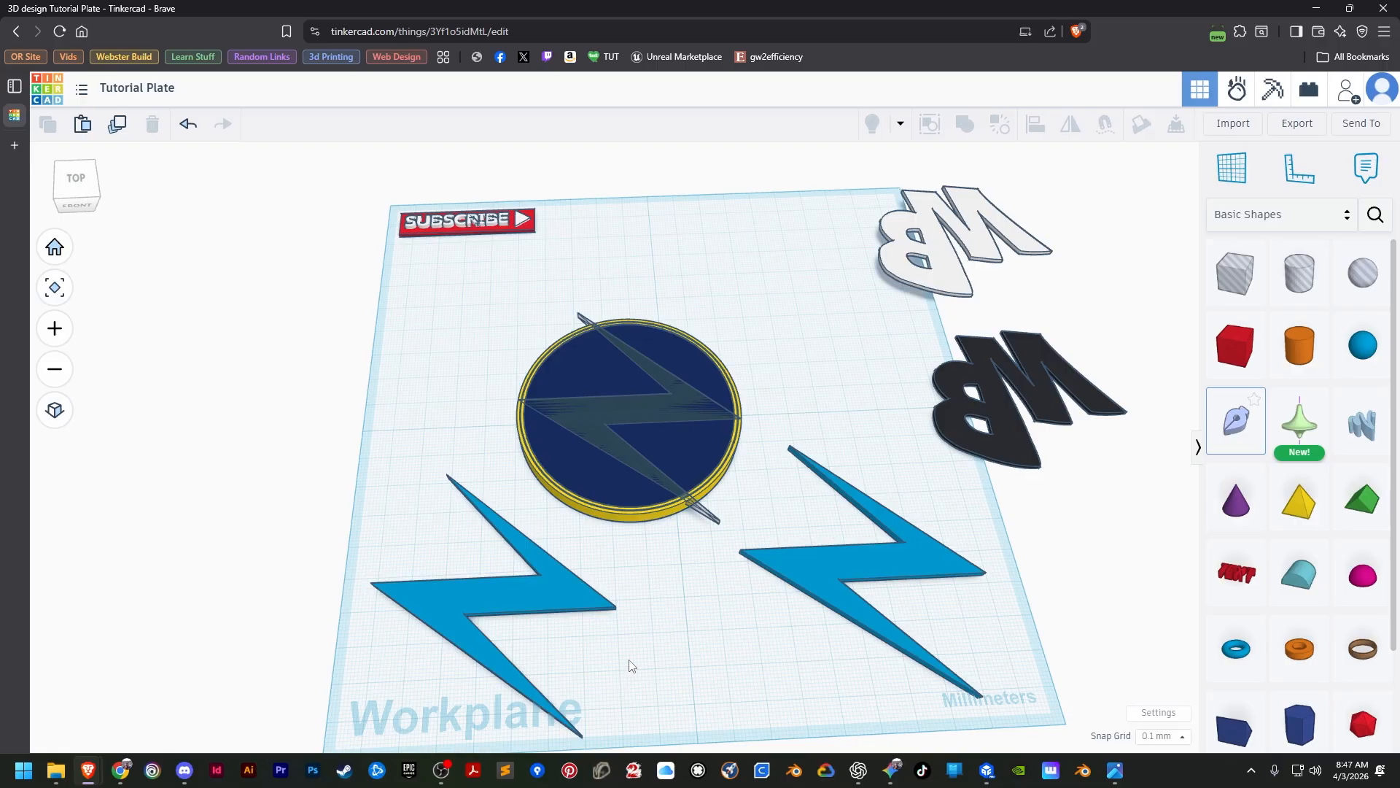
left_click(640, 465)
left_click(582, 510, "shift")
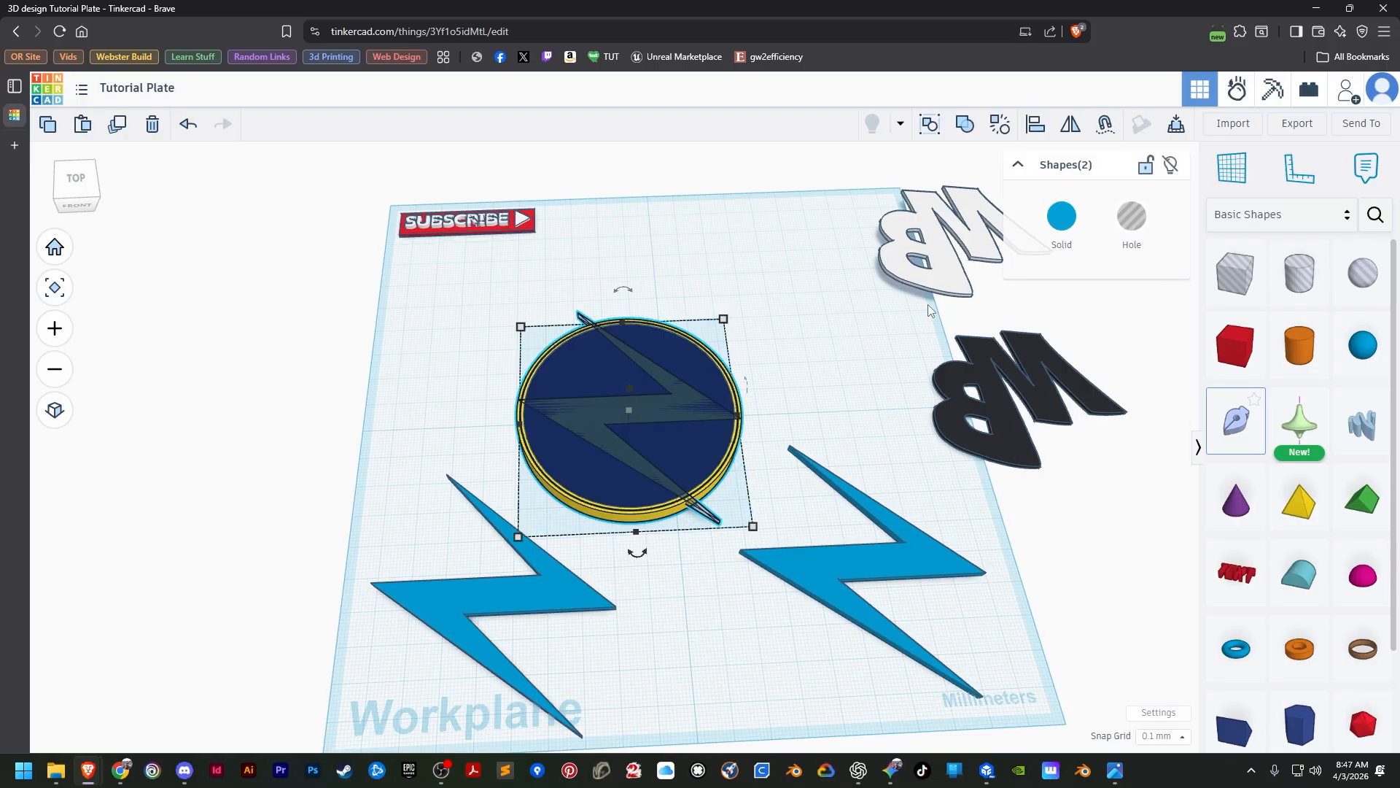
left_click(966, 125)
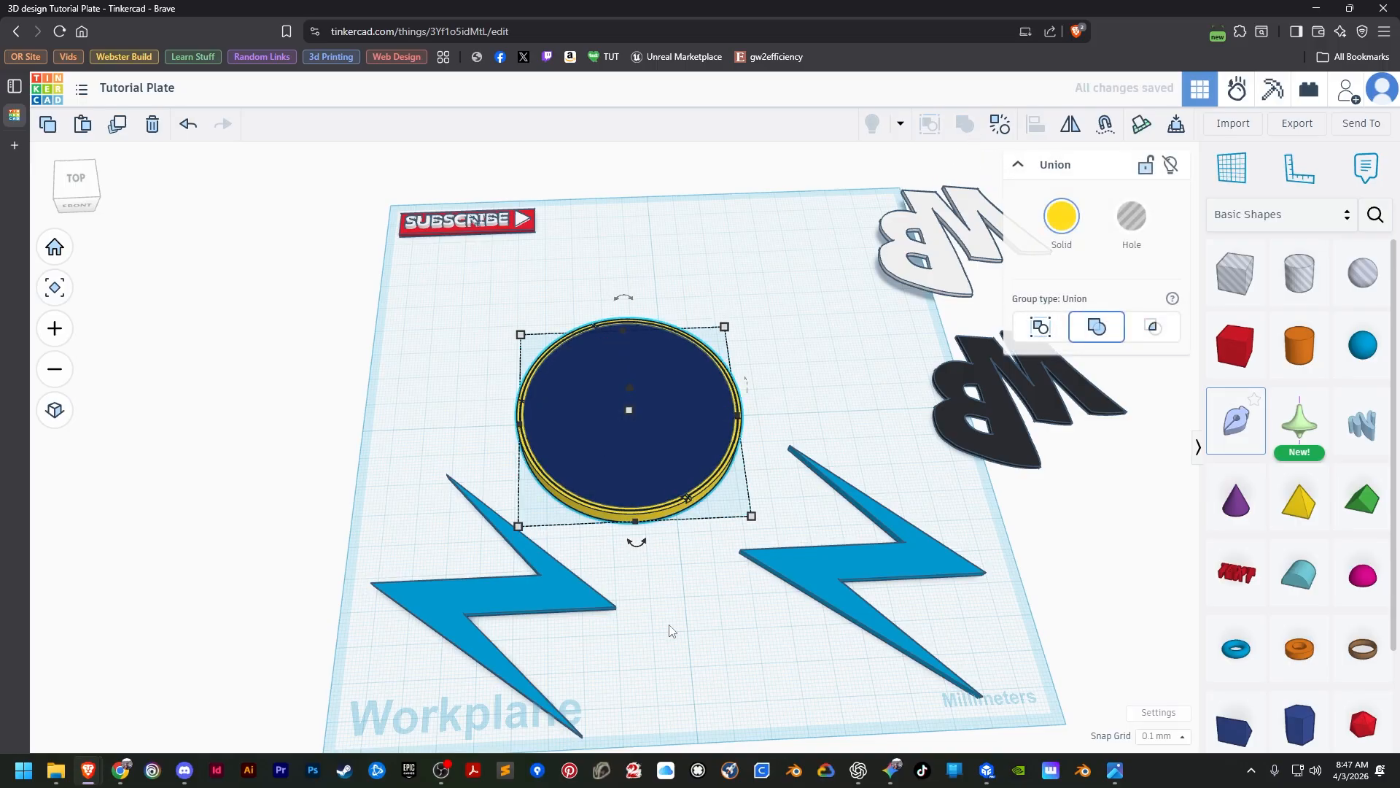
Align the front-left lightning bolt copy to the yellow disc, flush with its top and centred in both horizontal directions.
scroll(672, 630, "up", 8)
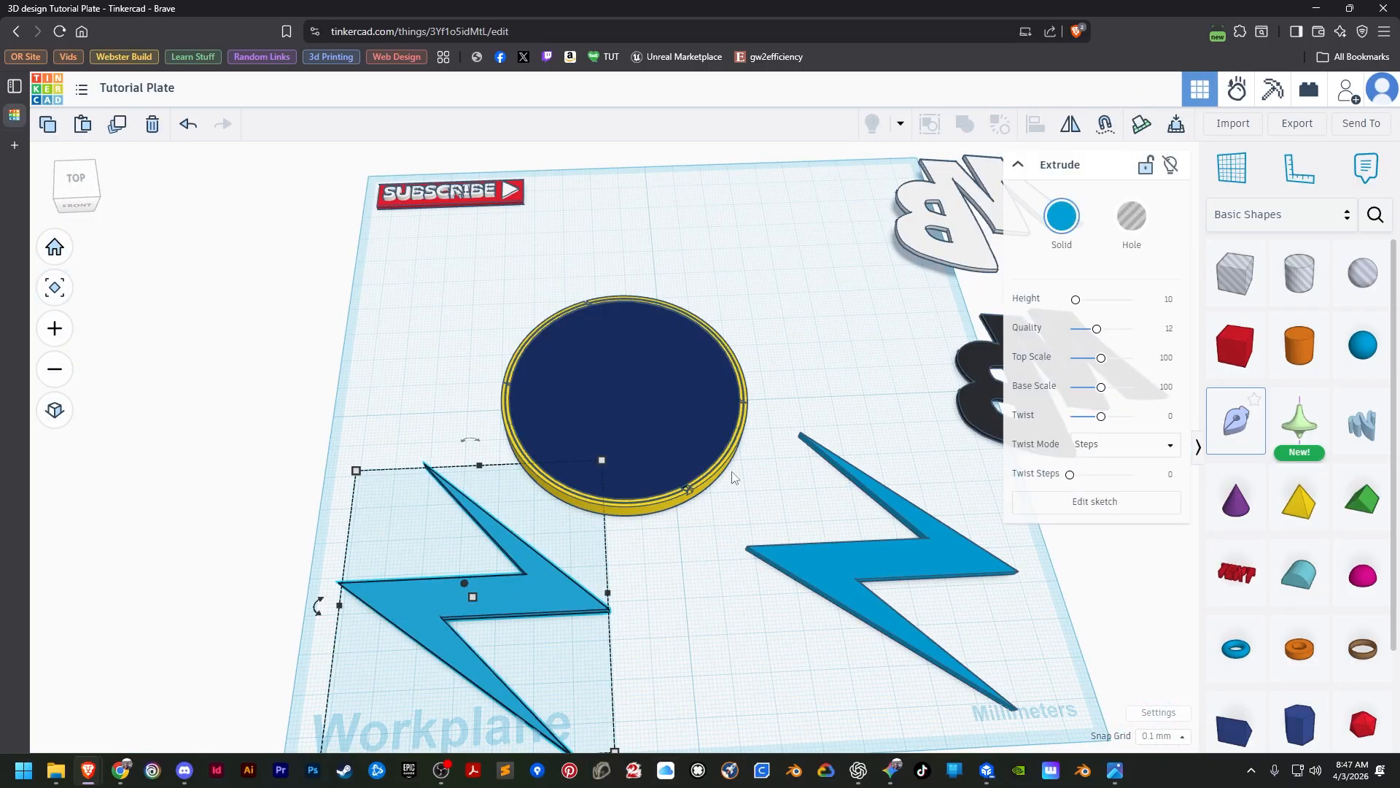
left_click(637, 506, "shift")
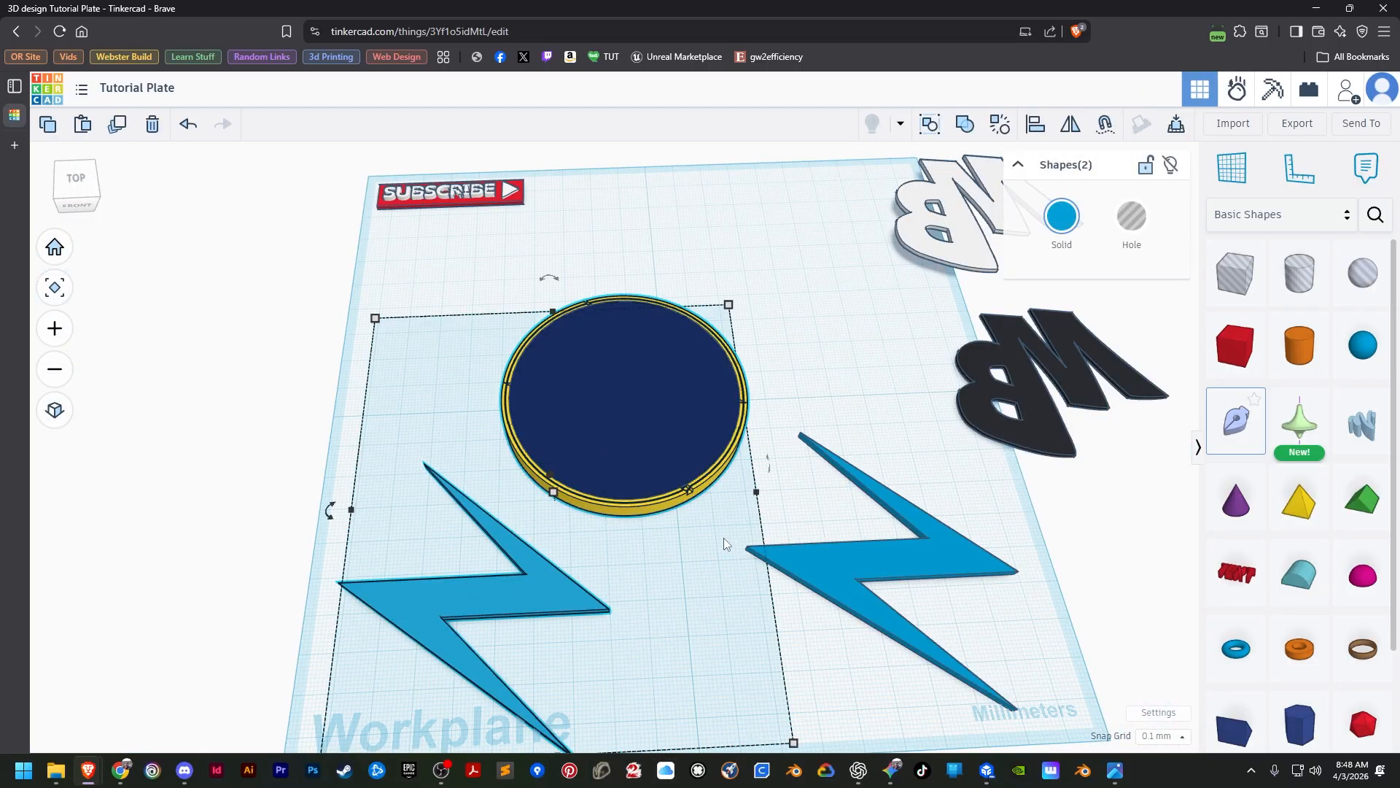
left_click(1039, 125)
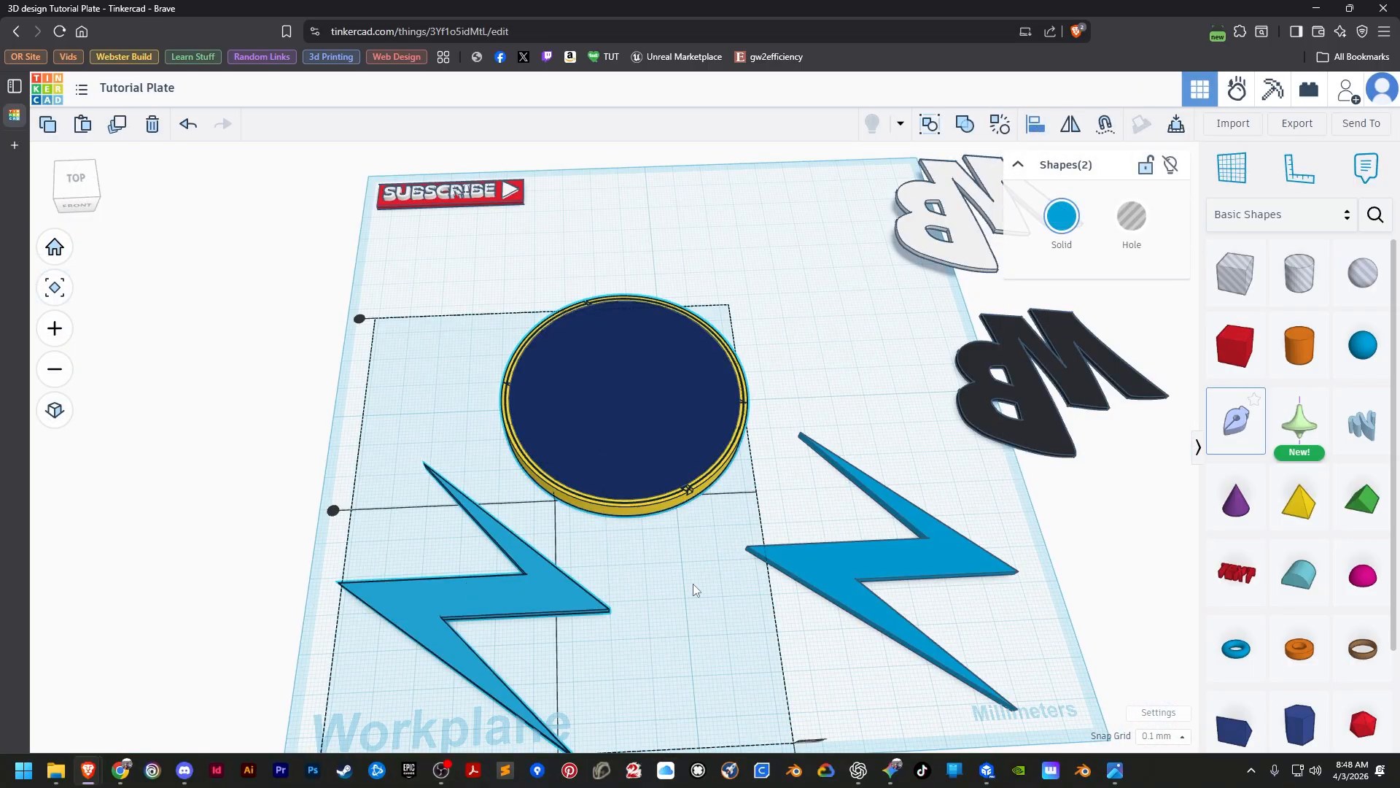
left_click(626, 511)
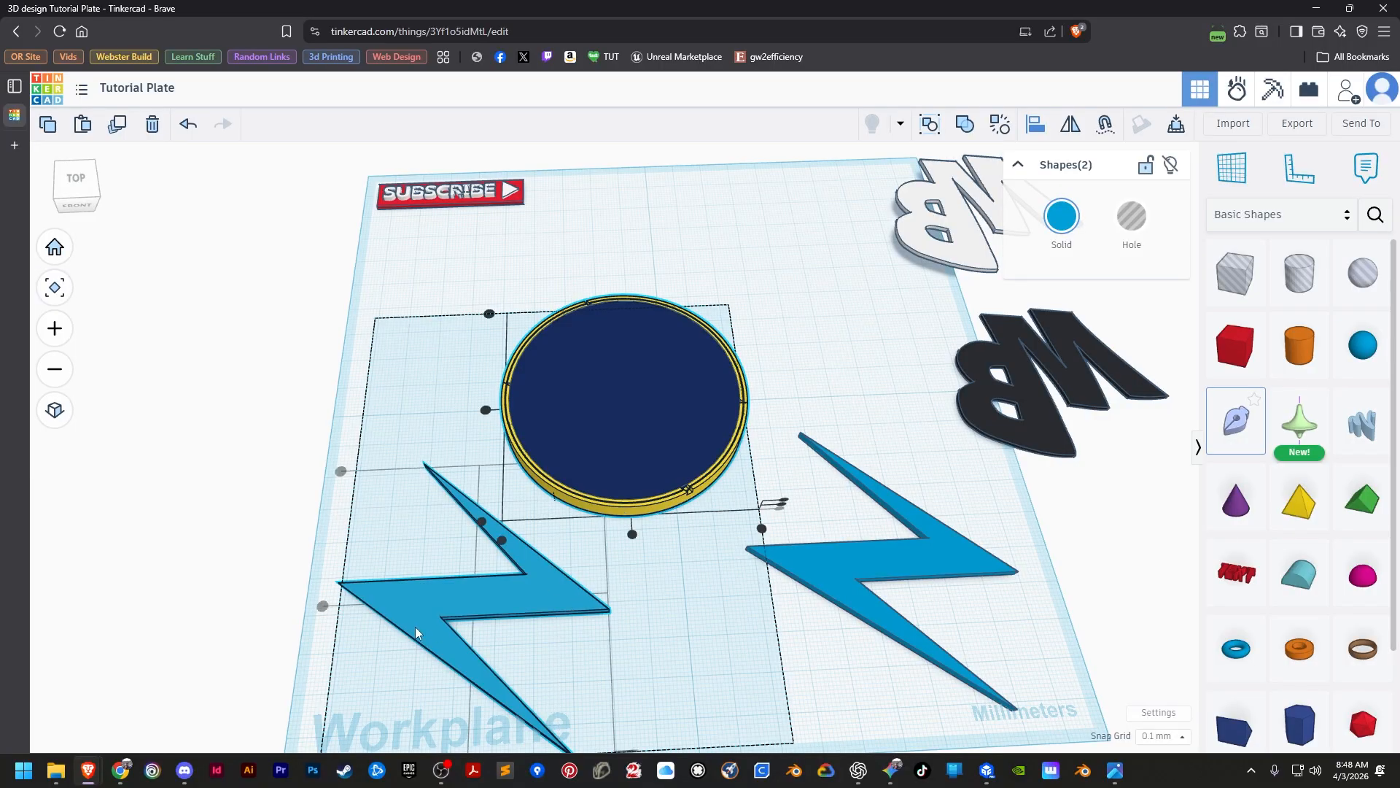
left_click(487, 411)
left_click(633, 534)
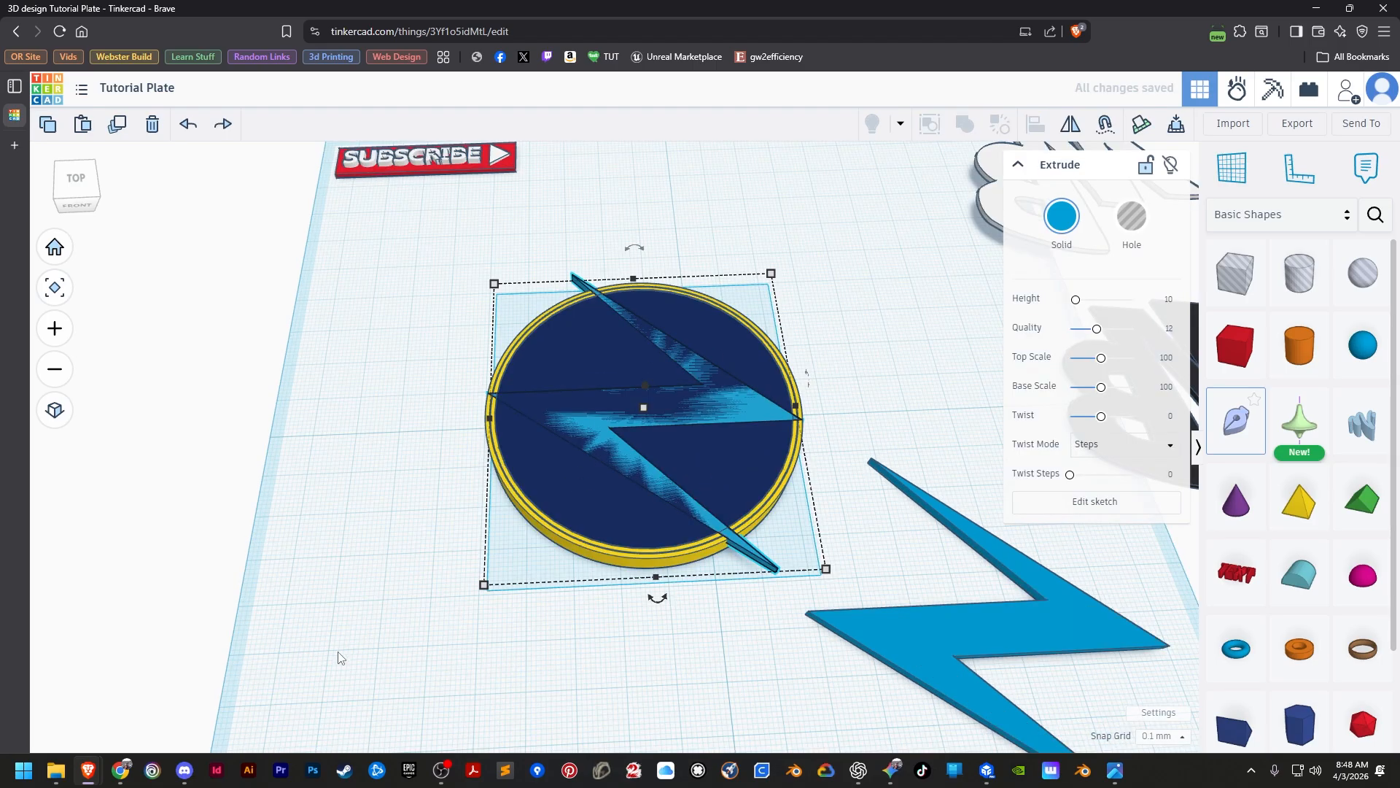
left_click(338, 653)
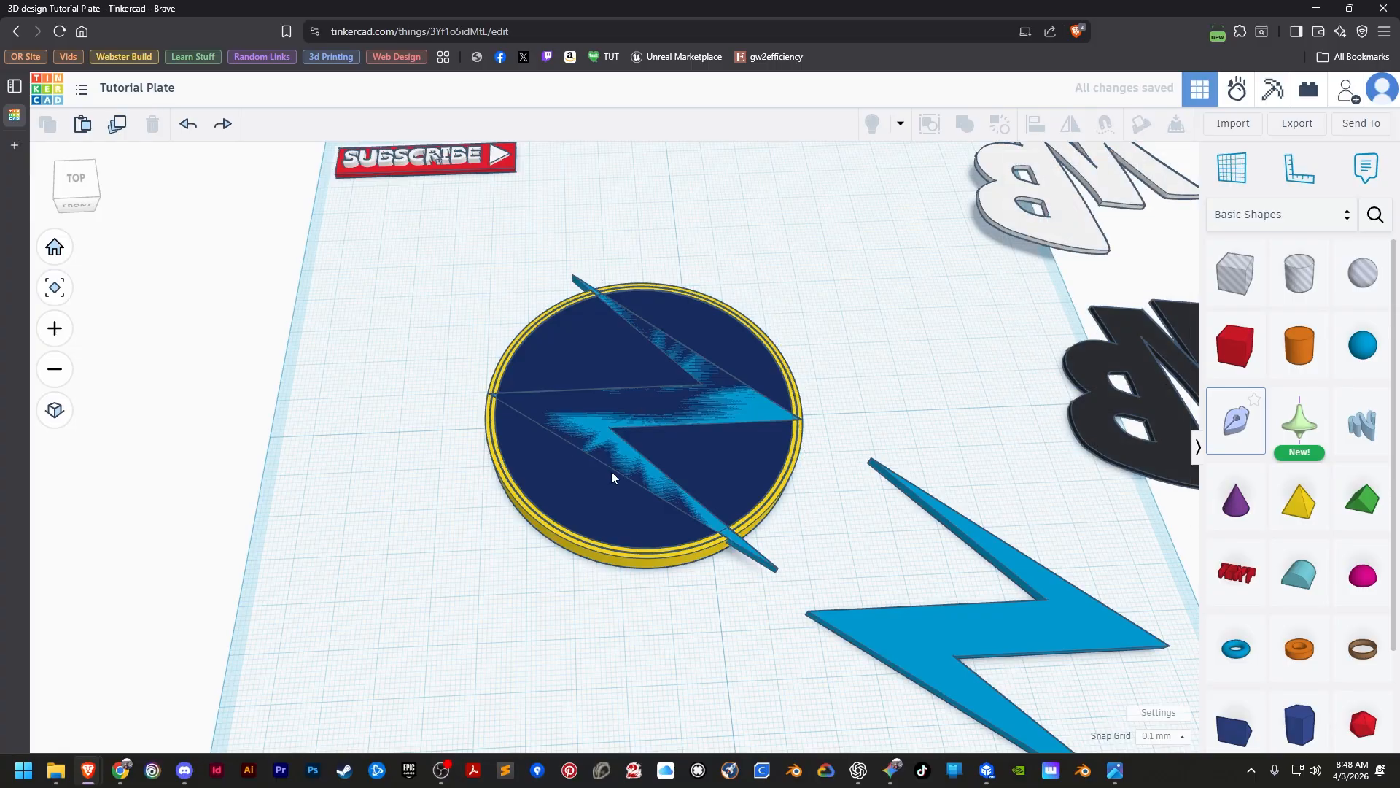
Turn the lightning bolt on the discs into a hole and group it with the navy disc as a union to cut out its shape.
left_click(593, 420)
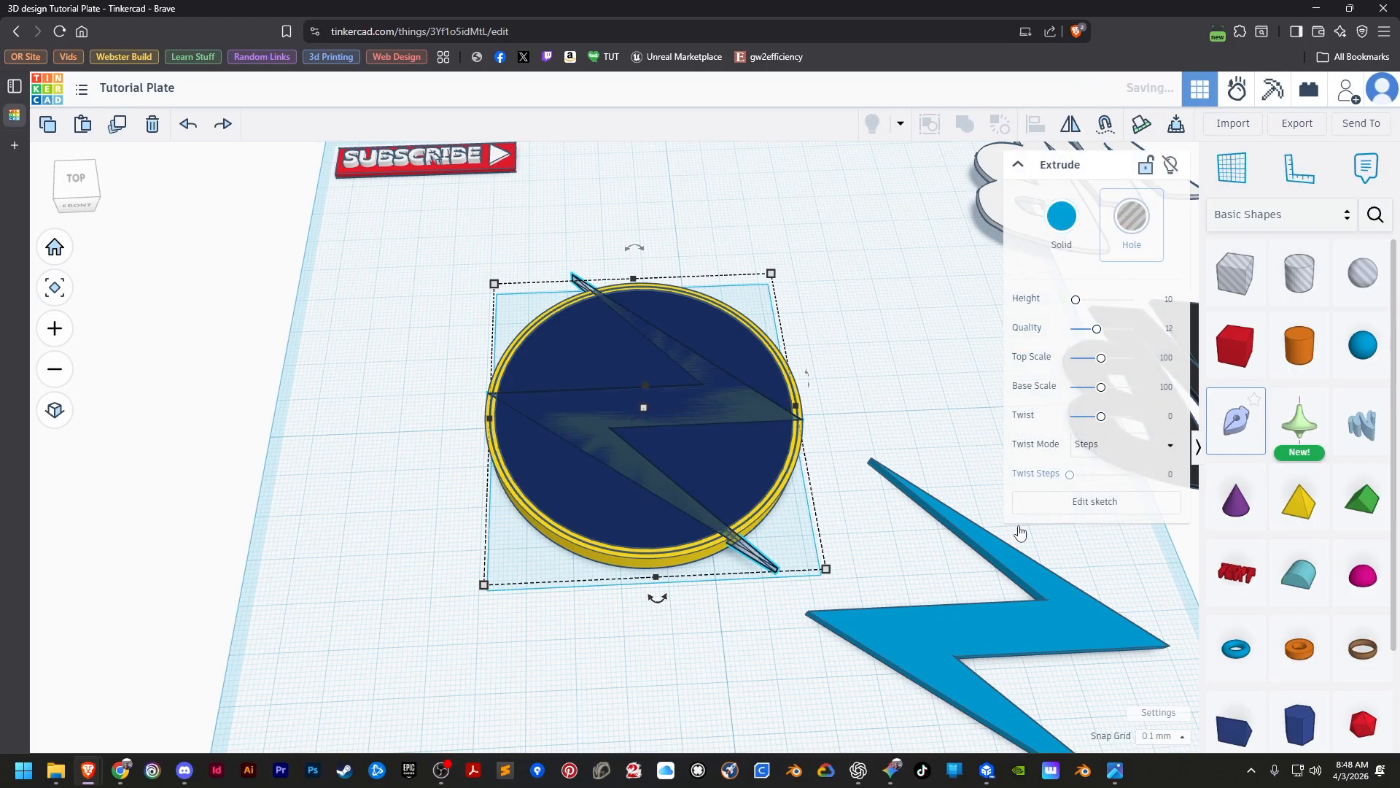
left_click(587, 507, "shift")
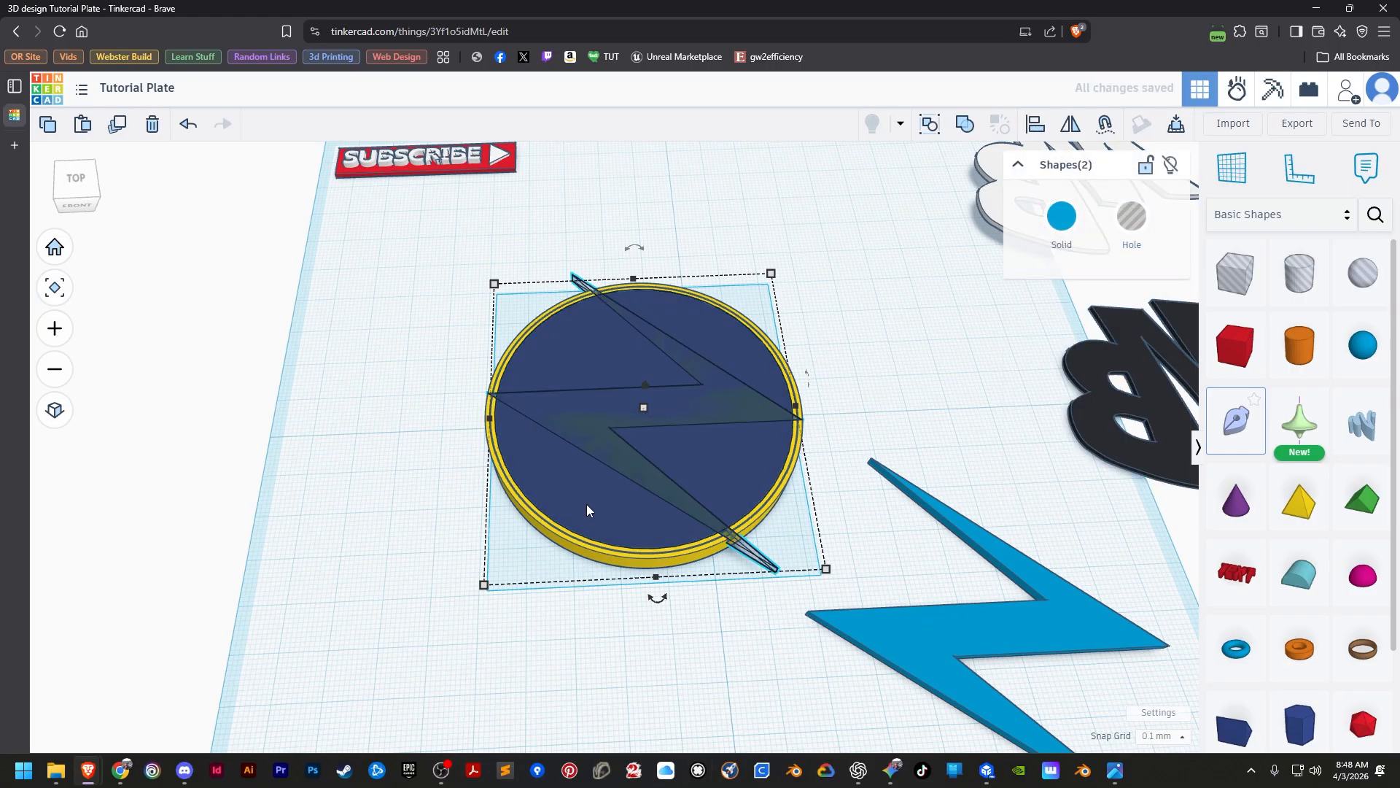
left_click(965, 124)
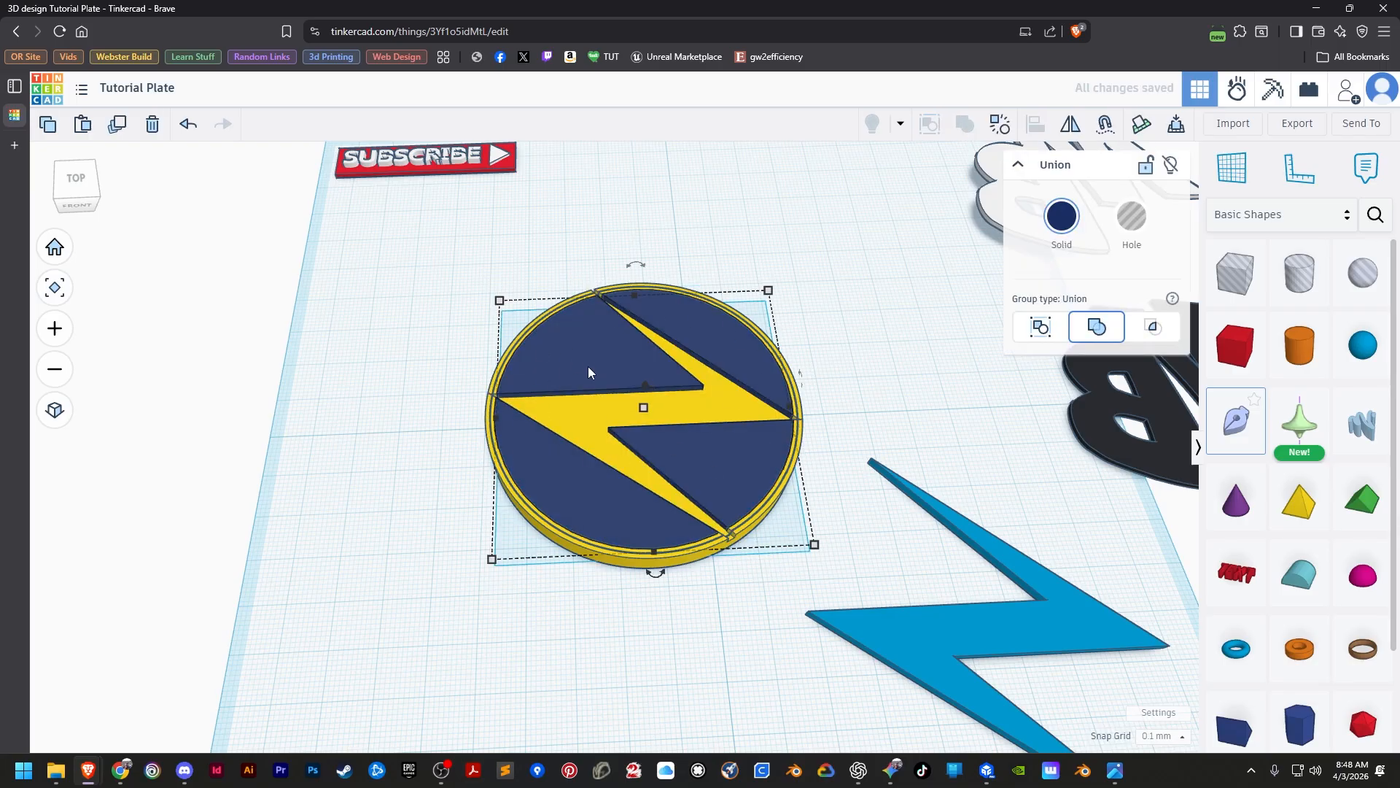
Align the blue lightning bolt with the yellow disc so that it sits flush with the disc's top.
left_click(986, 644)
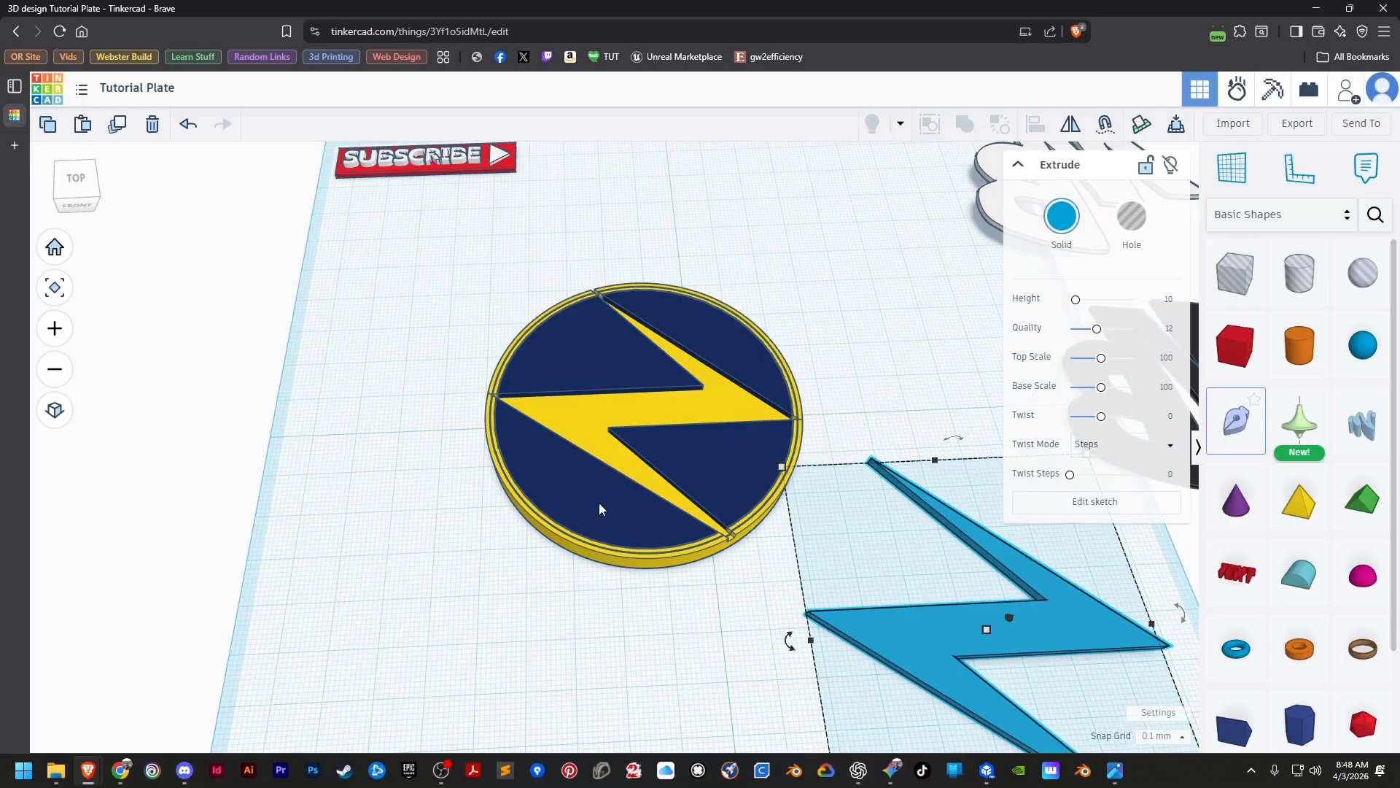
left_click(605, 563, "shift")
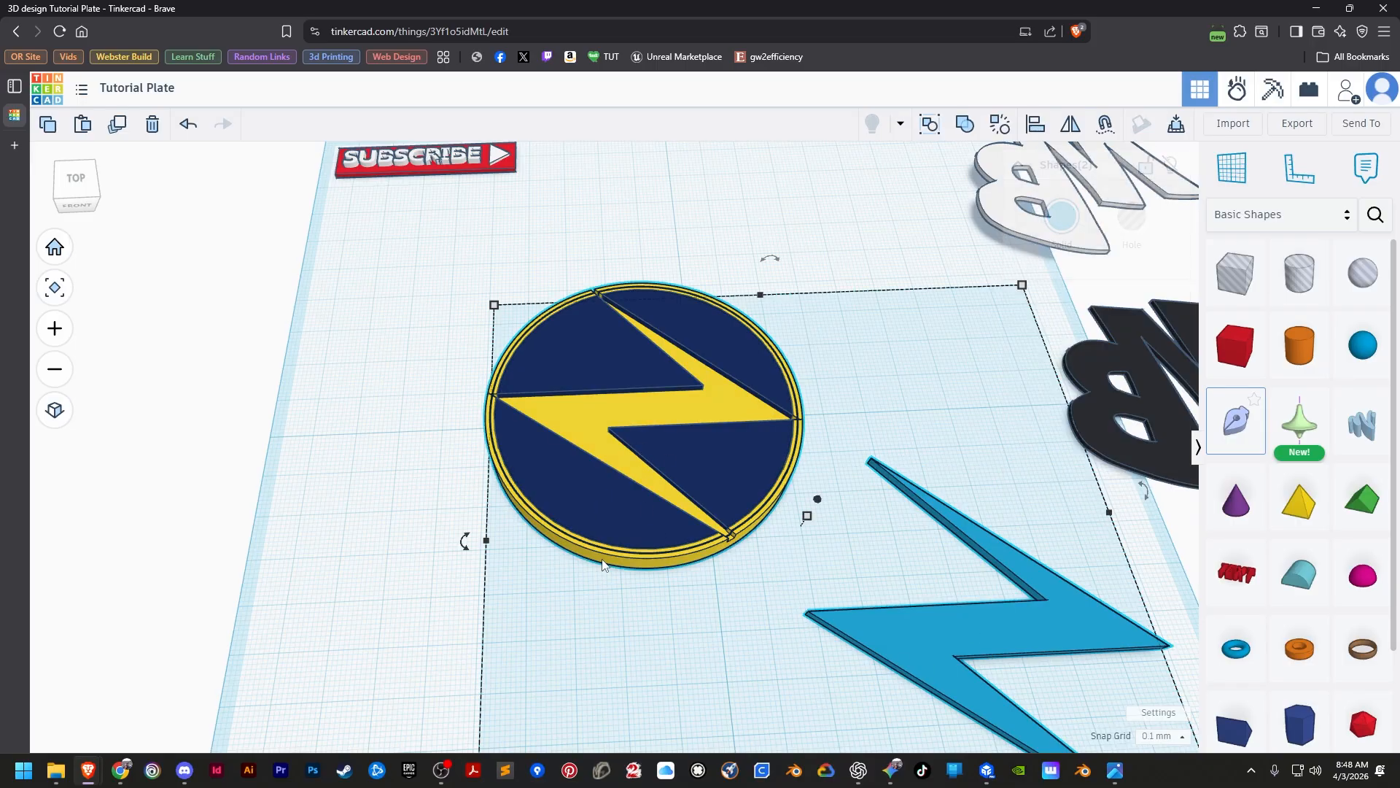
left_click(1035, 124)
middle_click_drag(756, 545, 654, 327)
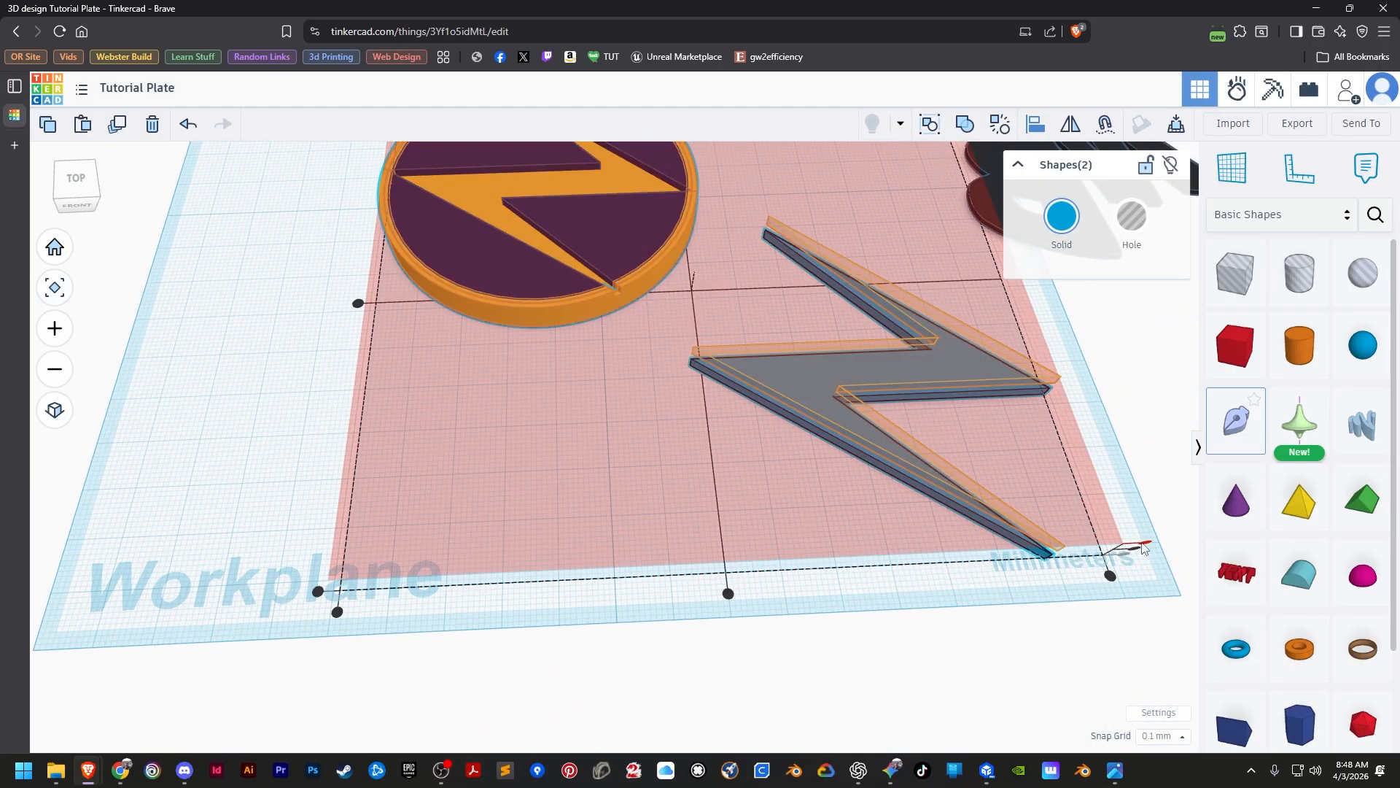
left_click(728, 593)
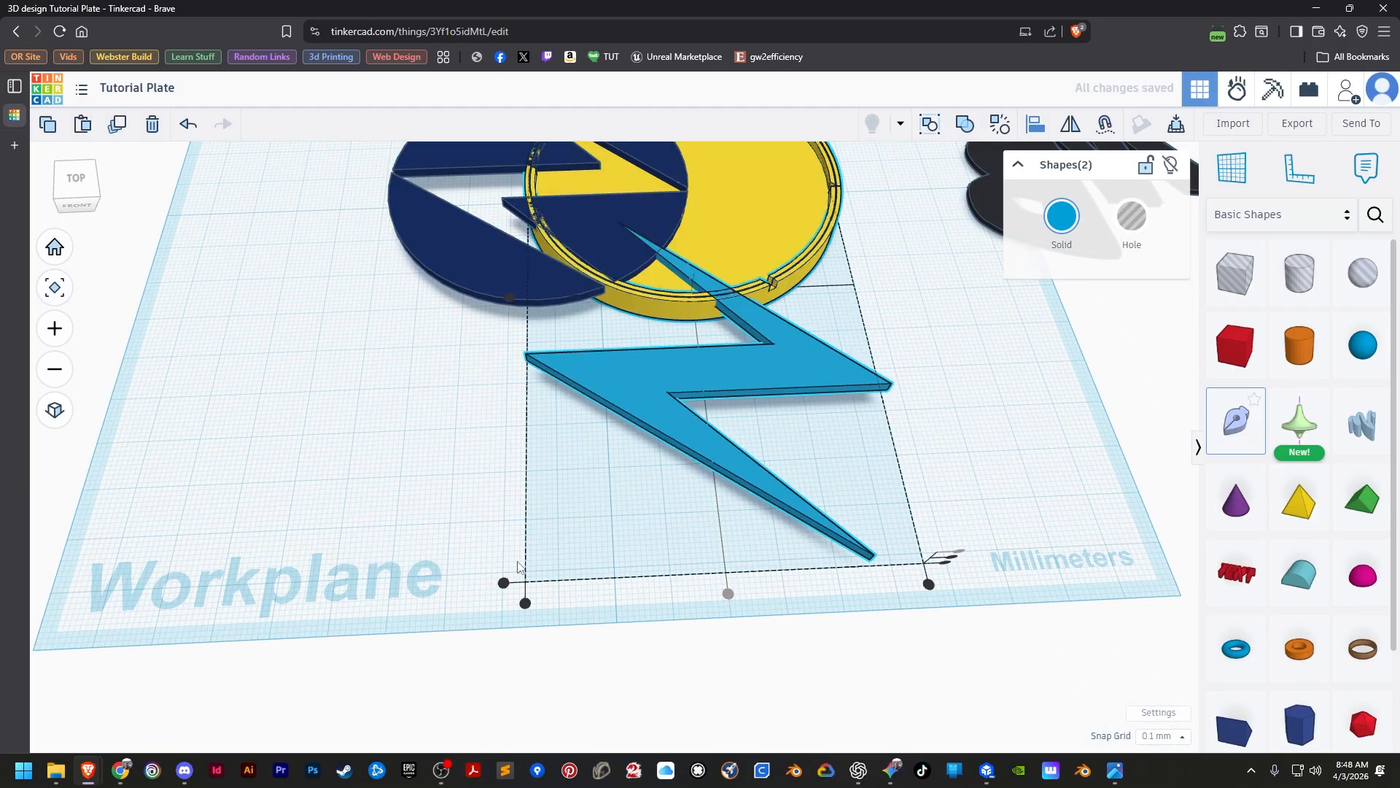
left_click(188, 124)
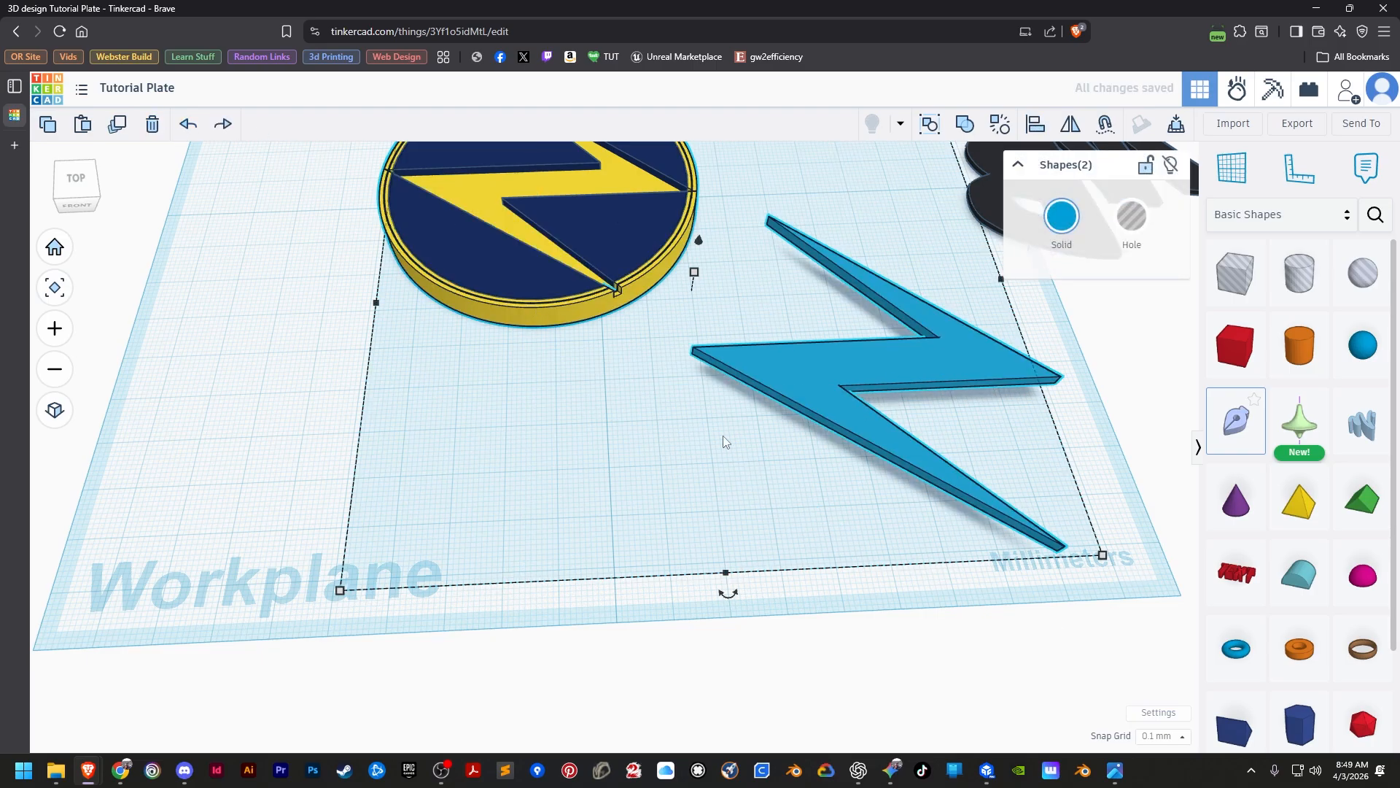
left_click(303, 494)
Centre the blue lightning bolt on the yellow disc in both horizontal directions, keeping the disc as the fixed alignment reference.
left_click(794, 368)
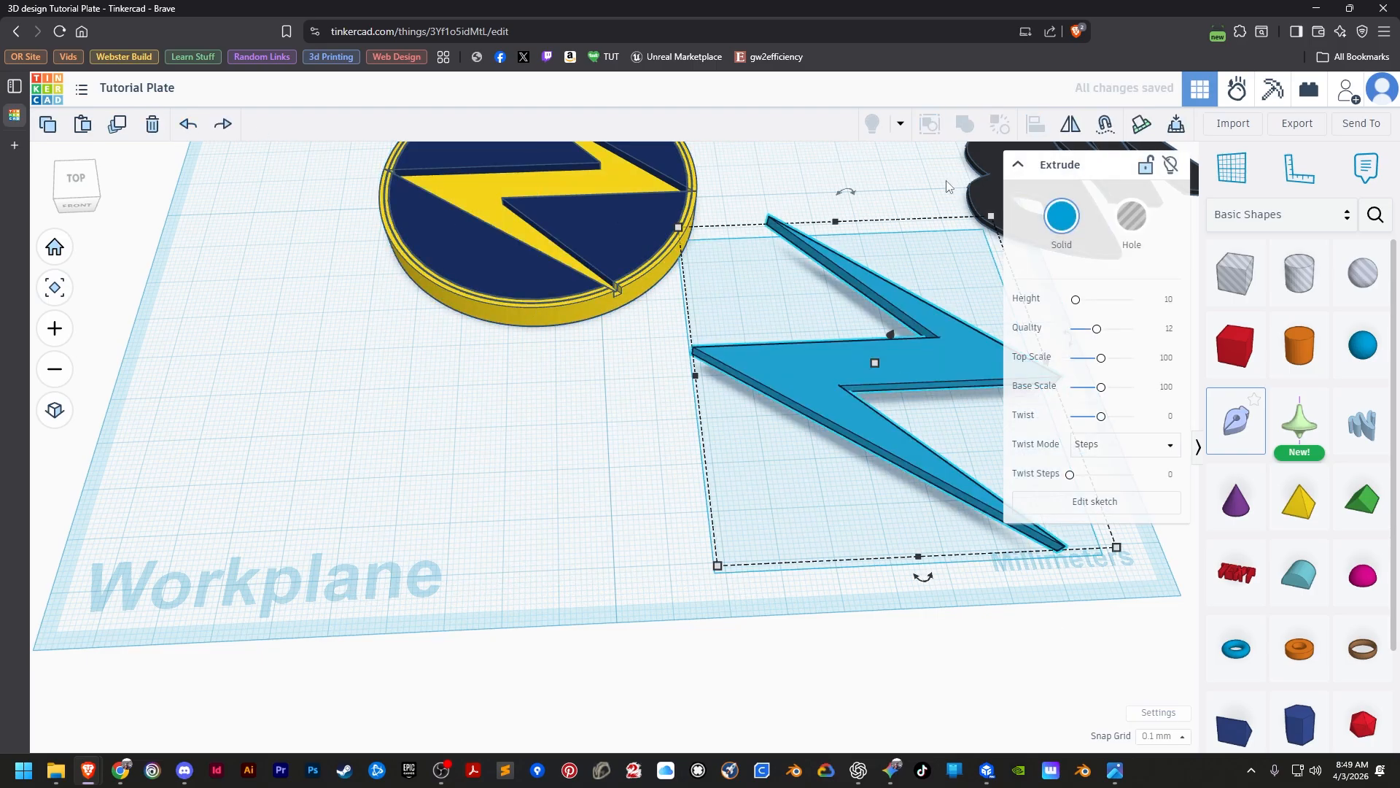
left_click(535, 309, "shift")
key("l")
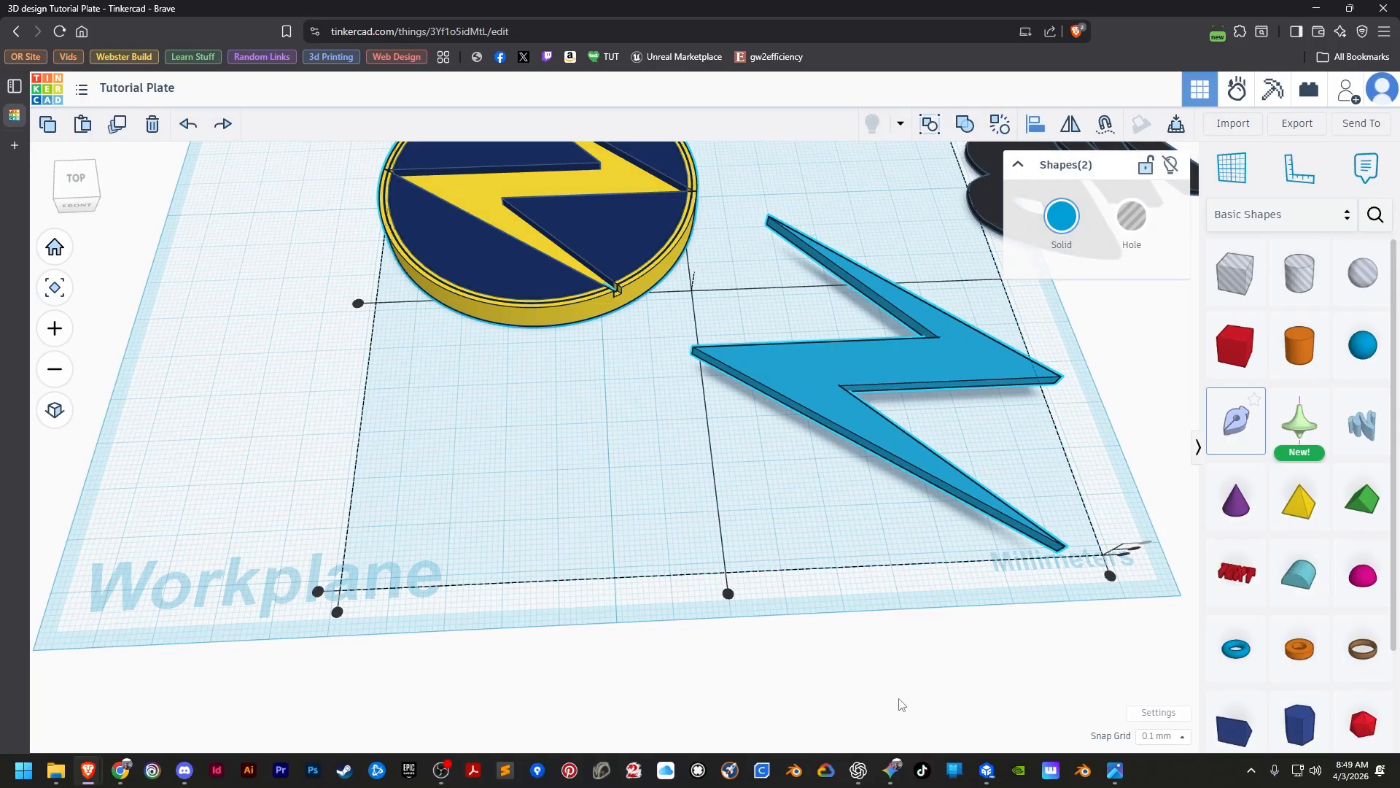
left_click(534, 313)
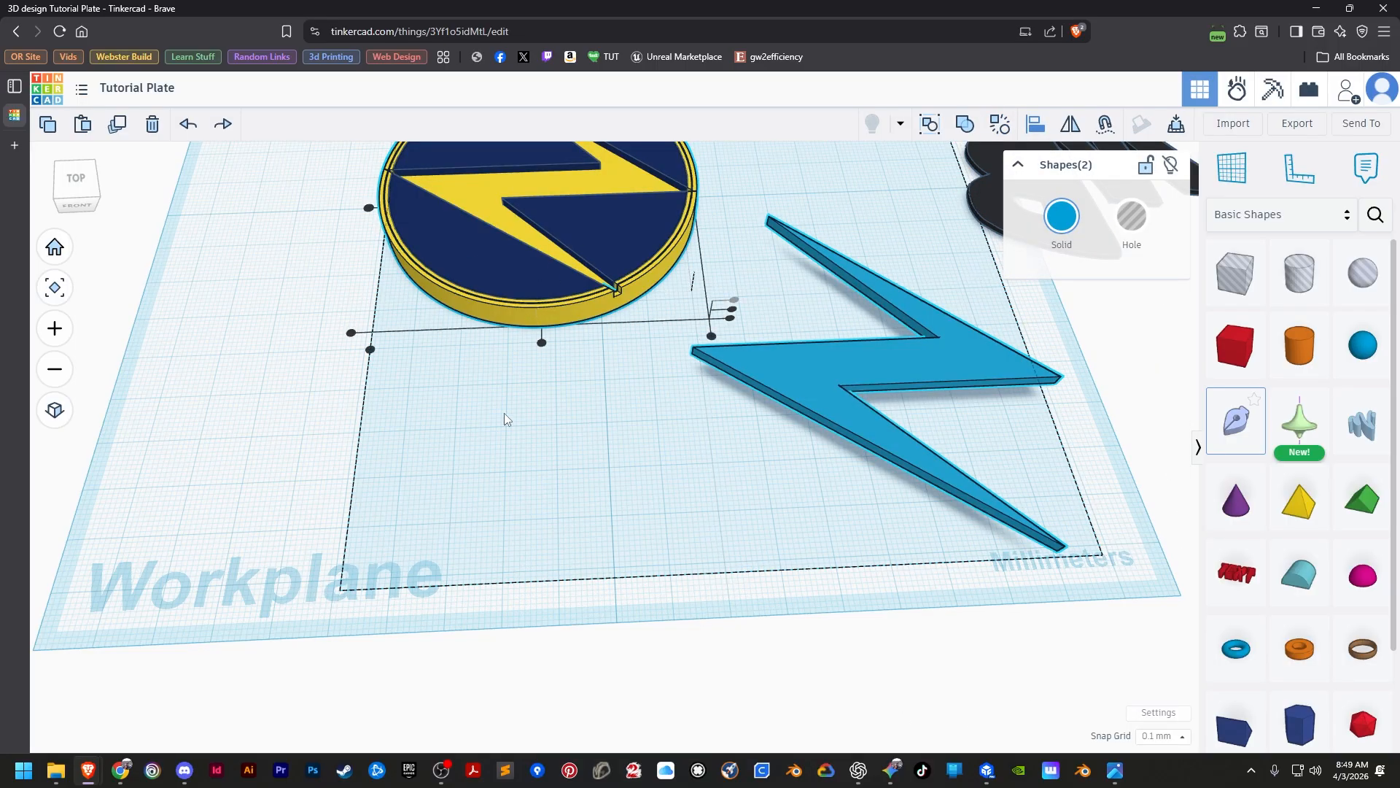
left_click(541, 342)
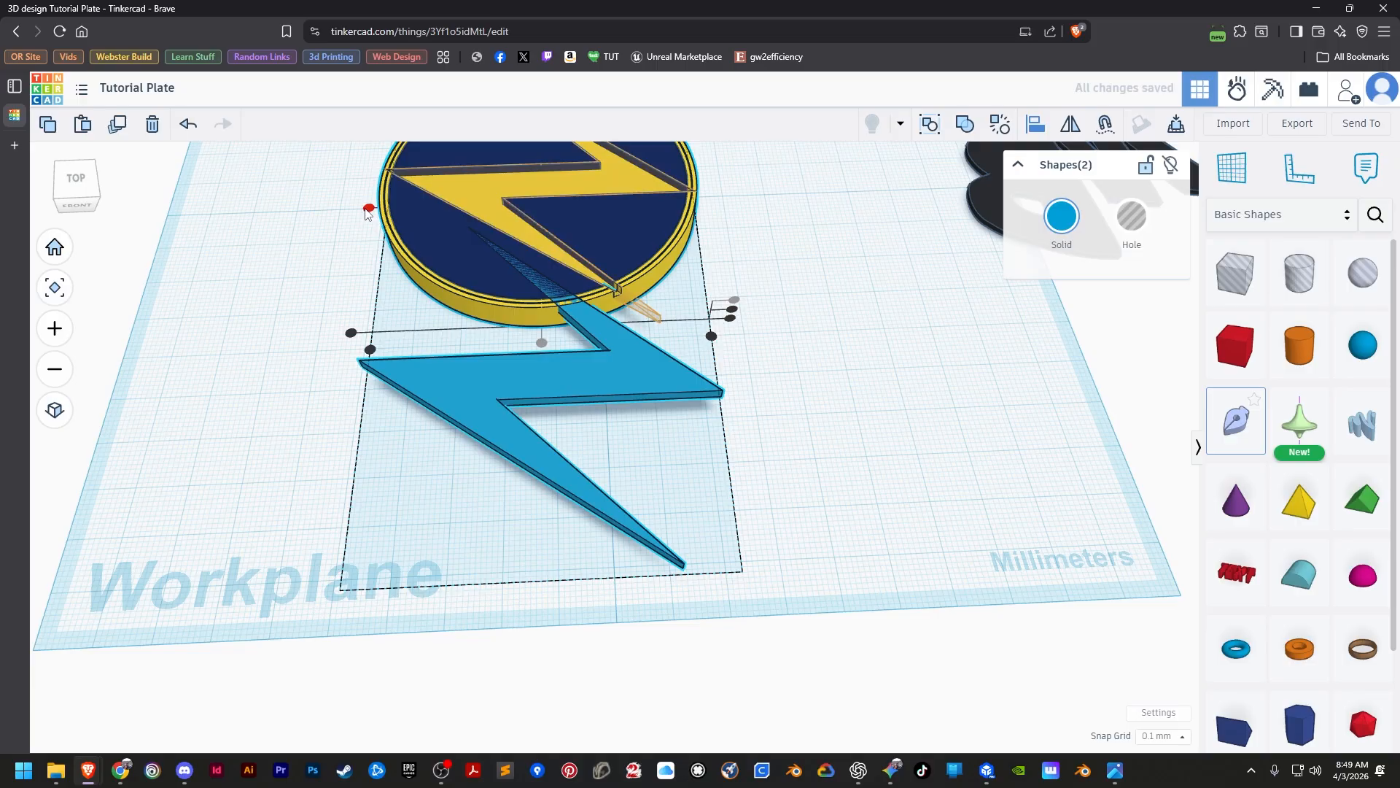
left_click(369, 208)
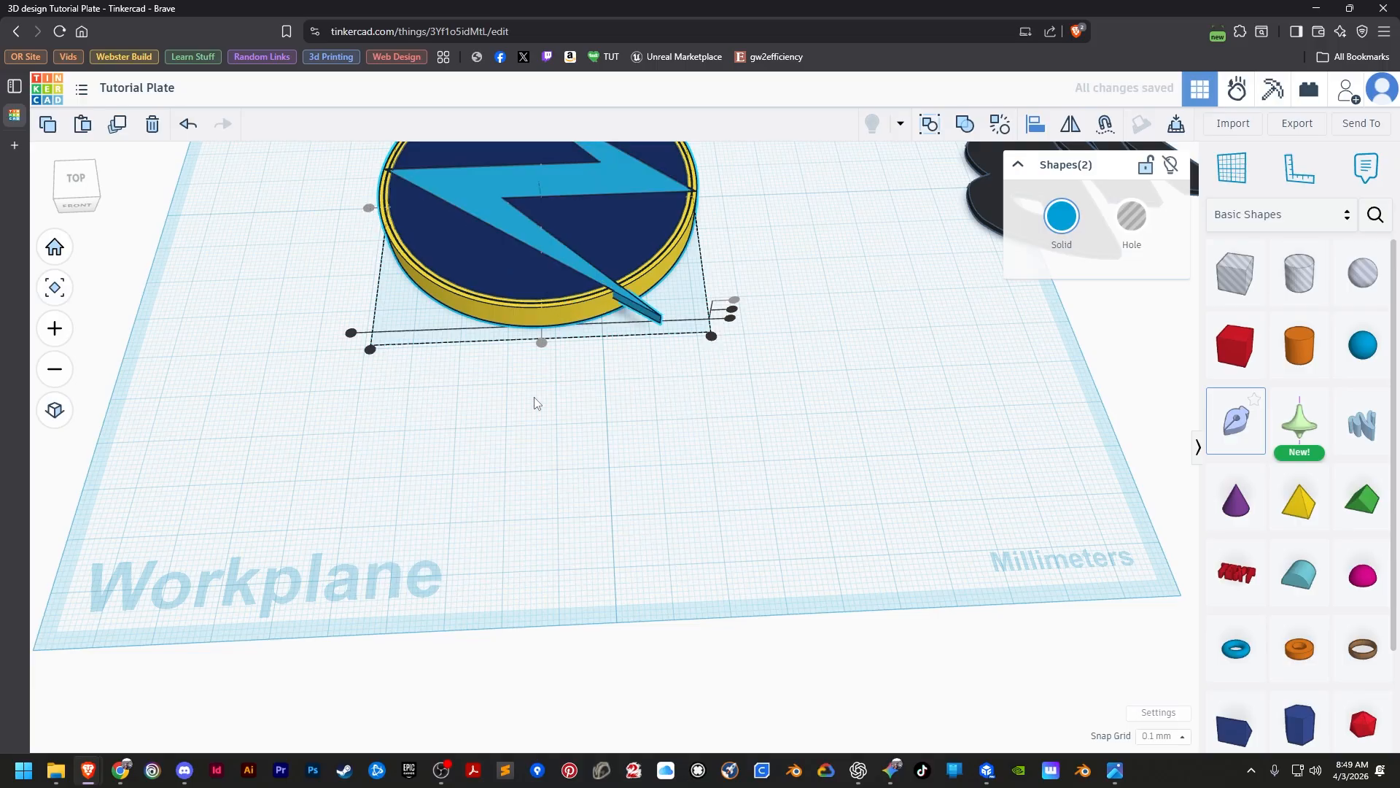
Examine the lightning bolt on the discs and the white and black MB letters against the reference logo image.
left_click_drag(534, 398, 560, 477)
right_click_drag(534, 401, 548, 433)
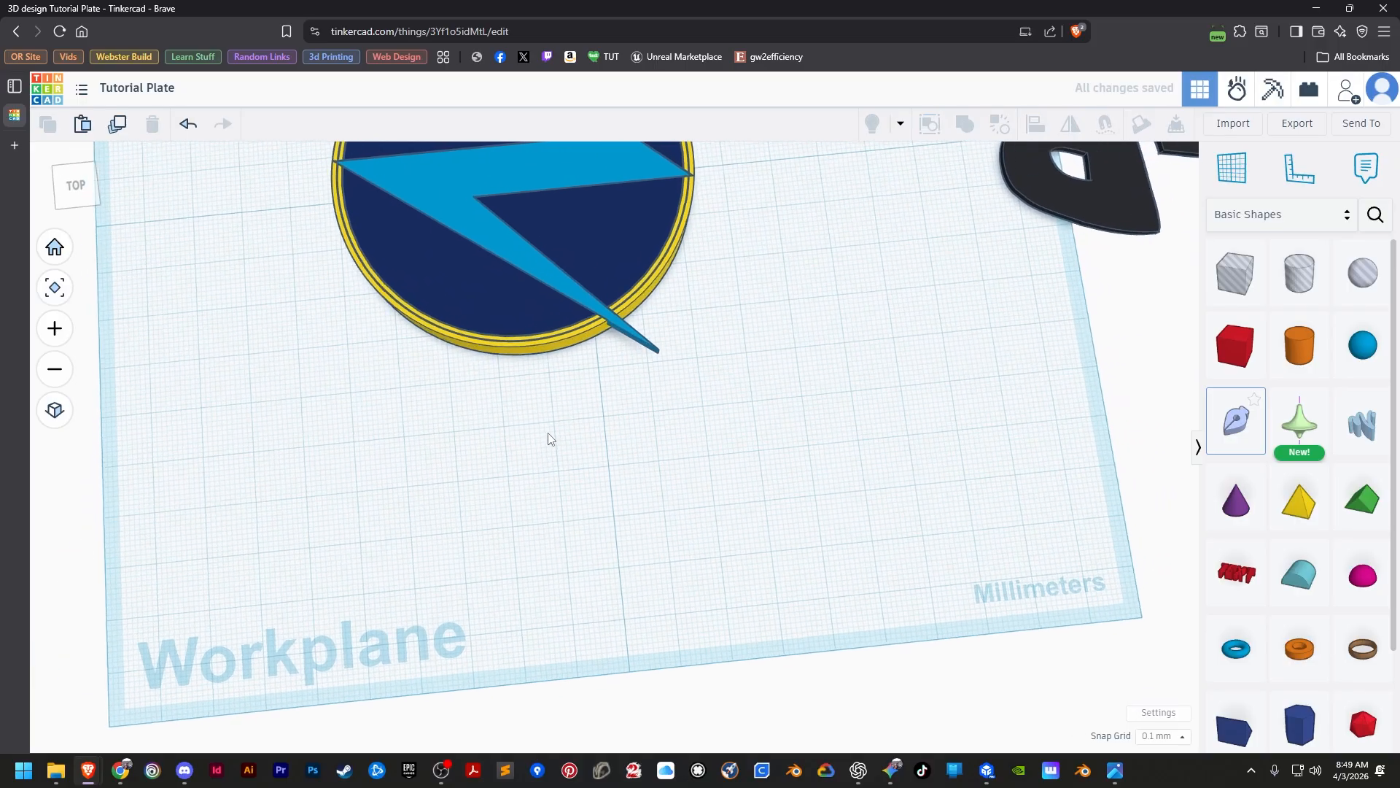
scroll(549, 438, "down", 5)
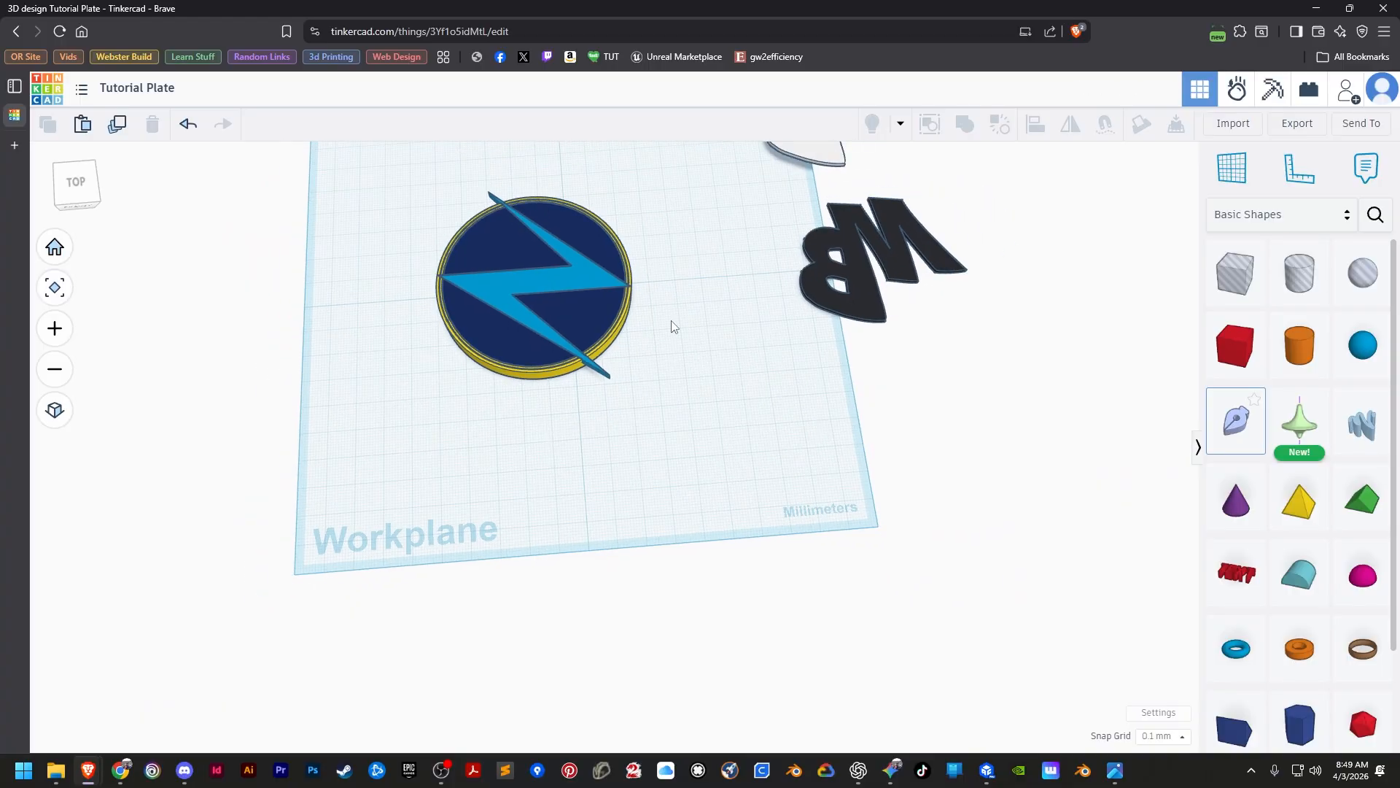
scroll(729, 326, "up", 3)
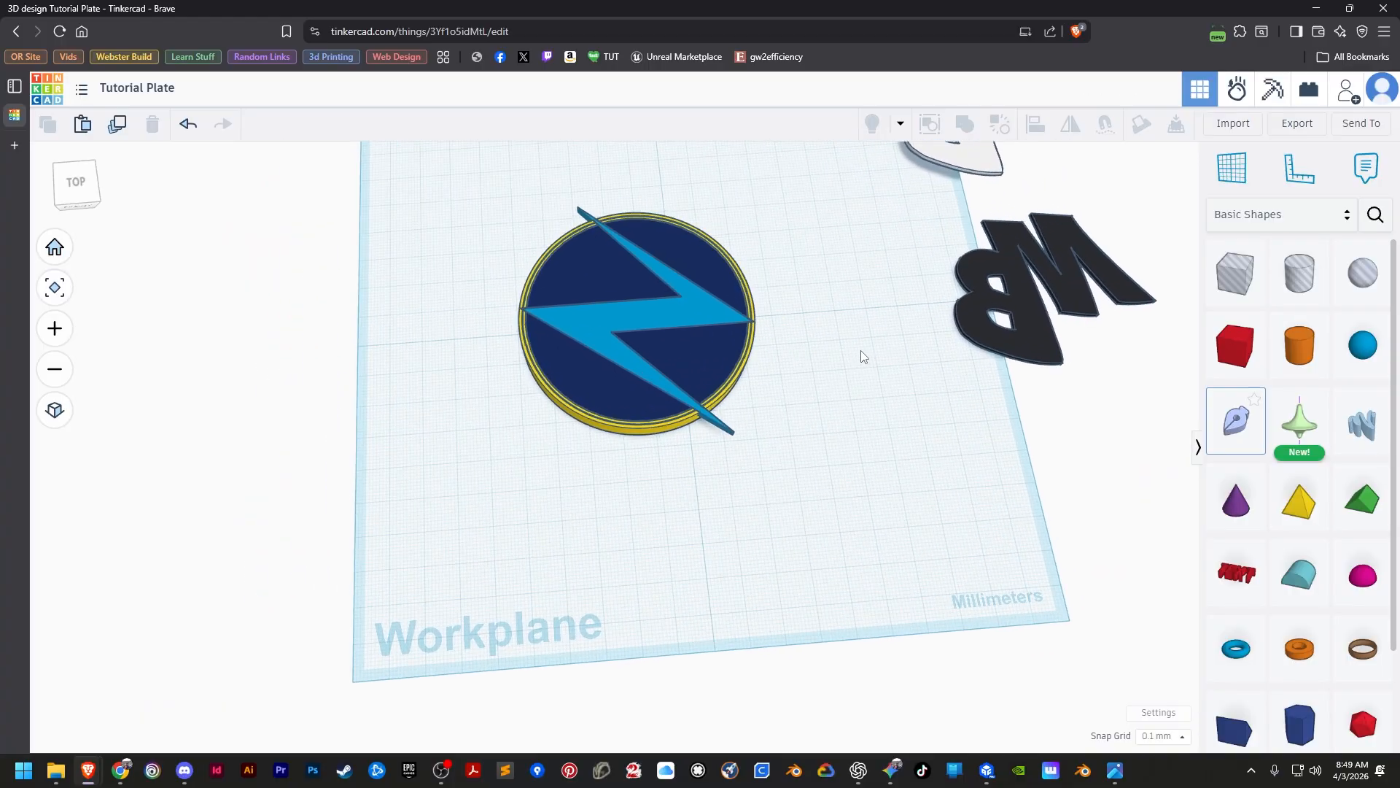
scroll(861, 355, "up", 2)
mouse_move(740, 291)
right_mouse_down()
mouse_move(856, 316)
mouse_move(742, 362)
mouse_move(672, 312)
mouse_move(673, 285)
mouse_move(681, 302)
mouse_move(725, 282)
mouse_move(734, 313)
mouse_move(743, 305)
right_mouse_up()
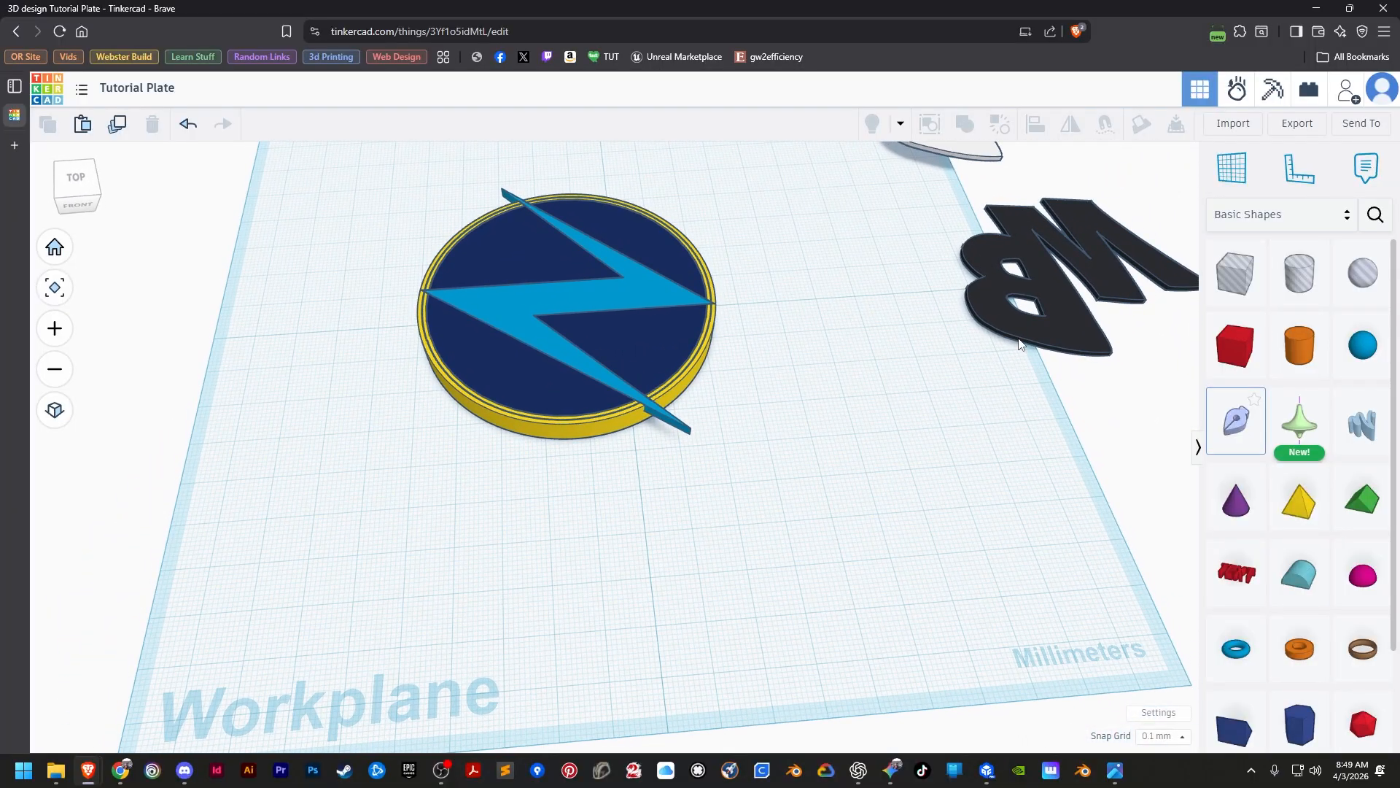
left_click(1115, 769)
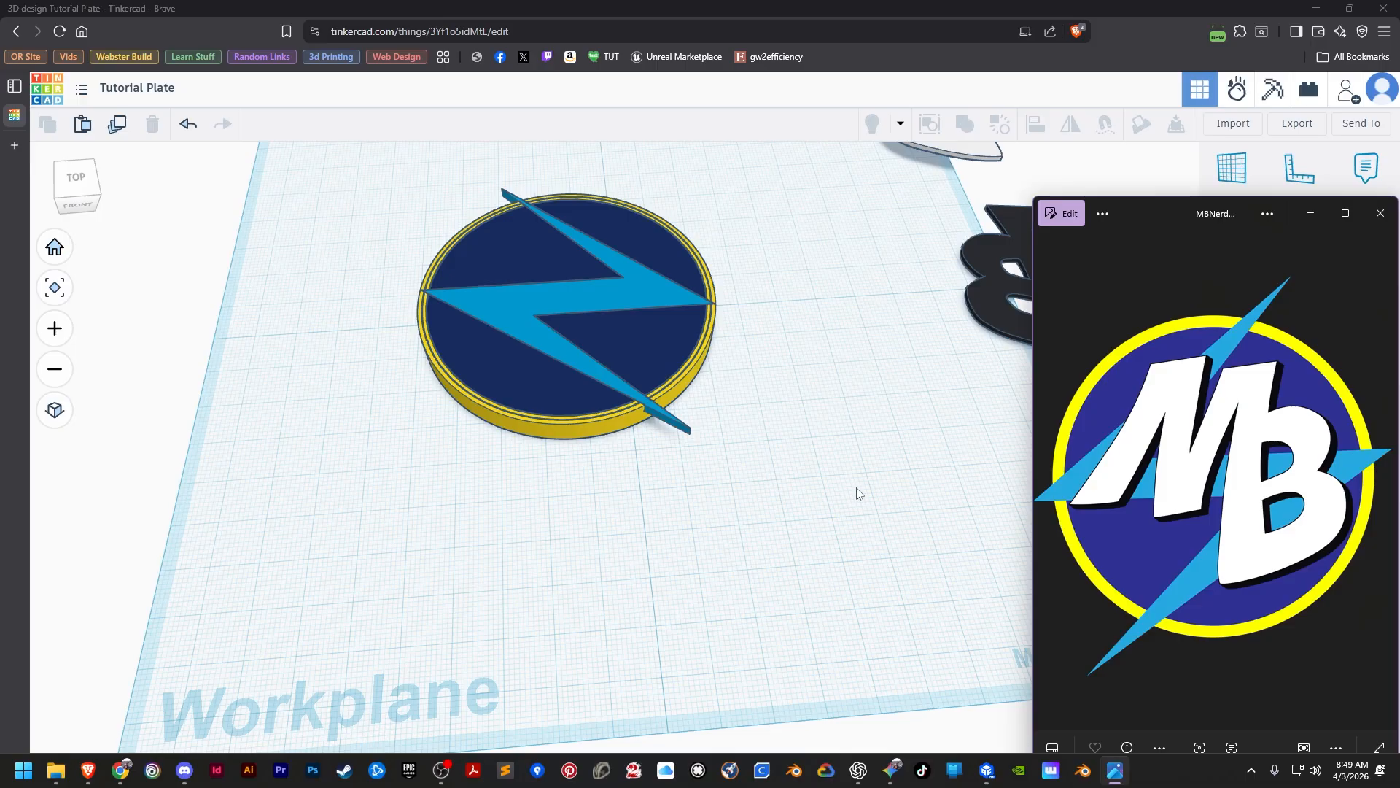
middle_click_drag(891, 341, 679, 544)
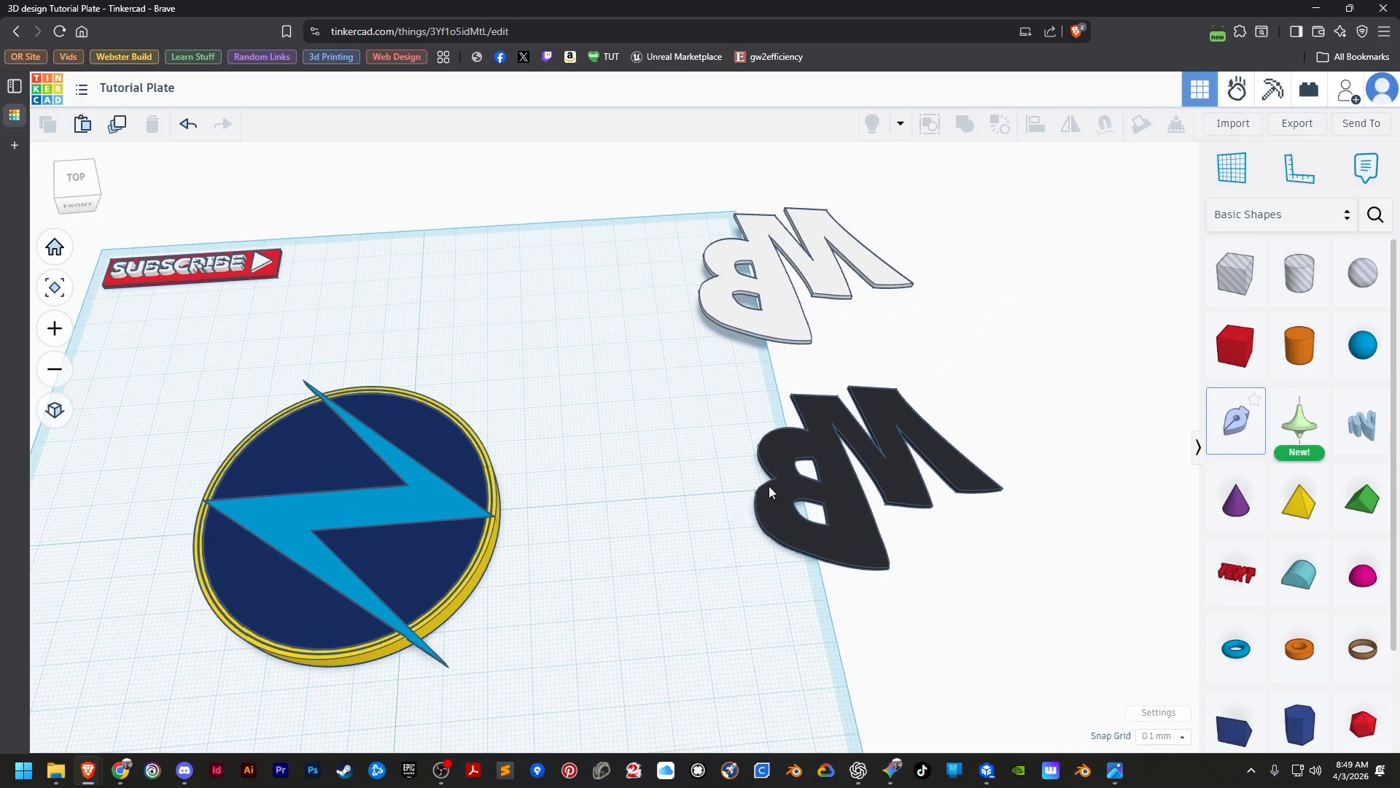
middle_click_drag(745, 465, 649, 478)
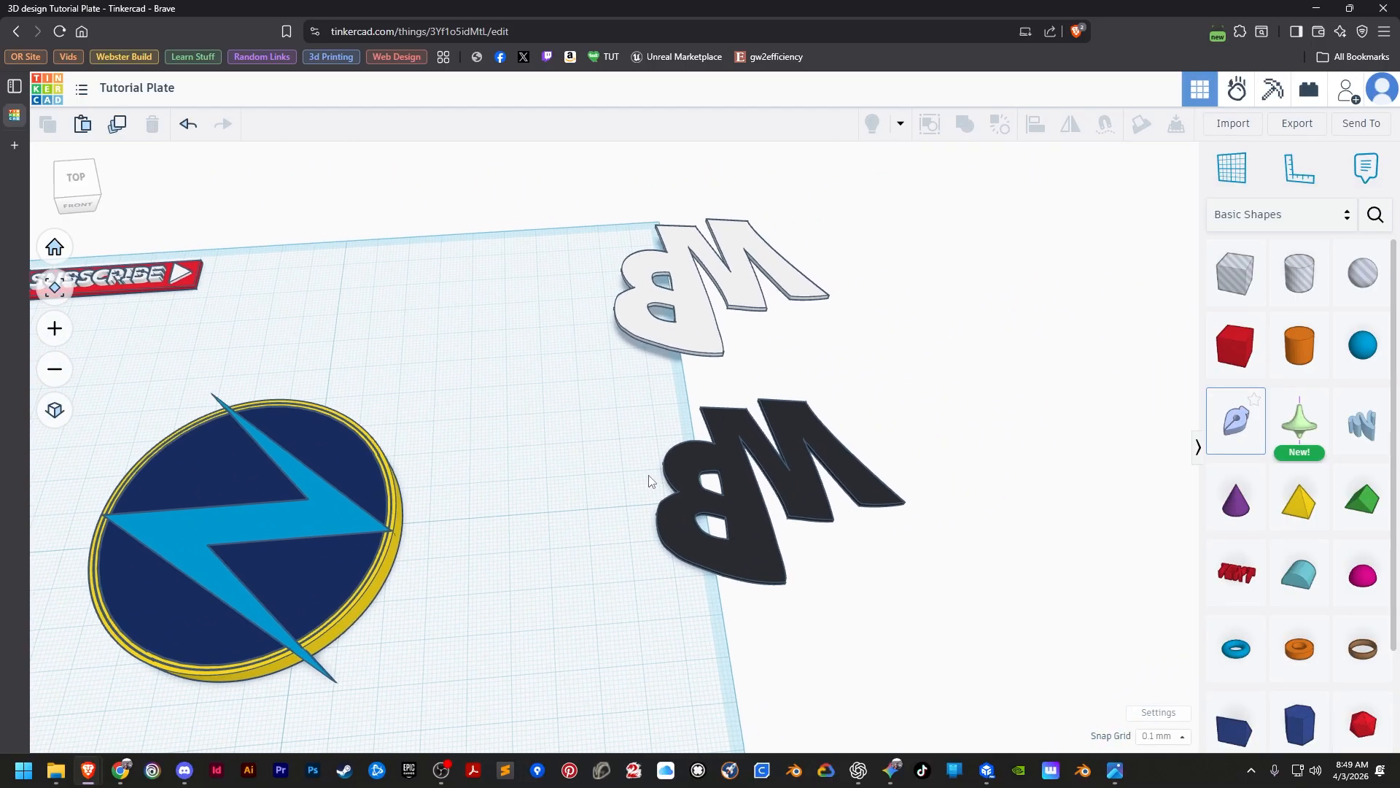
left_click(1115, 770)
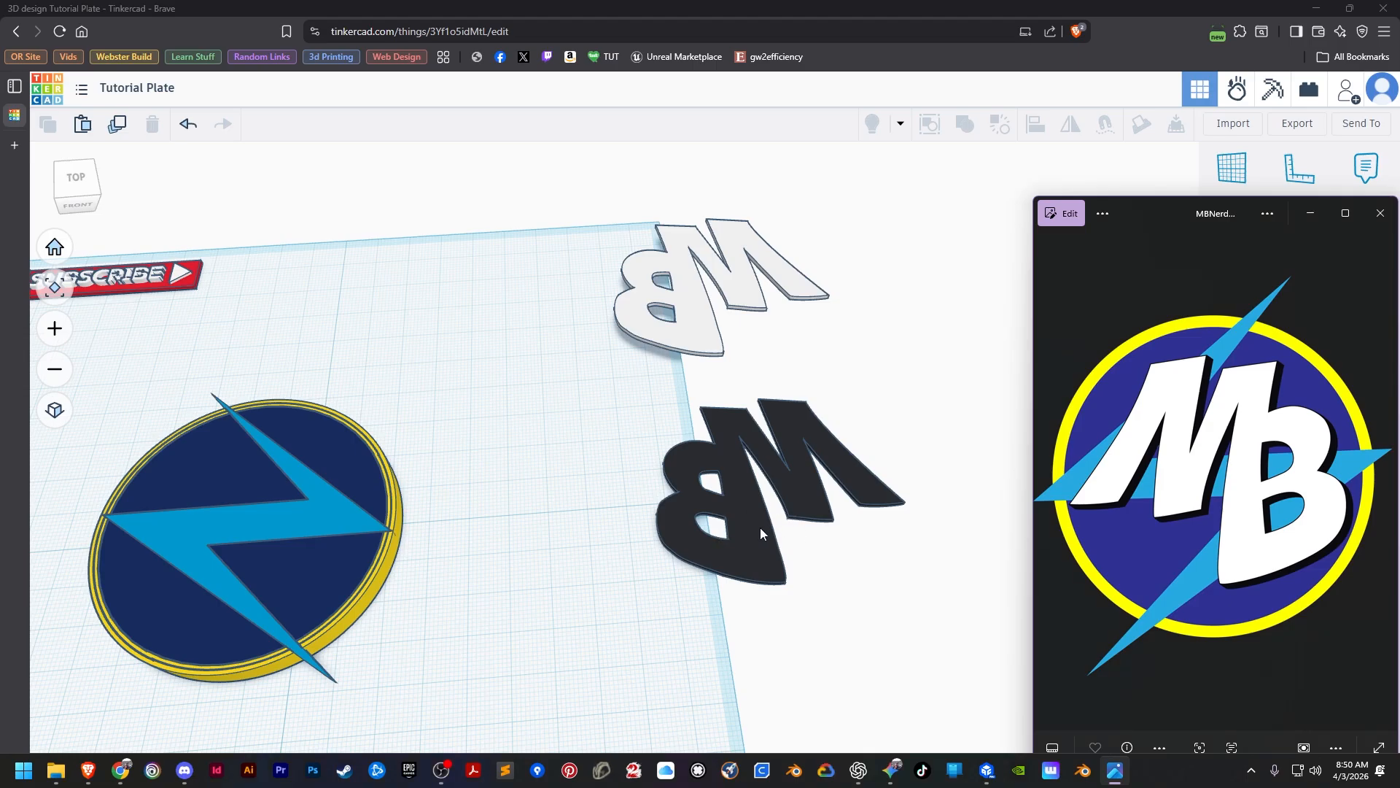
Align the white MB letters to the black MB letters, level in height and centred in both horizontal directions.
left_click(714, 350)
left_click(827, 509, "shift")
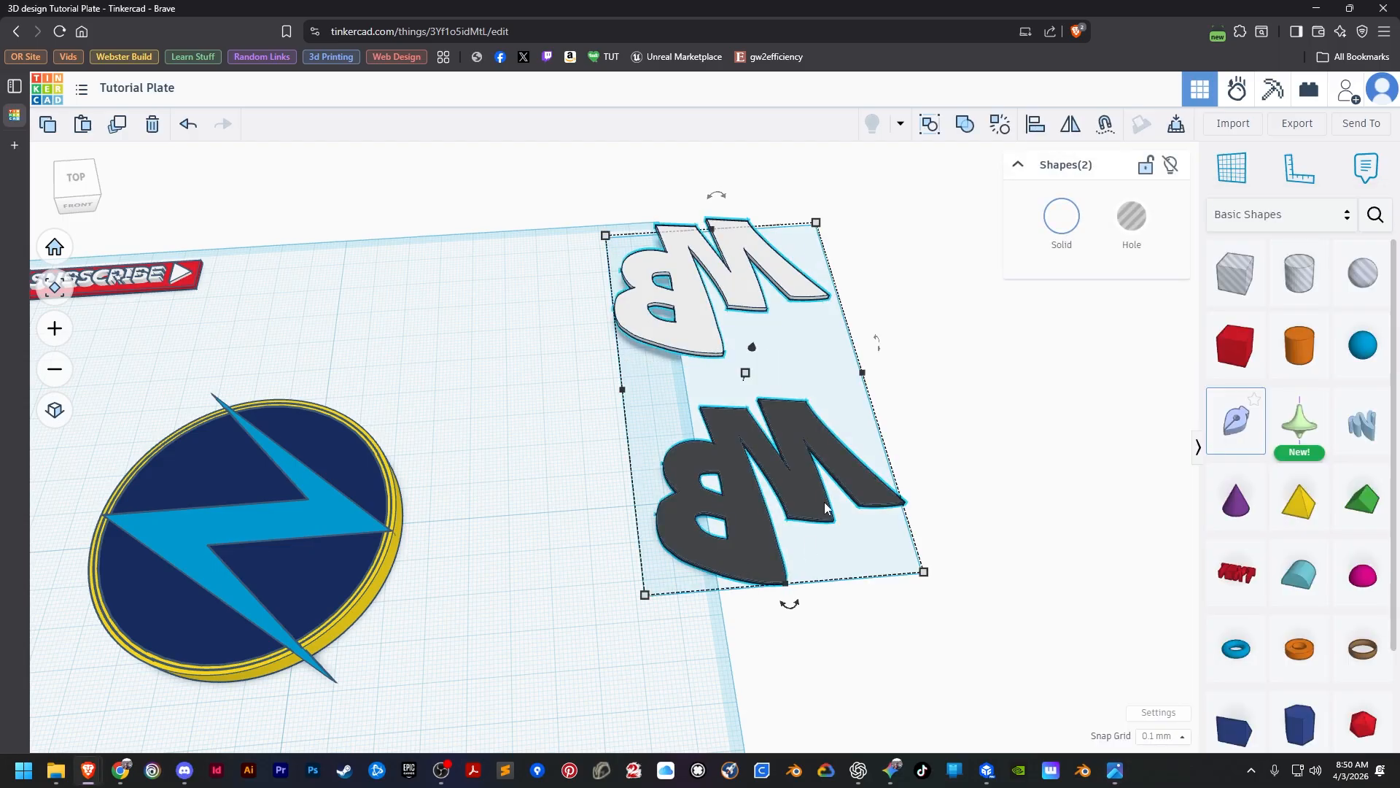
left_click(1035, 126)
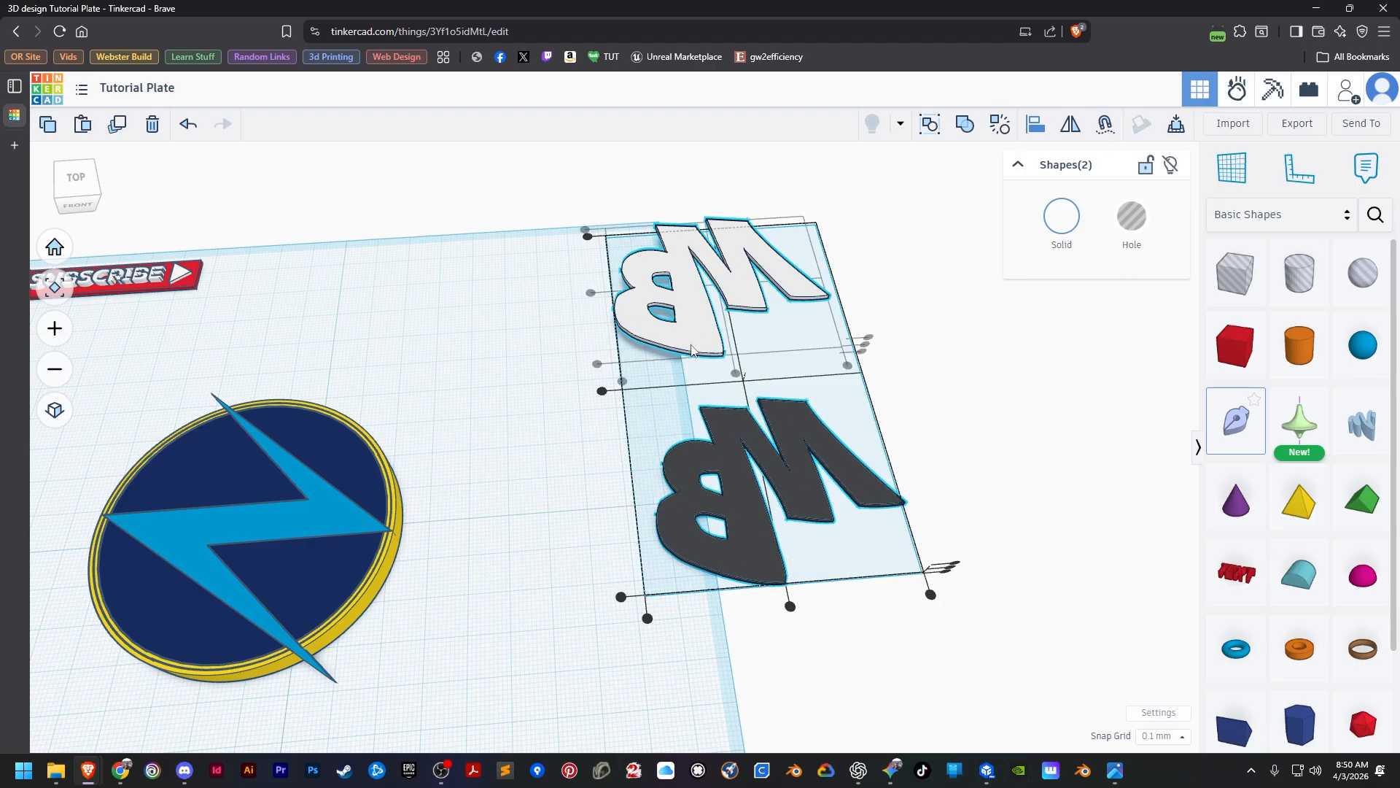
left_click(738, 533)
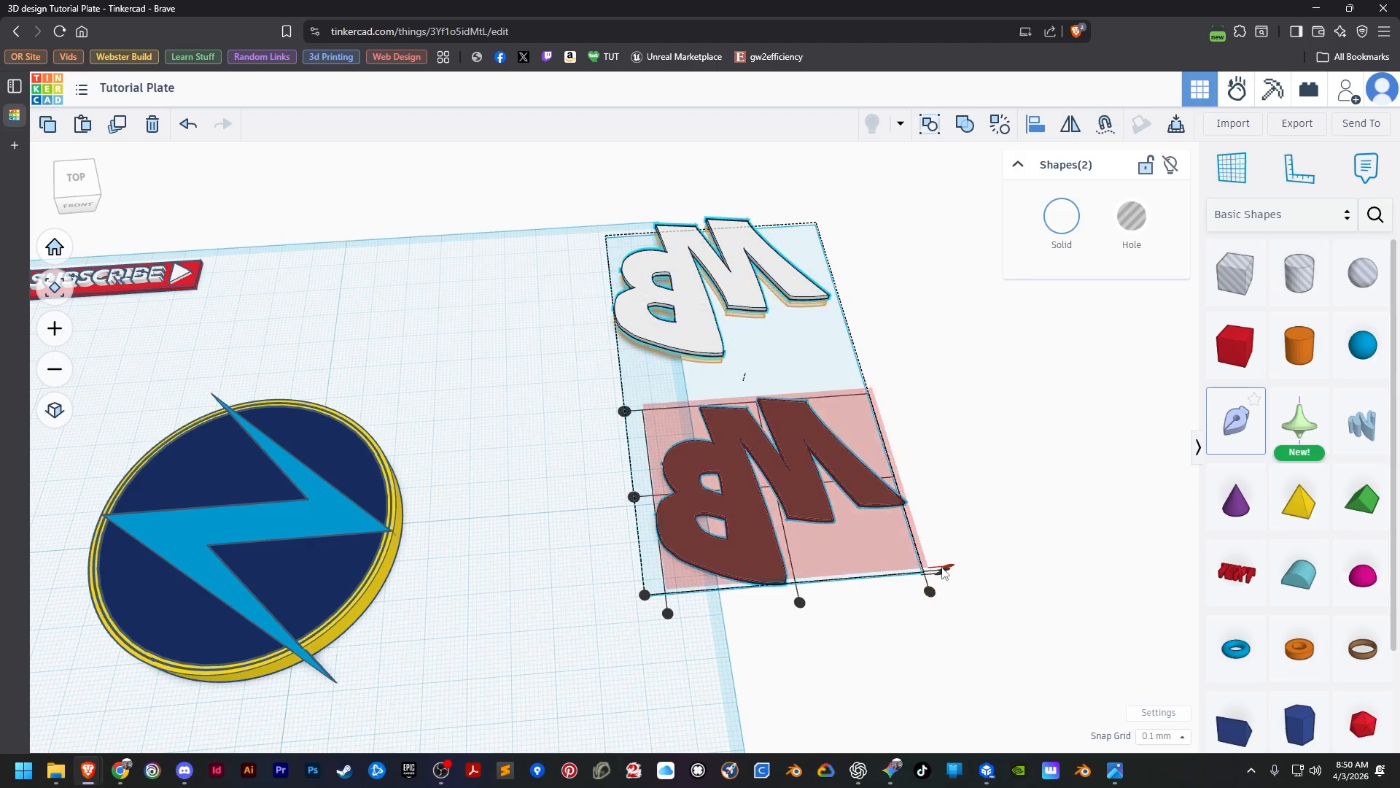
left_click(944, 570)
left_click(800, 603)
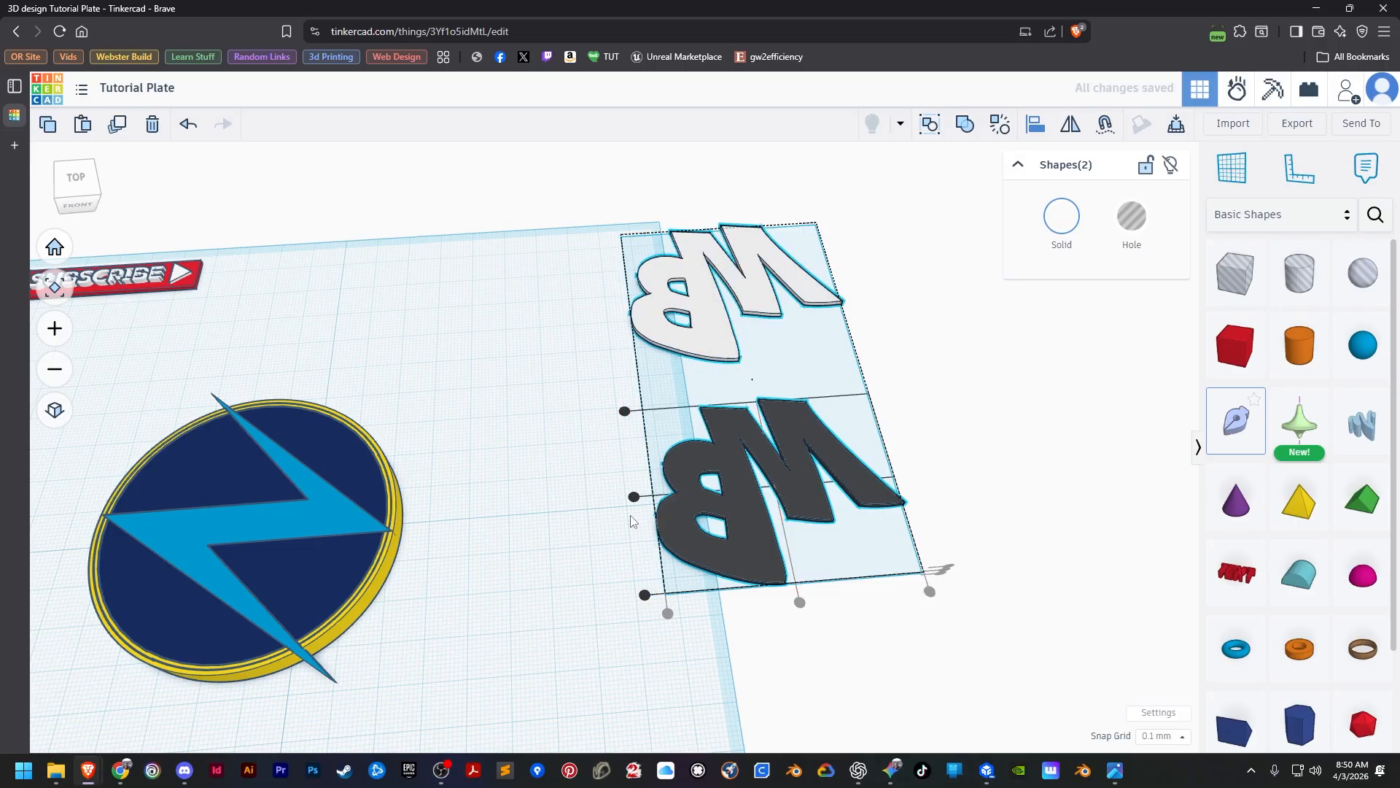
left_click(633, 497)
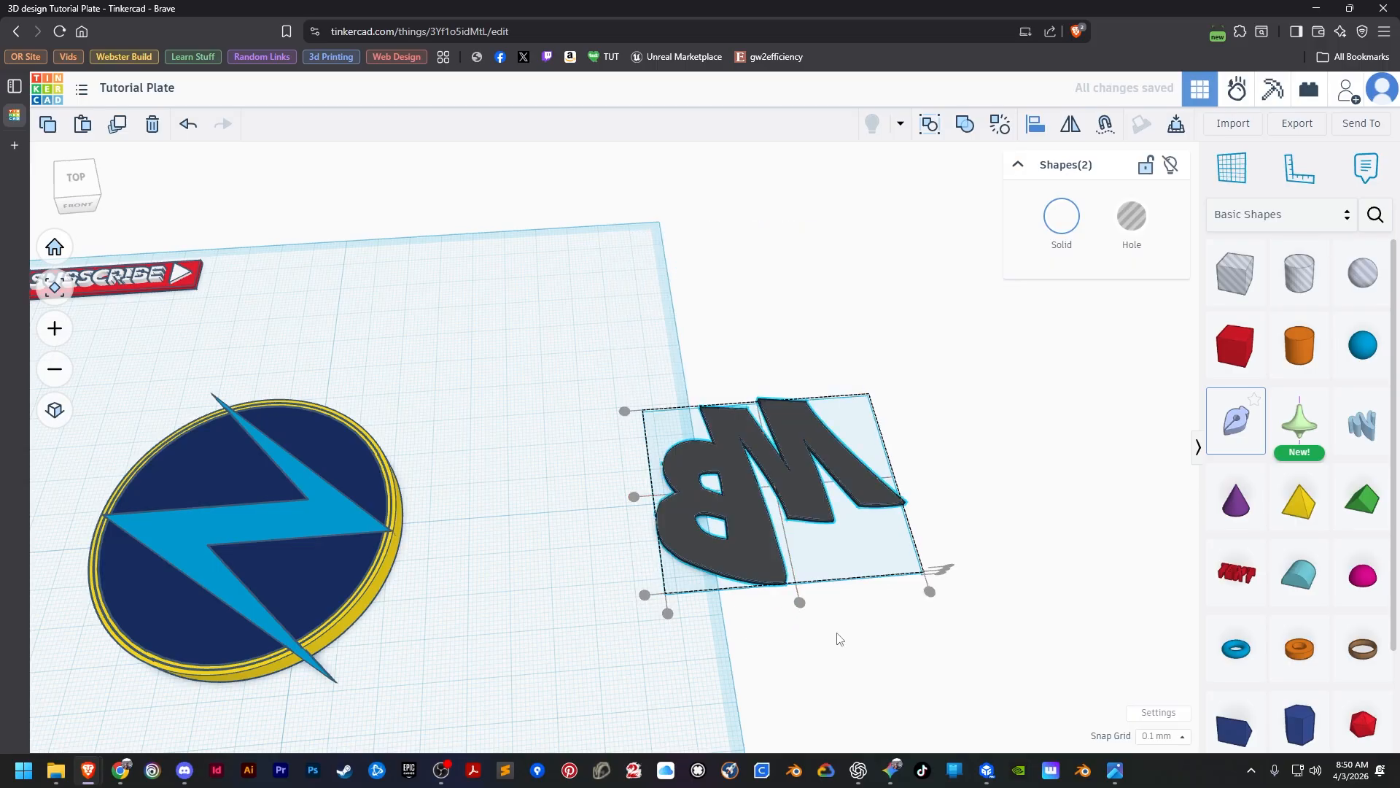
left_click(187, 127)
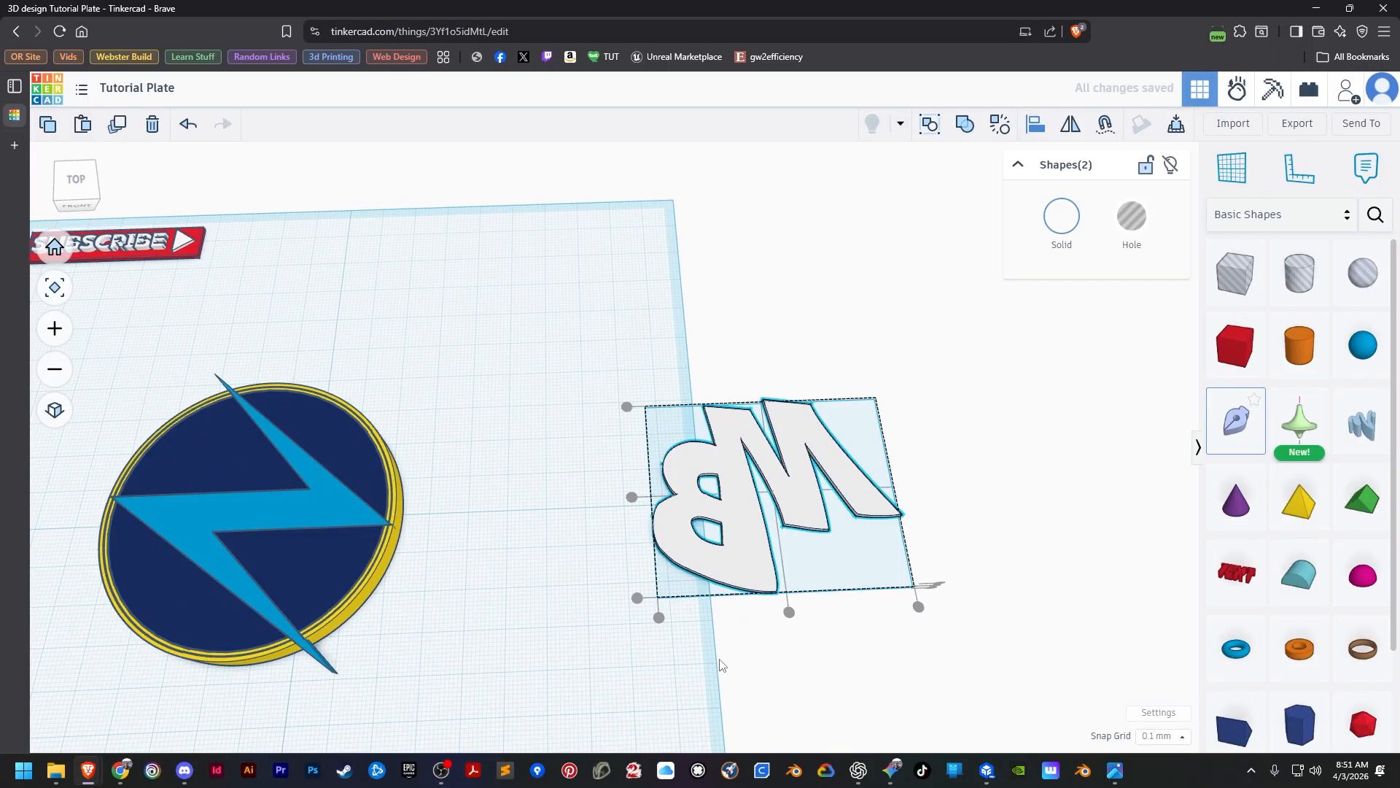
right_click_drag(719, 660, 676, 609)
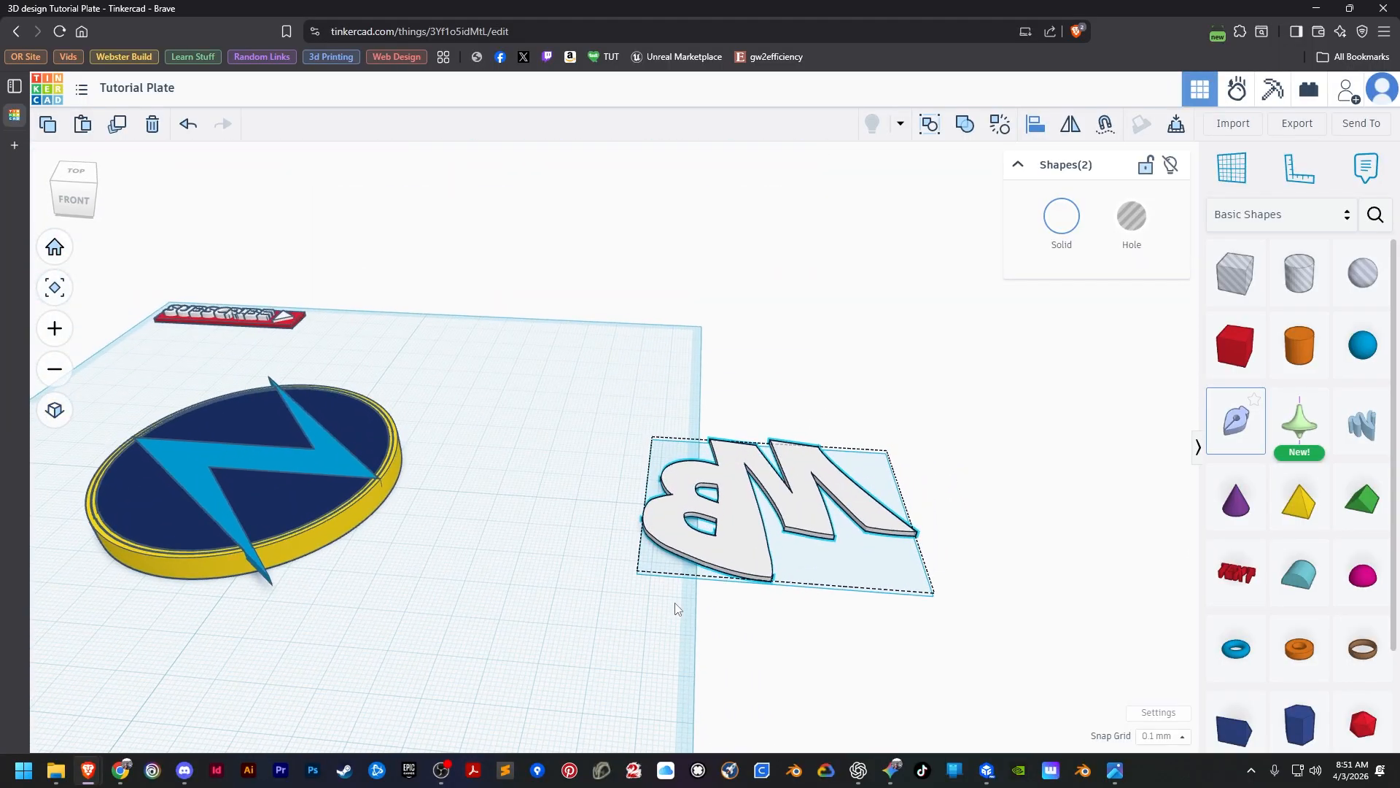
left_click(572, 638)
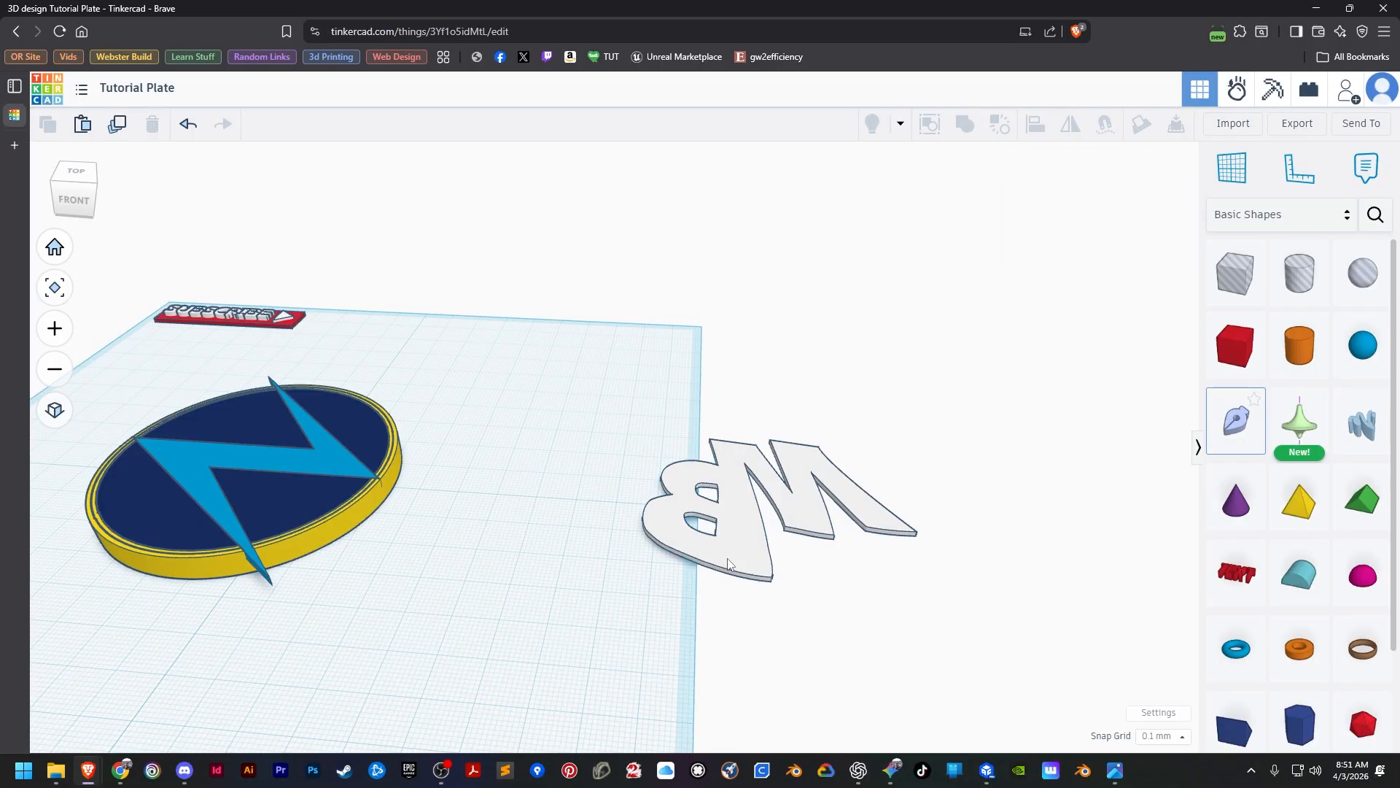
Offset the white MB letters slightly to the right and backward so the black letters form a shadow edge.
left_click(729, 563)
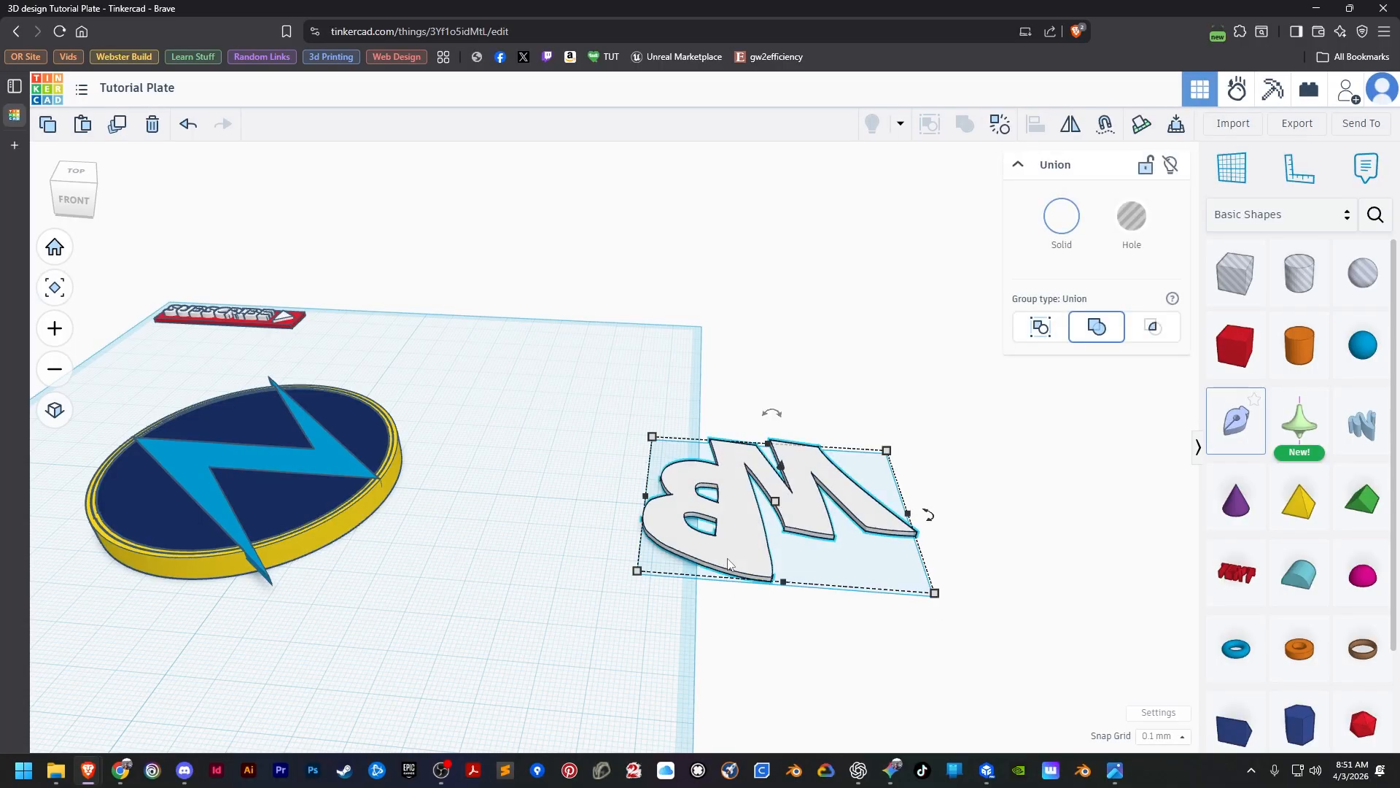
key("ctrl+d")
key("Right")
key("Right")
key("Right")
key("Right")
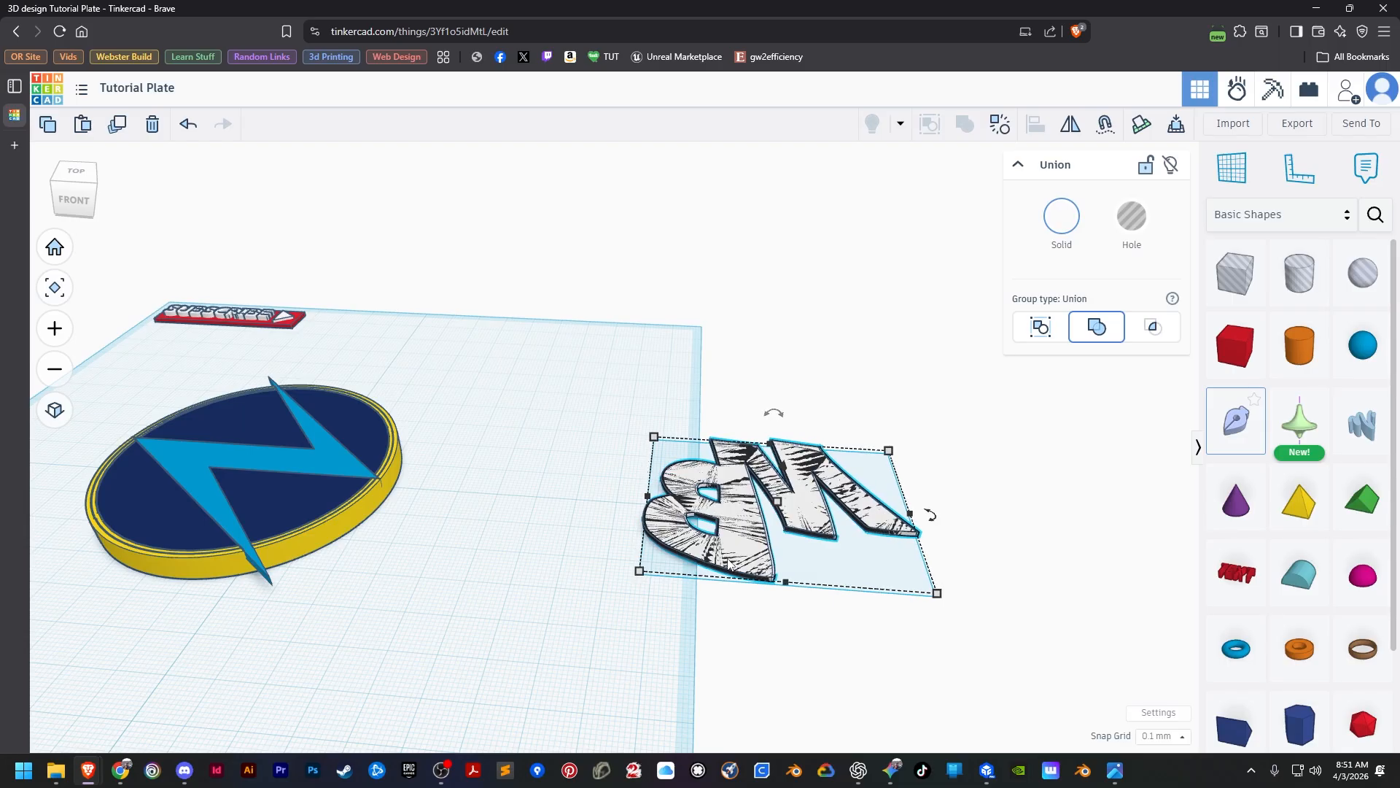
key("Right")
key("Right")
key("Right")
key("Right")
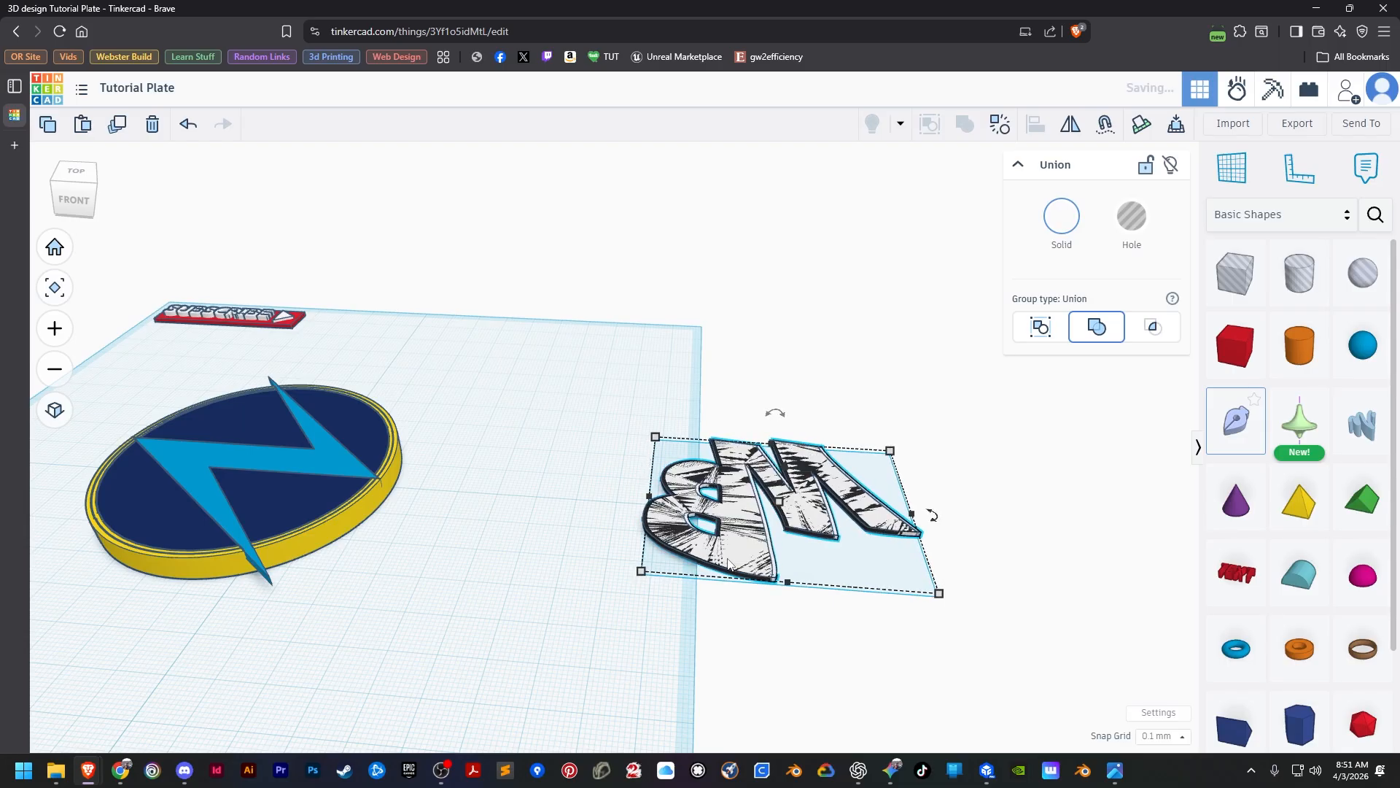
key("Right")
scroll(741, 538, "up", 4)
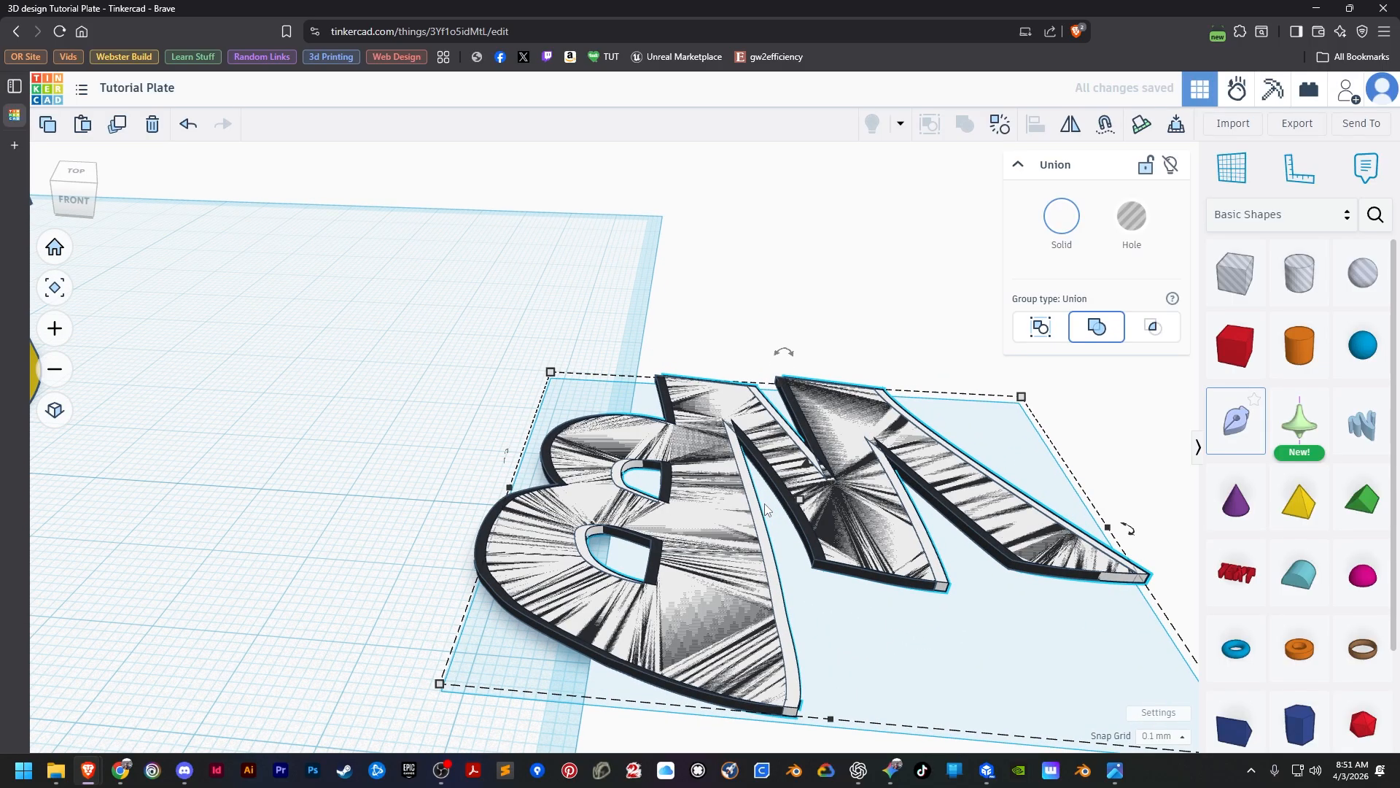
key("Right")
key("Right")
key("Right")
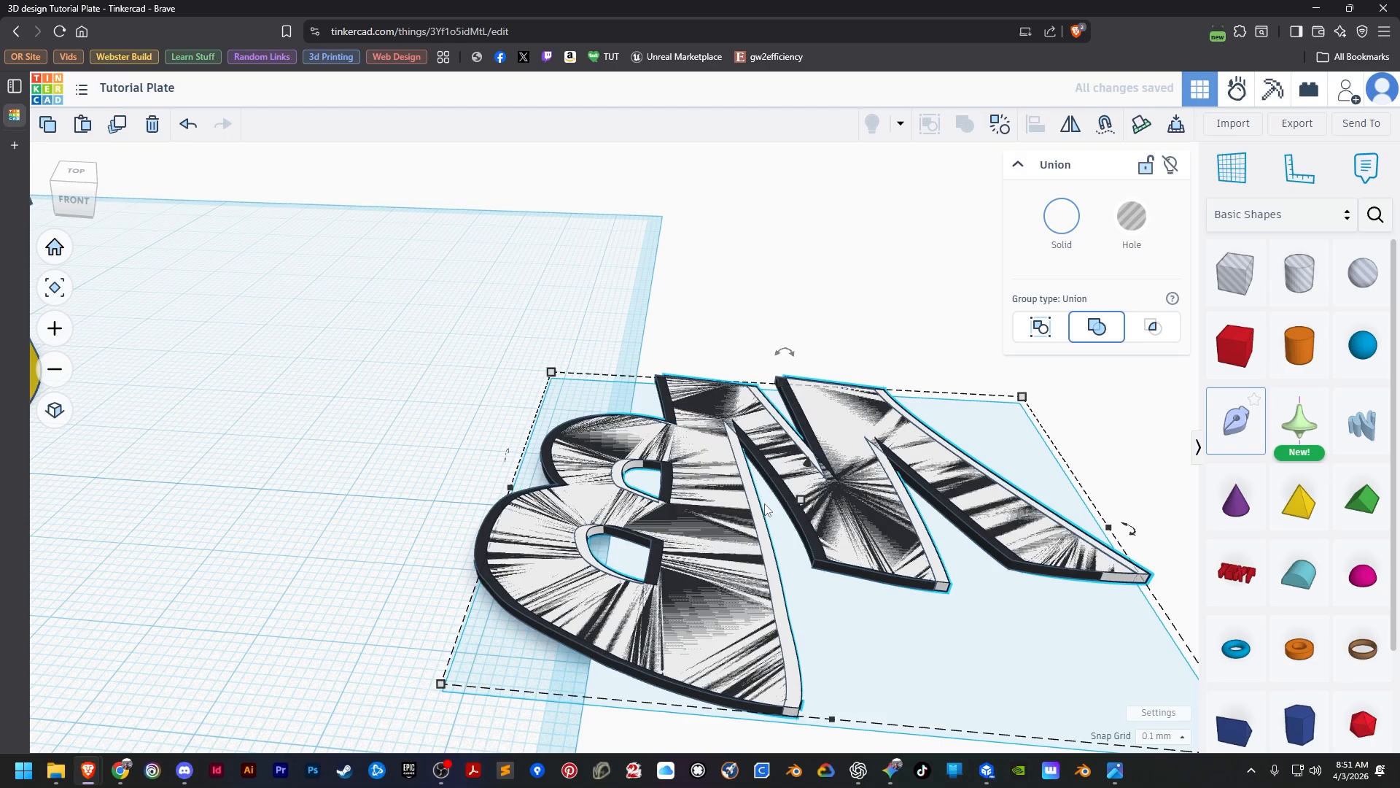
key("Right")
key("Right")
key("Right")
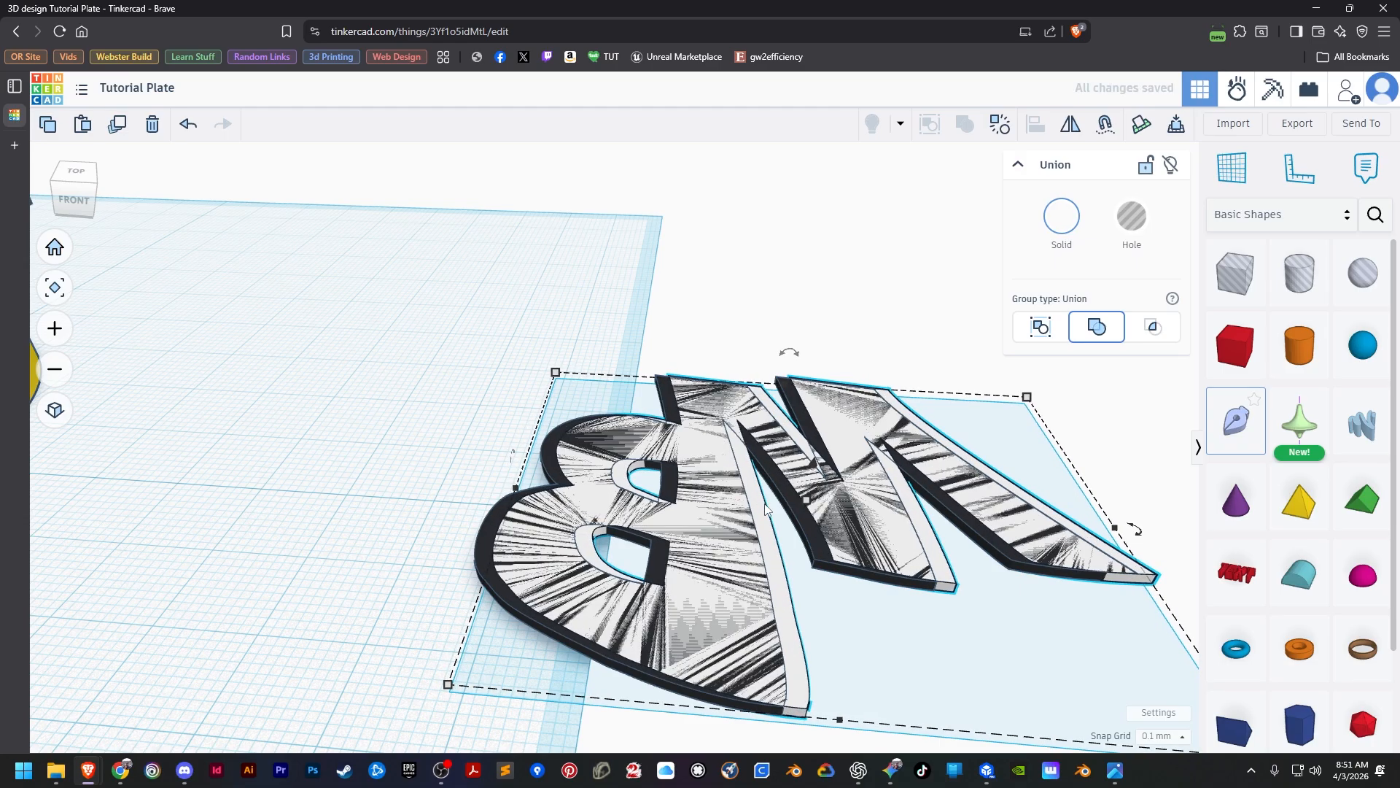
key("Up")
key("Up")
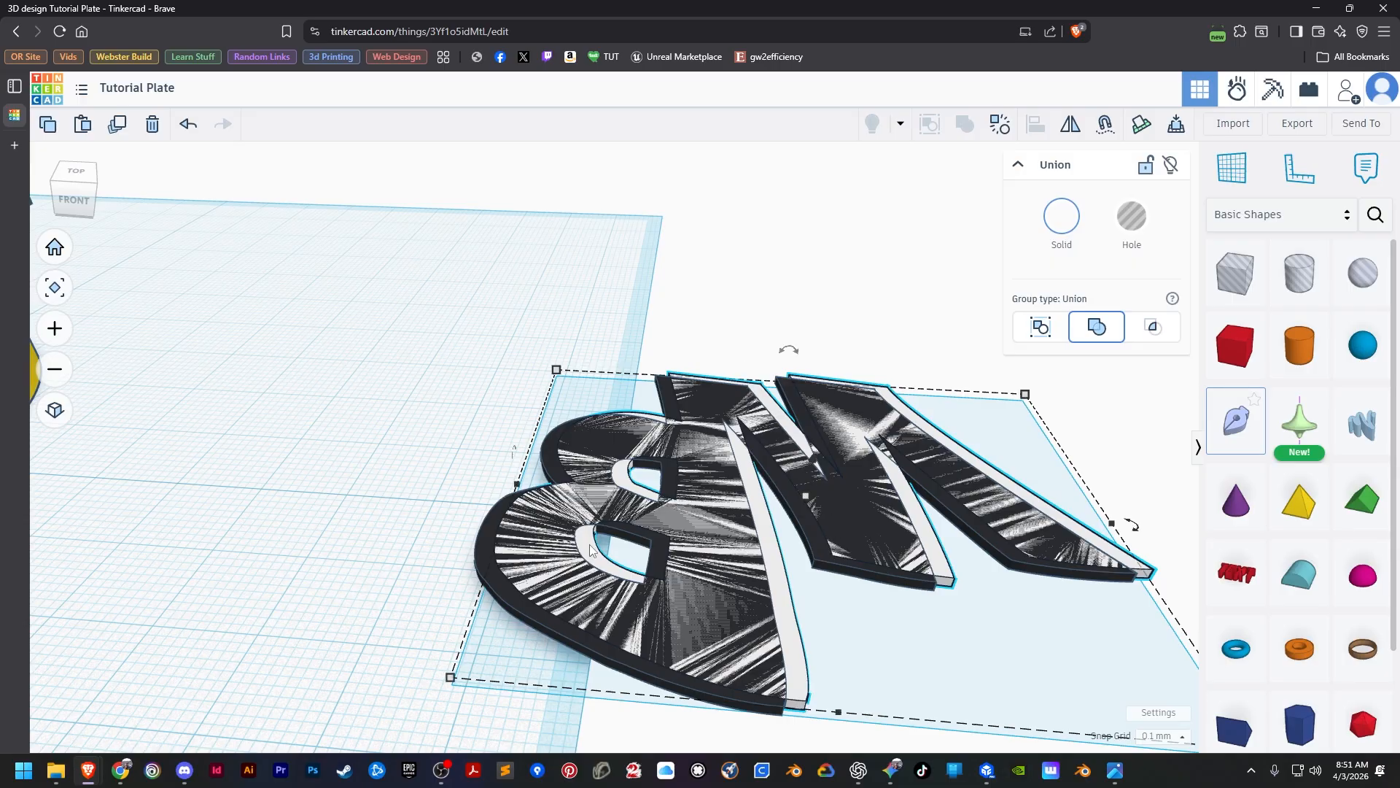
Place a copy of the offset white MB letters about 75 mm behind the overlapping letters and about 12.2 mm to their left.
left_click(371, 456)
left_click(592, 556)
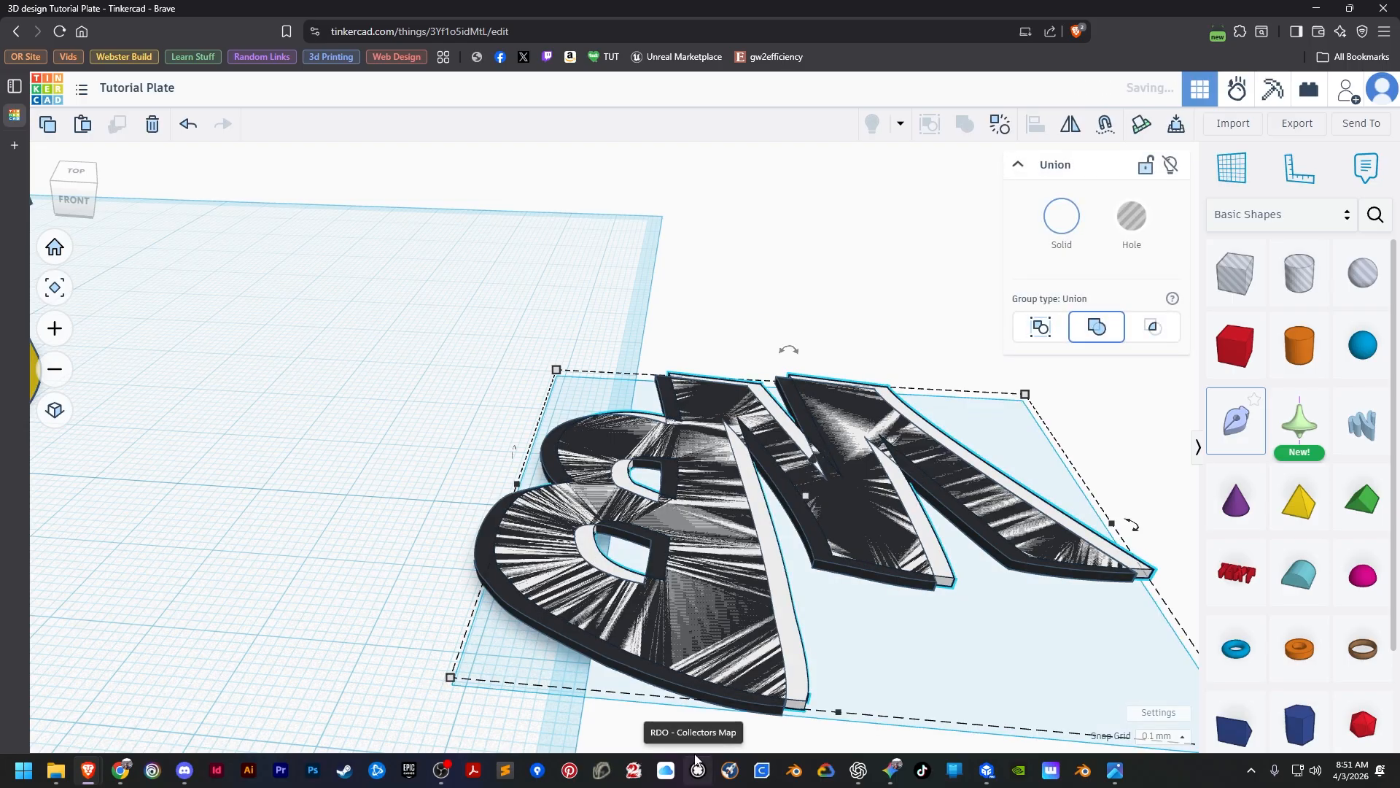
left_click_drag(623, 475, 604, 236)
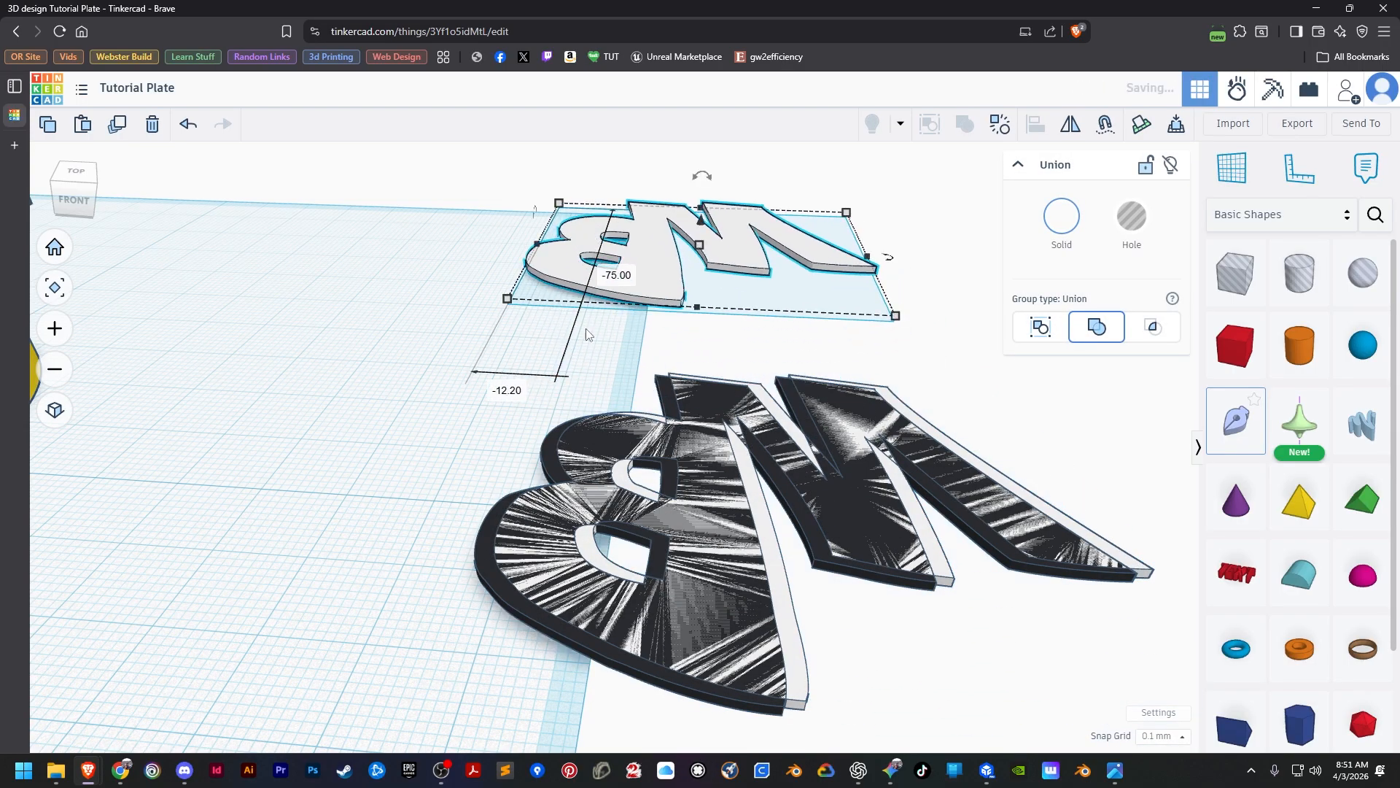
Place another copy of the white MB letters on the workplane to the left of the rear white copy.
left_click_drag(595, 552, 242, 223)
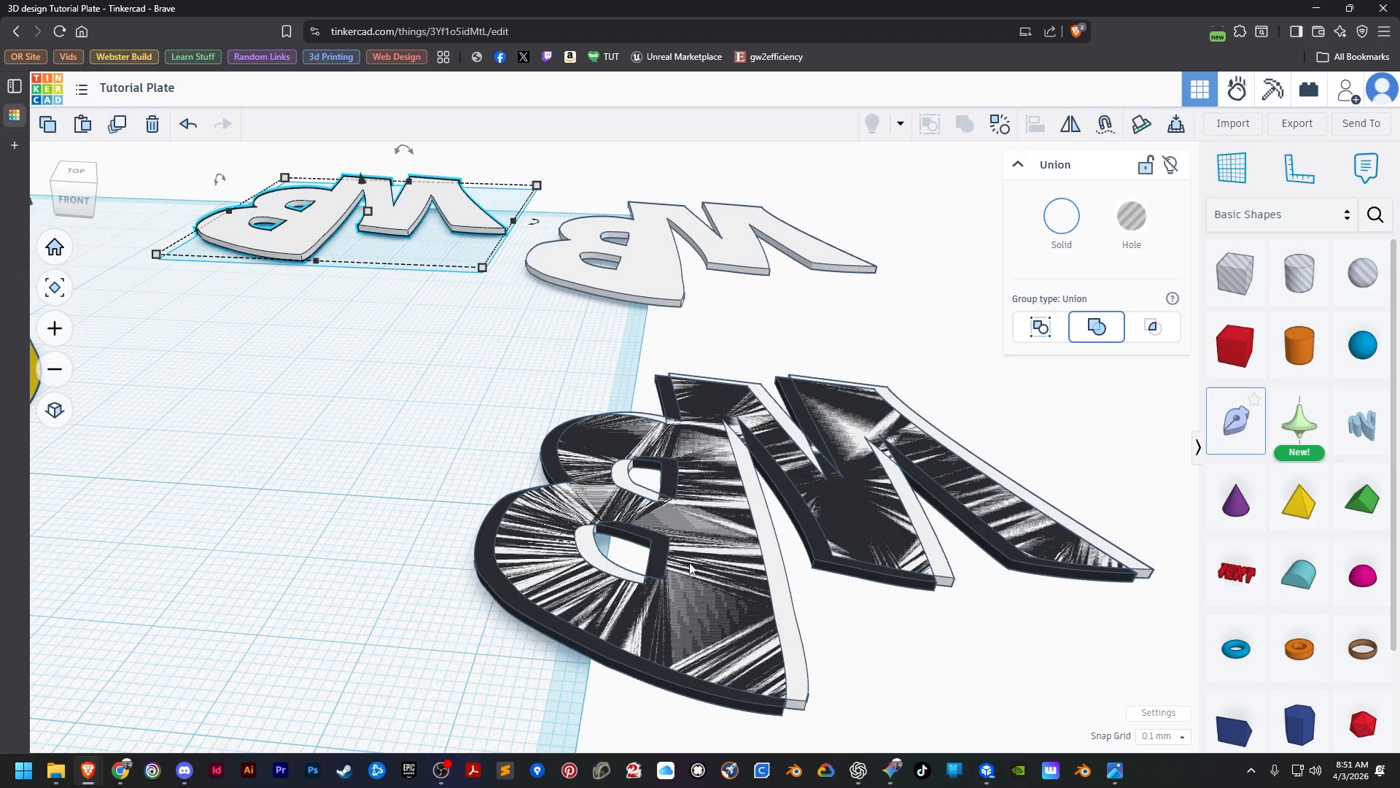
left_click(859, 735)
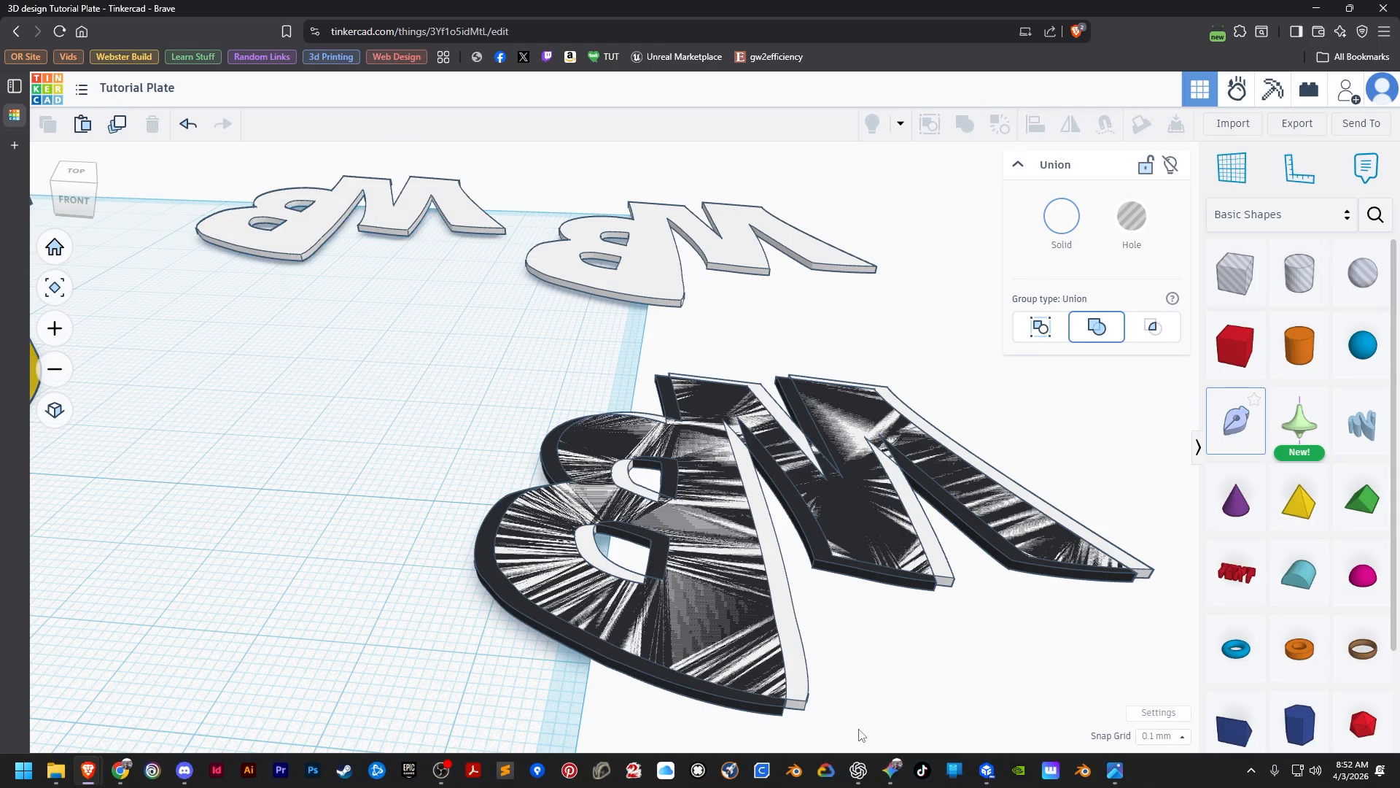
Turn the overlapping white MB letters into a hole and group them with the black letters, cutting the black down to its shadow edges.
left_click(797, 672)
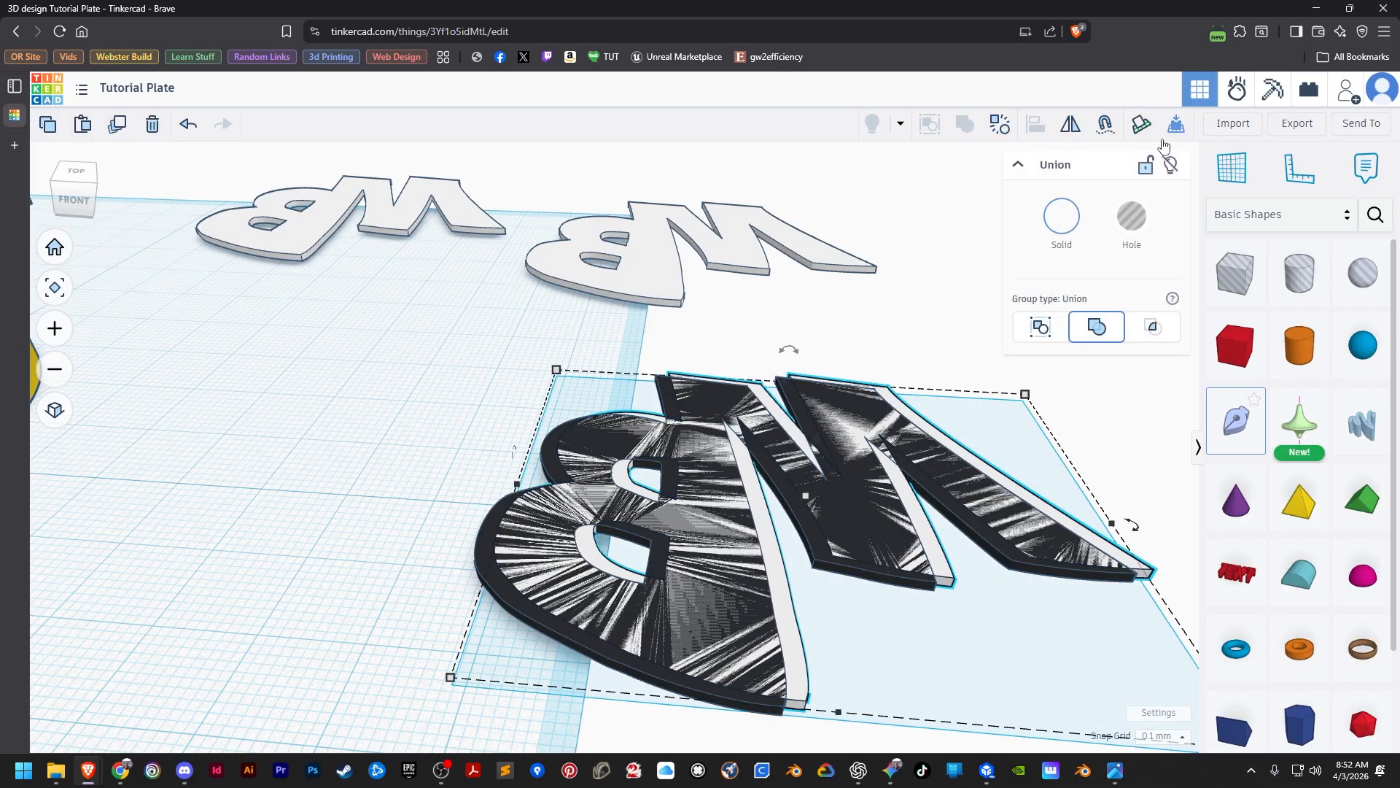
left_click(1132, 215)
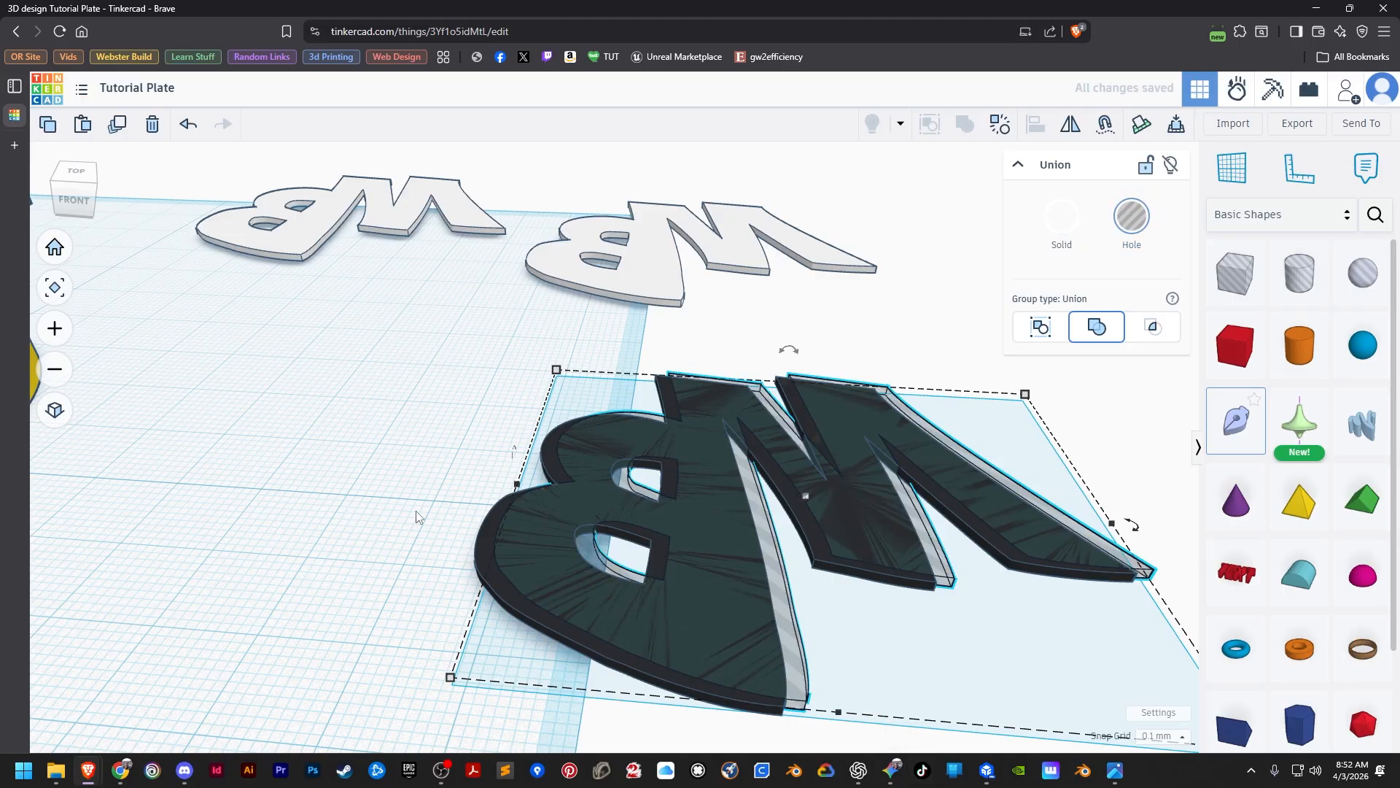
left_click(489, 540, "shift")
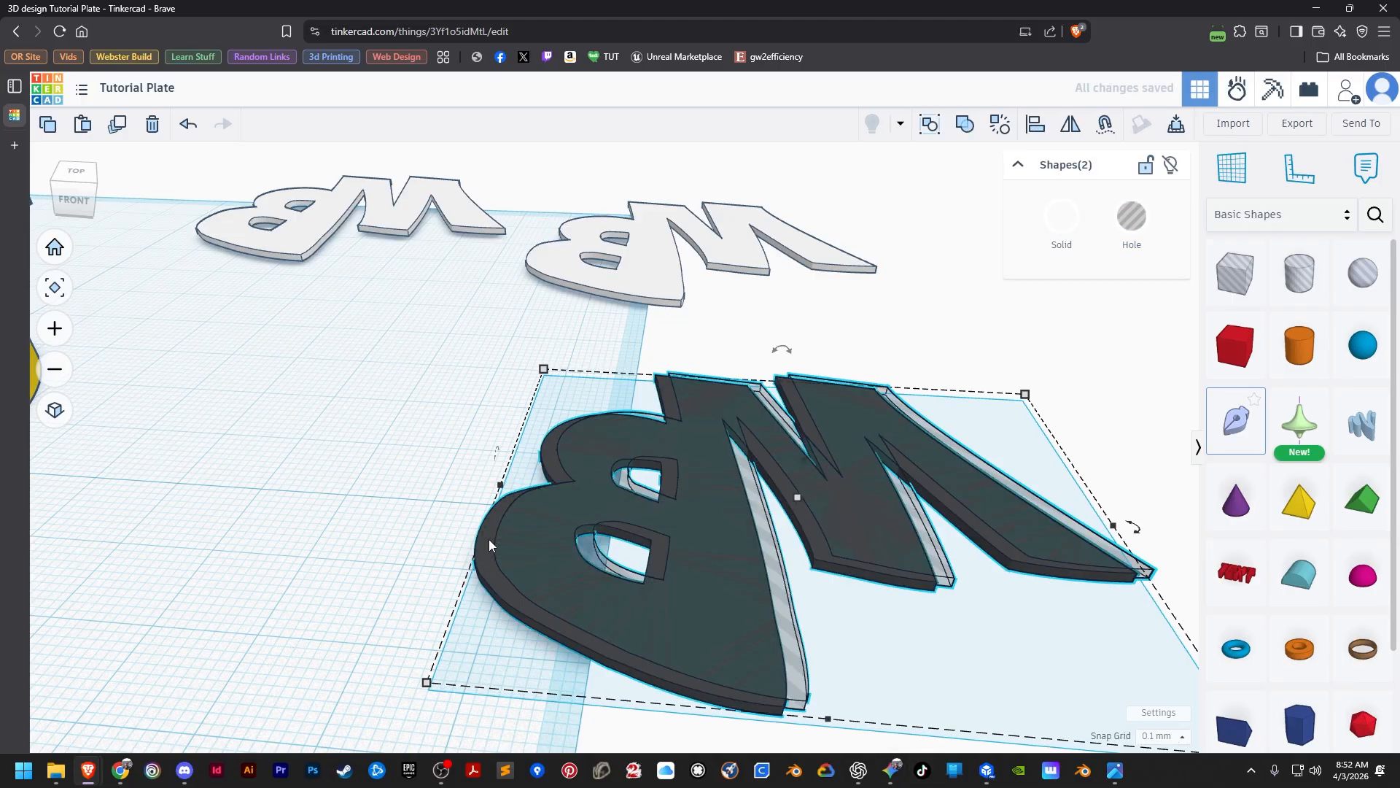
left_click(966, 125)
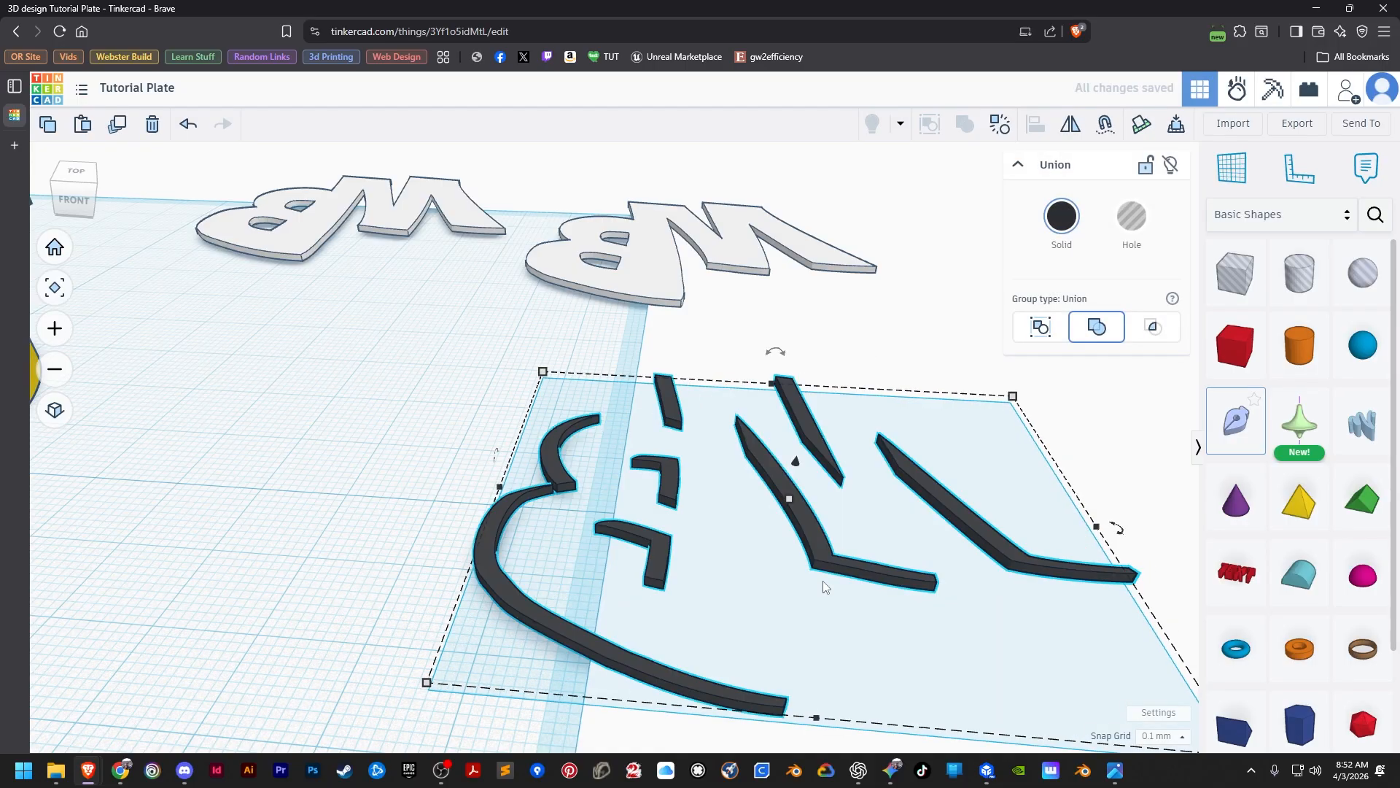
scroll(823, 580, "down", 5)
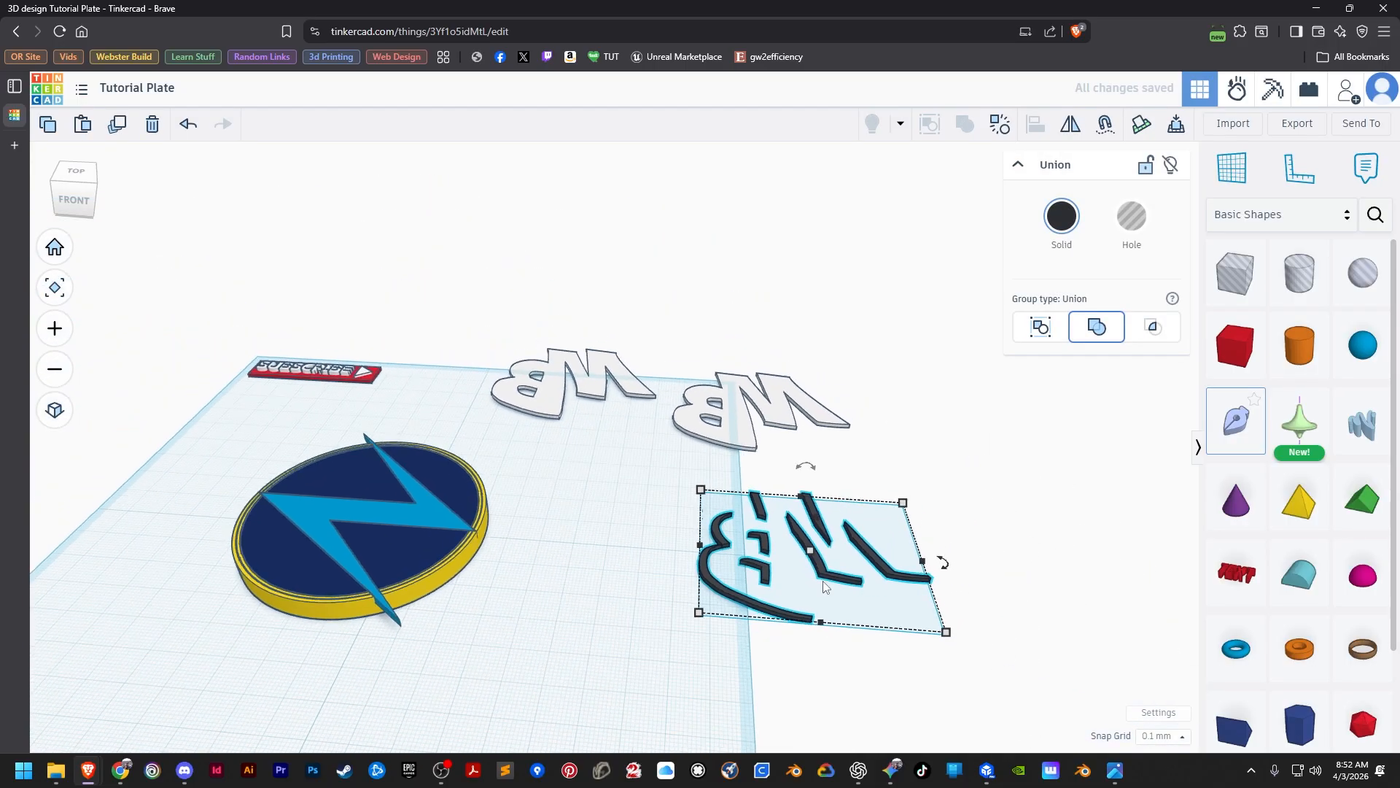
Duplicate the black shadow pieces twice, placing the copies in a diagonal row in front and to the left of the original.
left_click(702, 676)
left_click(713, 585)
key("ctrl+d")
left_click_drag(712, 589, 467, 726)
key("ctrl+d")
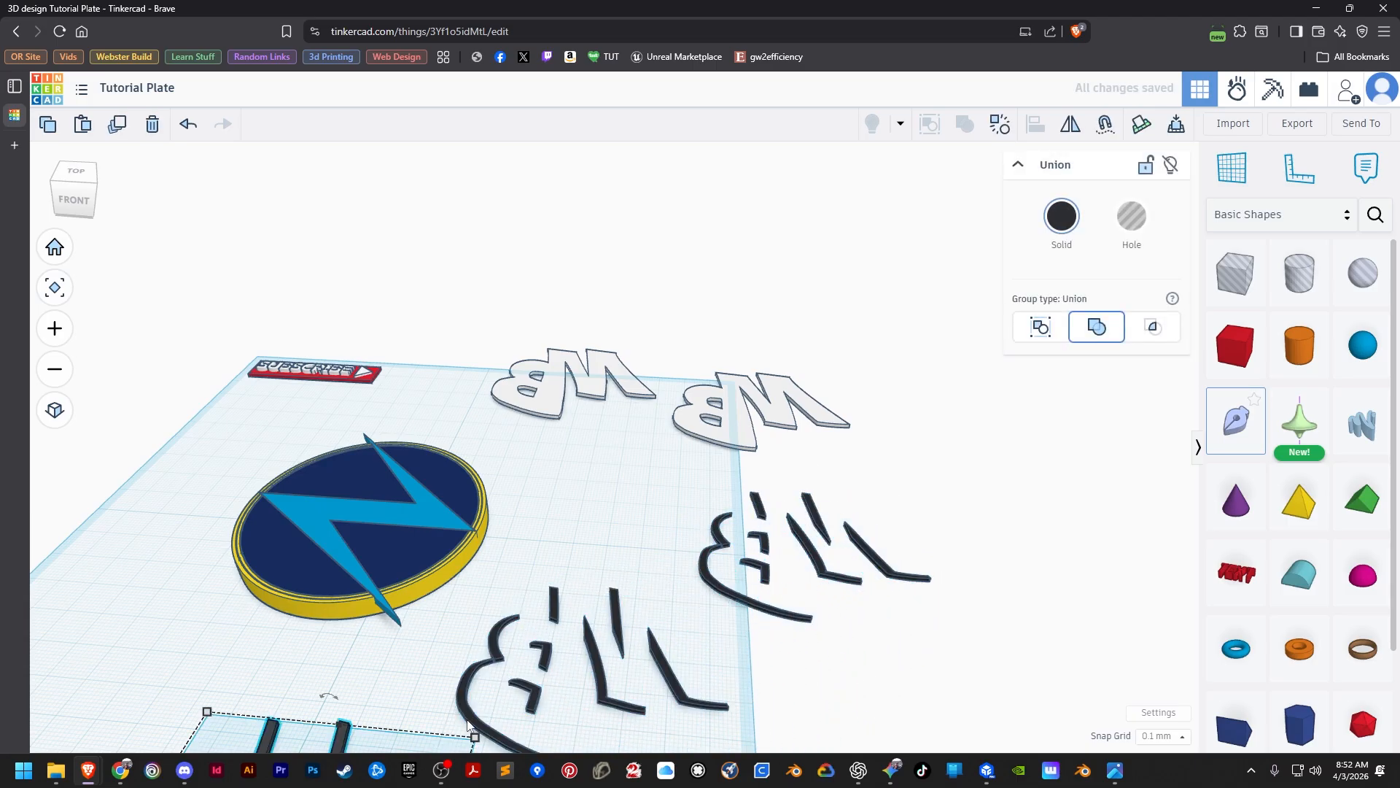
Align the original black shadow pieces to the yellow disc, flush with its top and centred left to right.
left_click(704, 572)
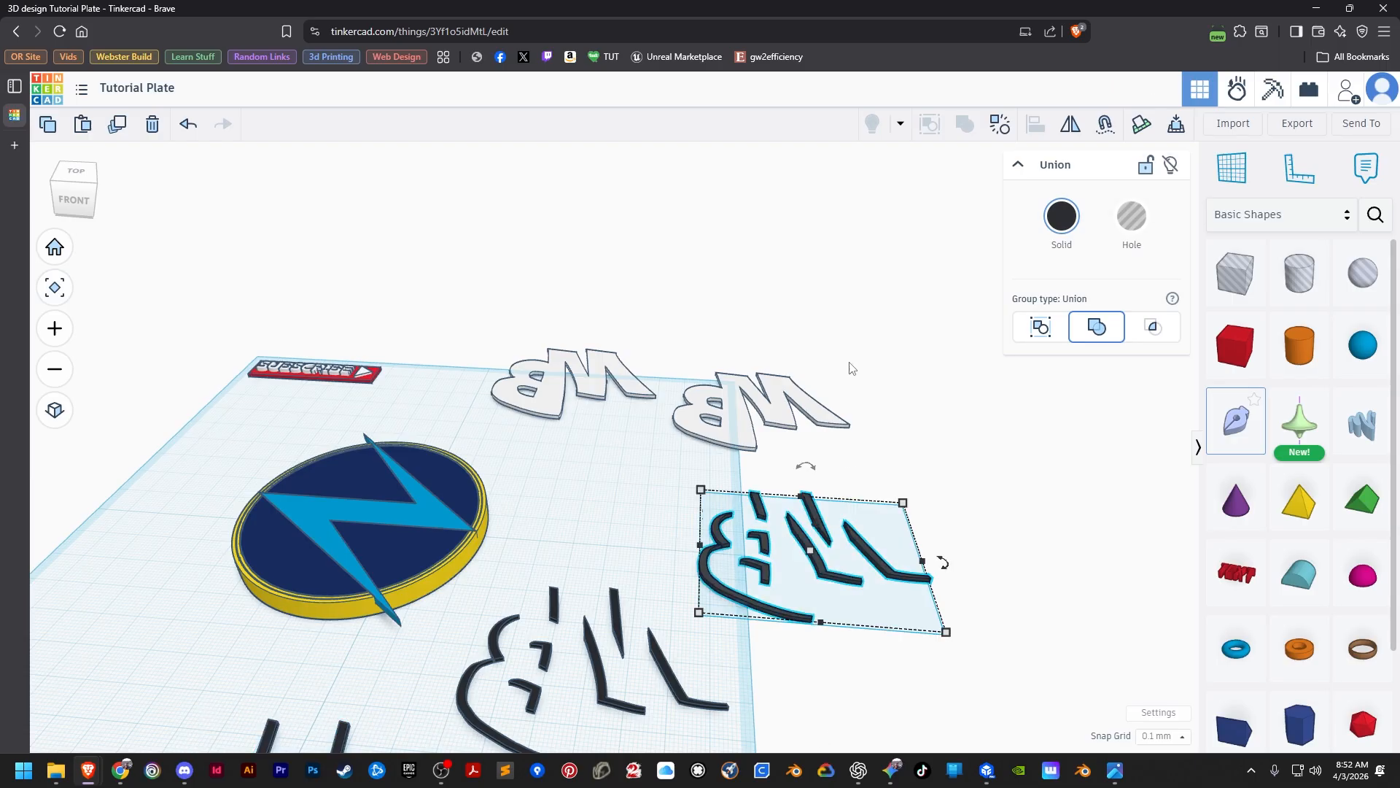
left_click(426, 598, "shift")
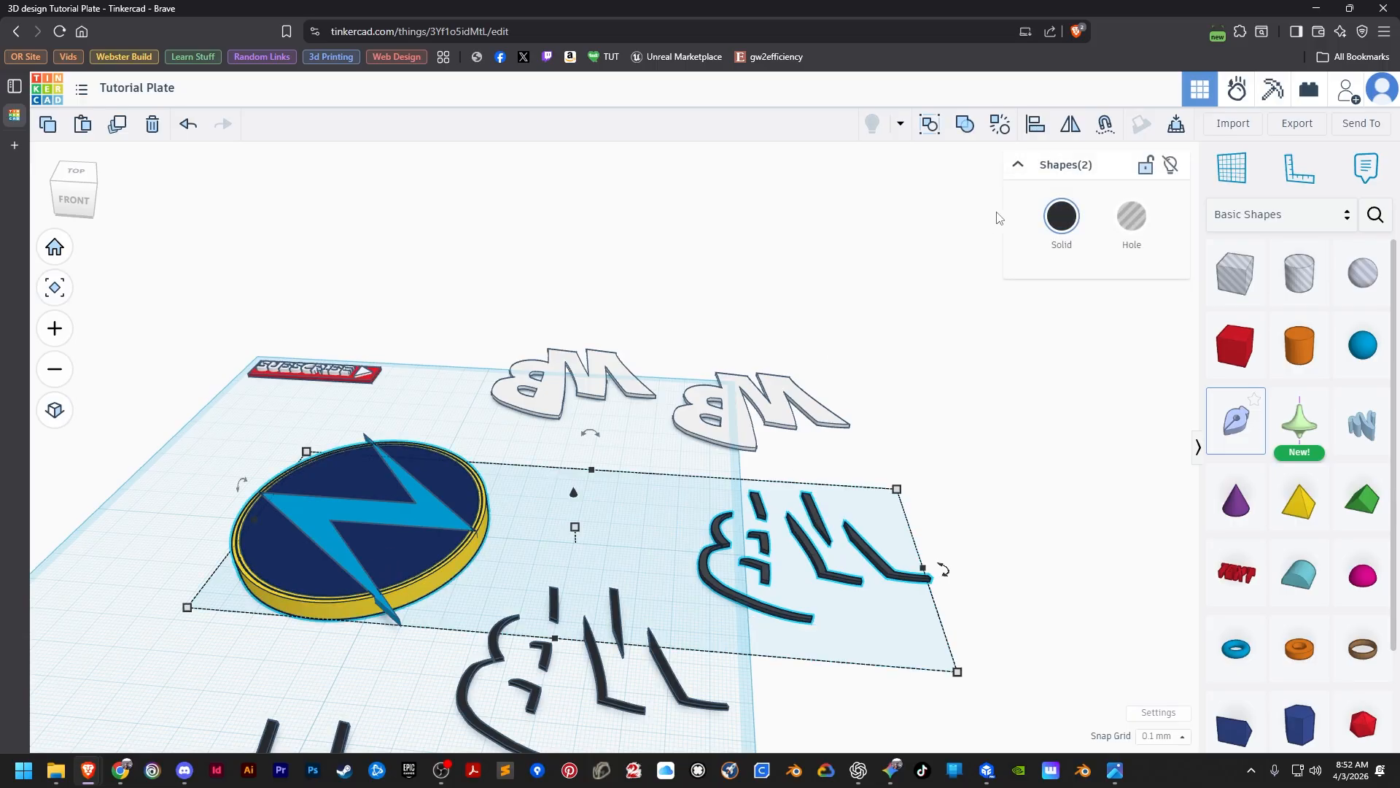
left_click(1035, 124)
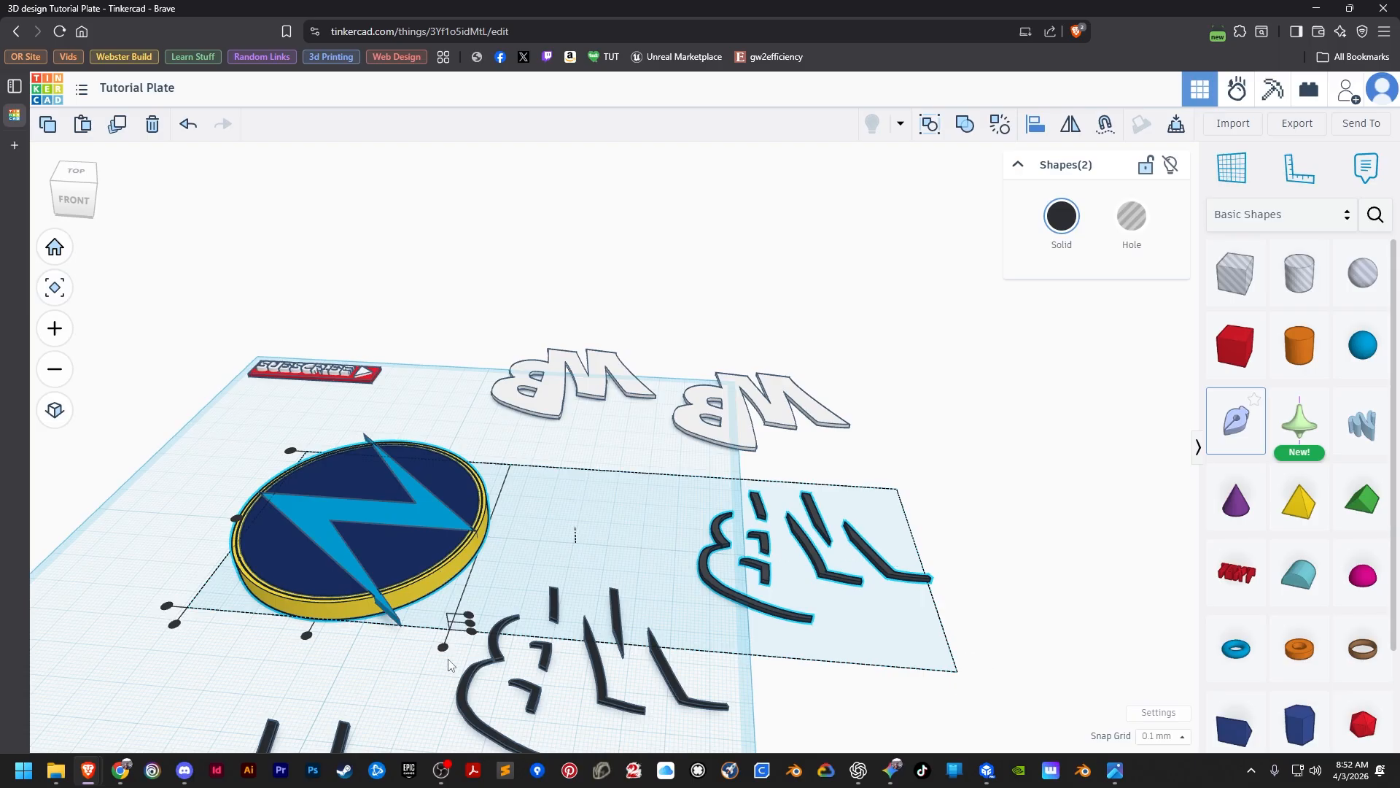
left_click(469, 615)
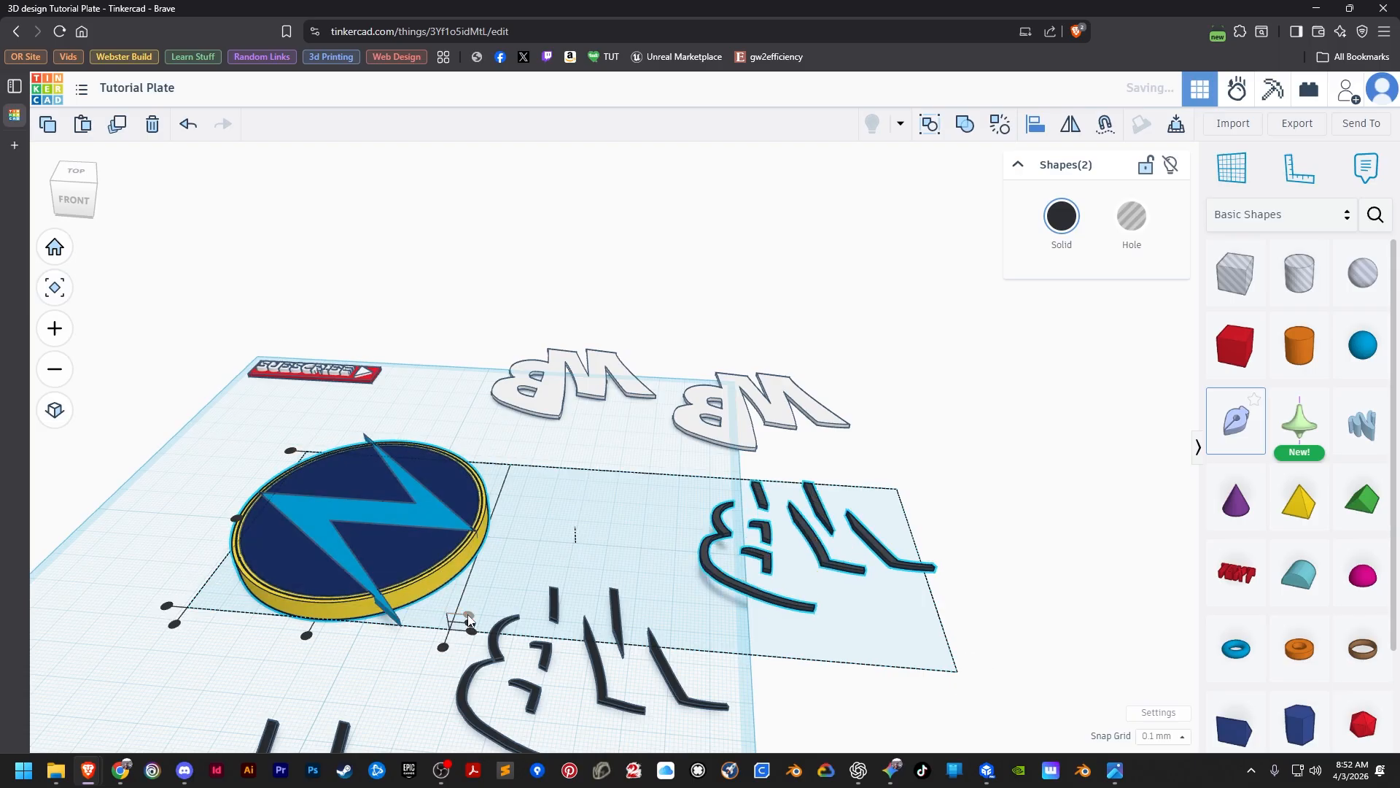
left_click(307, 635)
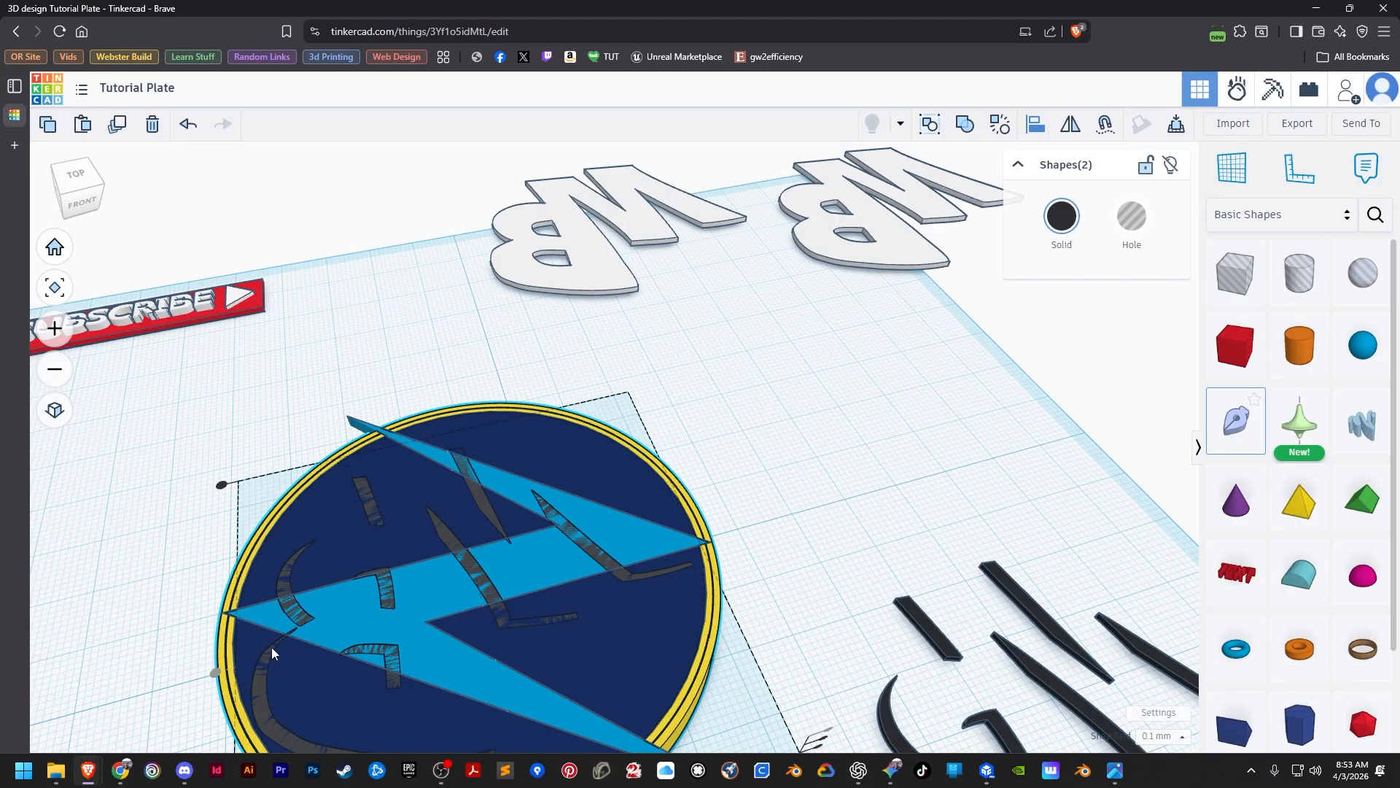
left_click(185, 635)
Turn the shadow pieces on the disc into a hole and group them with the navy disc to cut their recesses.
scroll(274, 579, "up", 5)
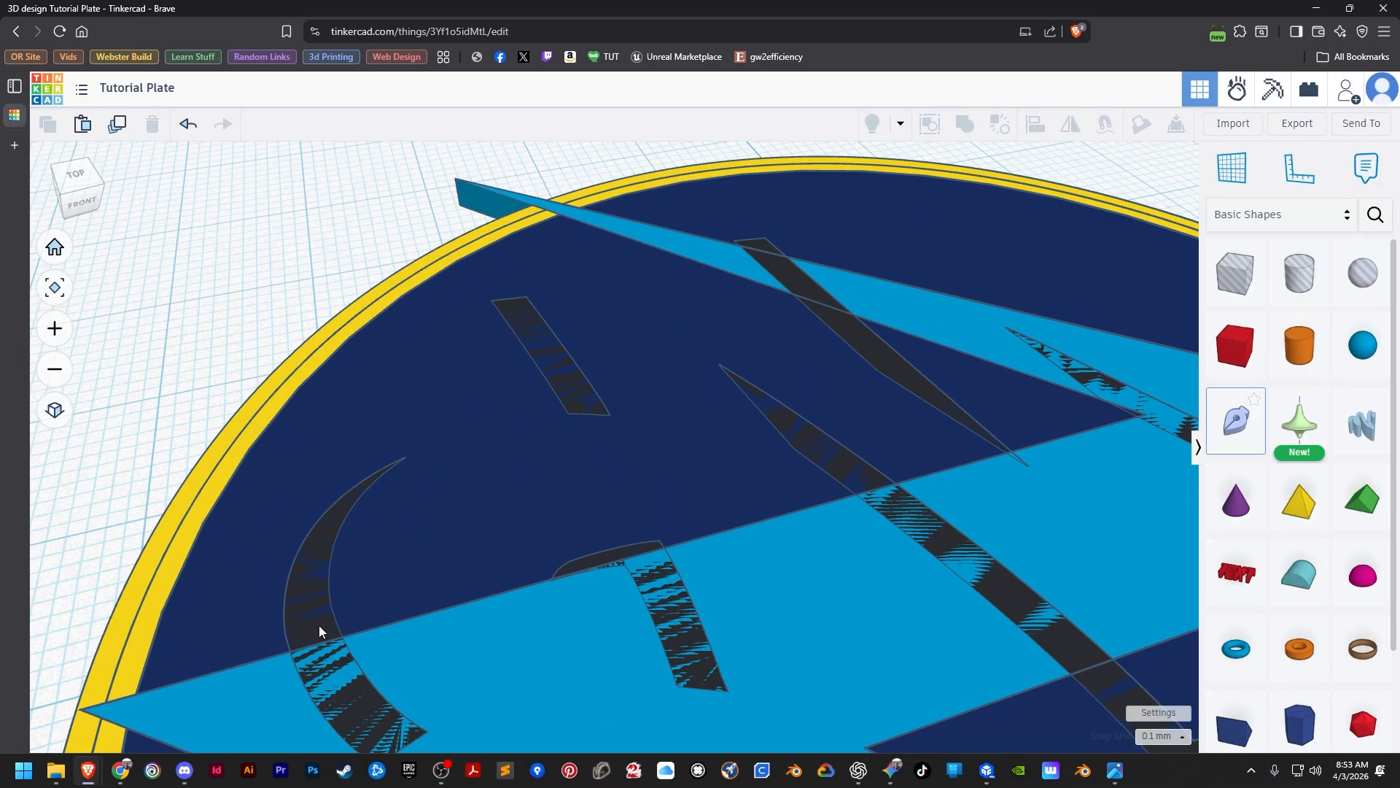
left_click(318, 628)
scroll(319, 629, "down", 5)
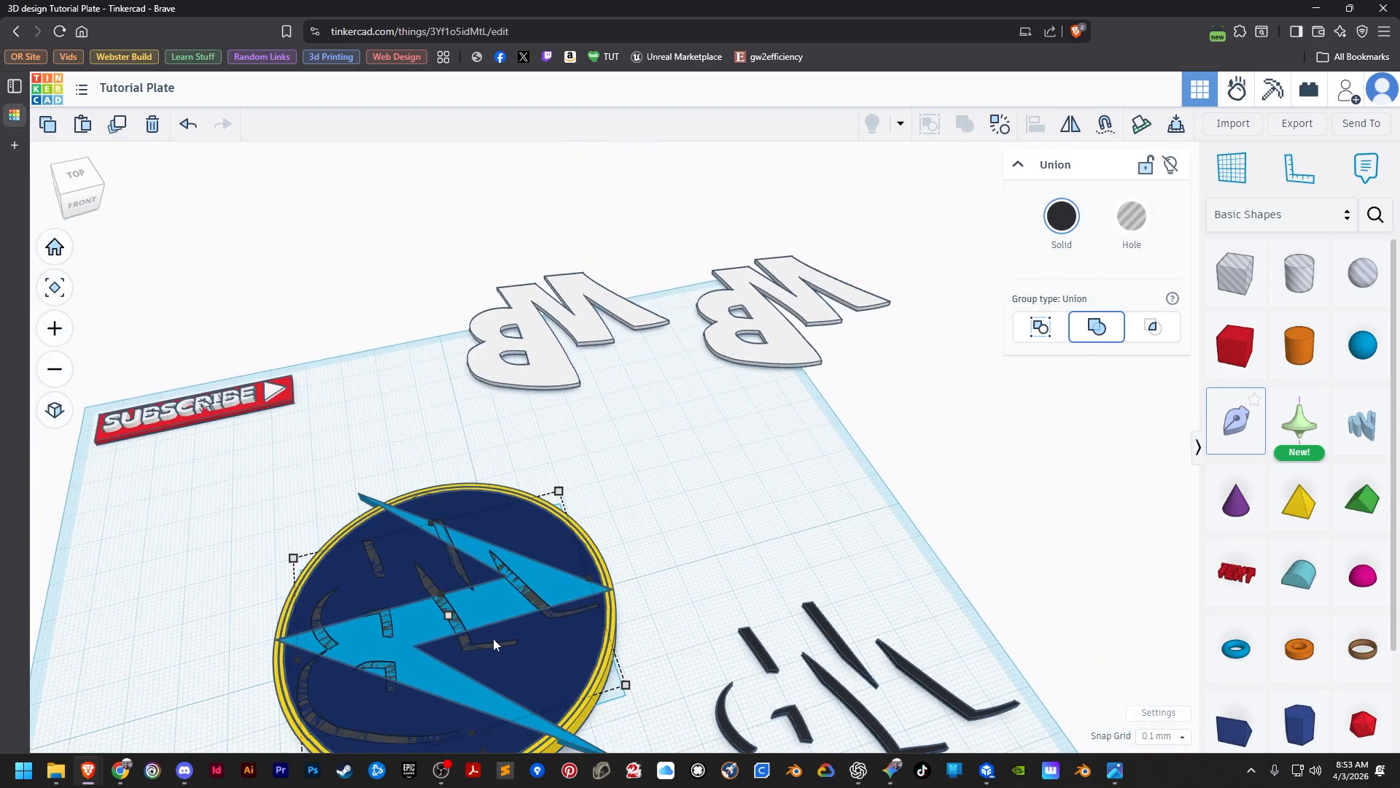
right_click_drag(672, 637, 675, 590)
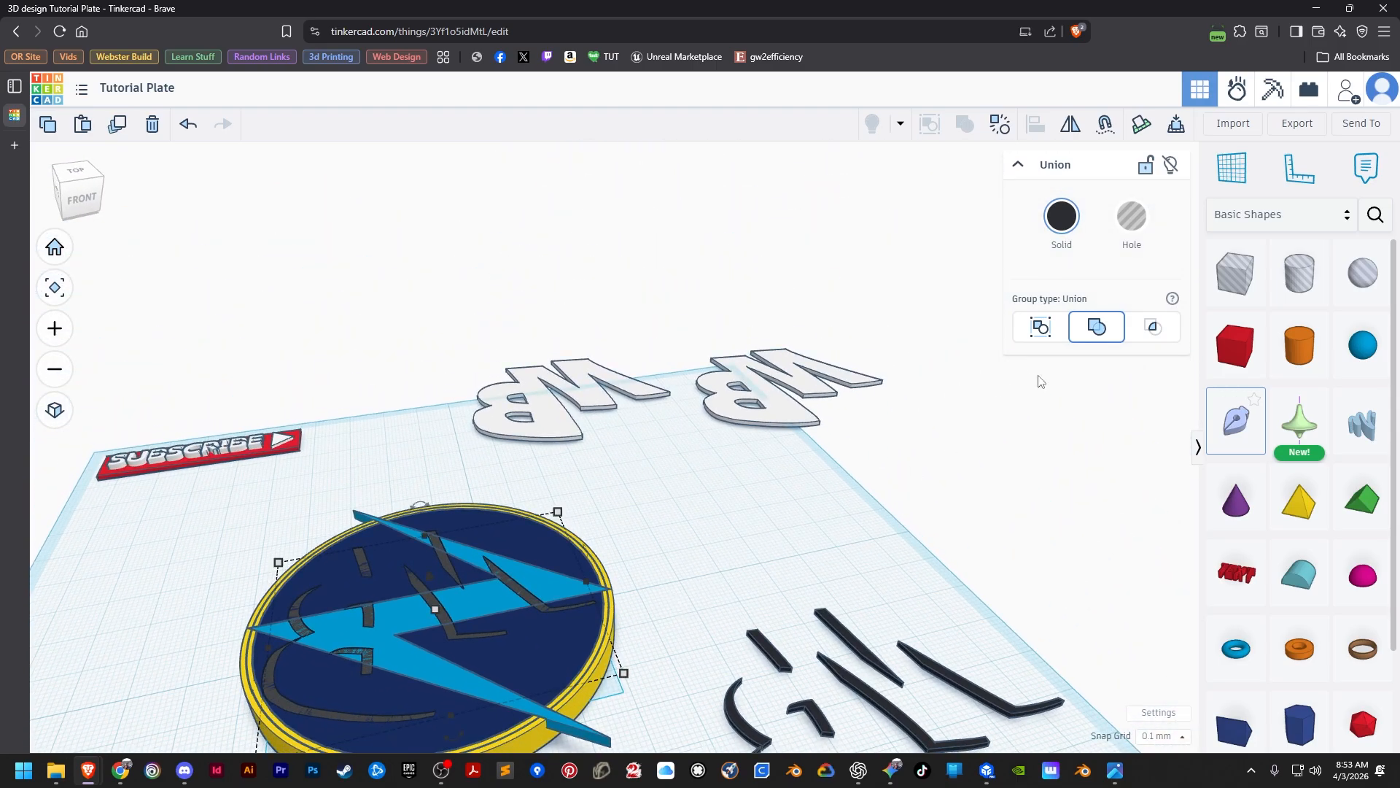
left_click(1131, 224)
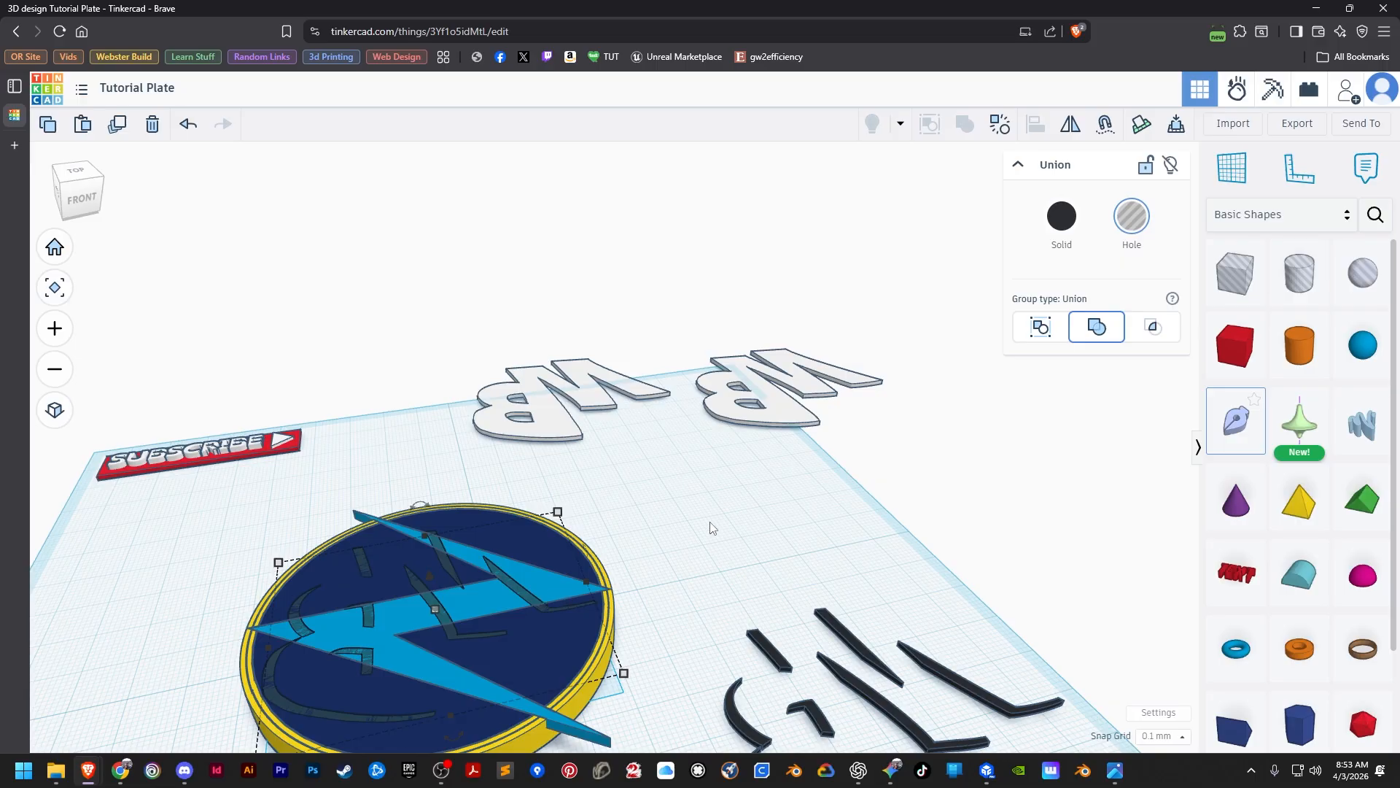
middle_click_drag(693, 538, 748, 470)
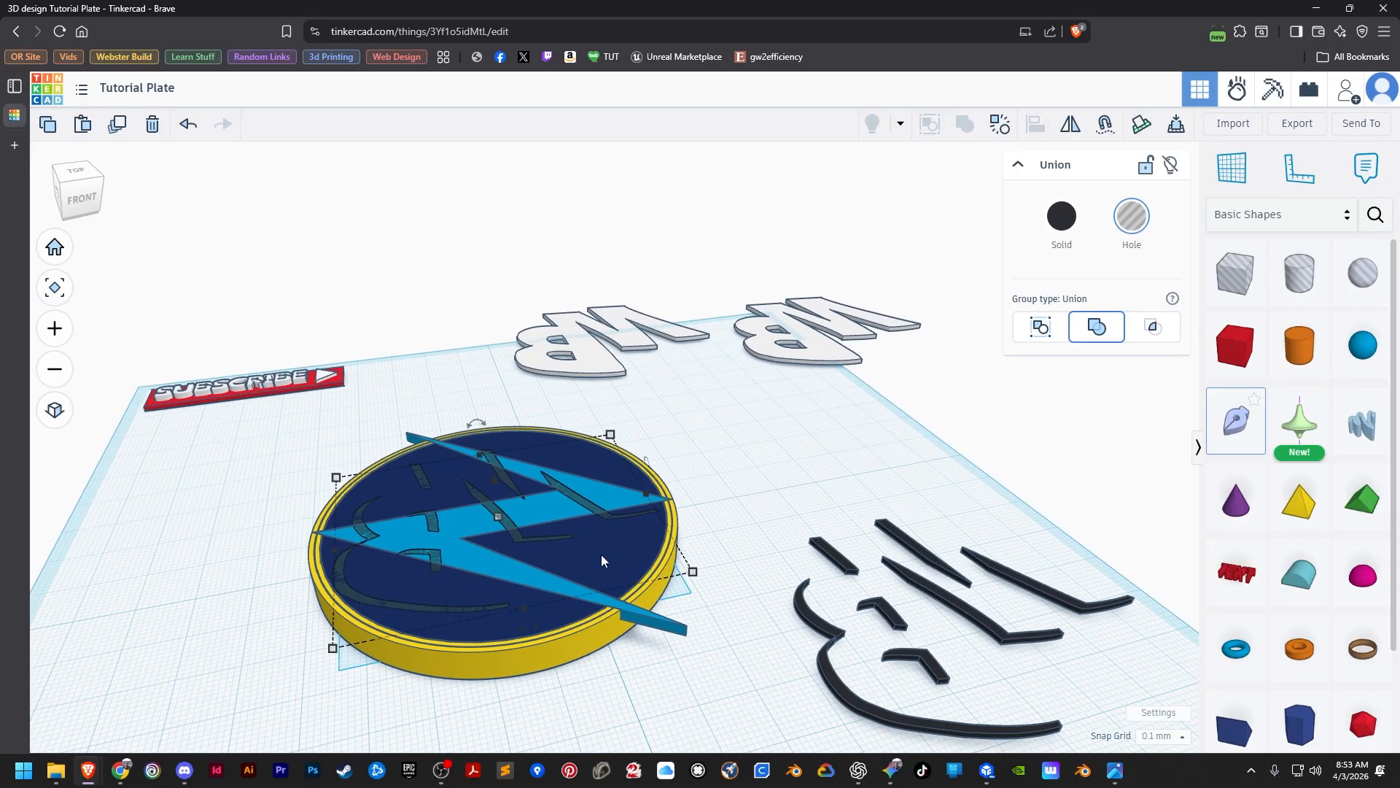
left_click(520, 439, "shift")
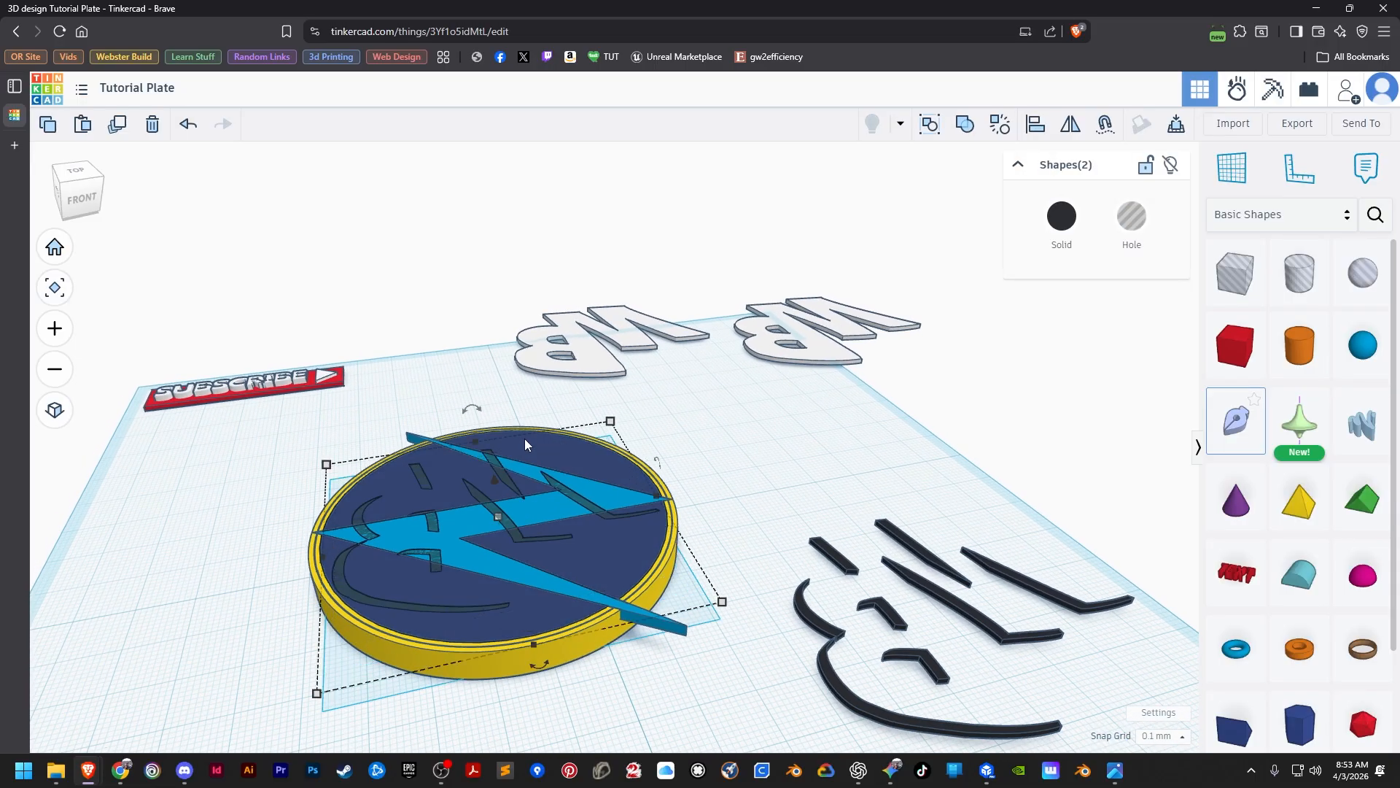
left_click(964, 124)
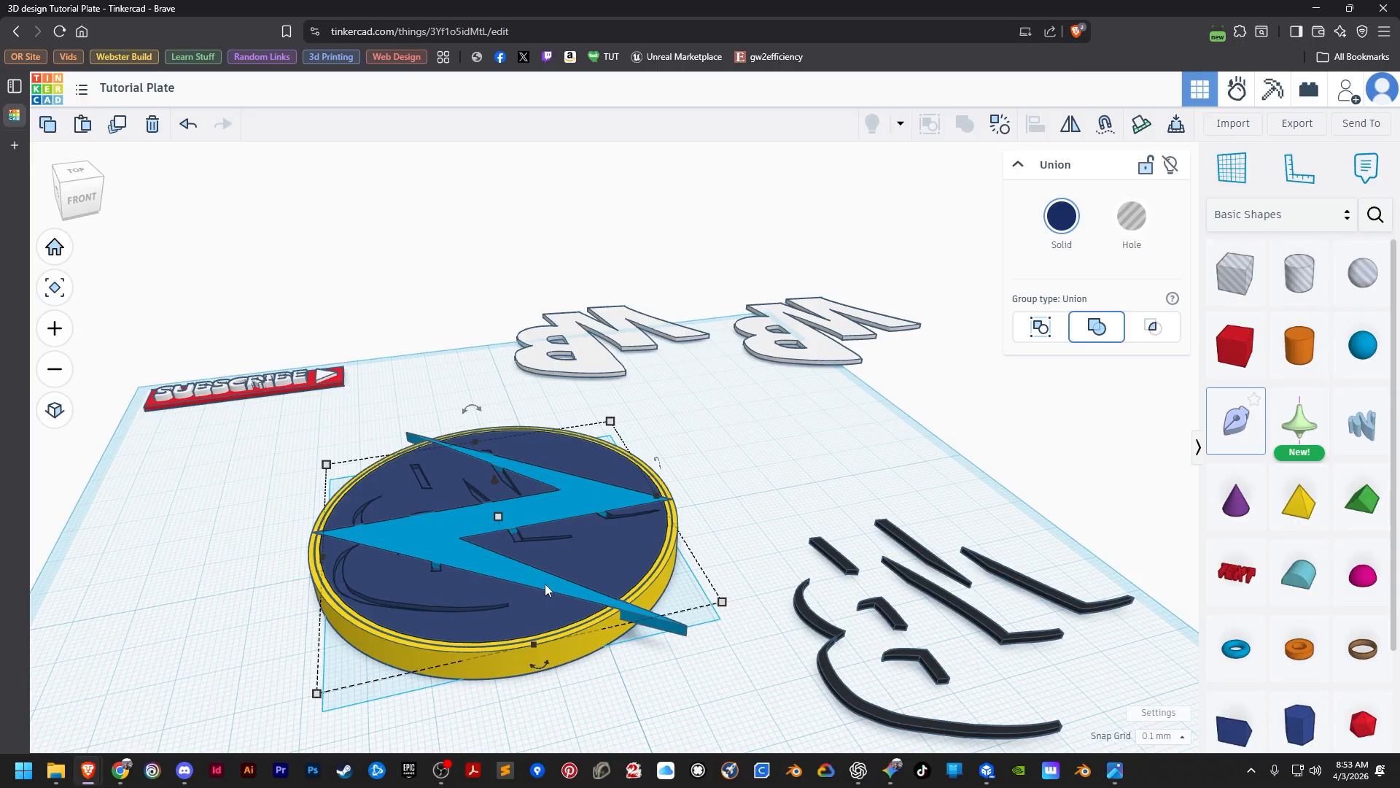
Align the second set of black shadow pieces to the yellow disc, flush with its top and centred in both horizontal directions.
left_click(838, 636)
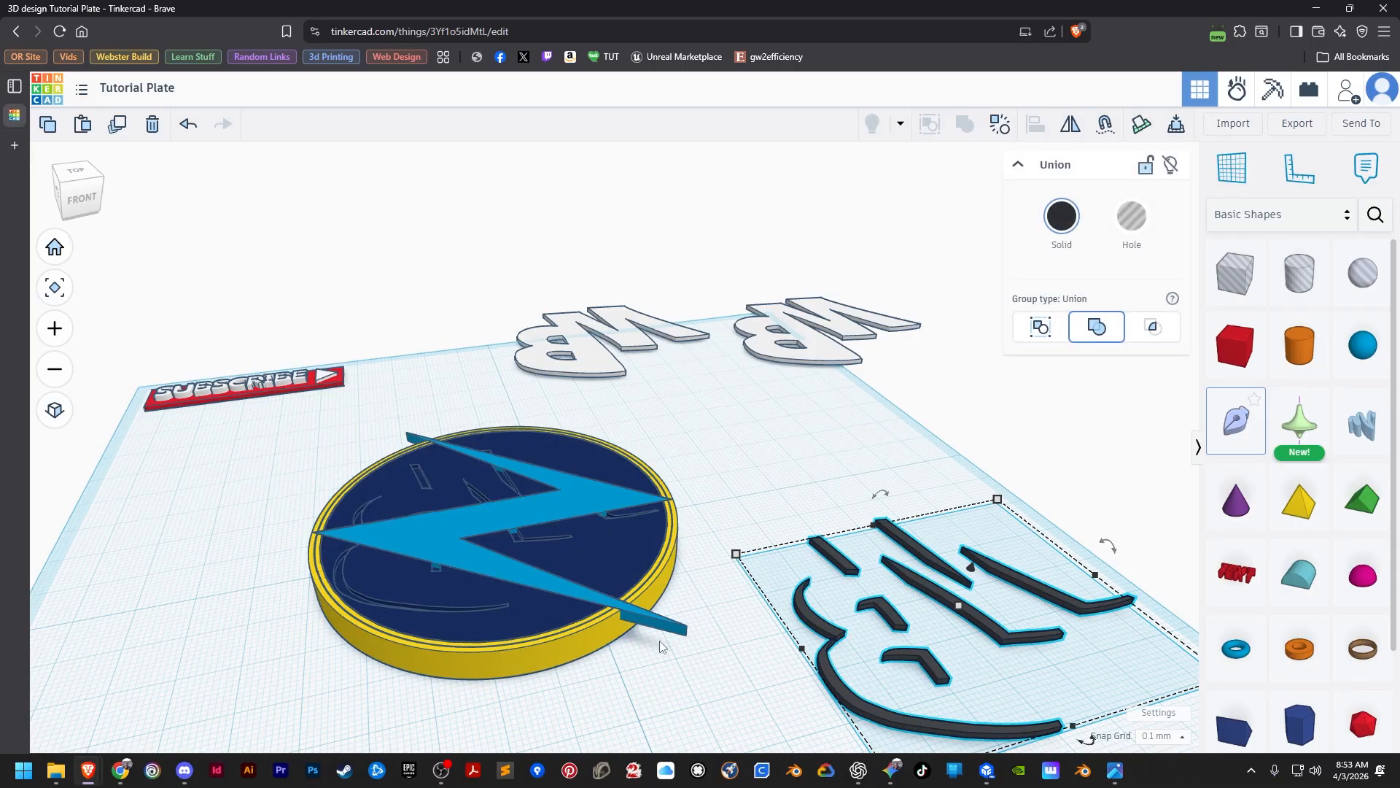
left_click(600, 656, "shift")
left_click(1035, 123)
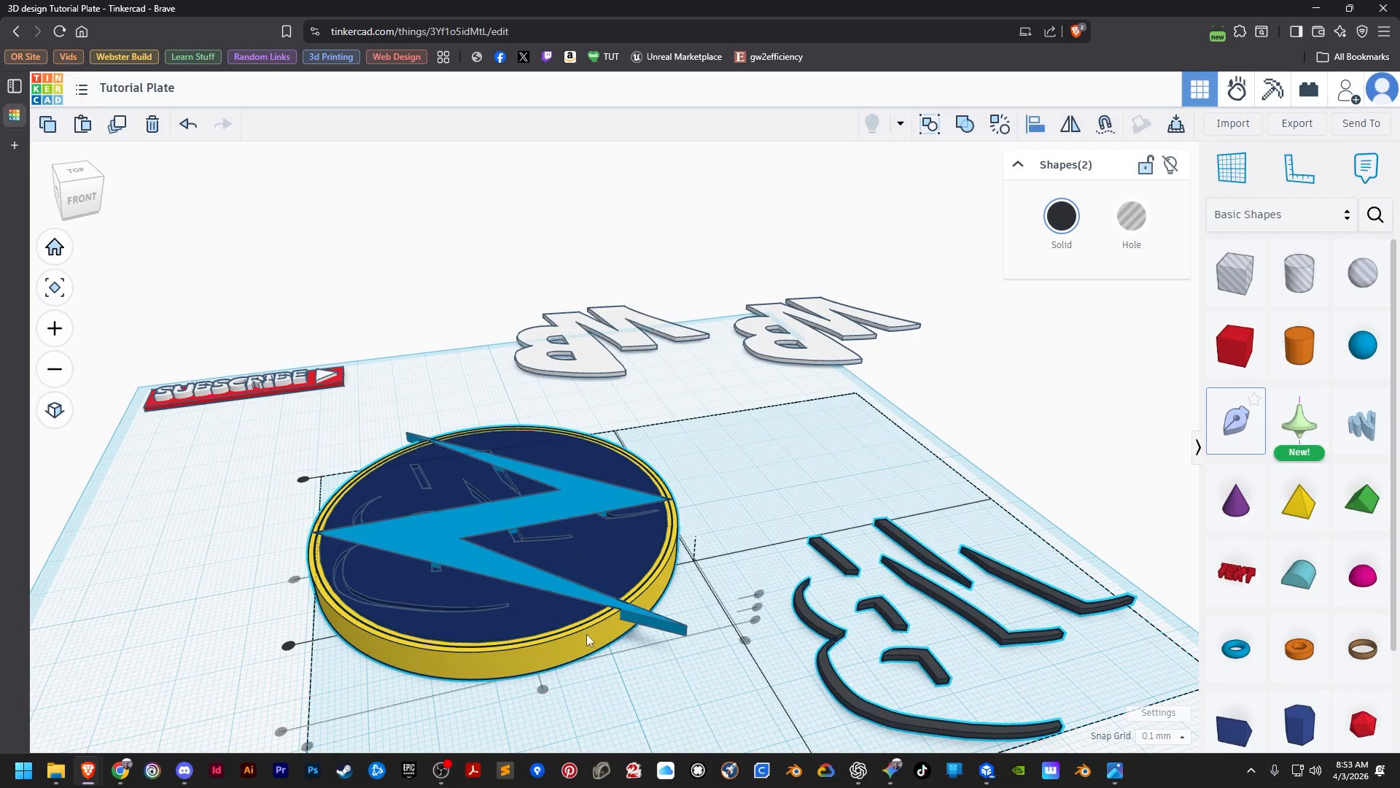
left_click(759, 593)
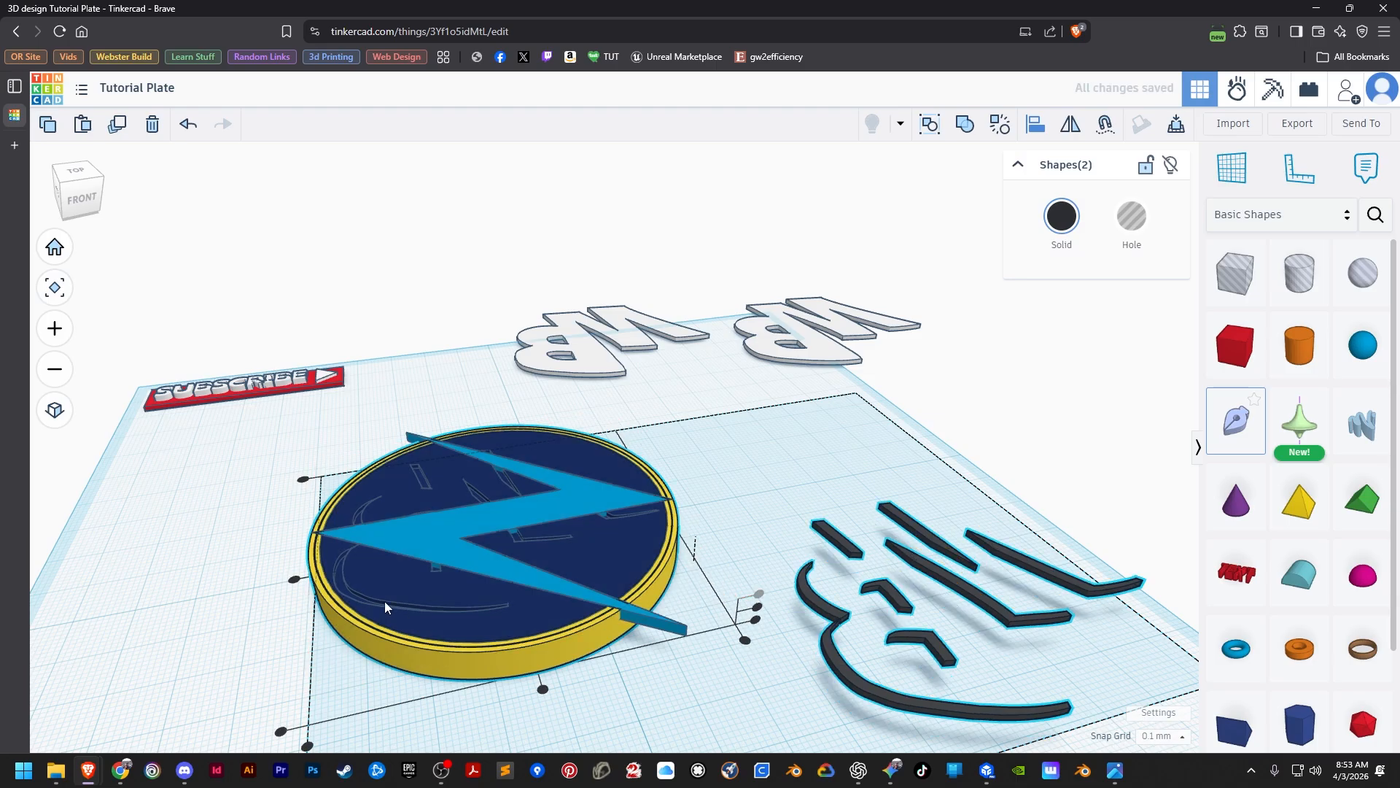
left_click(295, 581)
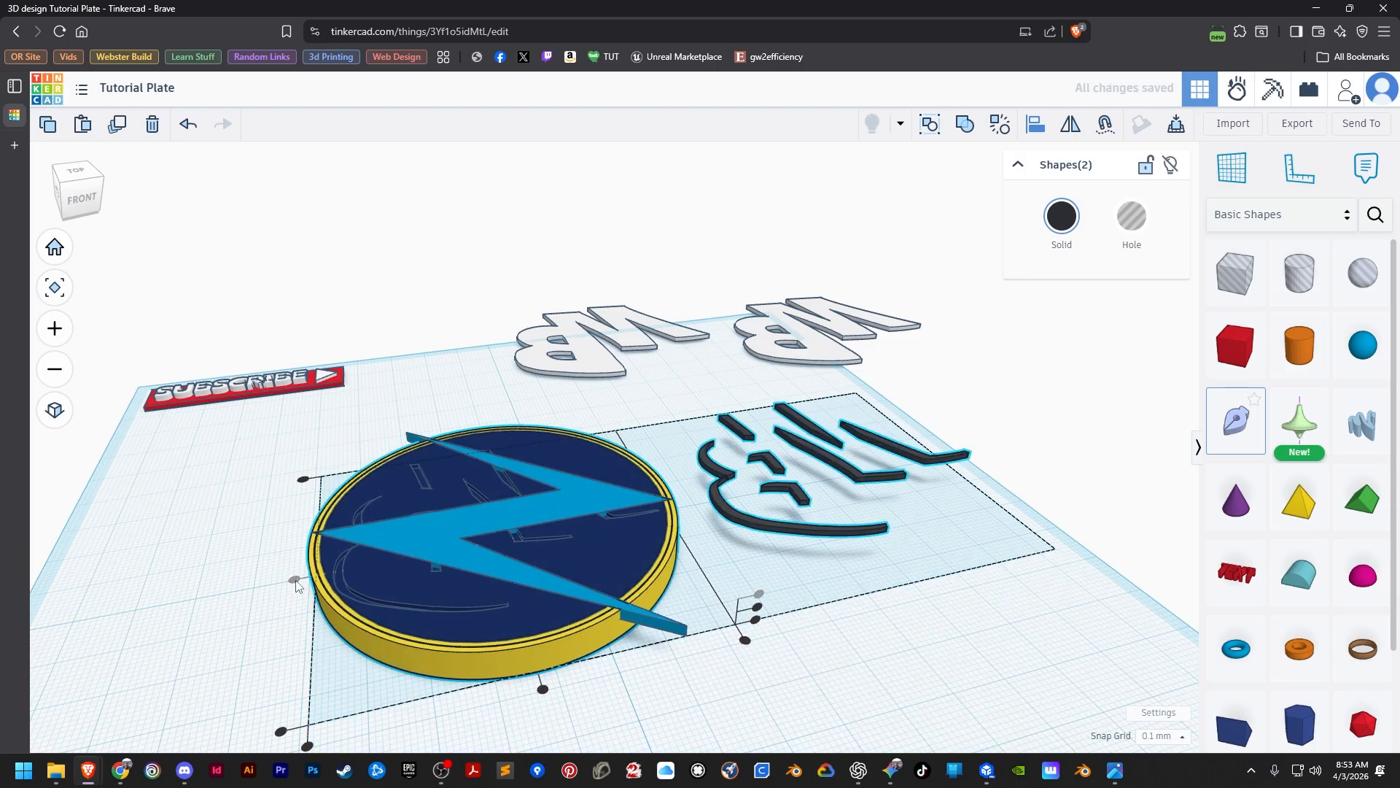
left_click(543, 689)
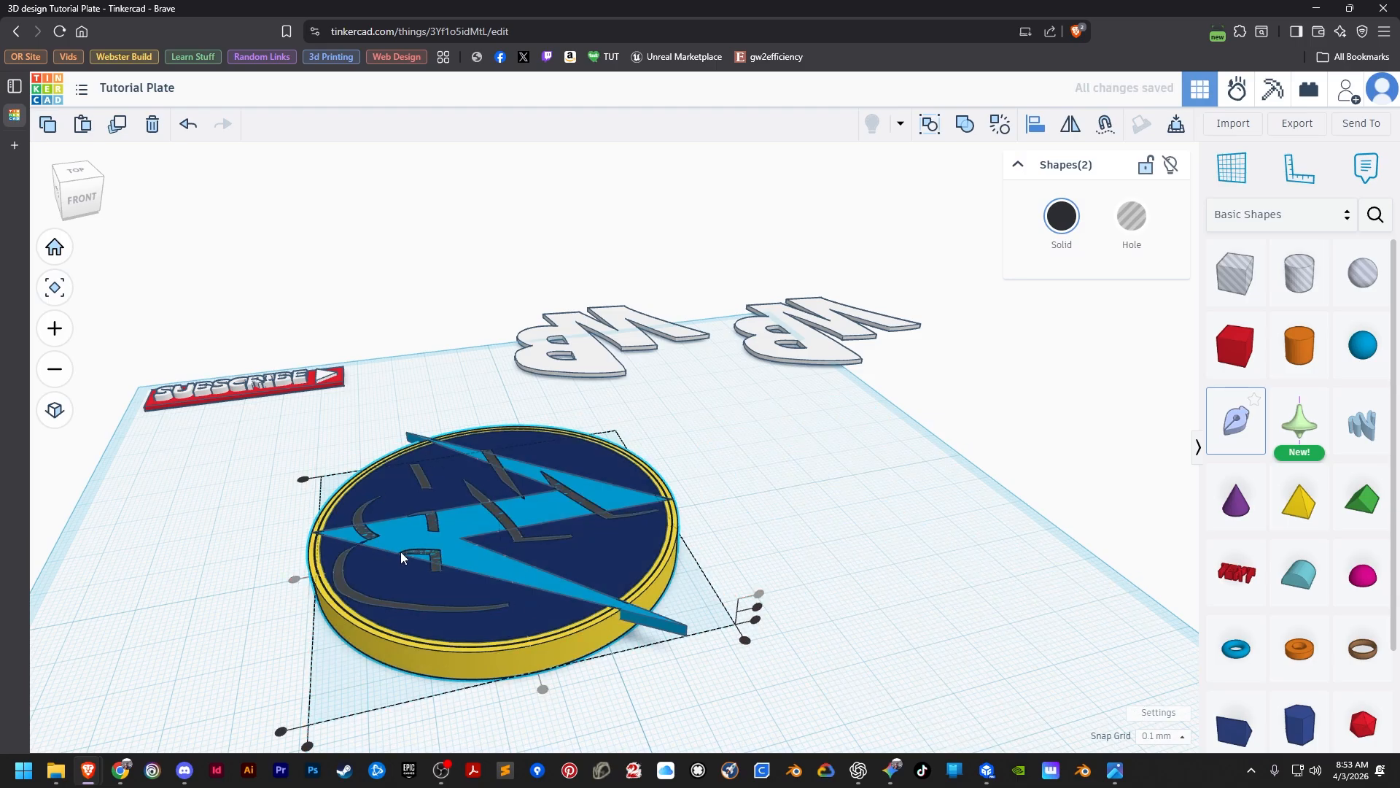
scroll(401, 551, "up", 2)
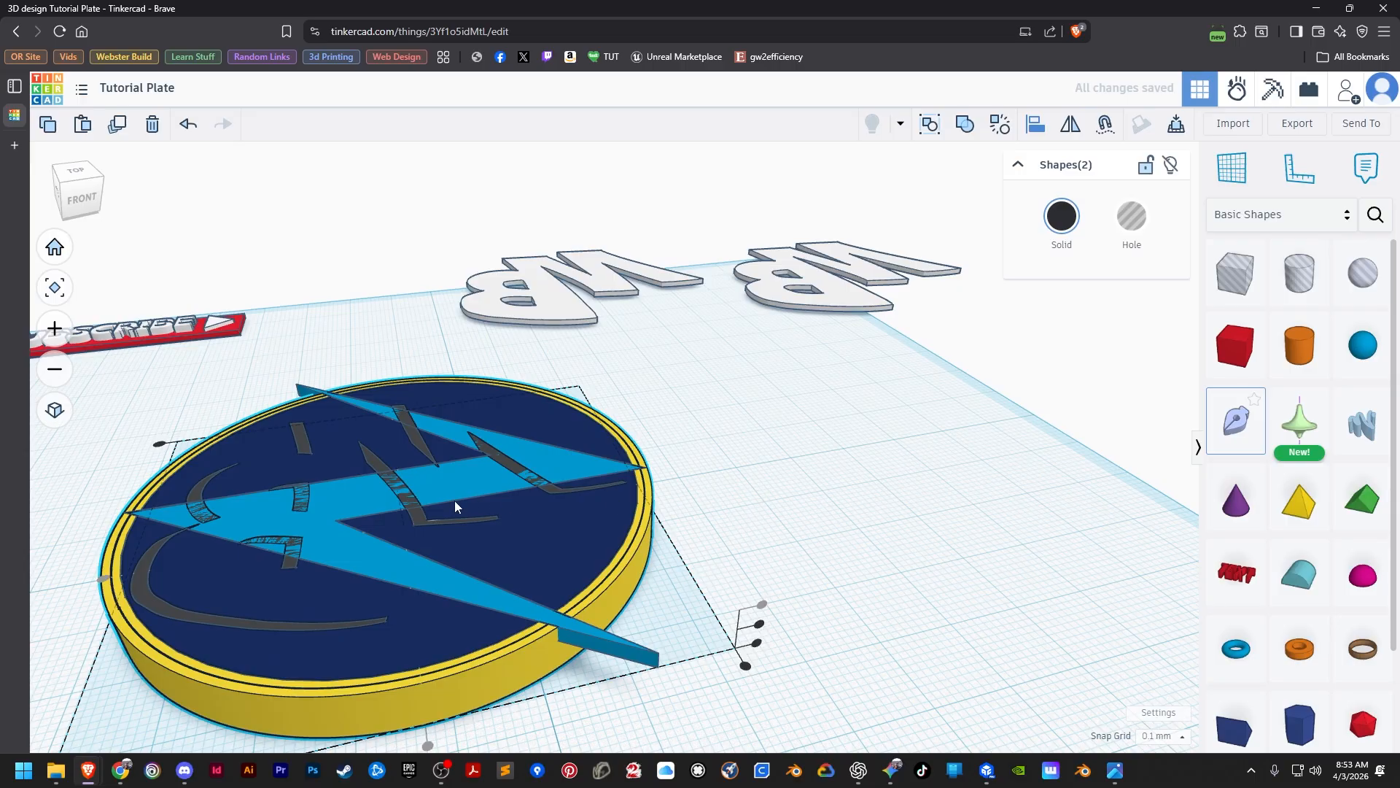
key("Escape")
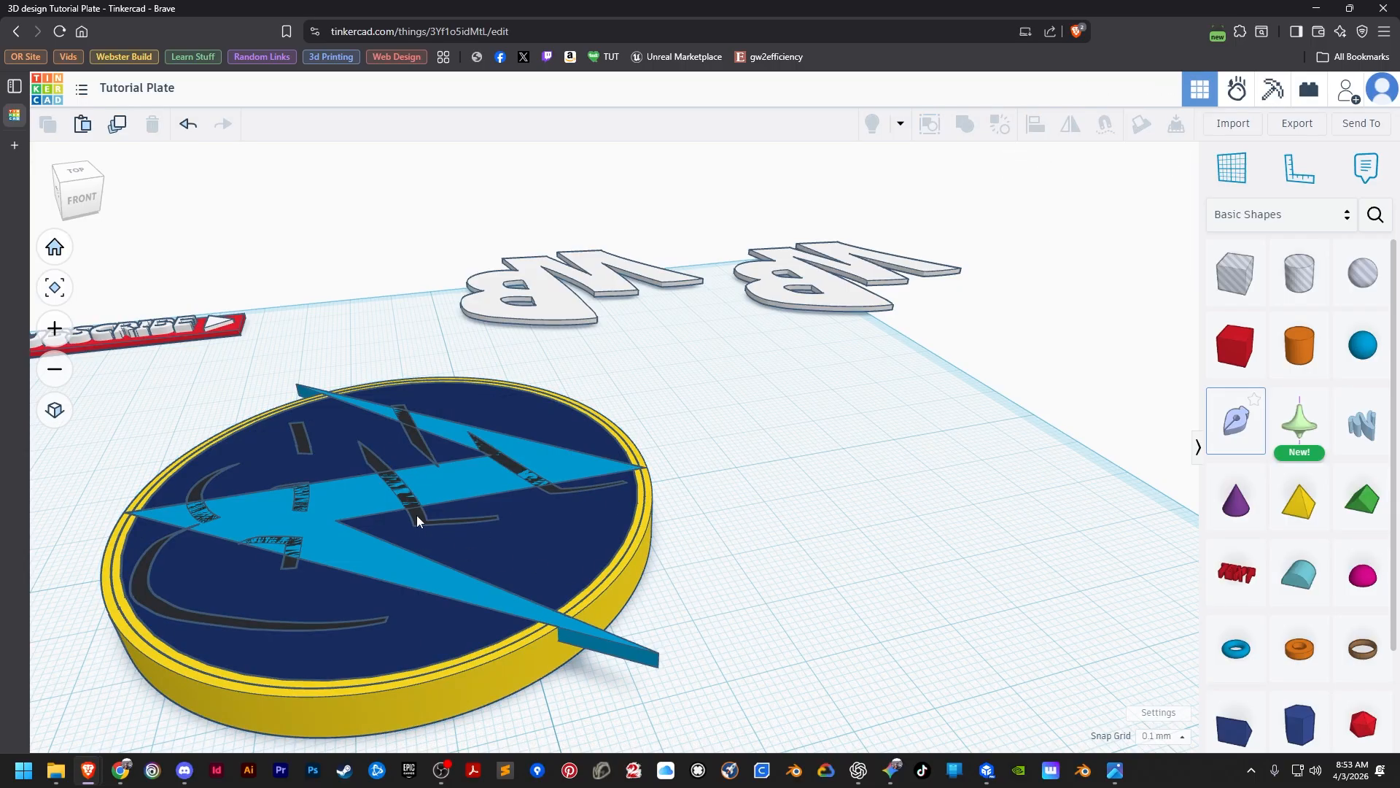
Turn the second set of shadow pieces into a hole and group them with the blue lightning bolt to cut their recesses.
left_click(417, 514)
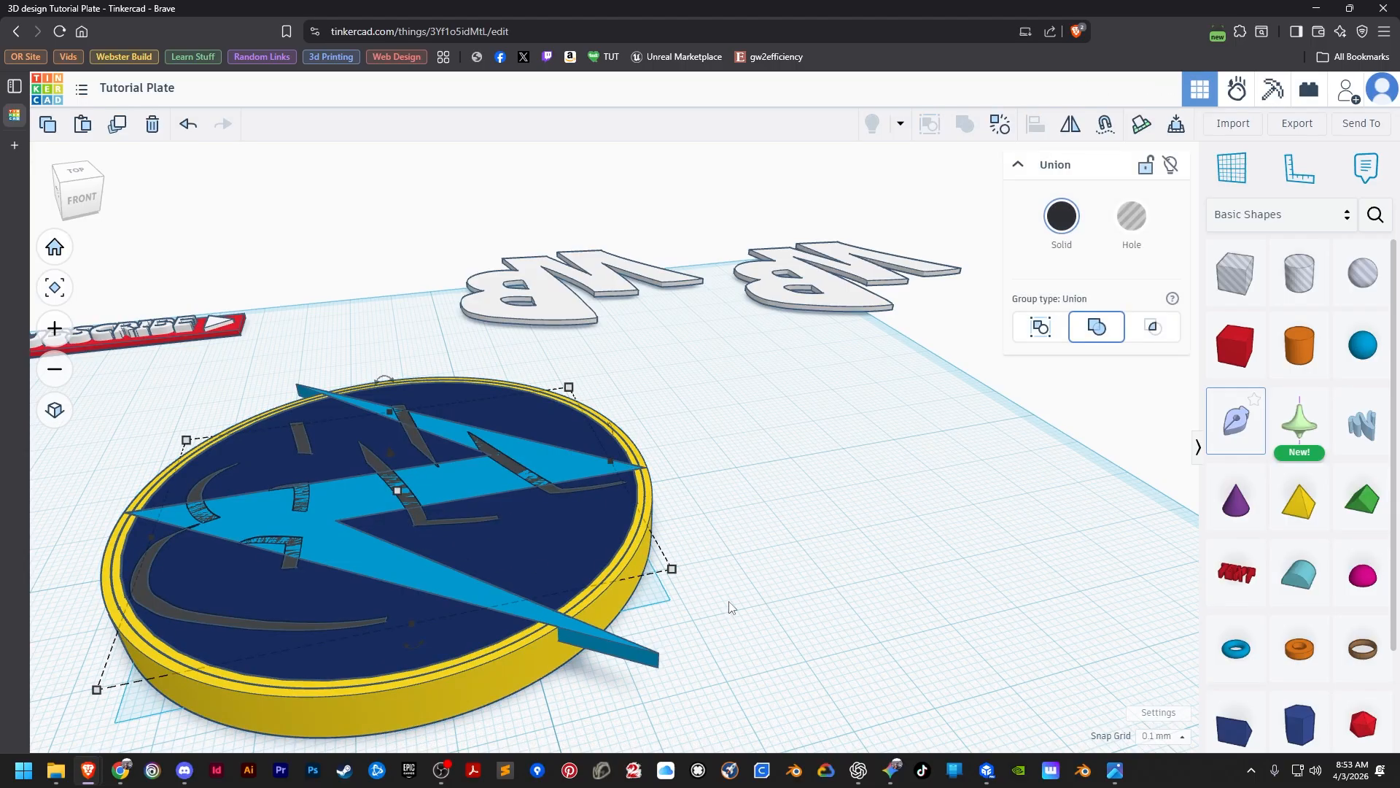
left_click(1132, 216)
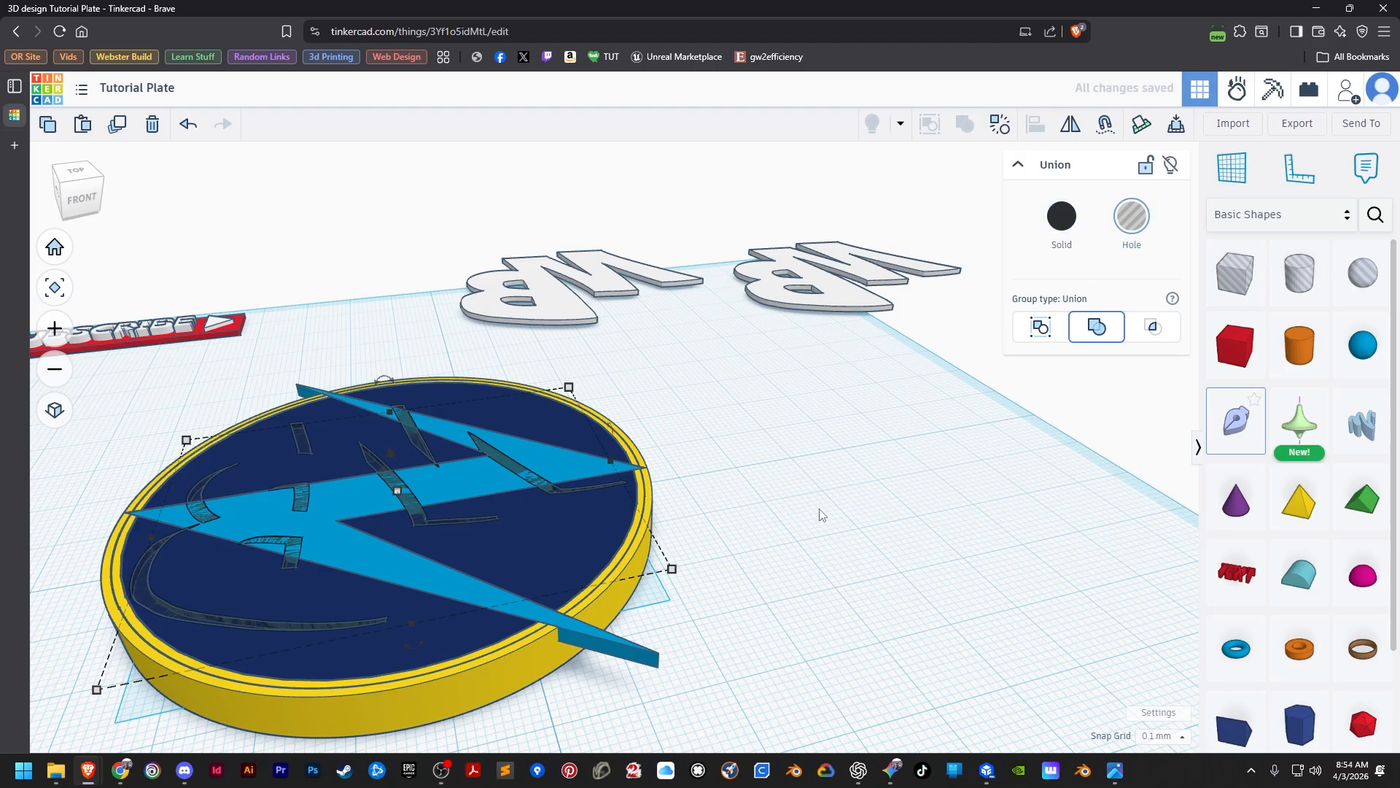
left_click(583, 630, "shift")
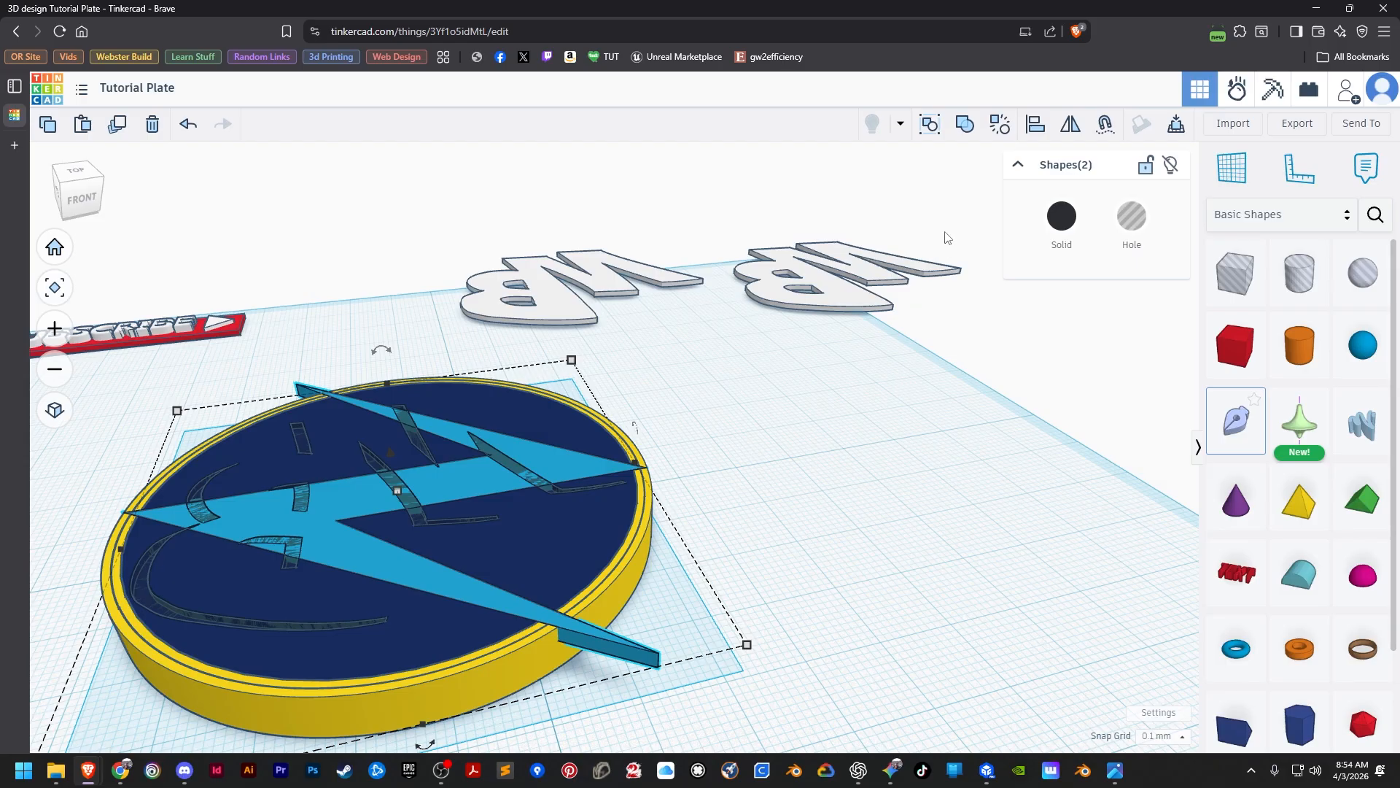
left_click(964, 124)
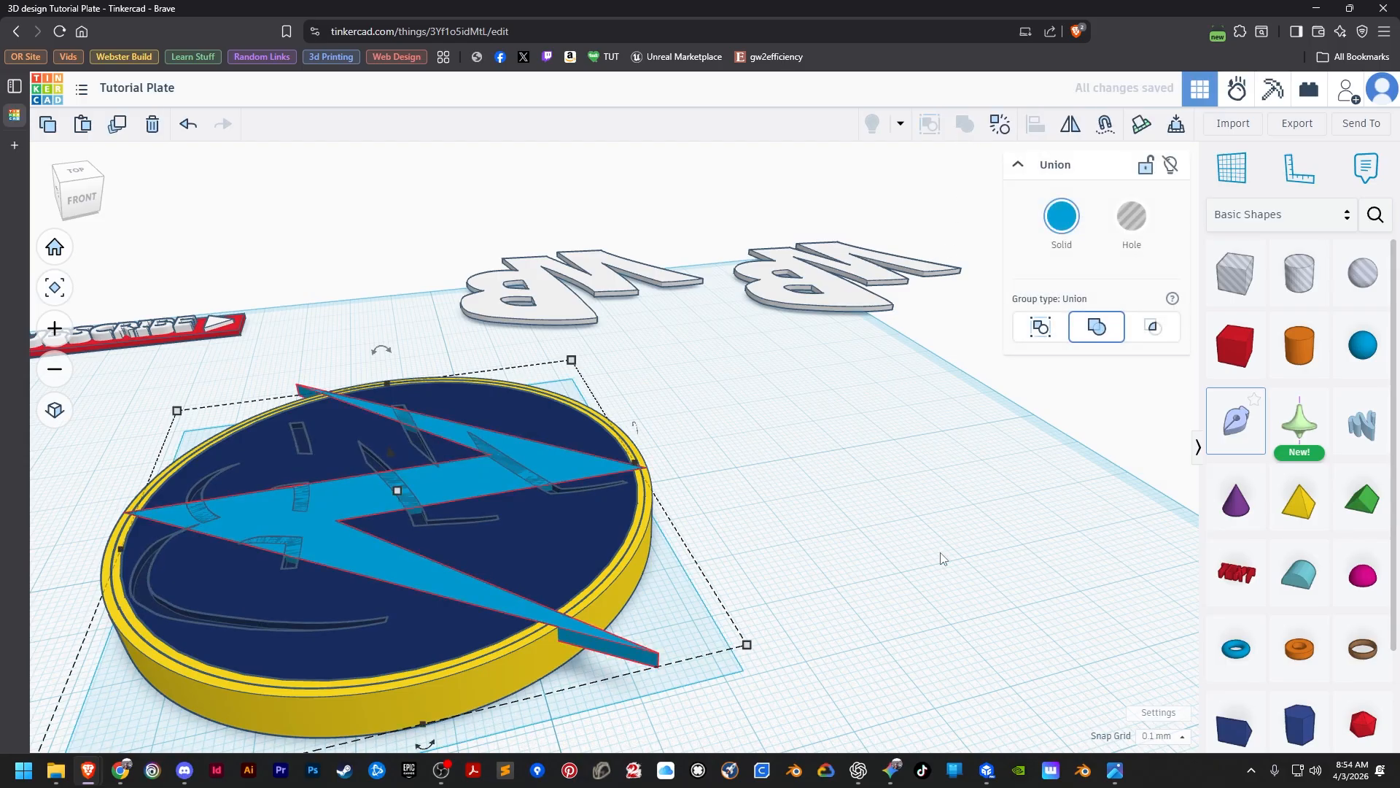
middle_click_drag(834, 523, 851, 536)
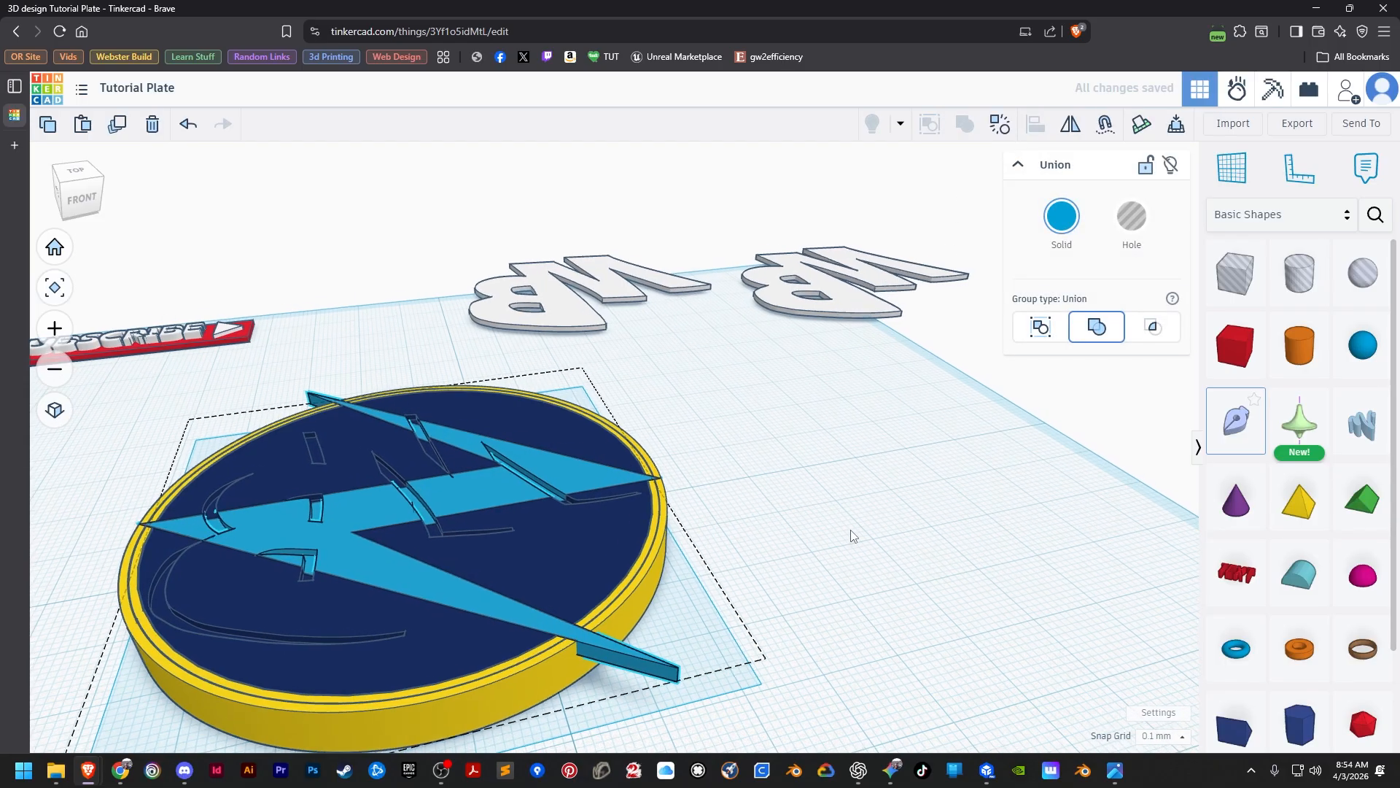
scroll(911, 520, "down", 3)
scroll(838, 460, "down", 4)
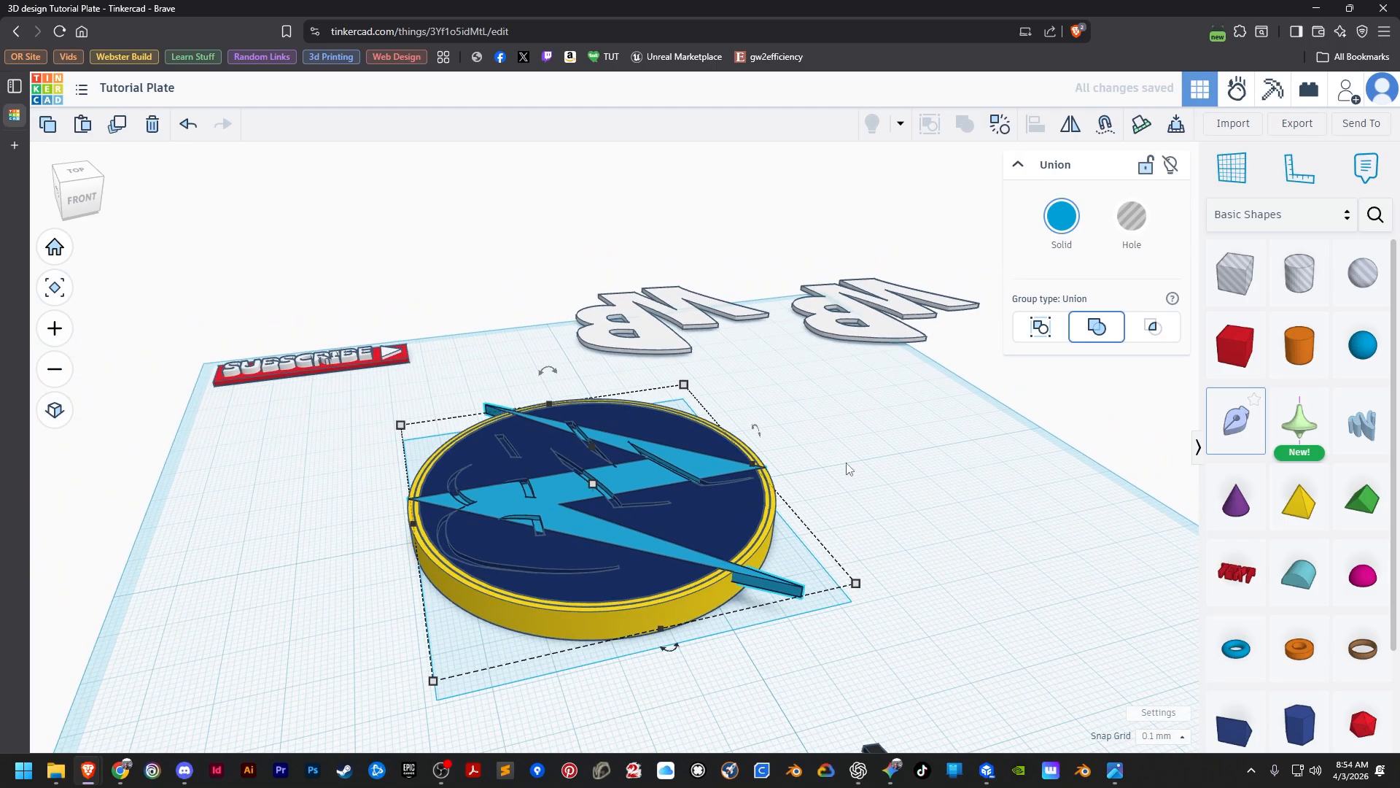
right_click_drag(851, 462, 786, 534)
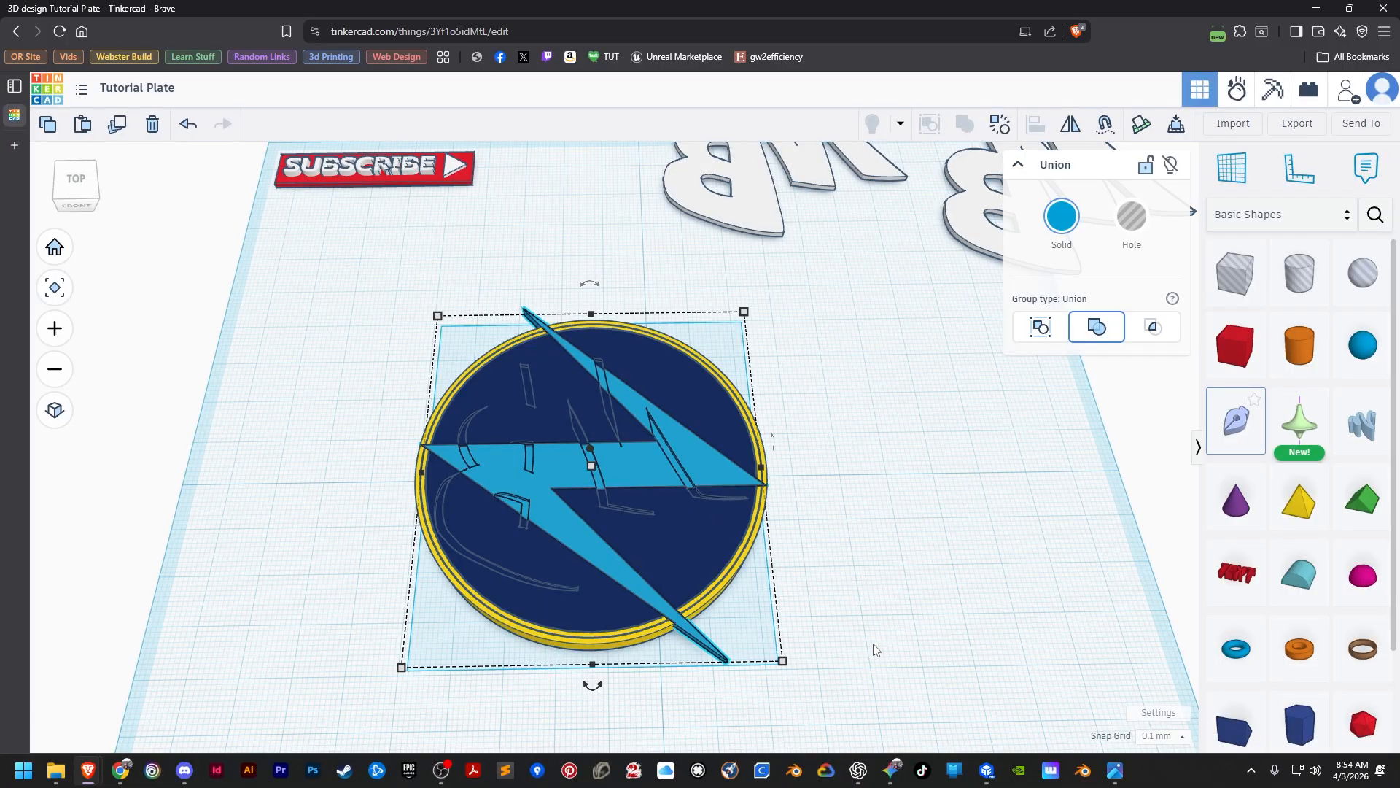
scroll(875, 648, "down", 2)
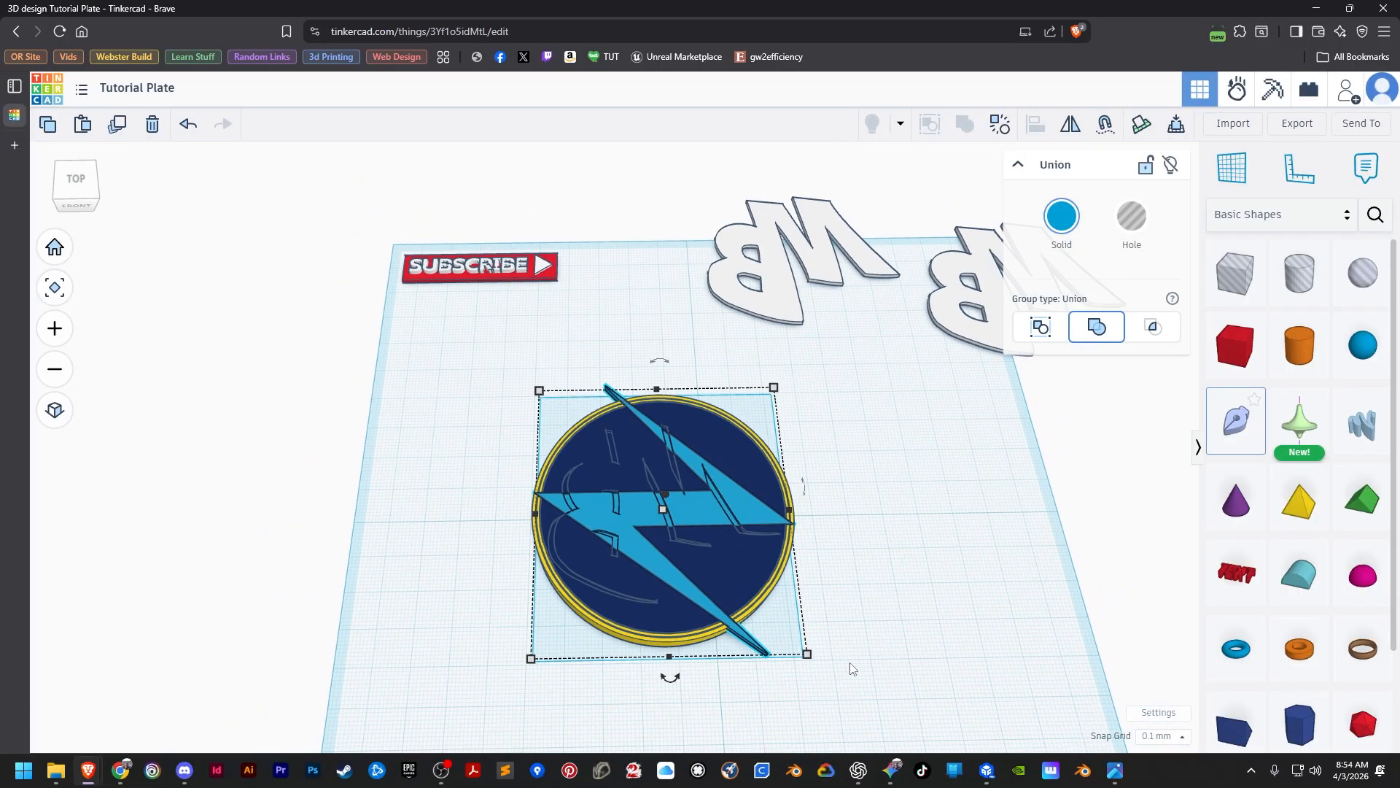
Move the remaining black shadow pieces onto the workplane beside the disc and inspect the recesses cut in the disc and bolt.
middle_click_drag(851, 663, 803, 447)
left_click_drag(724, 611, 912, 431)
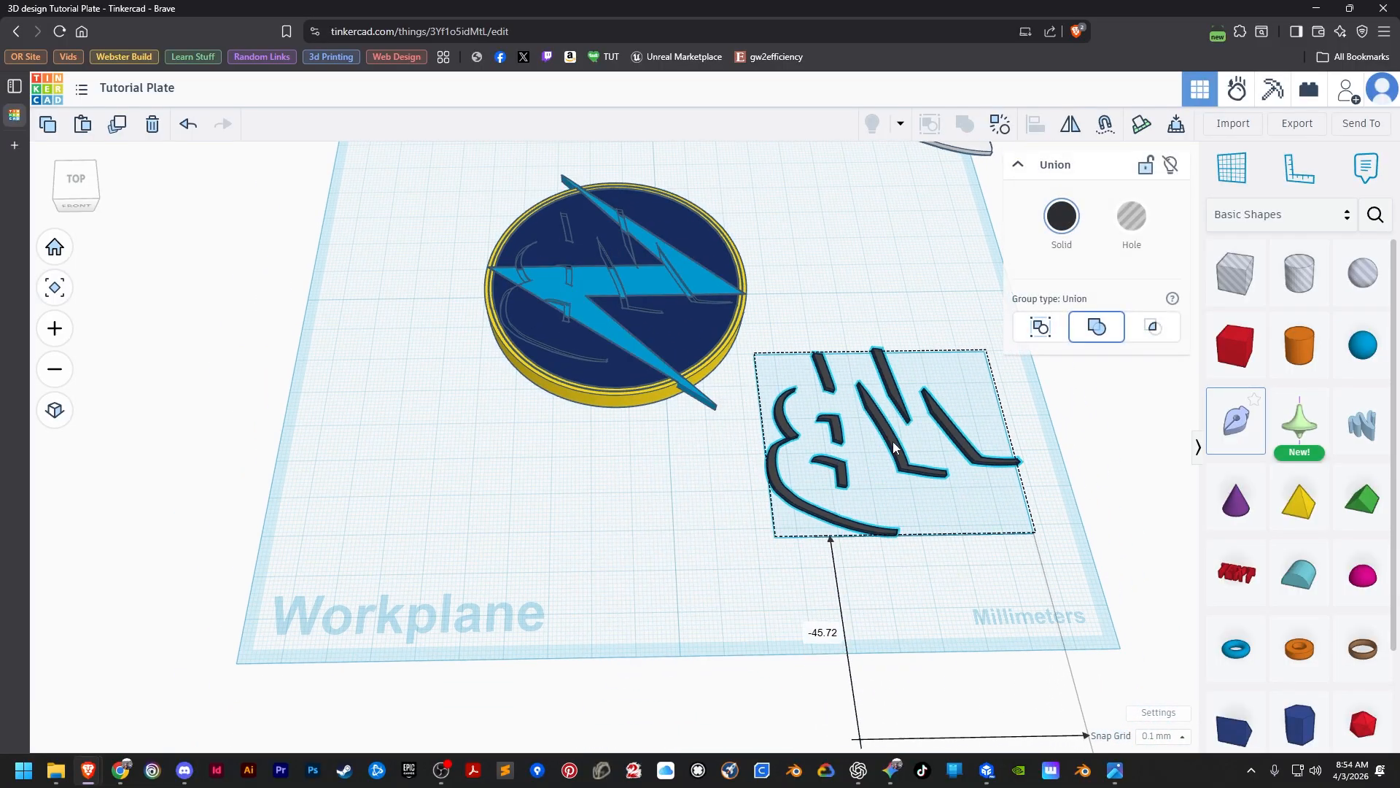
scroll(697, 537, "up", 3)
middle_click_drag(669, 476, 666, 683)
scroll(666, 683, "up", 2)
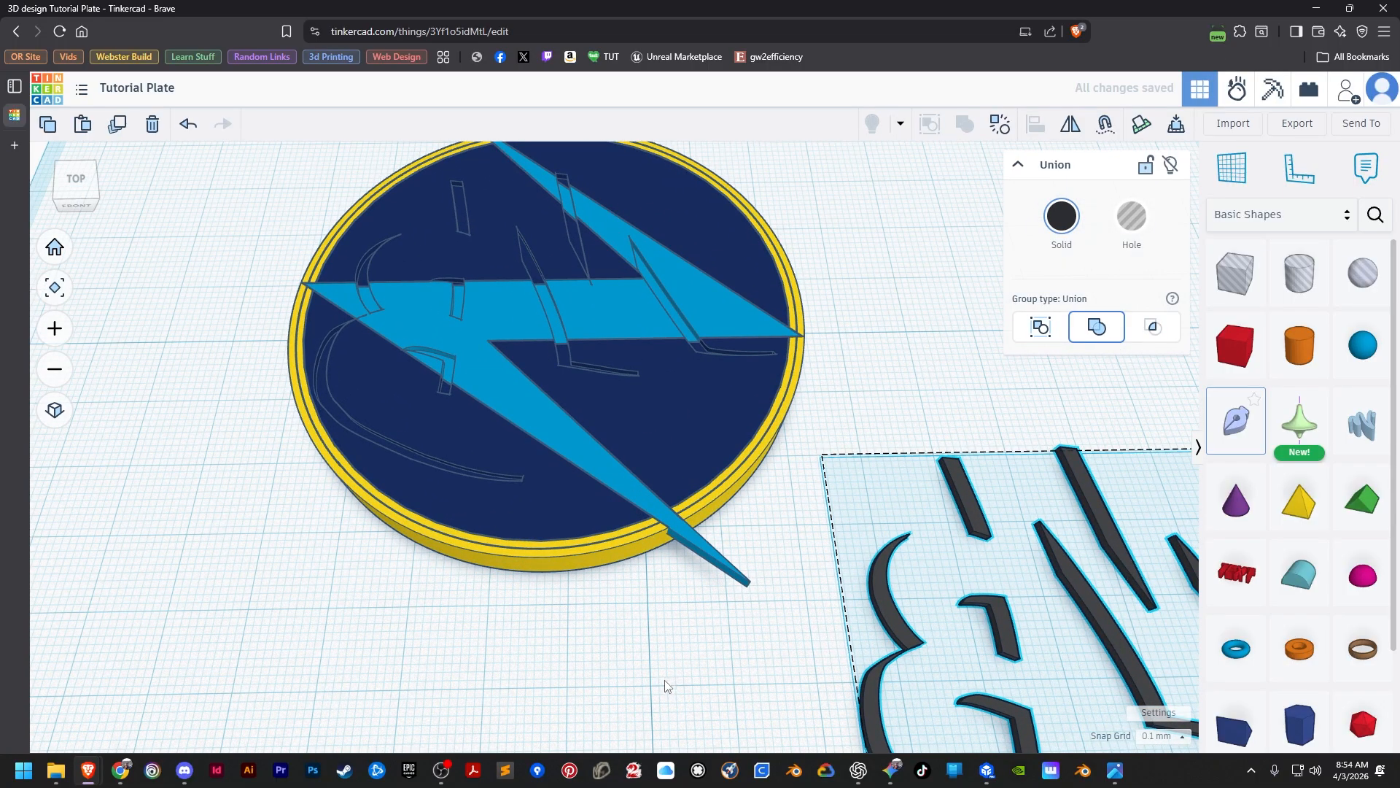
scroll(682, 718, "up", 1)
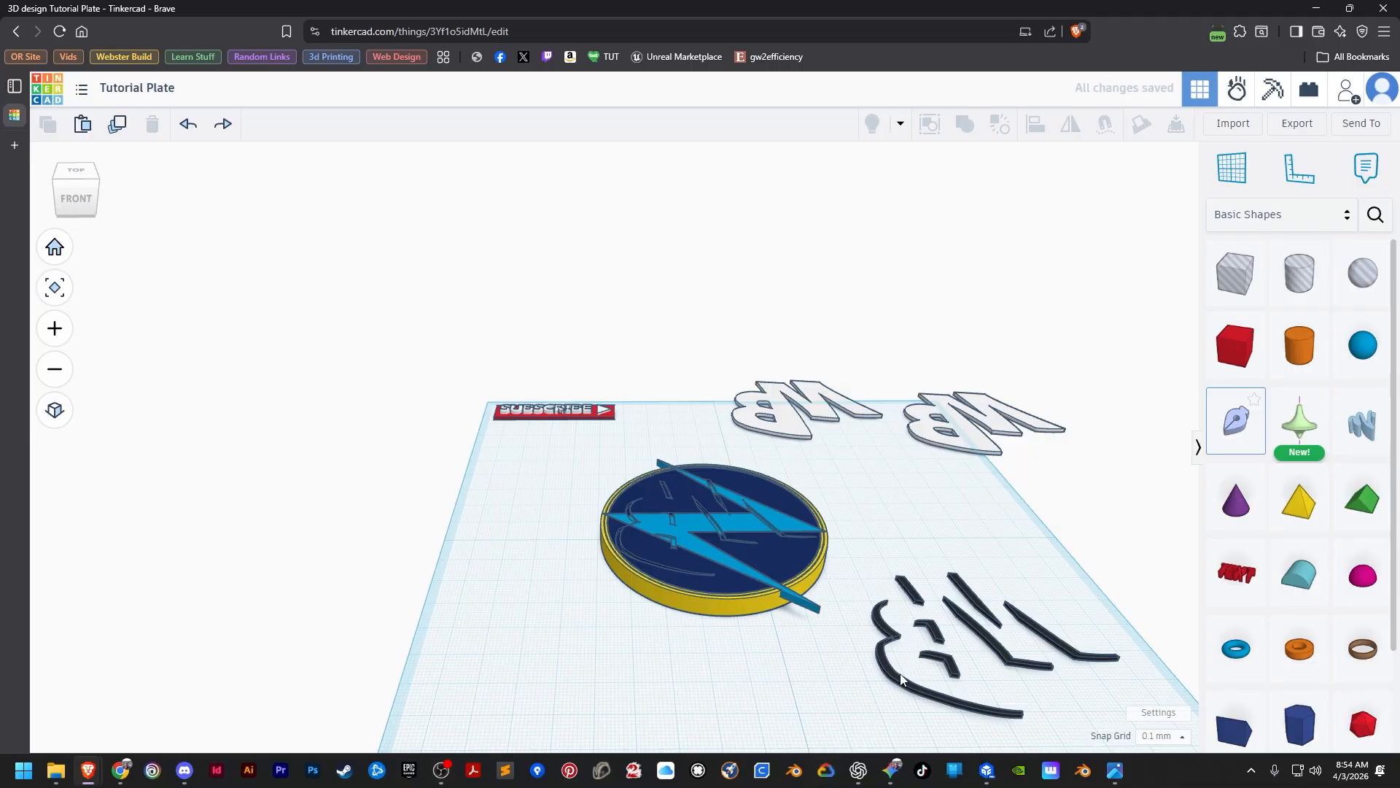
Align the remaining black shadow pieces to the yellow disc, flush with its top and centred in both horizontal directions.
left_click(900, 672)
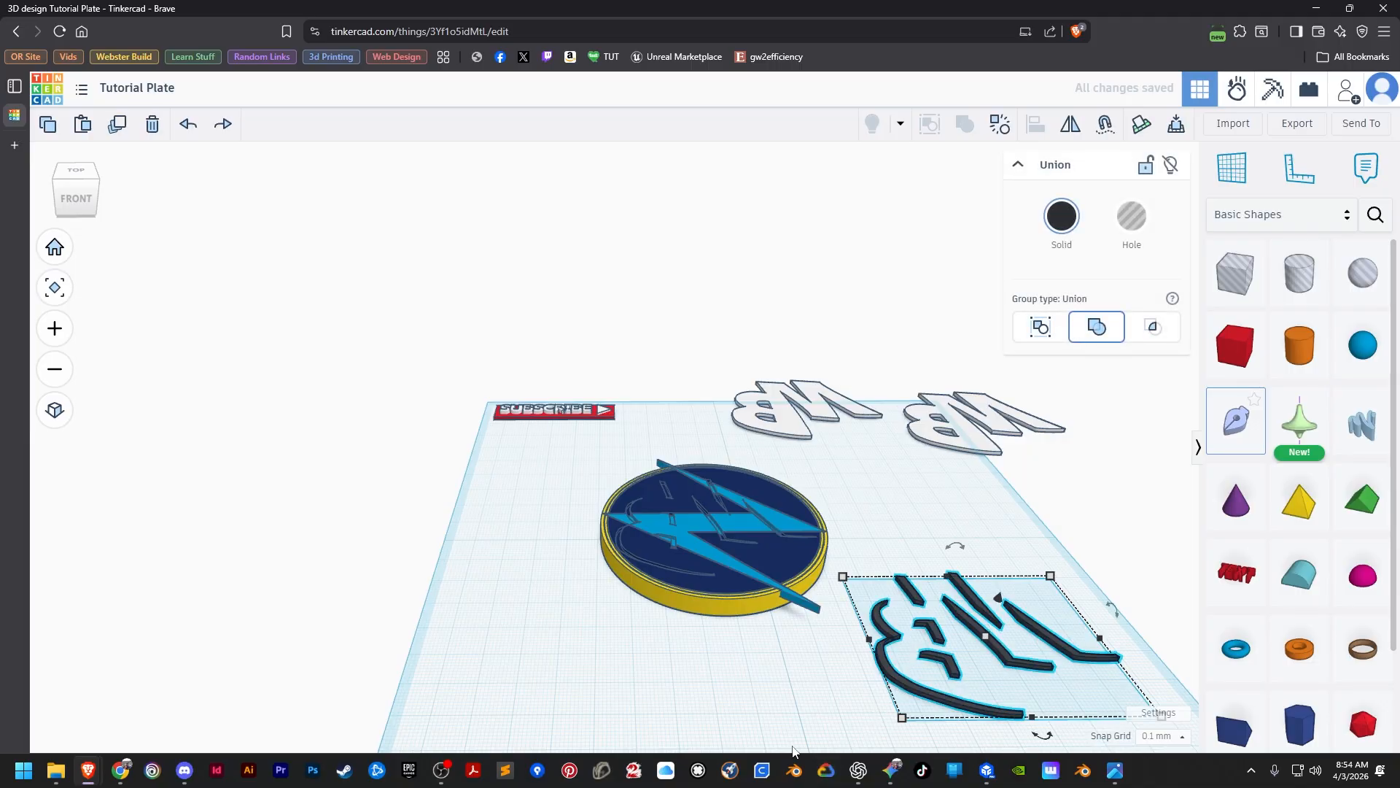
left_click(729, 605, "shift")
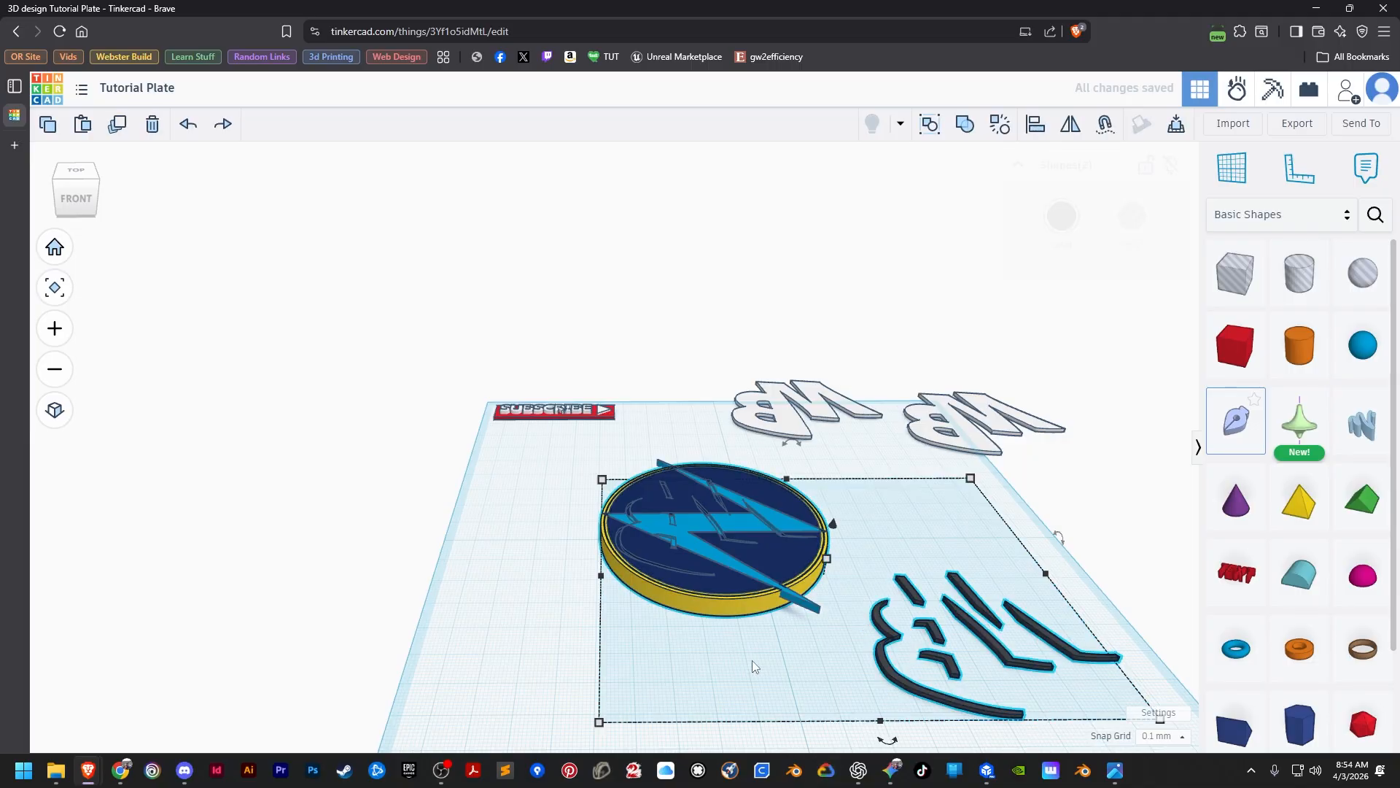
left_click(1035, 125)
left_click(715, 606)
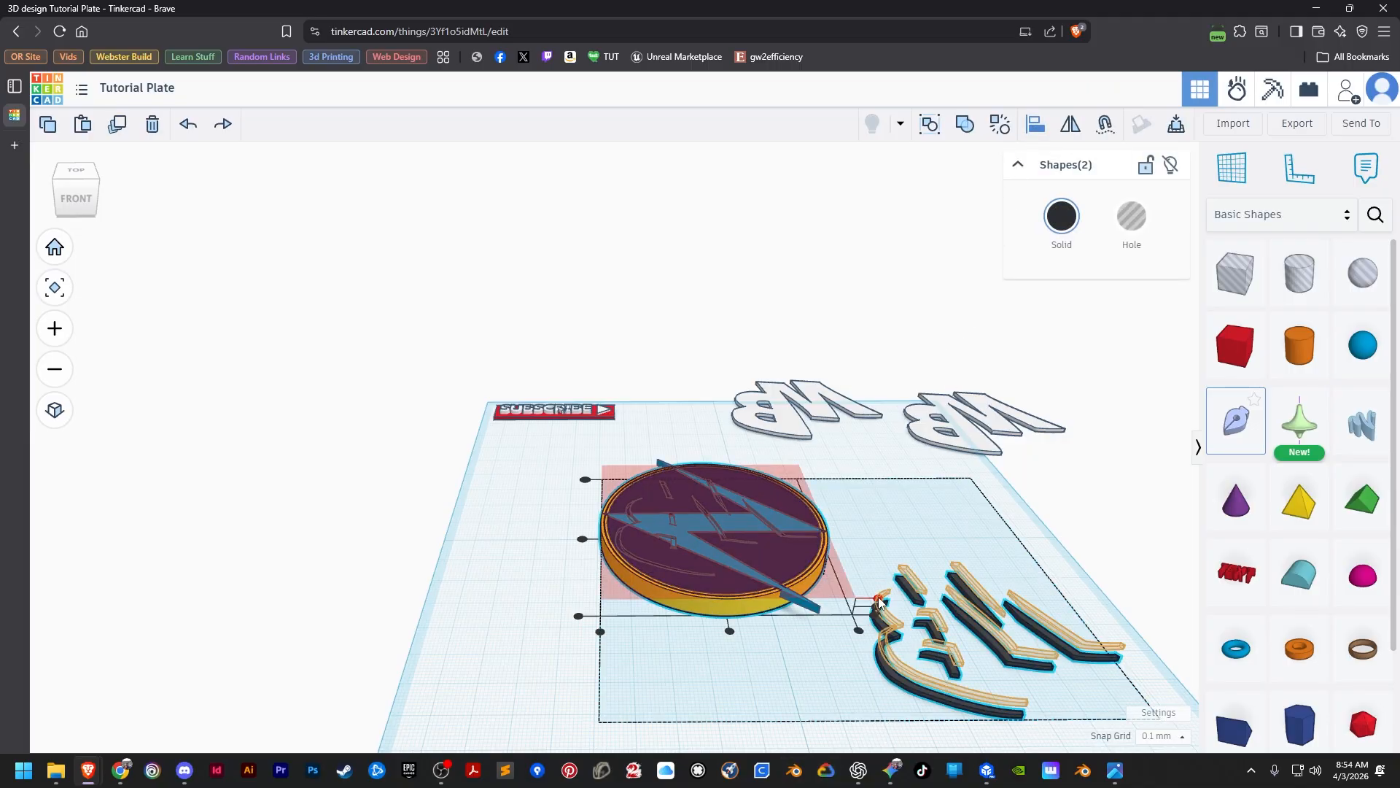
left_click(879, 614)
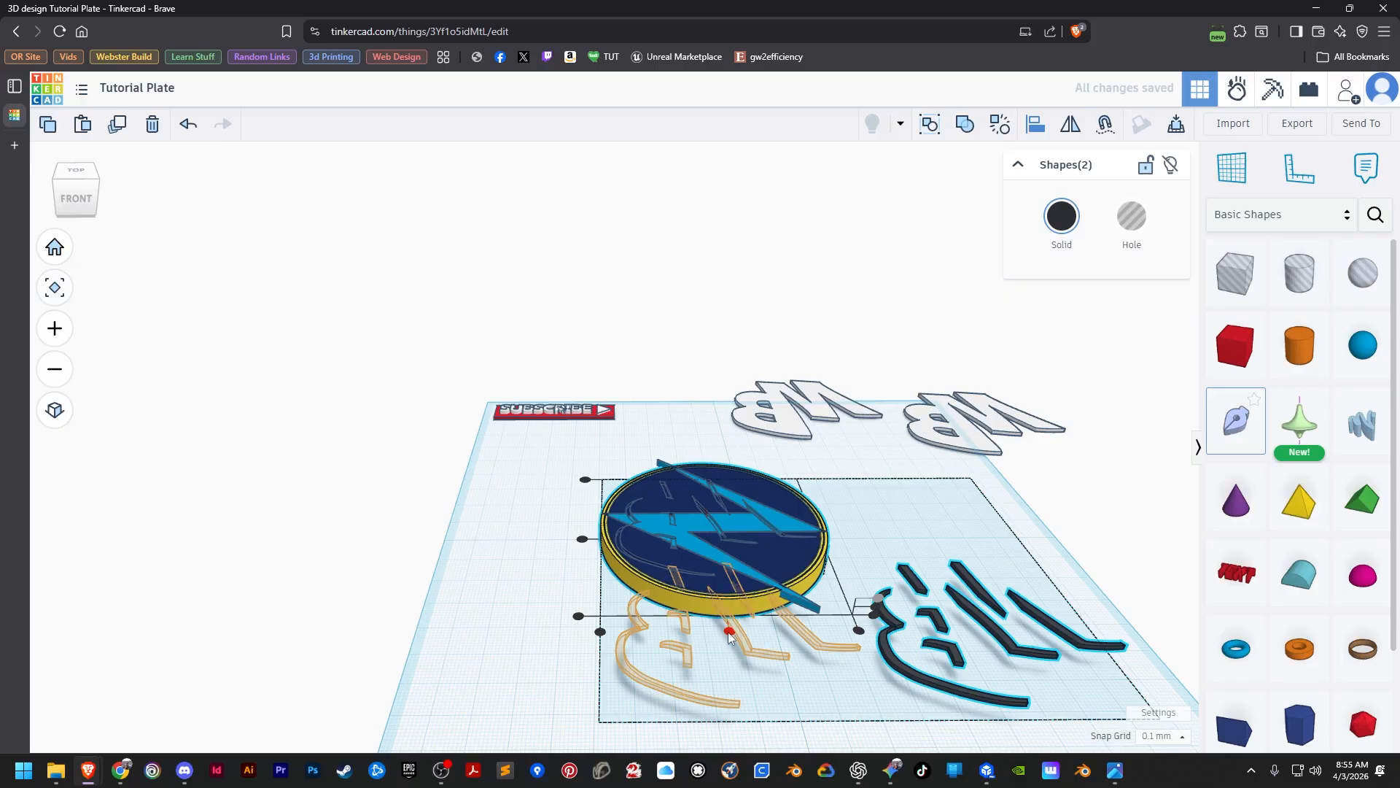
left_click(729, 631)
left_click(582, 538)
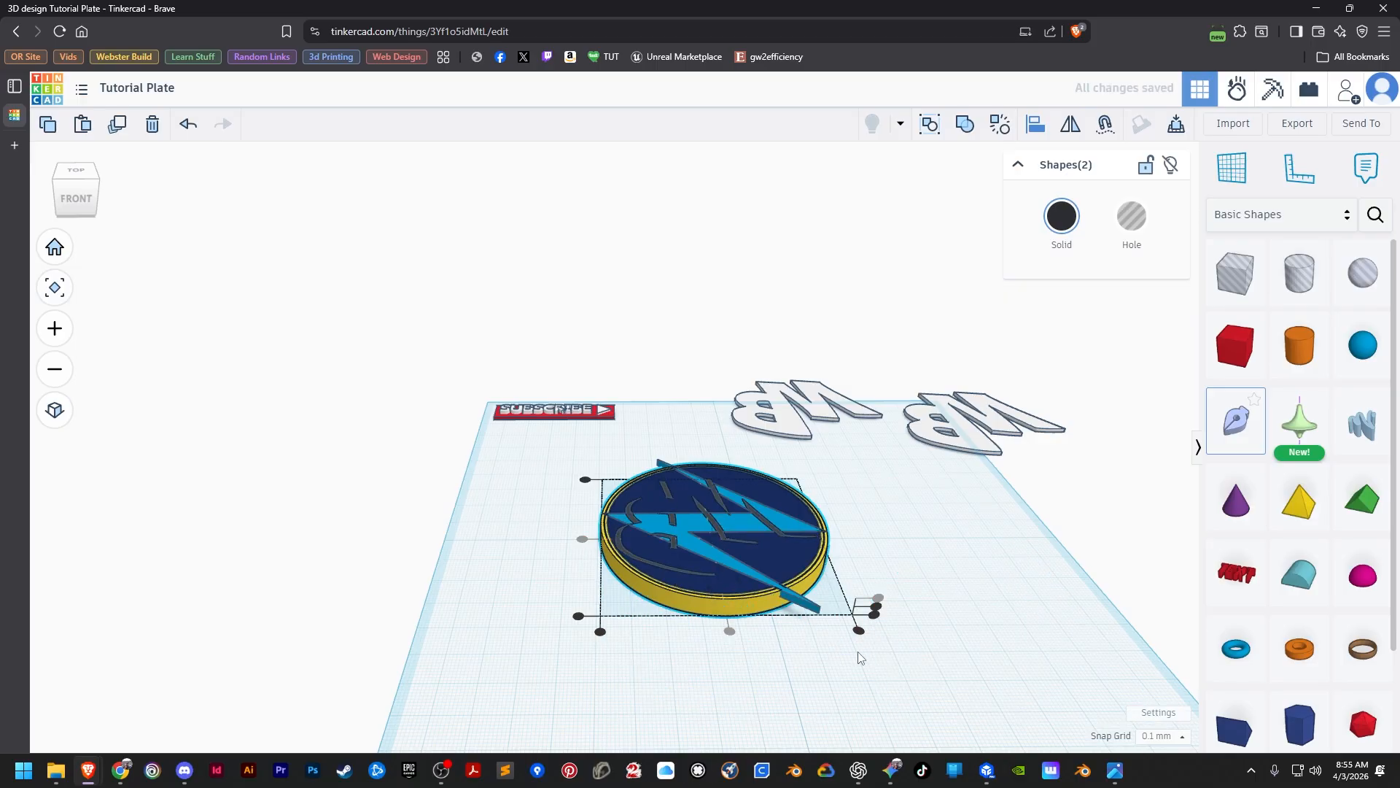
right_click_drag(888, 532, 884, 621)
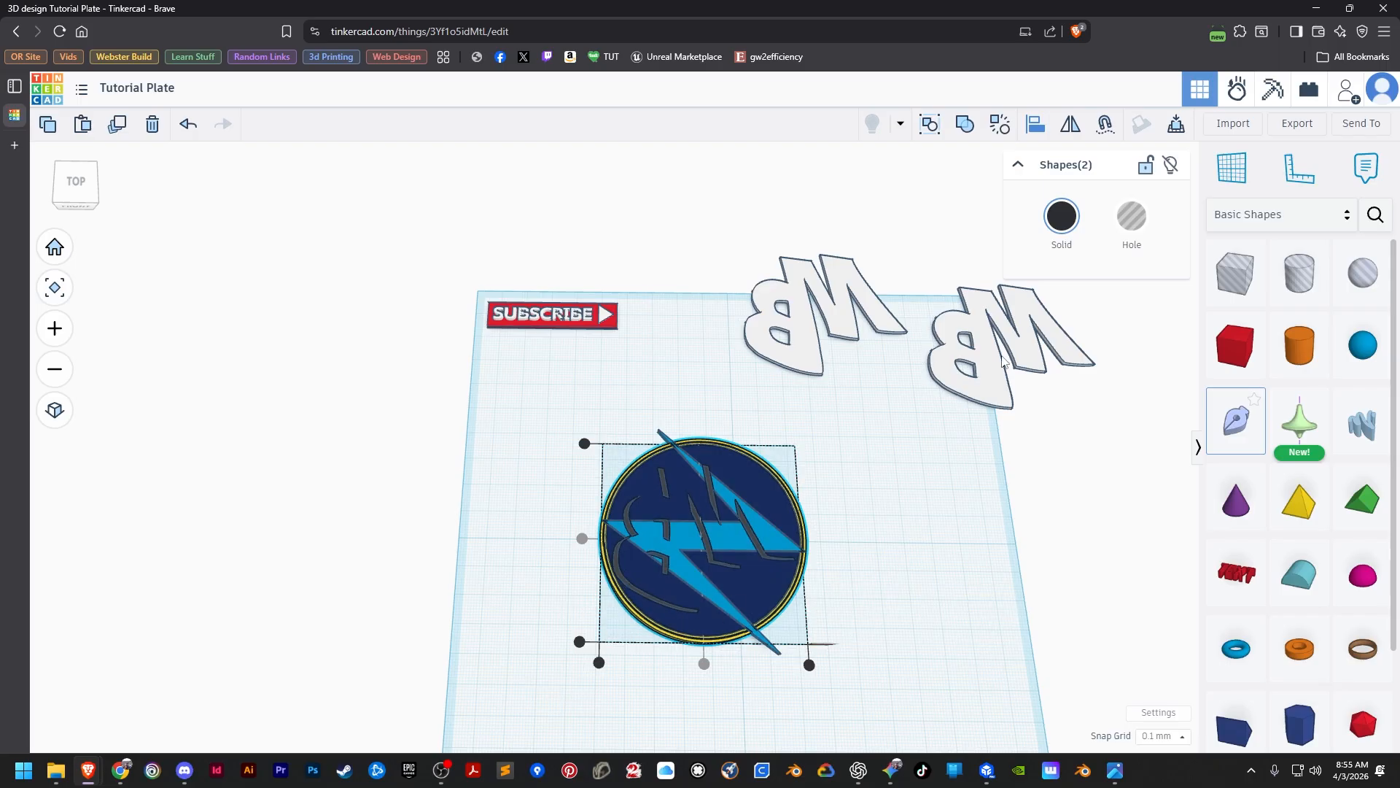
left_click(838, 590)
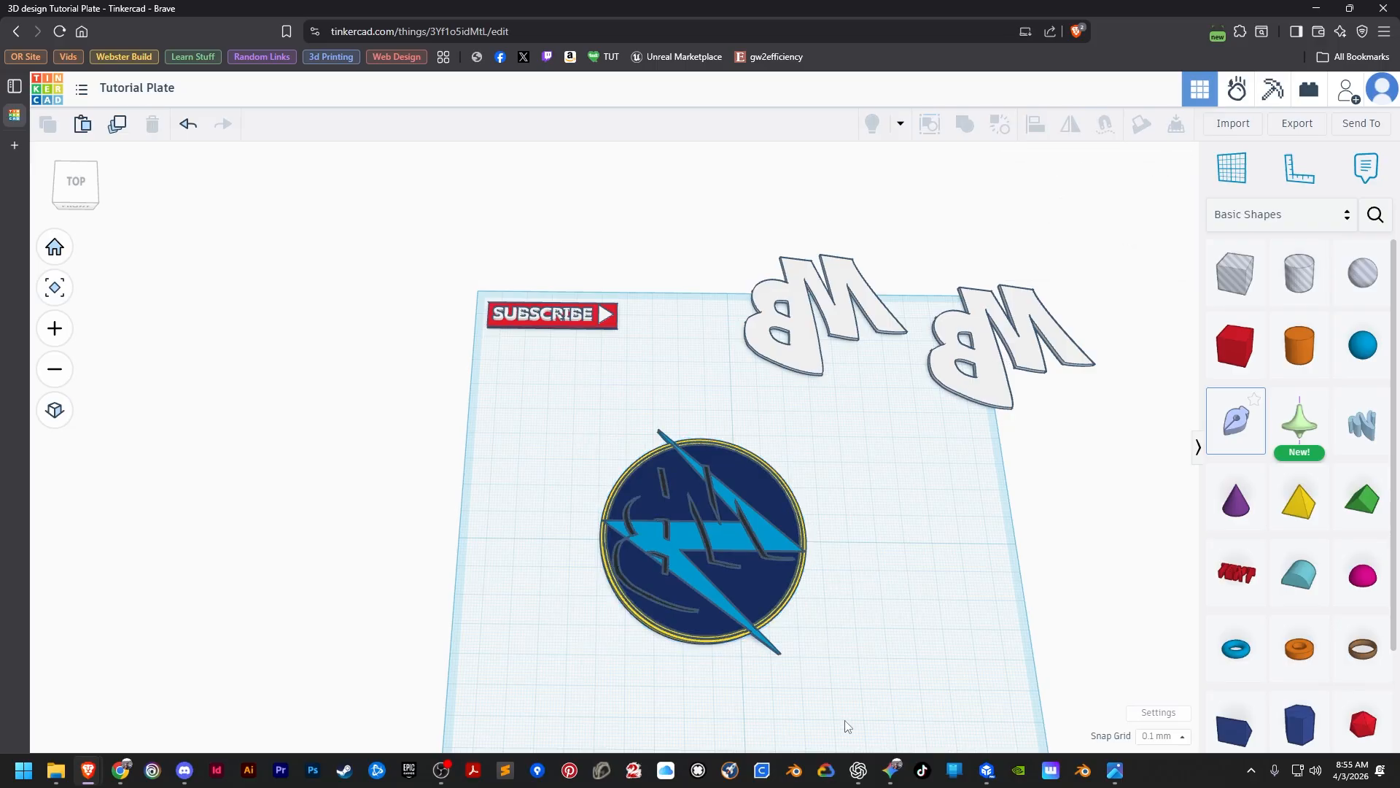
Make a copy of the black shadow pieces seated in the disc and place it beside the disc.
left_click(706, 536)
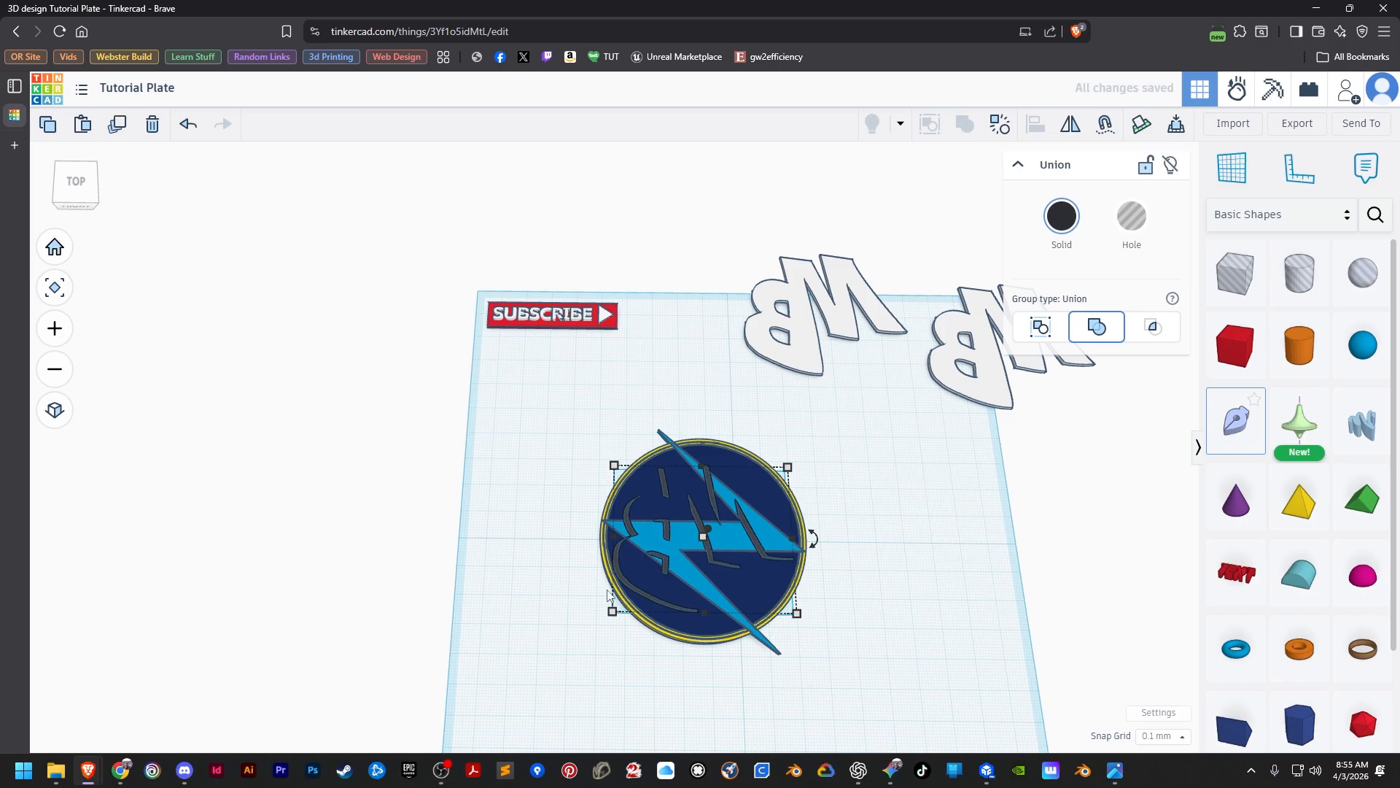
left_click_drag(614, 567, 429, 579)
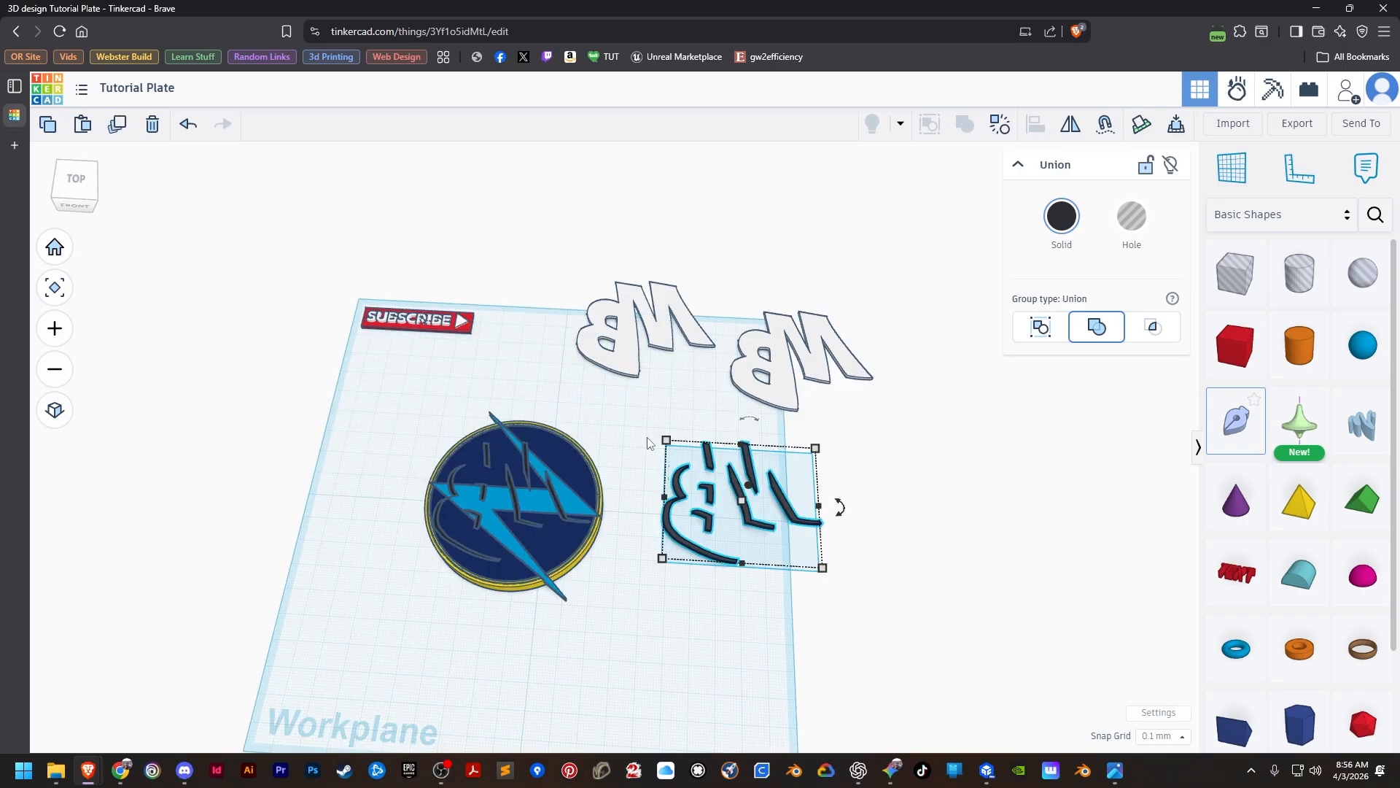
left_click(674, 534)
left_click(675, 534)
Align the copied black shadow pieces to the outer white MB letters, flush with their top and centred in both horizontal directions.
left_click(839, 497)
left_click(707, 461)
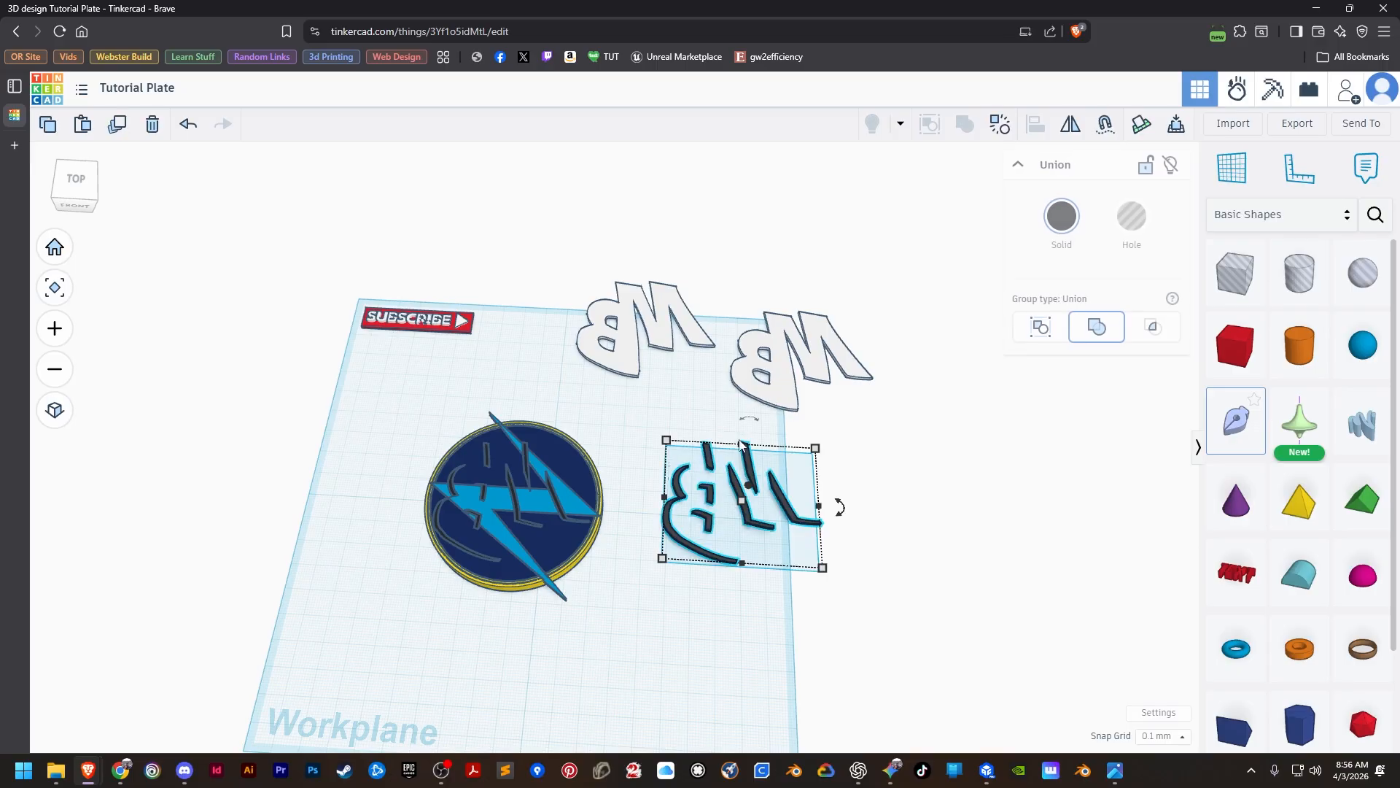
left_click(762, 375, "shift")
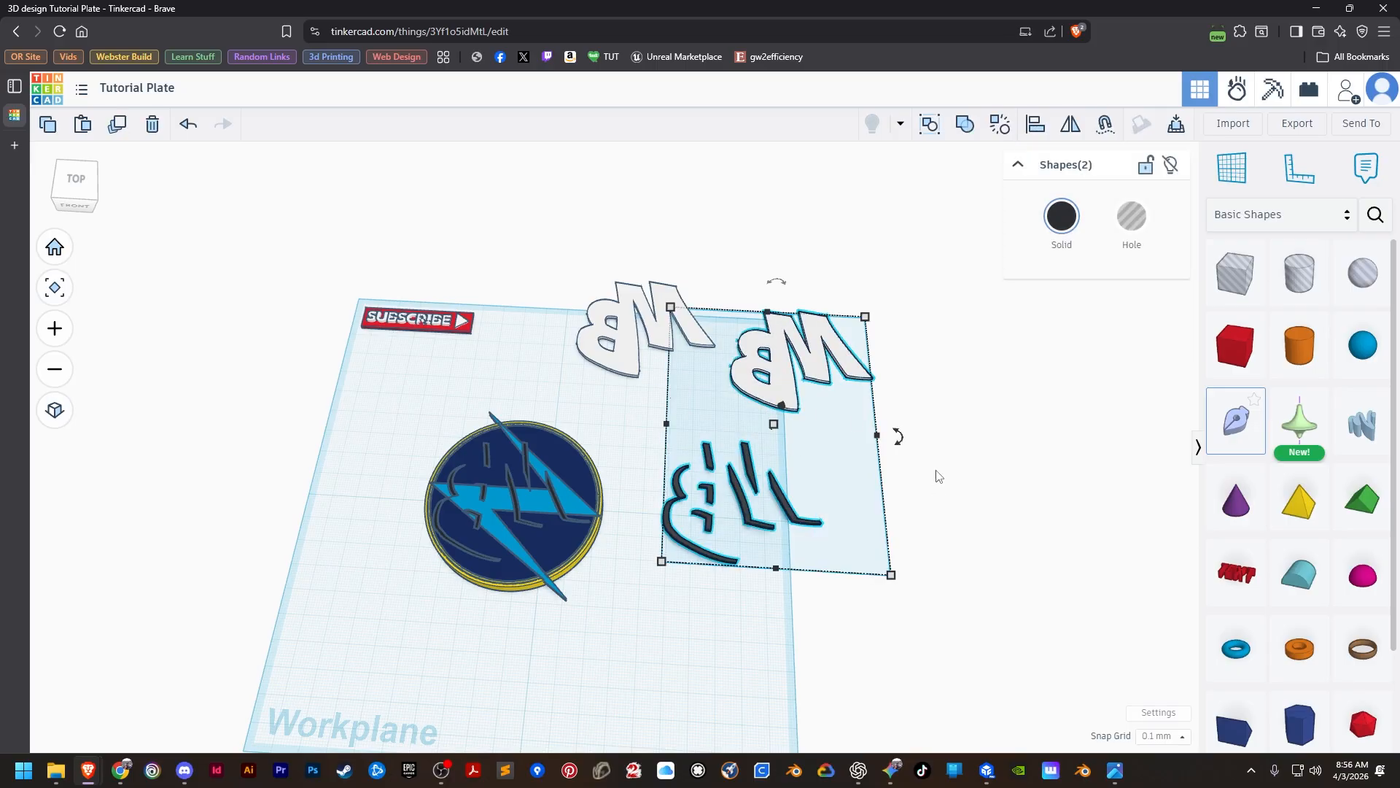
left_click(1036, 124)
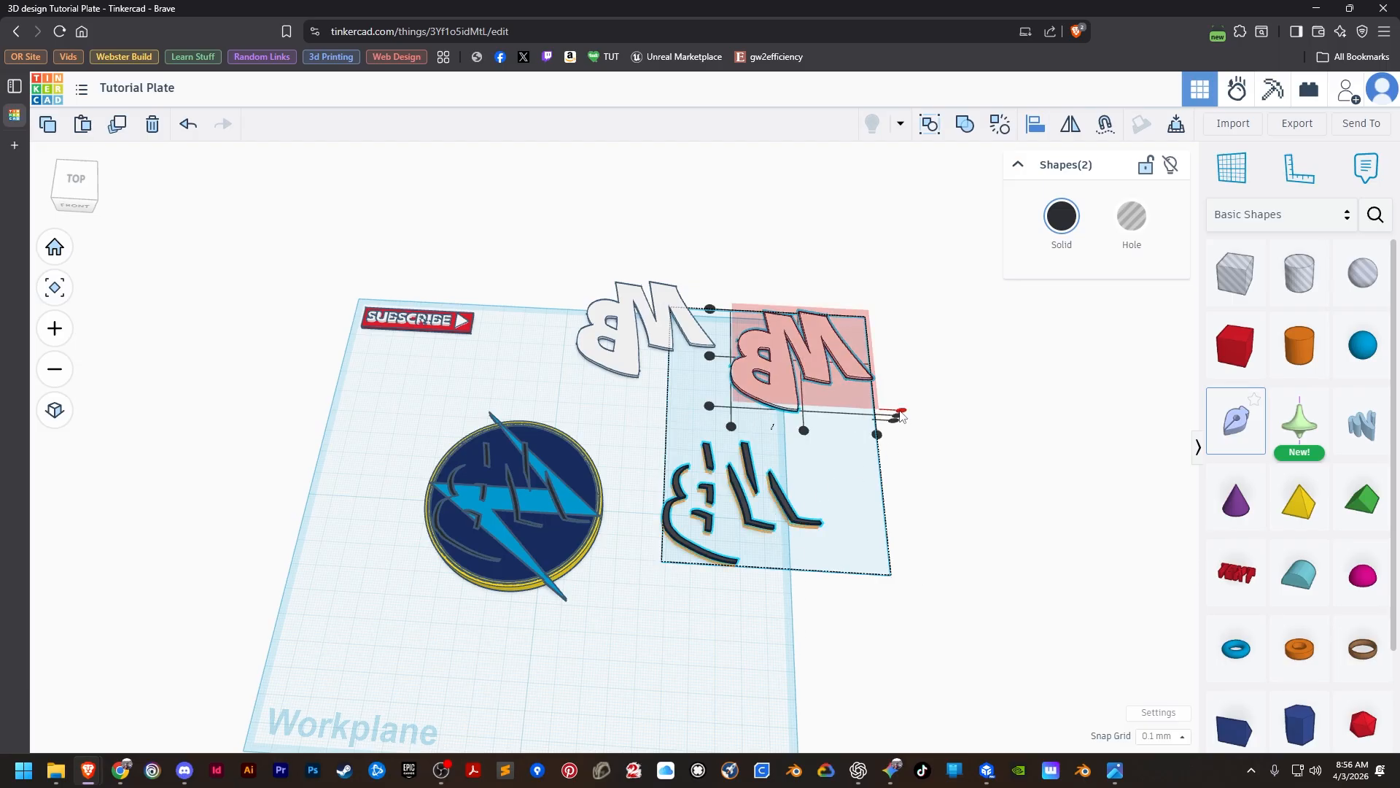
left_click(899, 414)
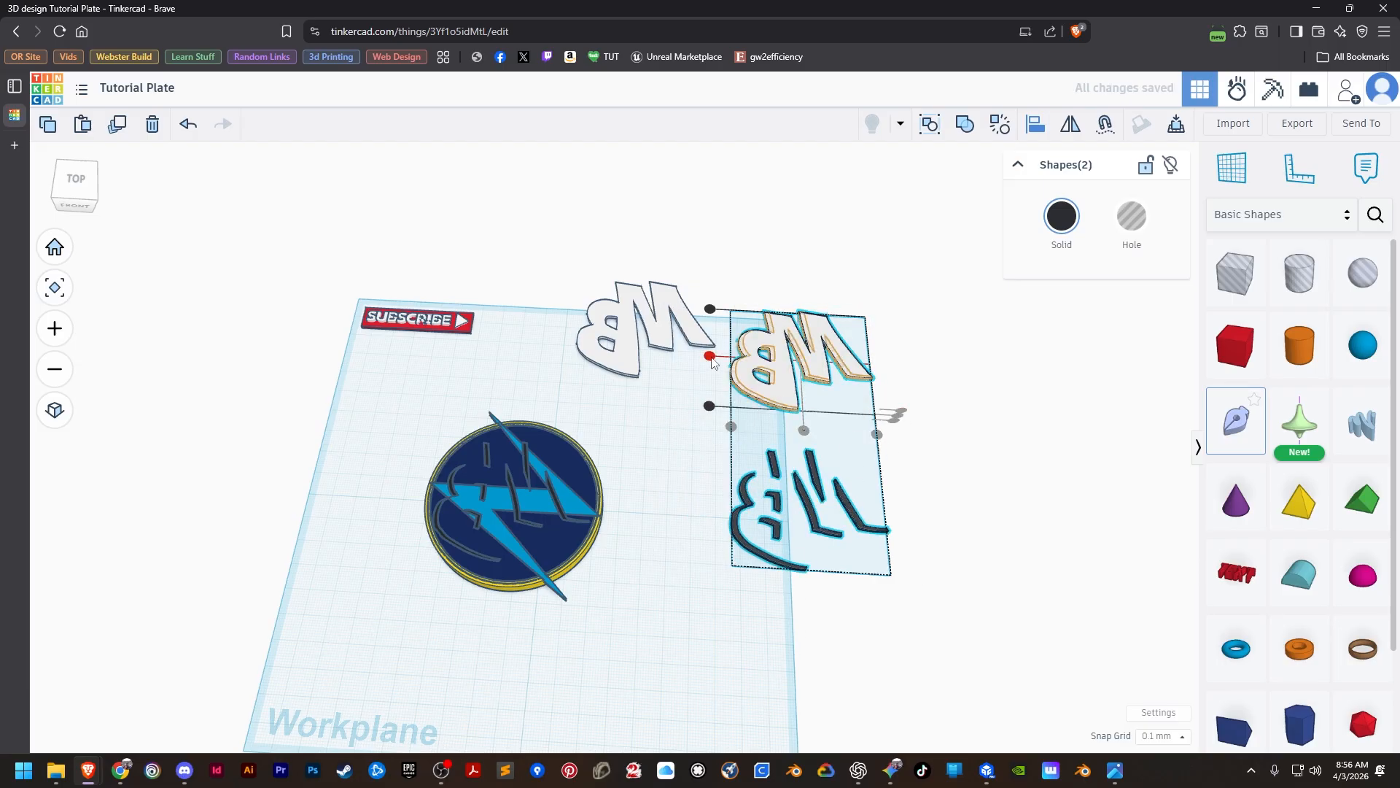
left_click(710, 356)
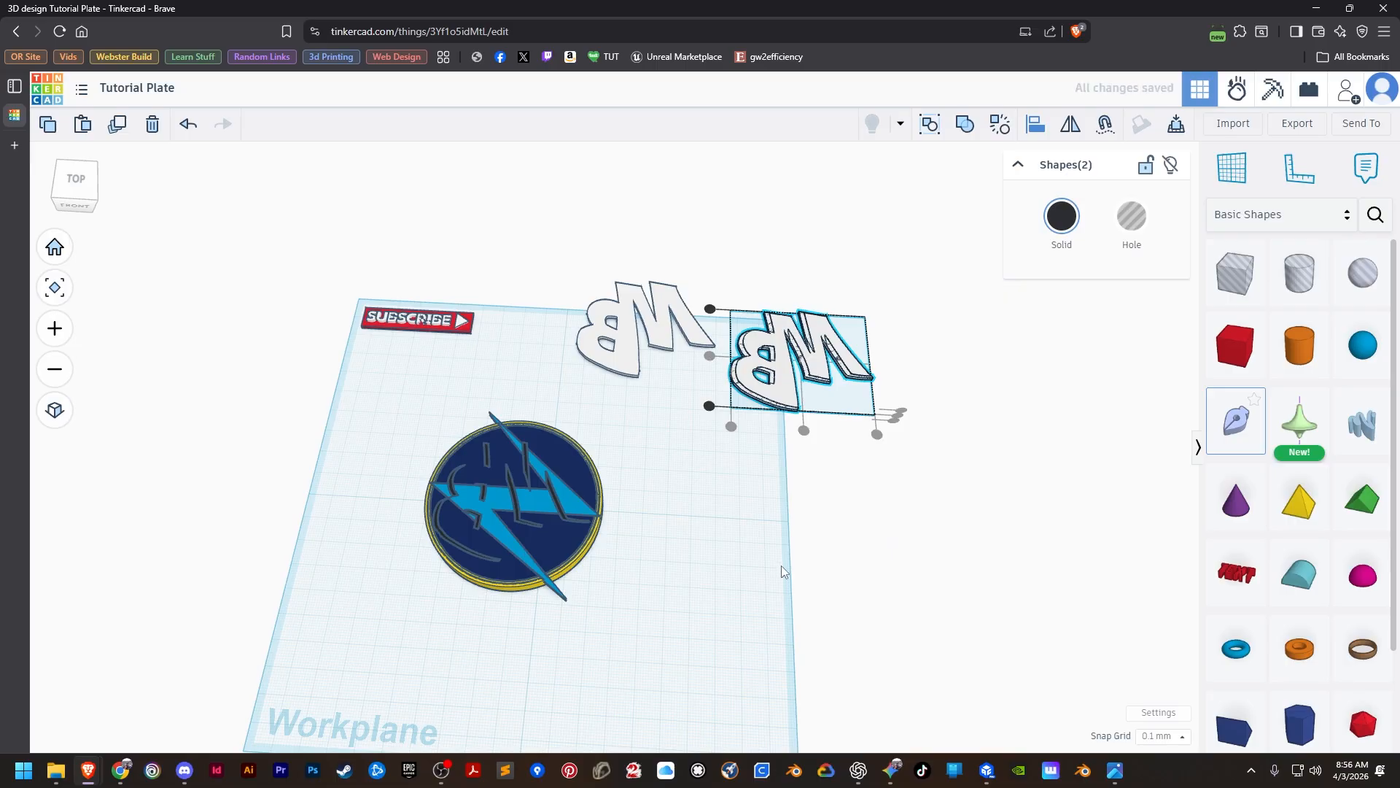
Turn the shadow pieces on the outer white MB letters into a hole and group them to cut the shadow out of the letters.
scroll(781, 565, "up", 3)
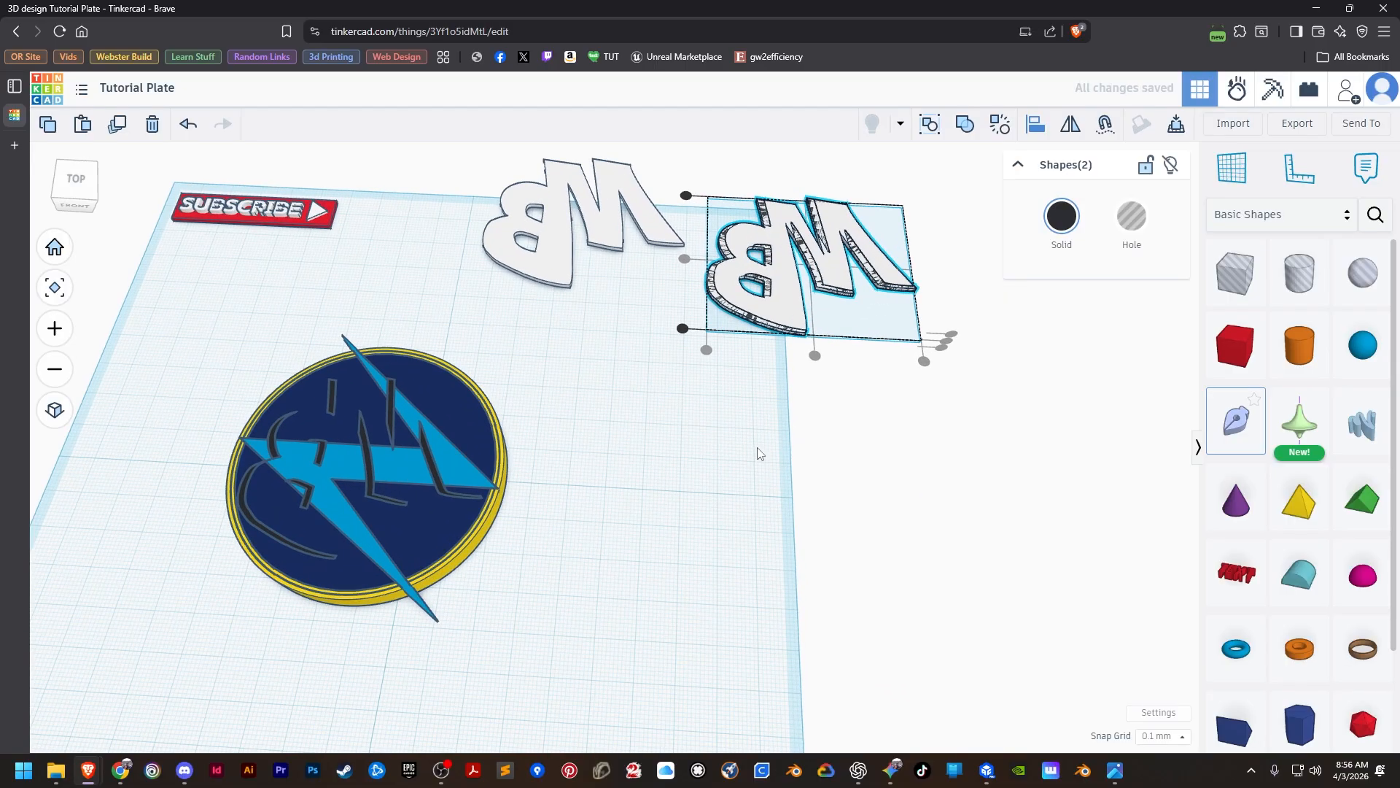
scroll(729, 729, "up", 3)
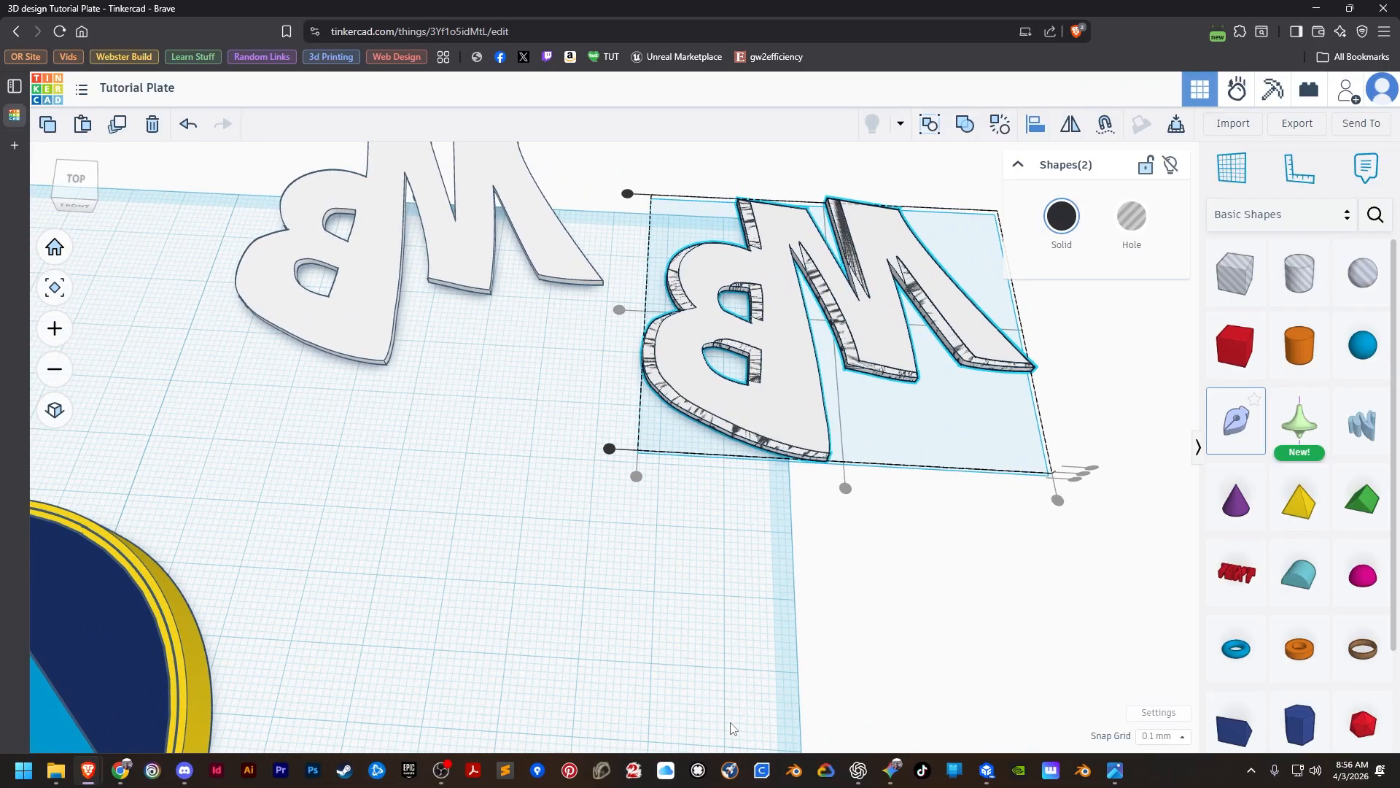
left_click(735, 601)
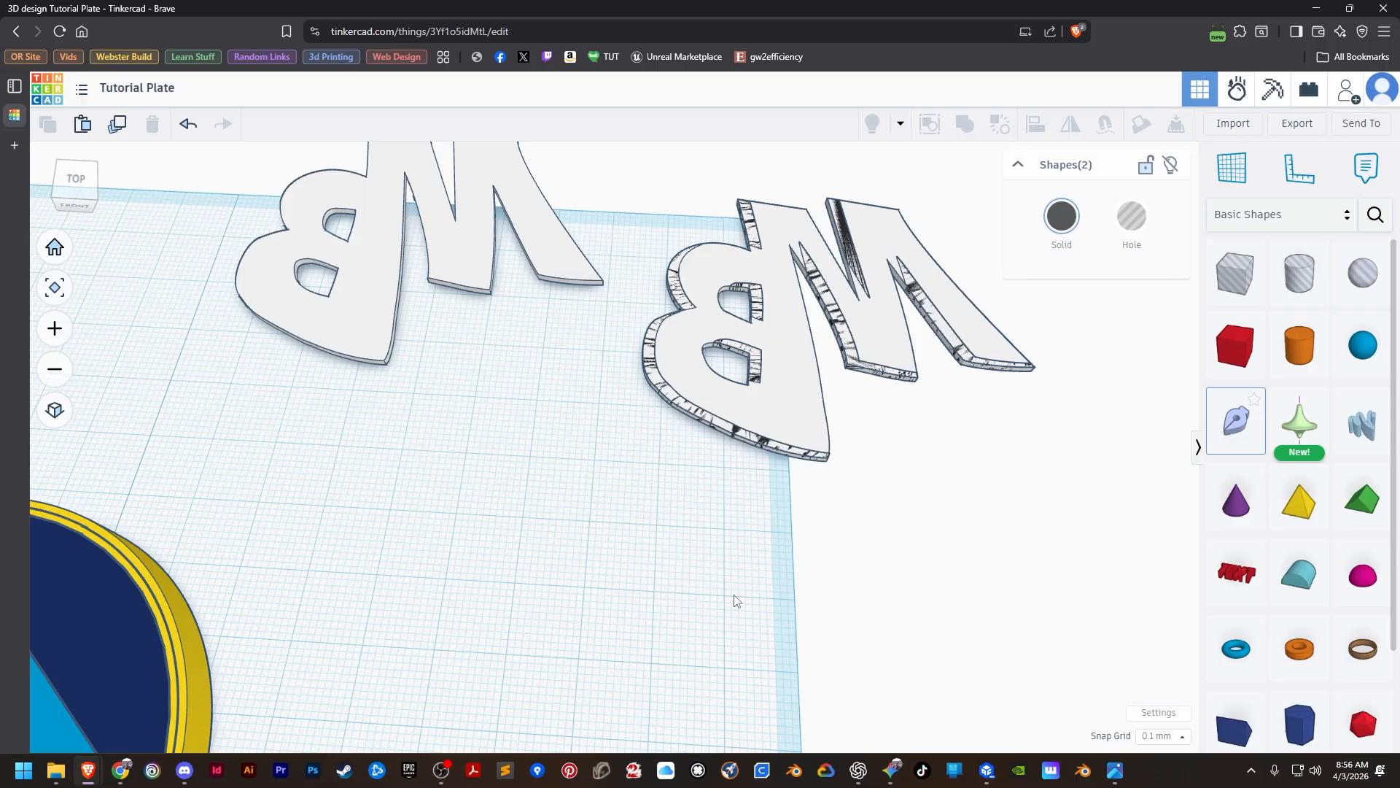
left_click(736, 435)
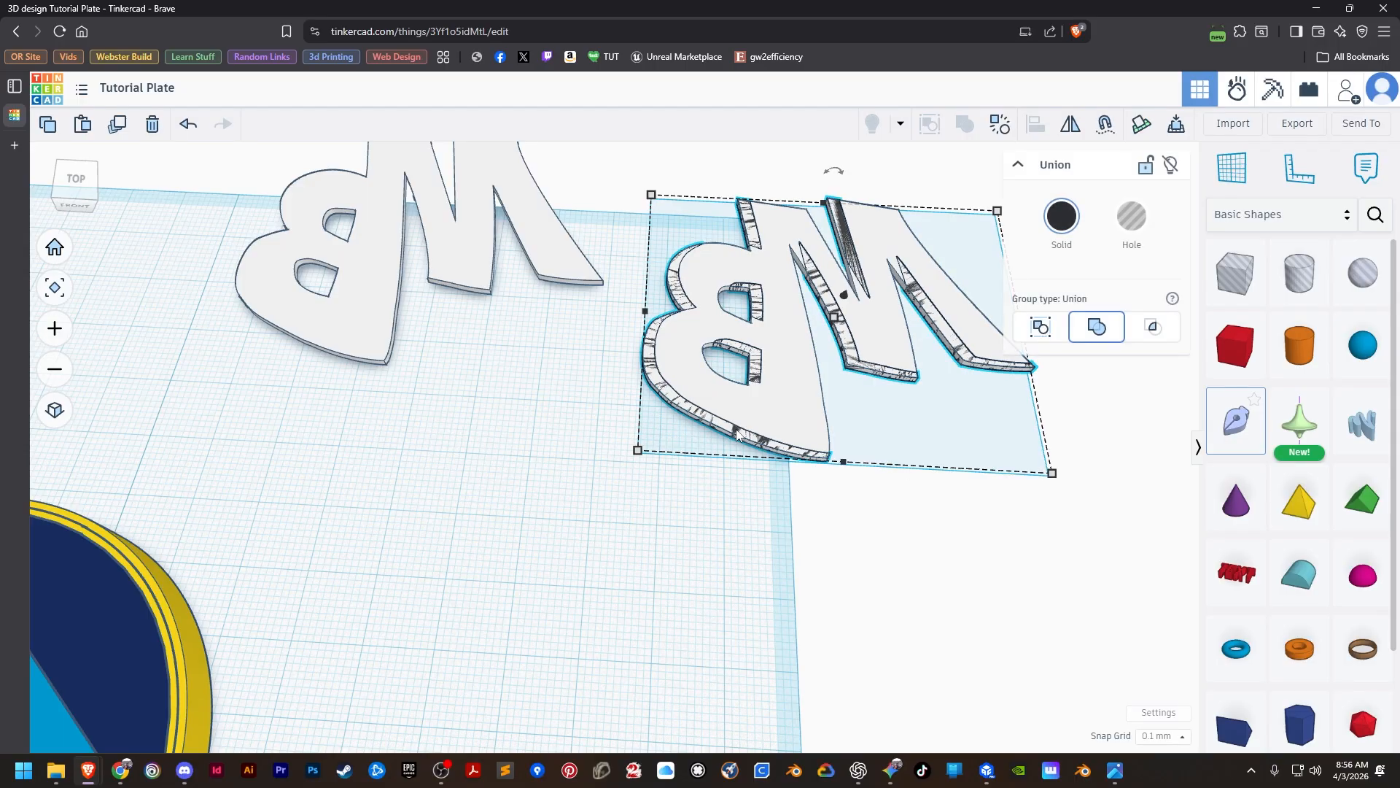
left_click(1127, 218)
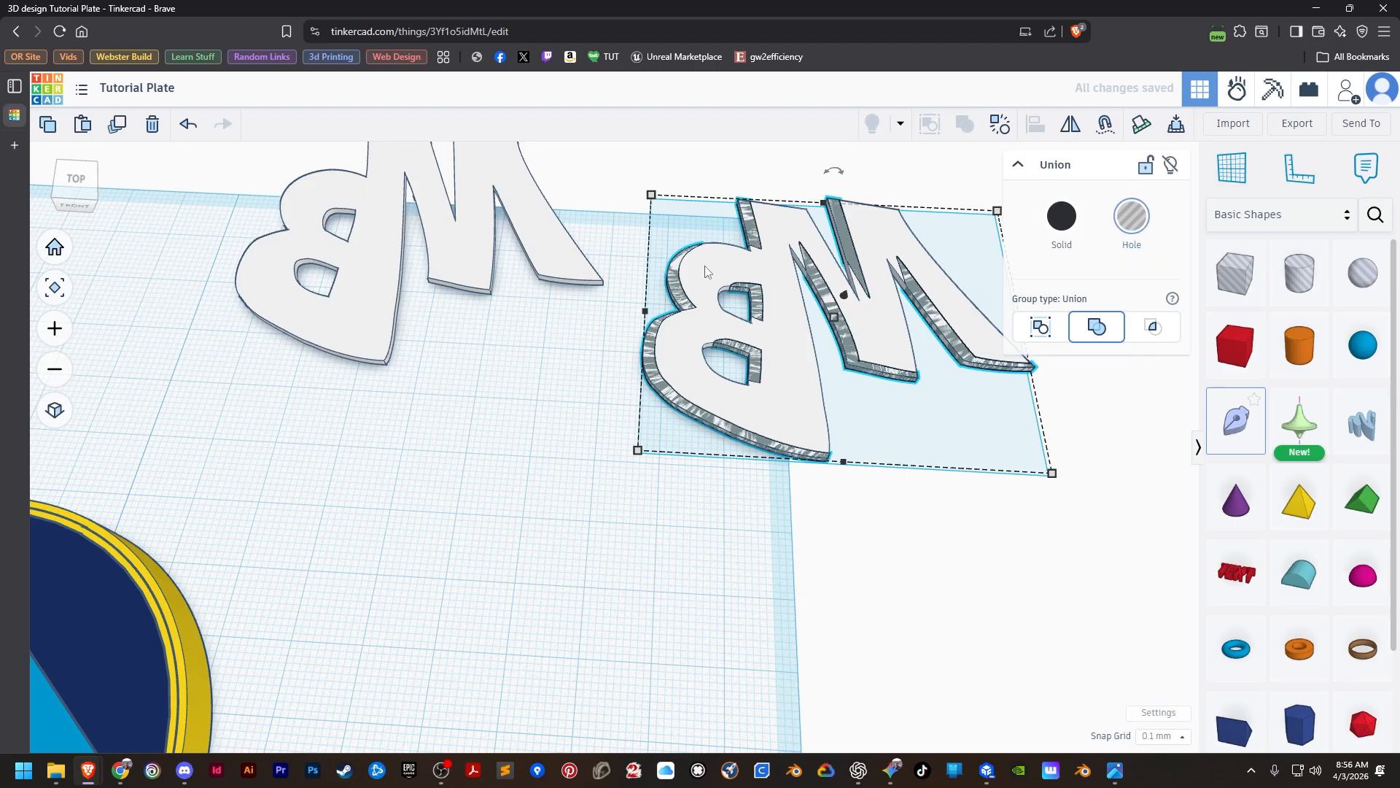
left_click(666, 503)
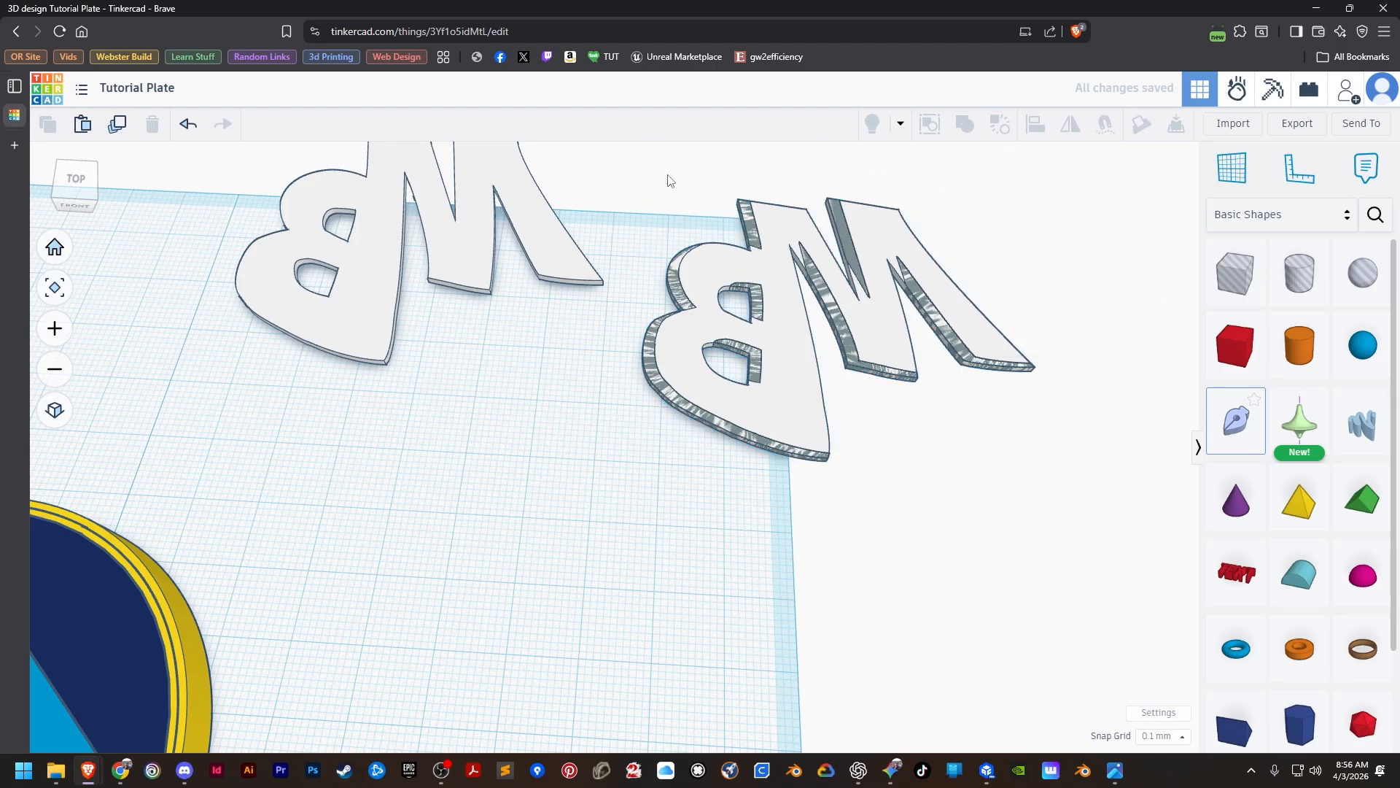
left_click_drag(666, 178, 912, 505)
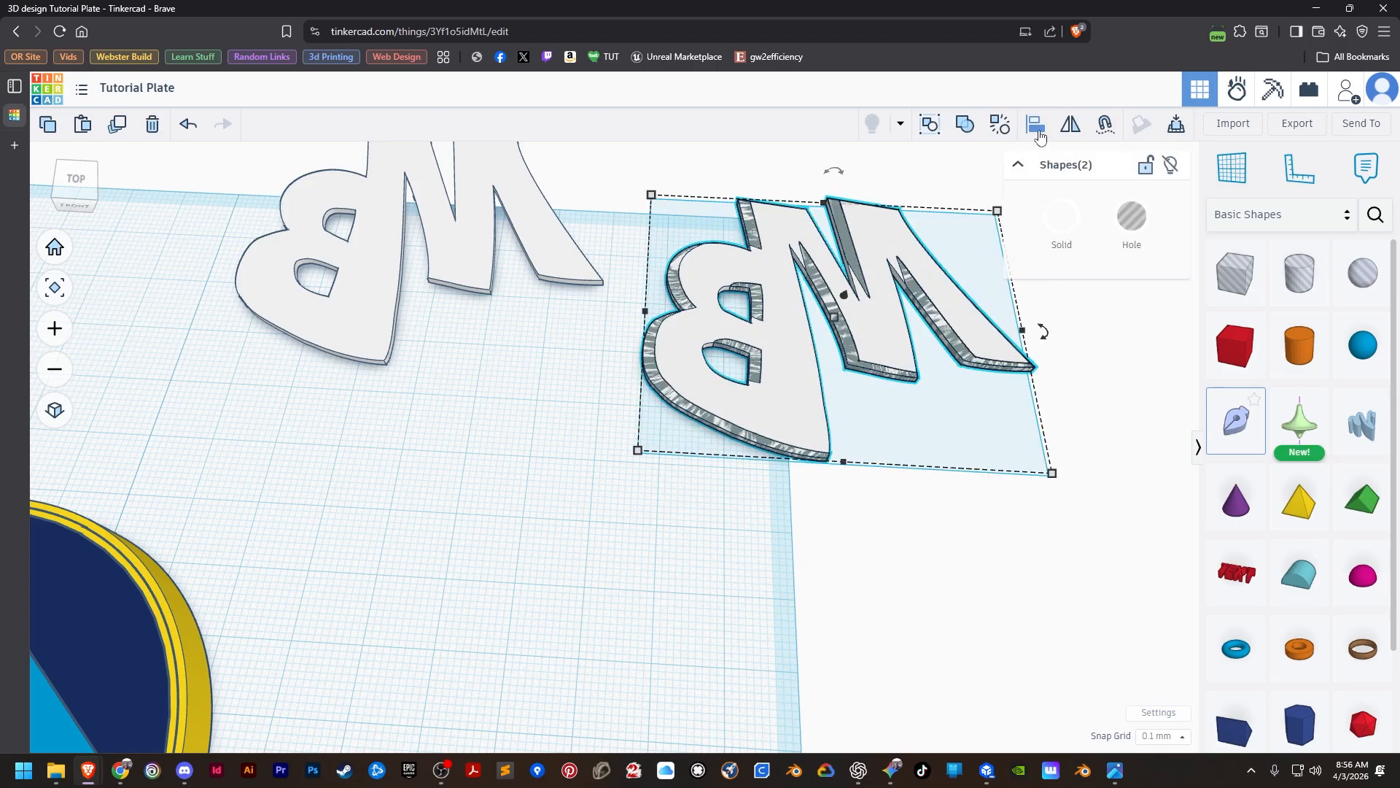
key("ctrl+g")
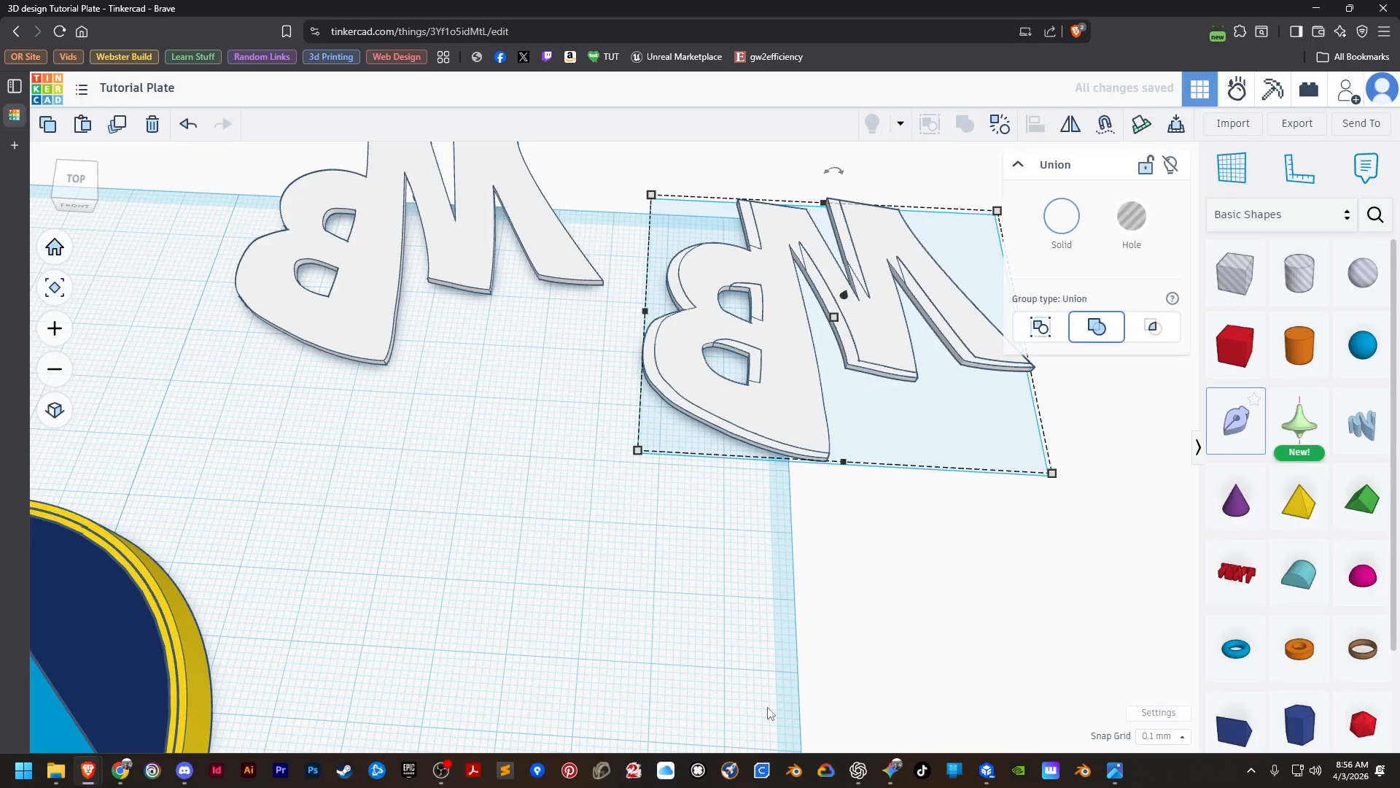
Make two copies of the cut white MB letters and place them in a column beside the disc, in front of the original.
scroll(739, 695, "down", 5)
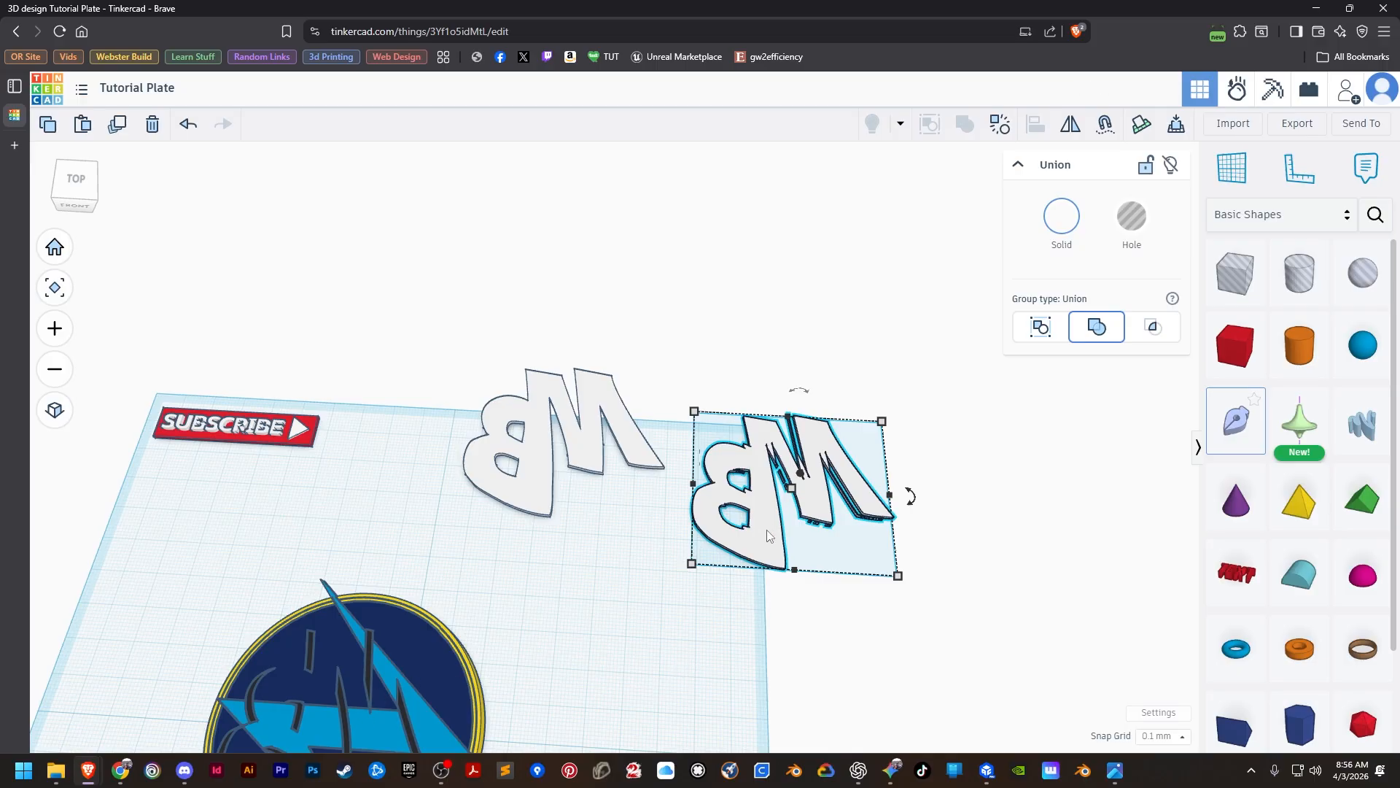
left_click(645, 638)
left_click(767, 539)
left_click_drag(767, 538, 160, 576, "alt")
left_click(572, 636)
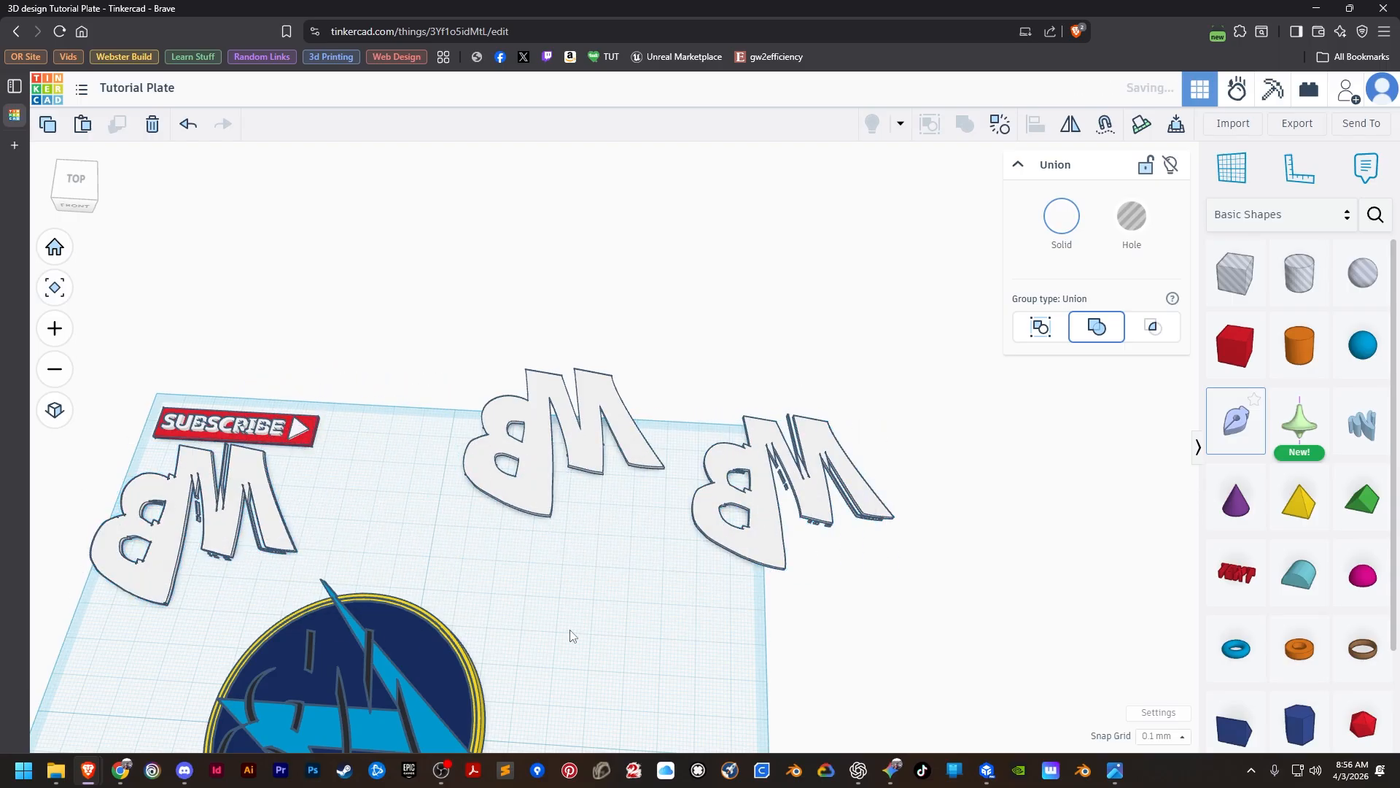
left_click_drag(234, 538, 744, 690)
scroll(795, 597, "down", 4)
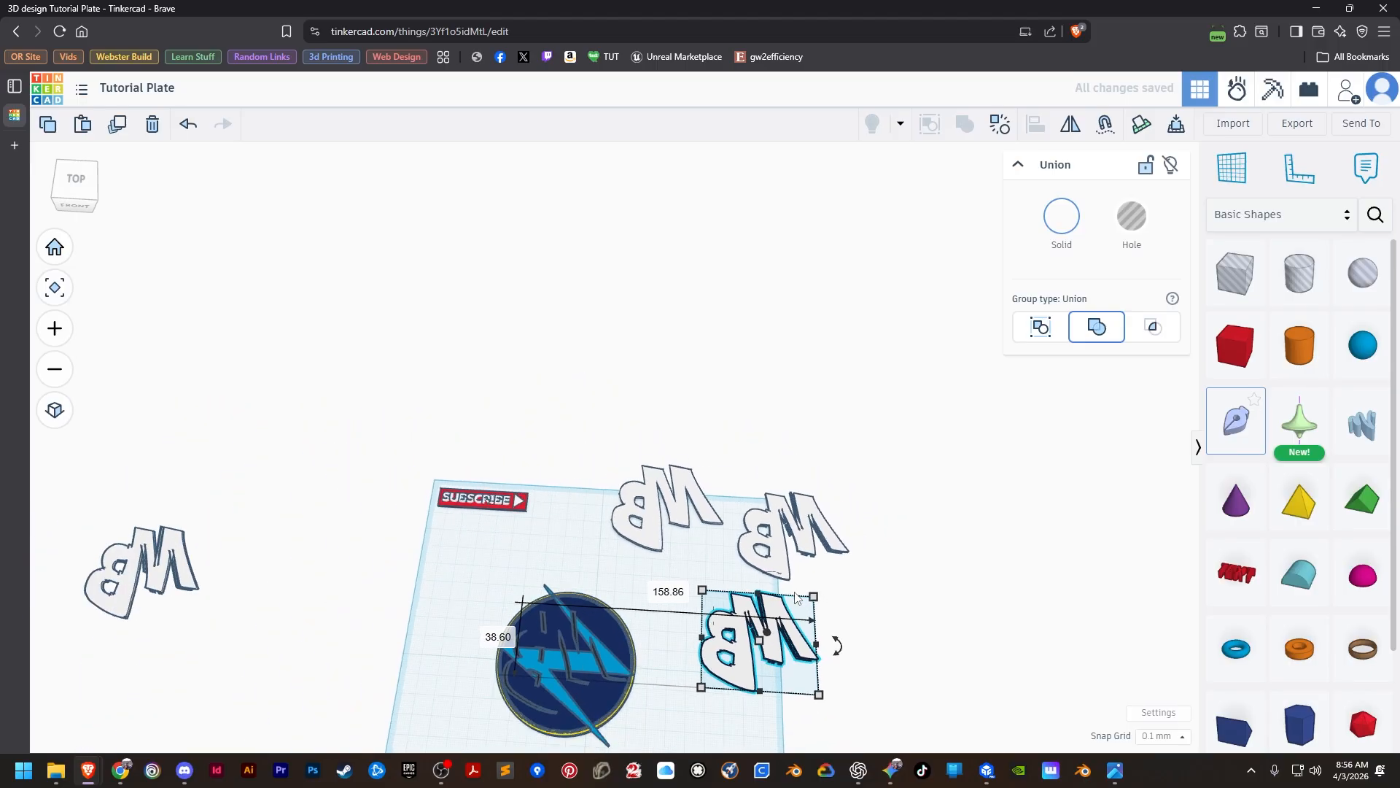
left_click_drag(151, 600, 791, 755)
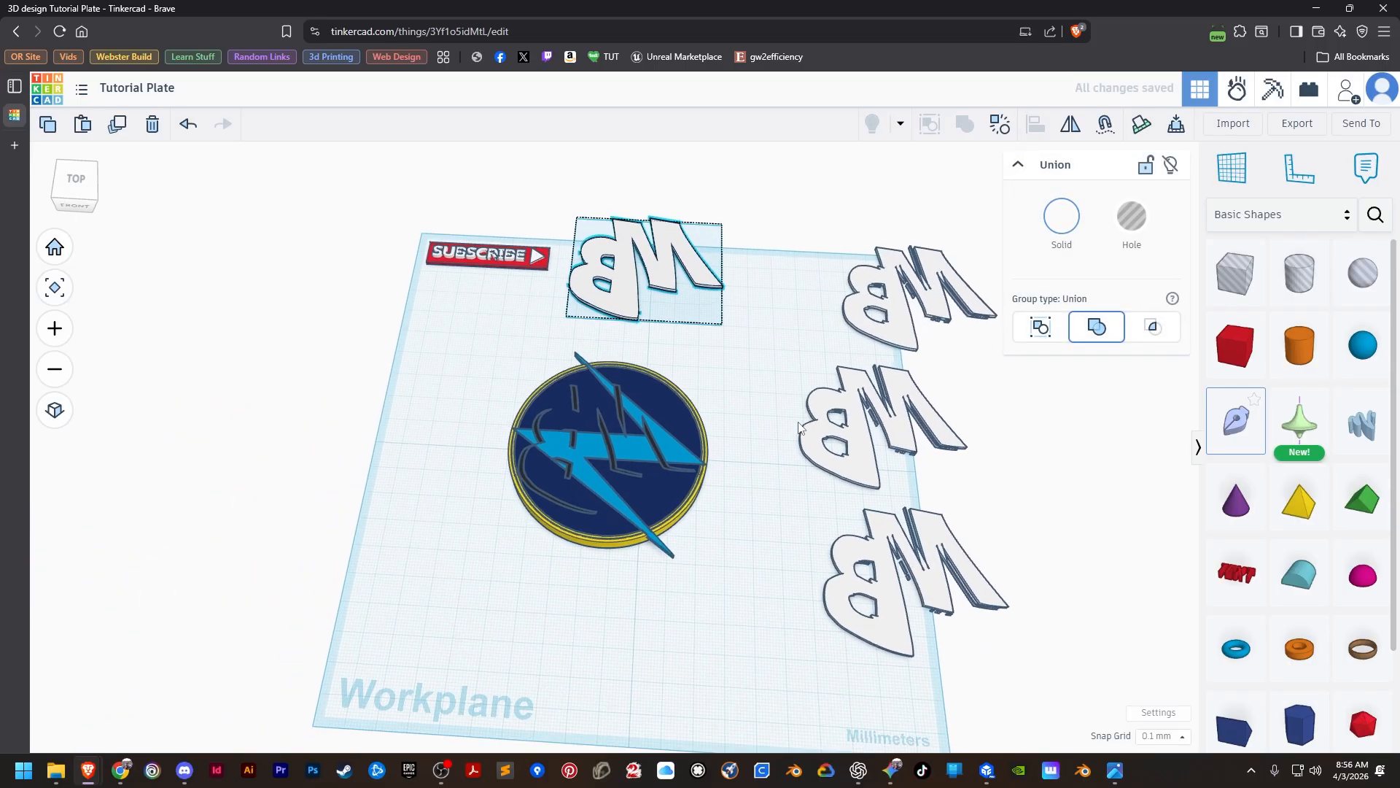
middle_click_drag(801, 434, 738, 372)
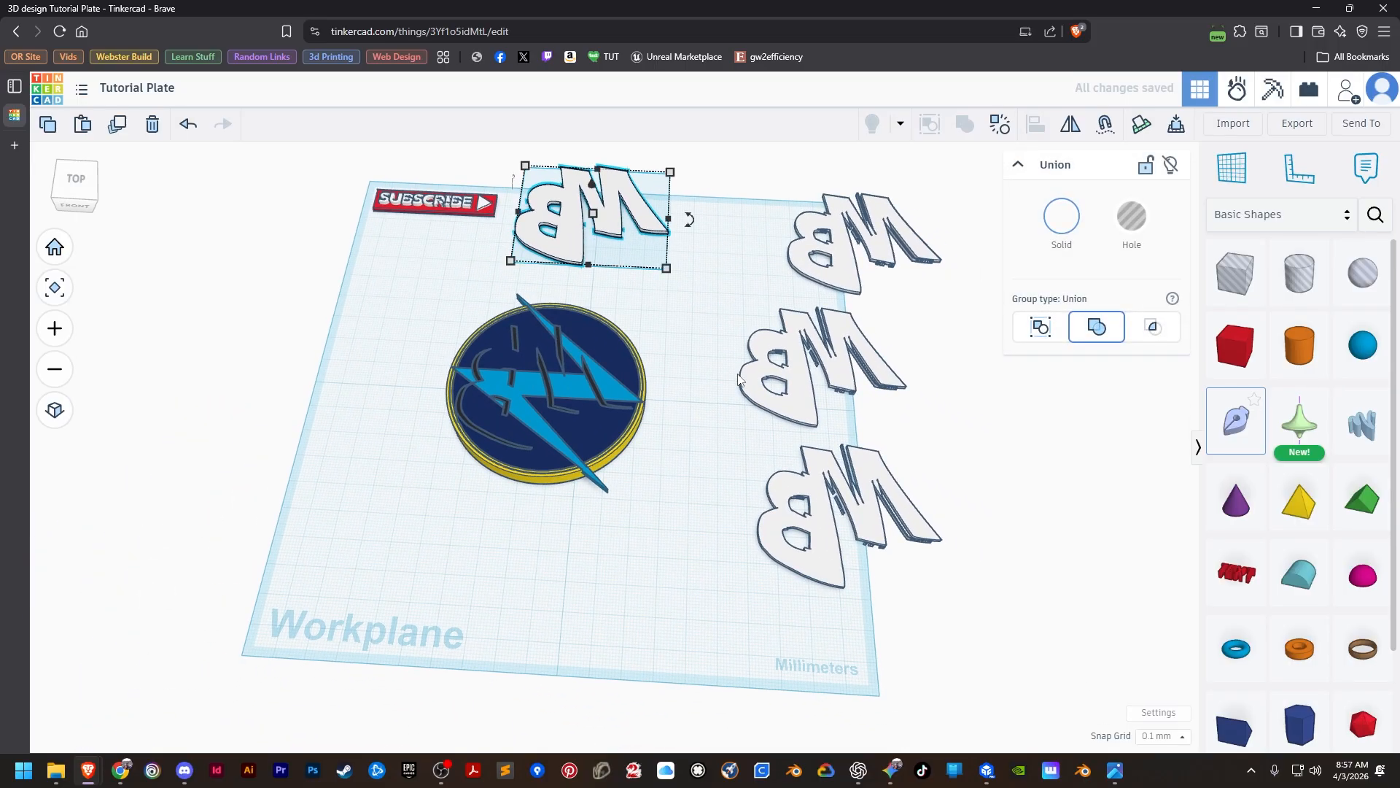
Align the front copy of the white MB letters to the yellow disc base, flush with its top and centred in both horizontal directions.
left_click(818, 564)
left_click(550, 482, "shift")
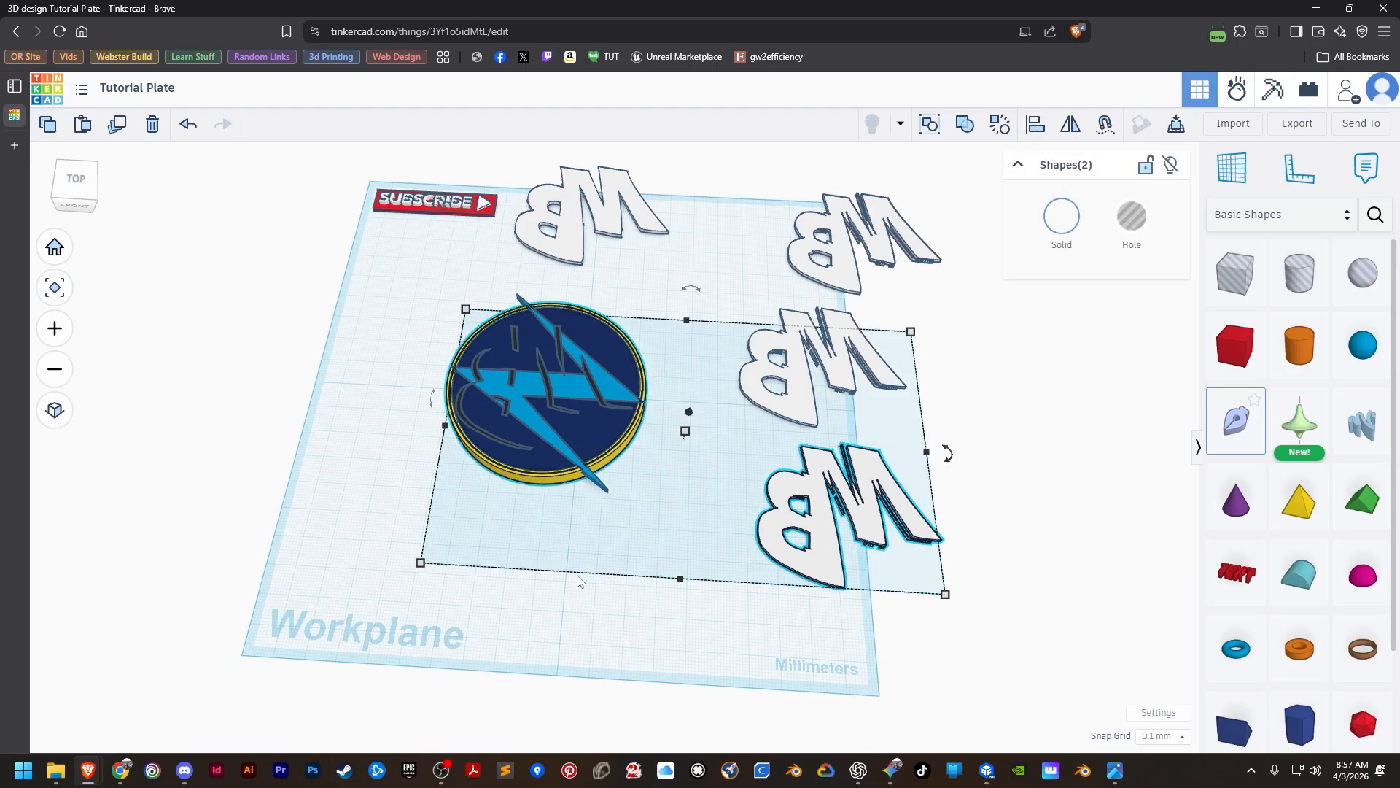
scroll(872, 549, "up", 8)
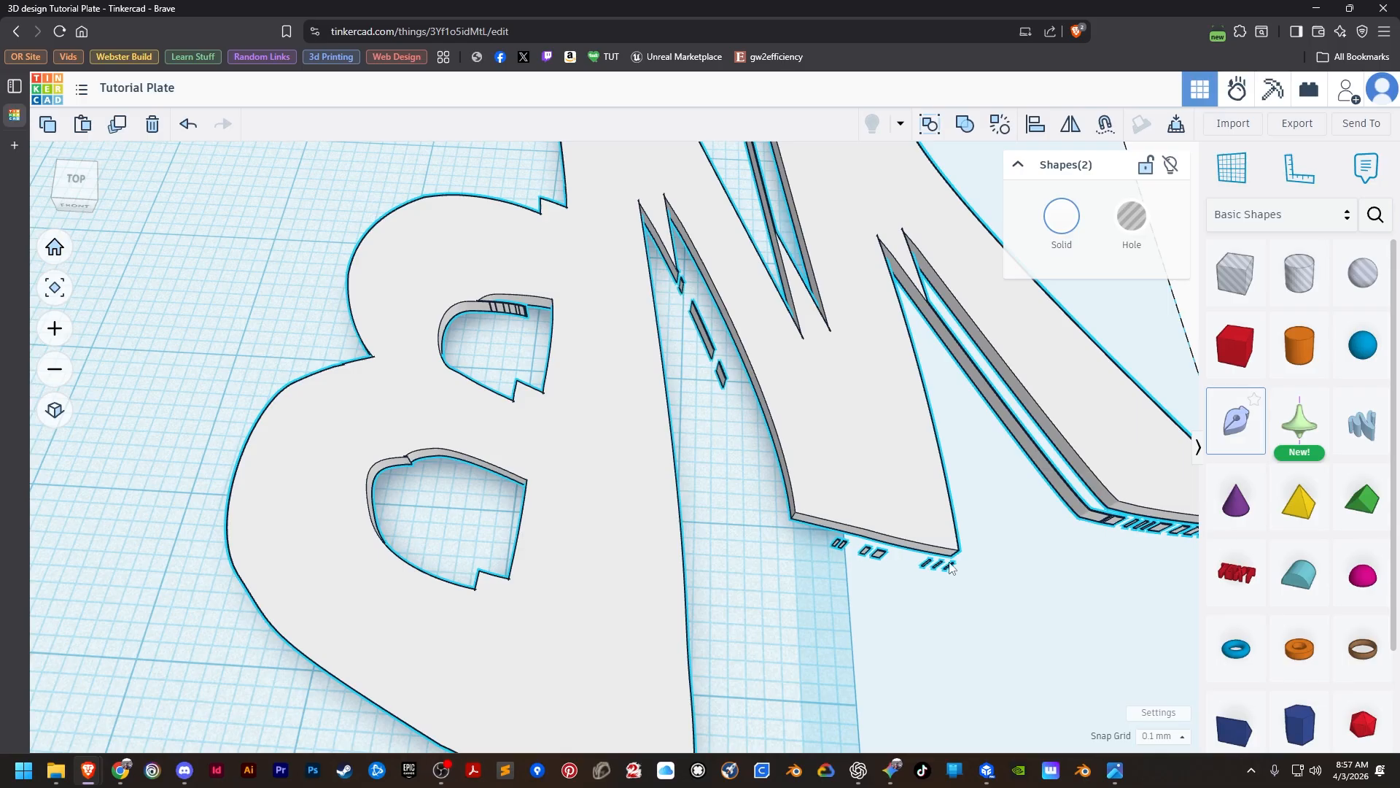
key("f")
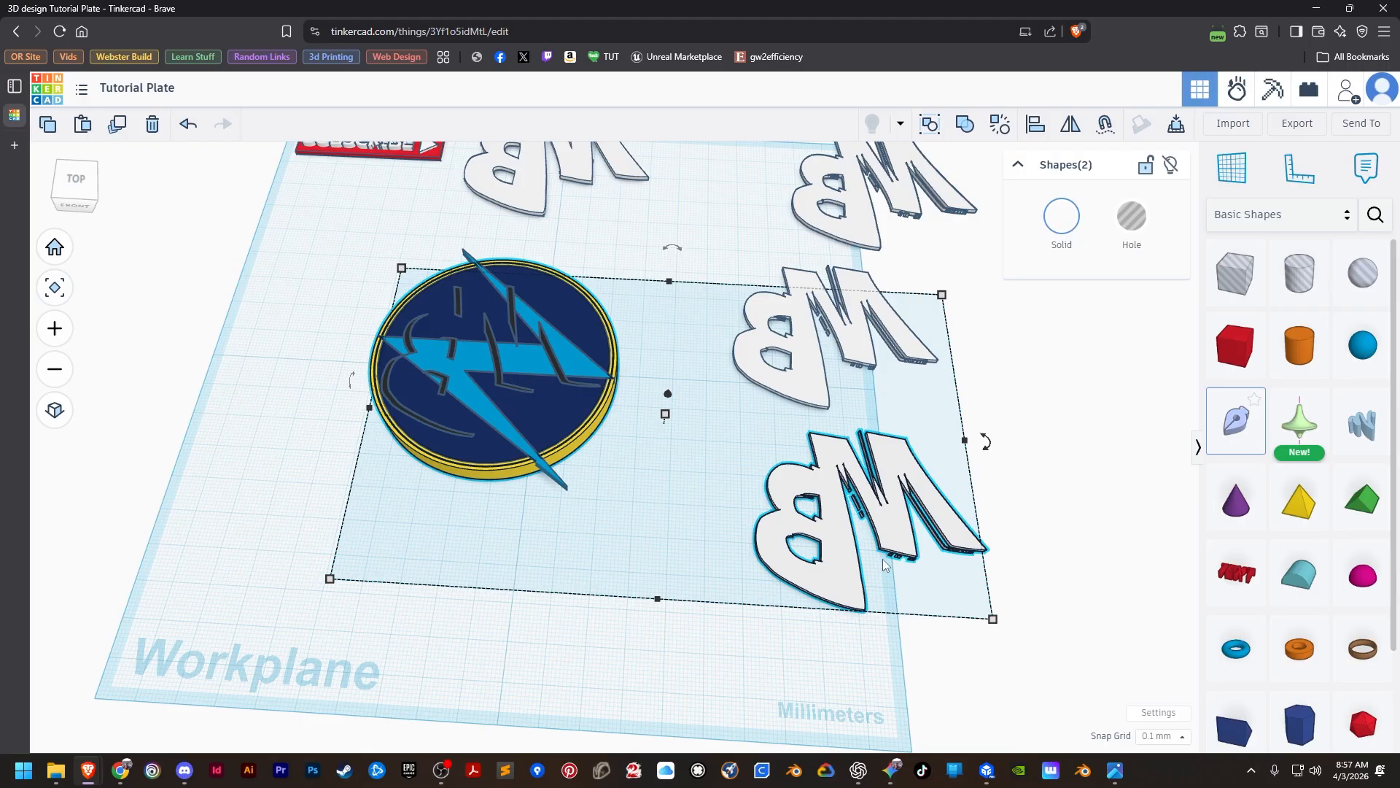
left_click(709, 548)
left_click(819, 571)
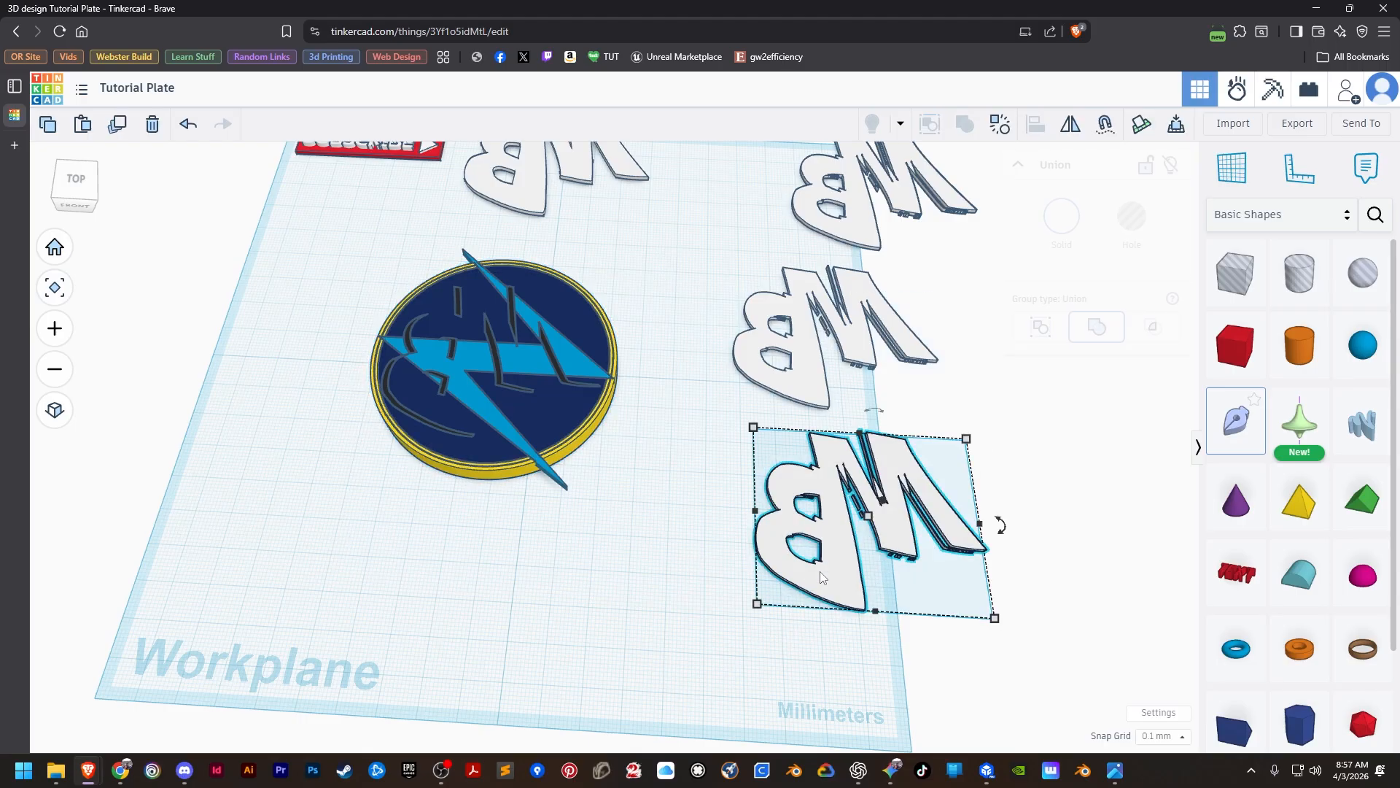
left_click(570, 445, "shift")
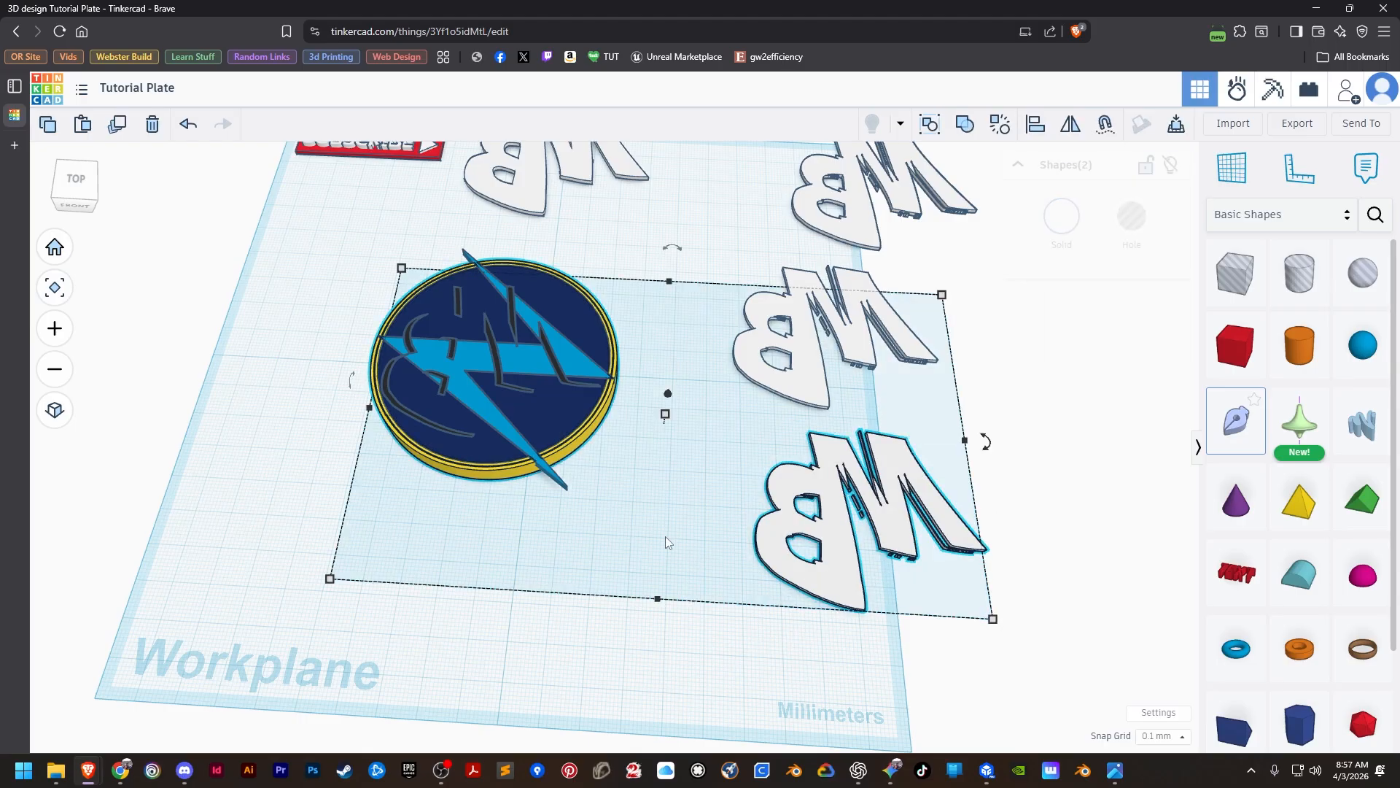
left_click(497, 473)
left_click(629, 479)
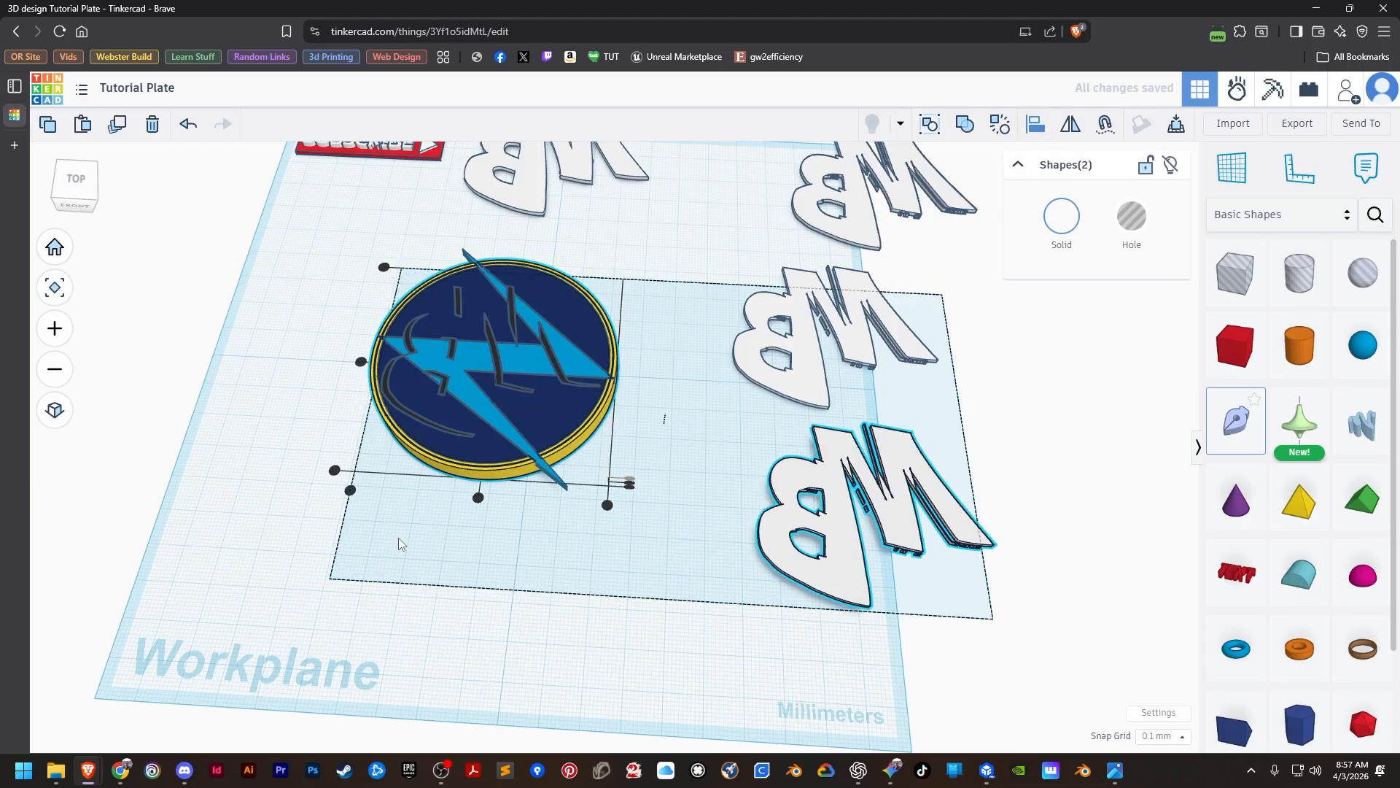
left_click(477, 497)
left_click(360, 362)
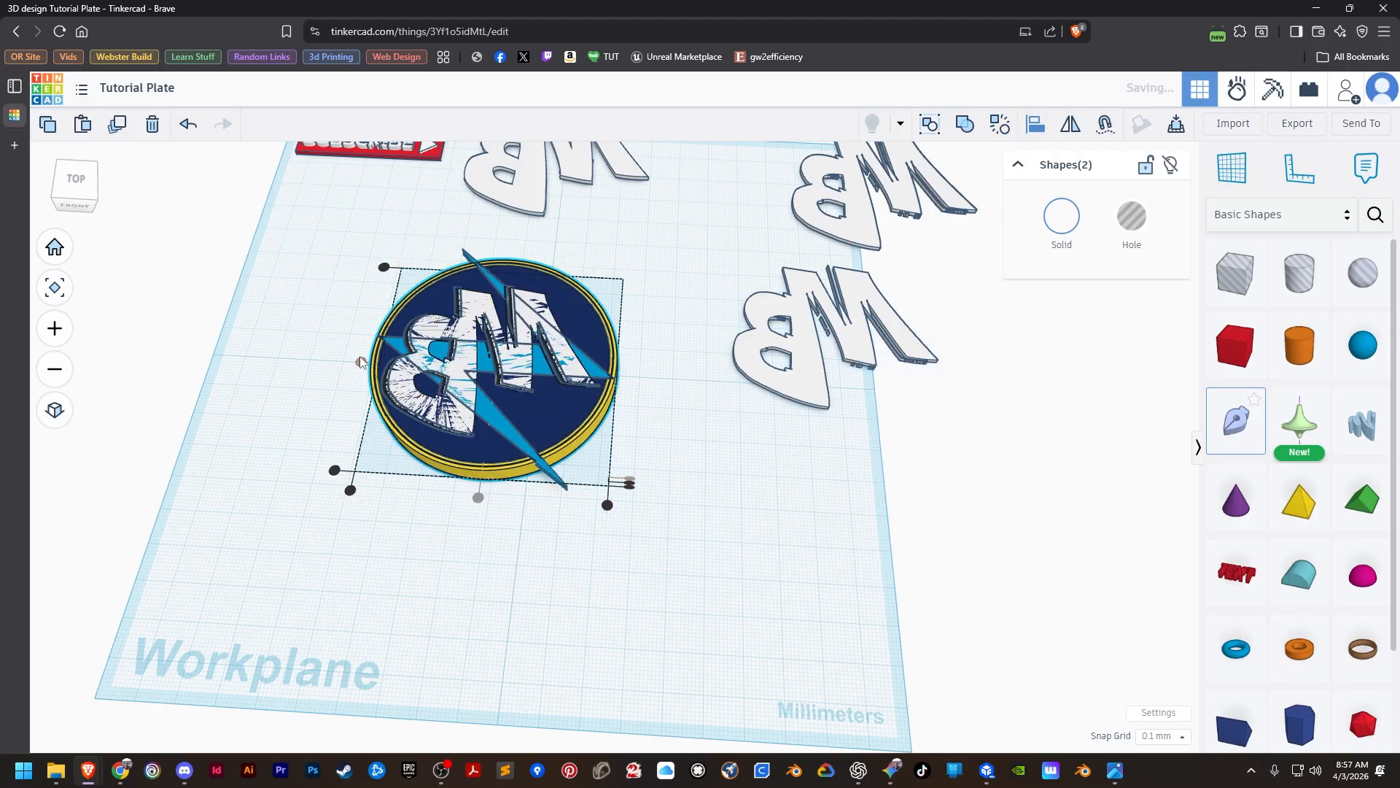
left_click(696, 550)
Turn the MB letters on the disc into a hole and group them with the navy disc to cut a letter recess.
middle_click_drag(490, 554, 586, 643)
scroll(551, 563, "up", 10)
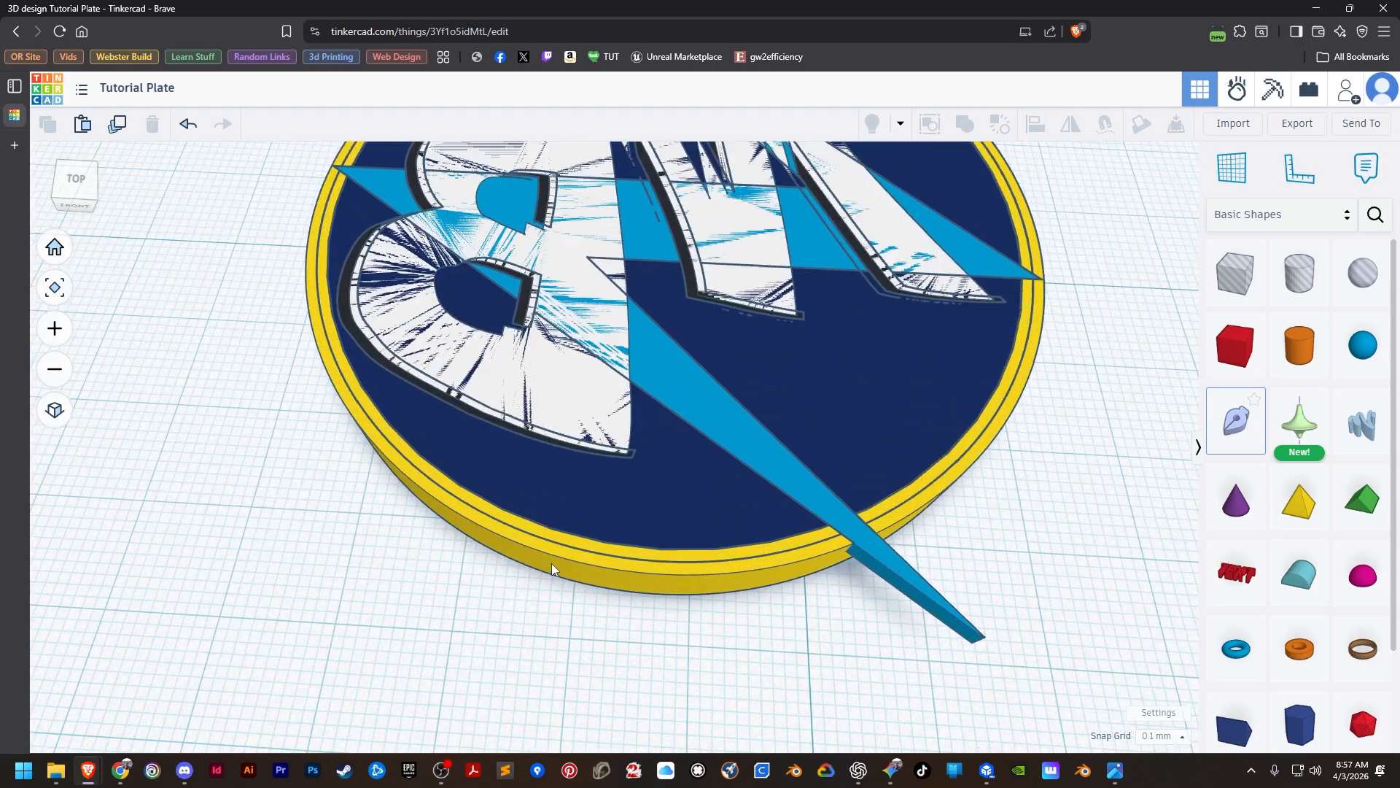
scroll(551, 563, "down", 6)
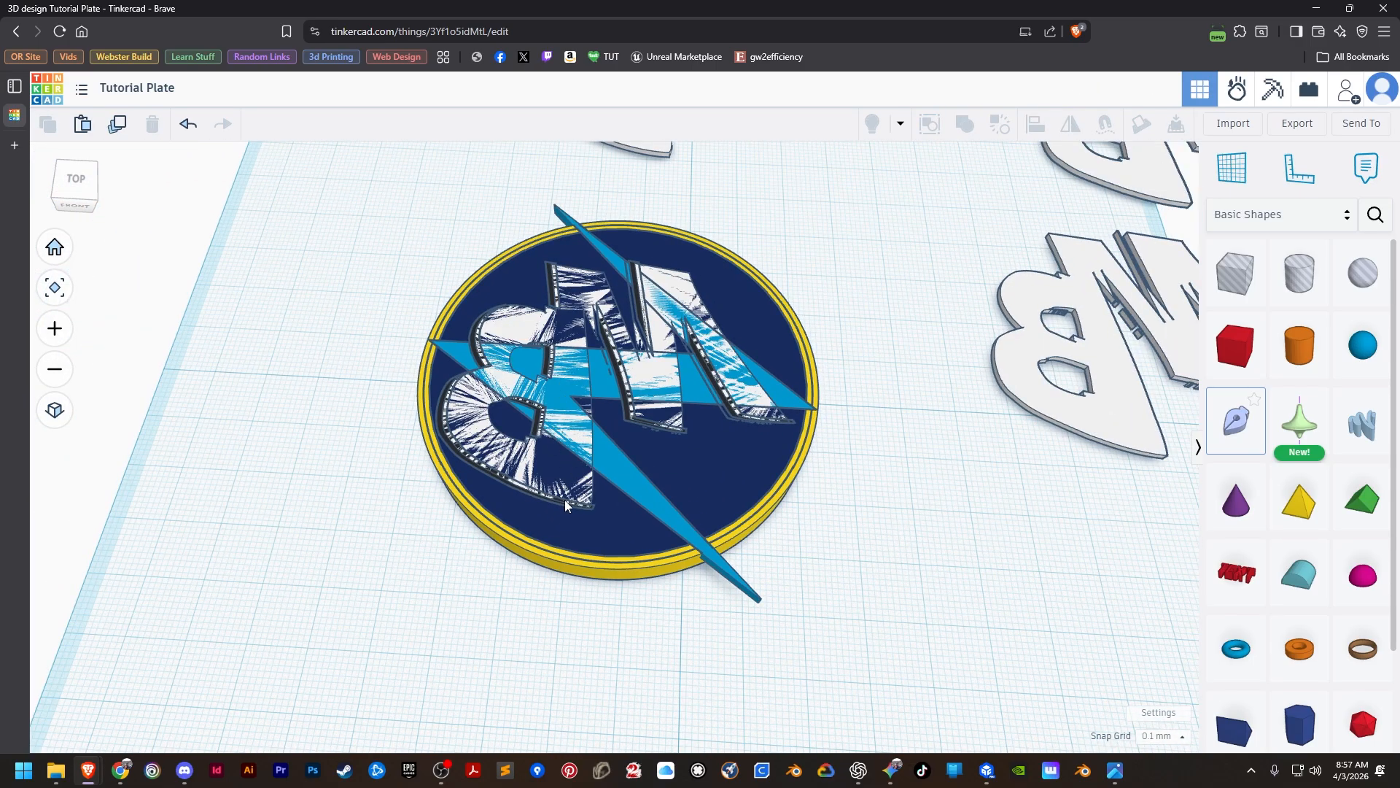
left_click(537, 478)
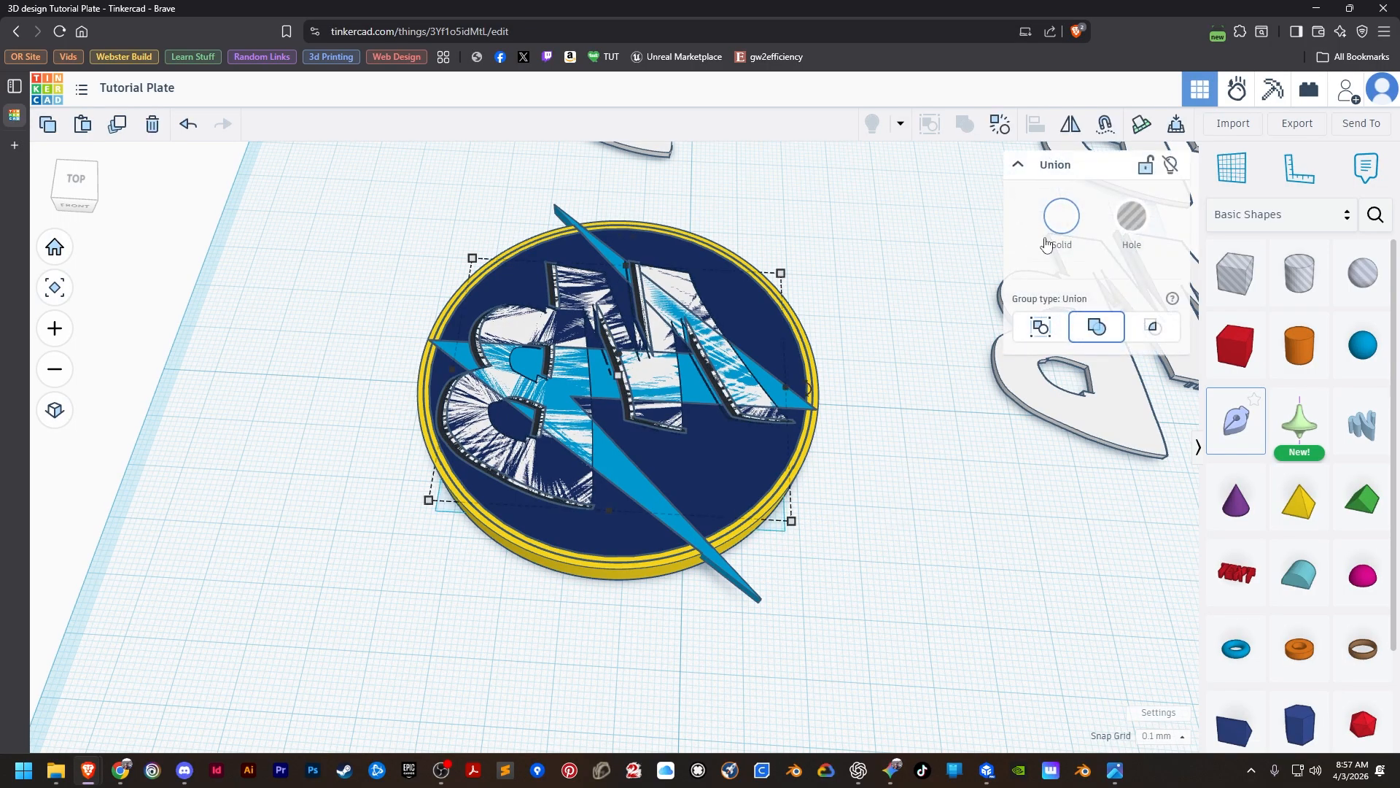
left_click(1129, 221)
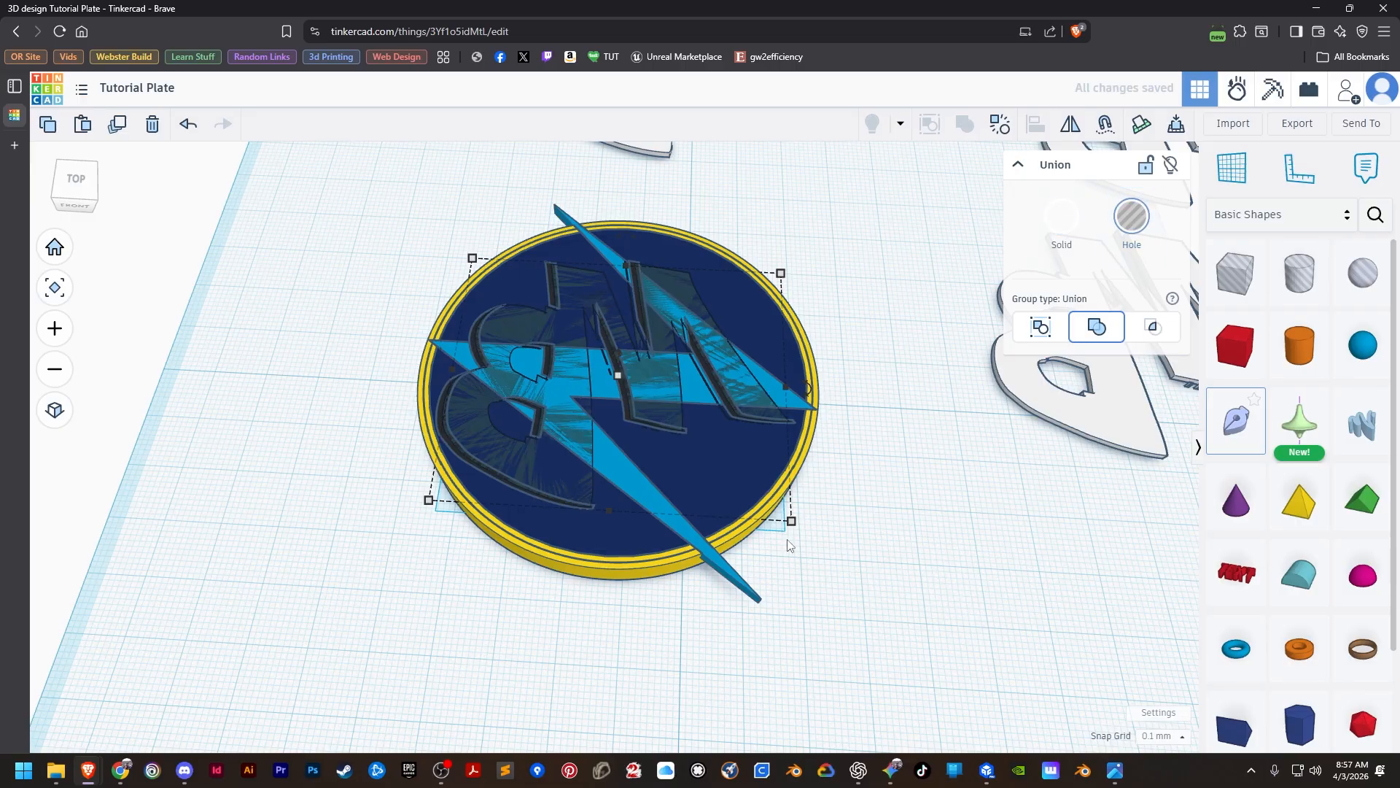
left_click(767, 542)
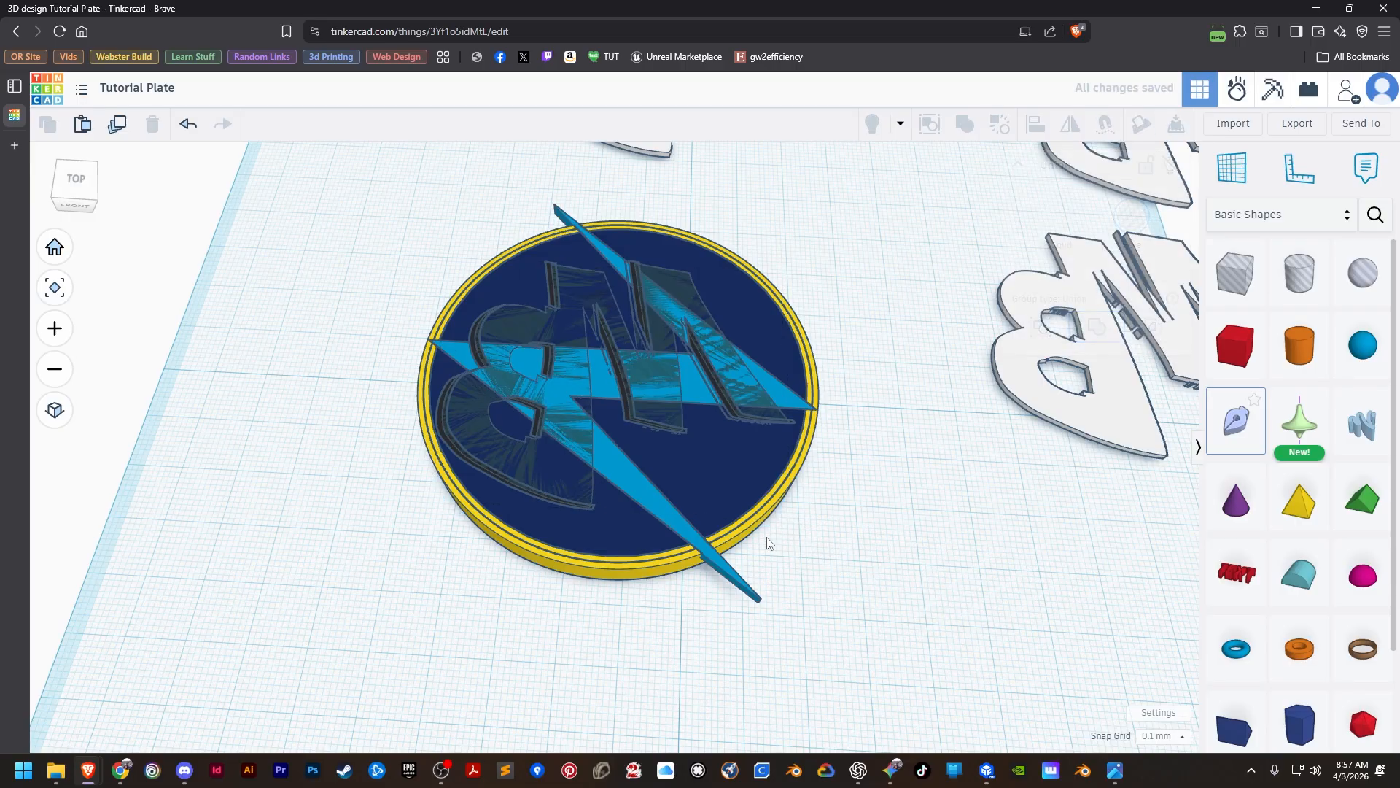
left_click(642, 369)
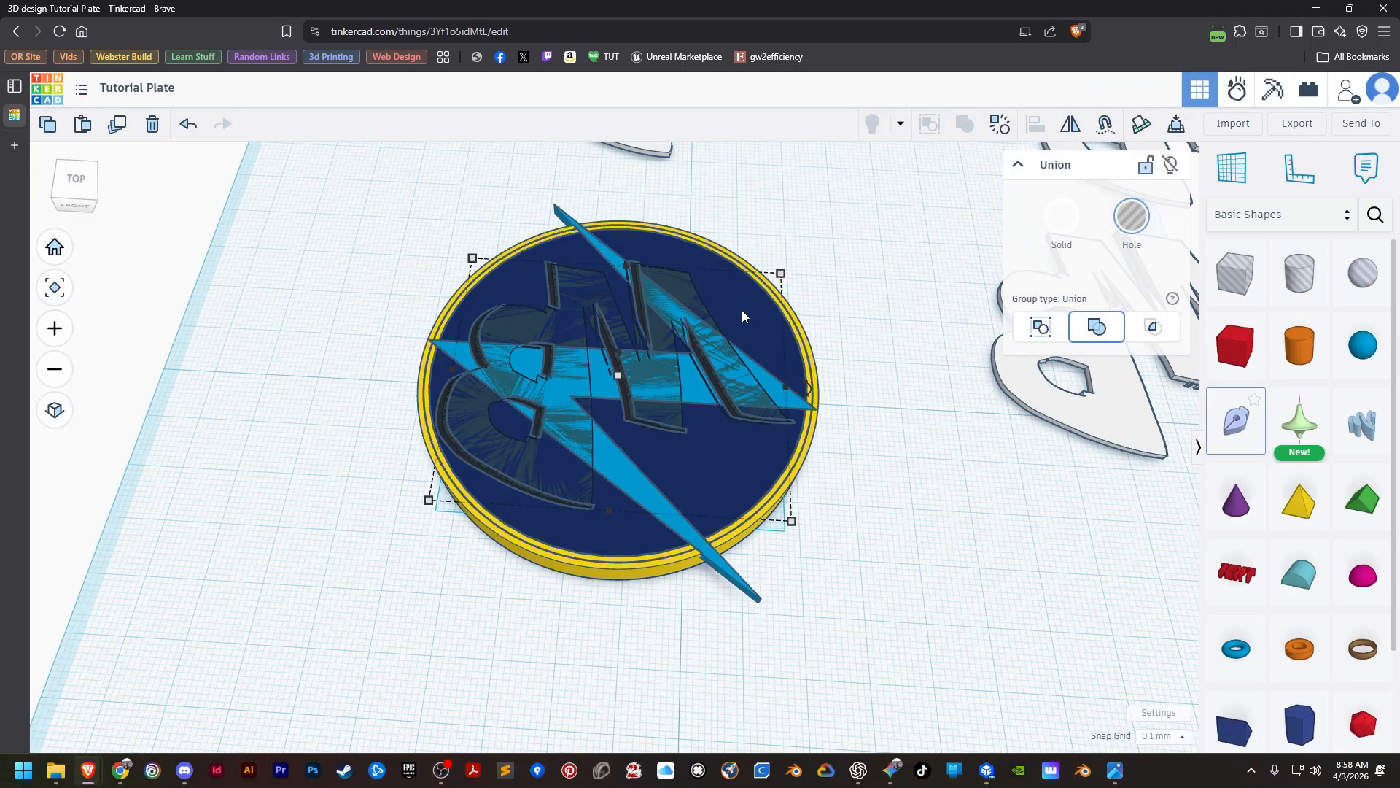
left_click(665, 250, "shift")
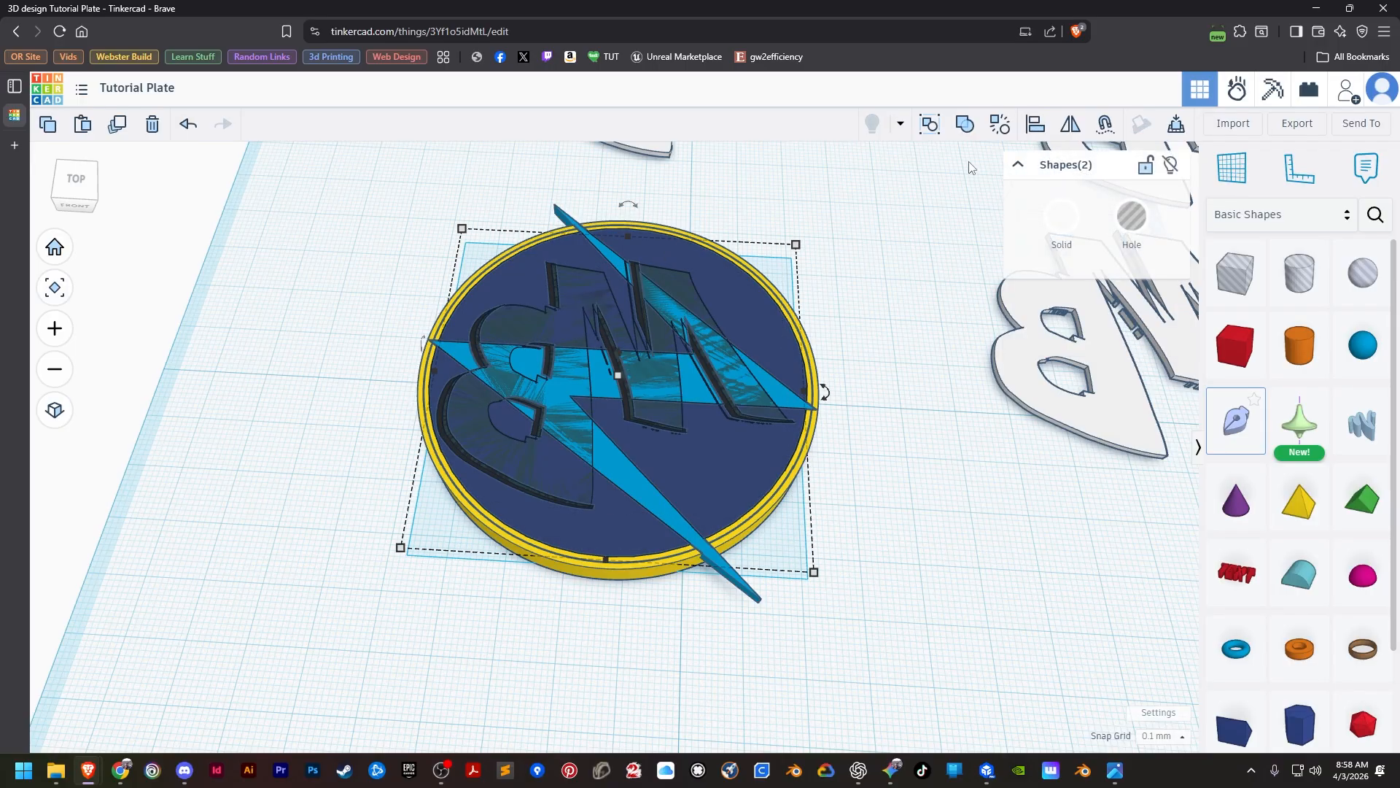
left_click(965, 124)
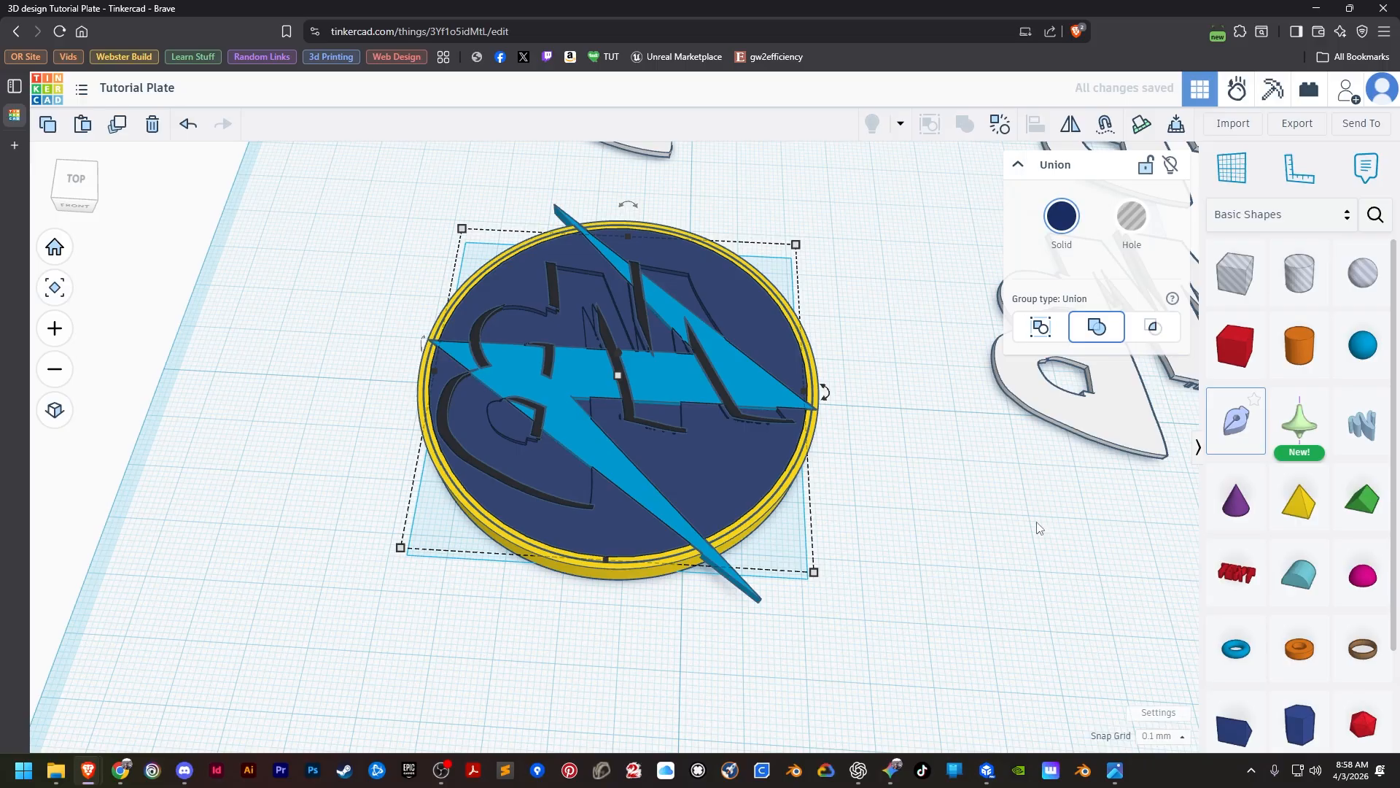
Align the next white MB letters copy to the yellow disc base, flush with the top and centred in both horizontal directions.
left_click(1109, 424)
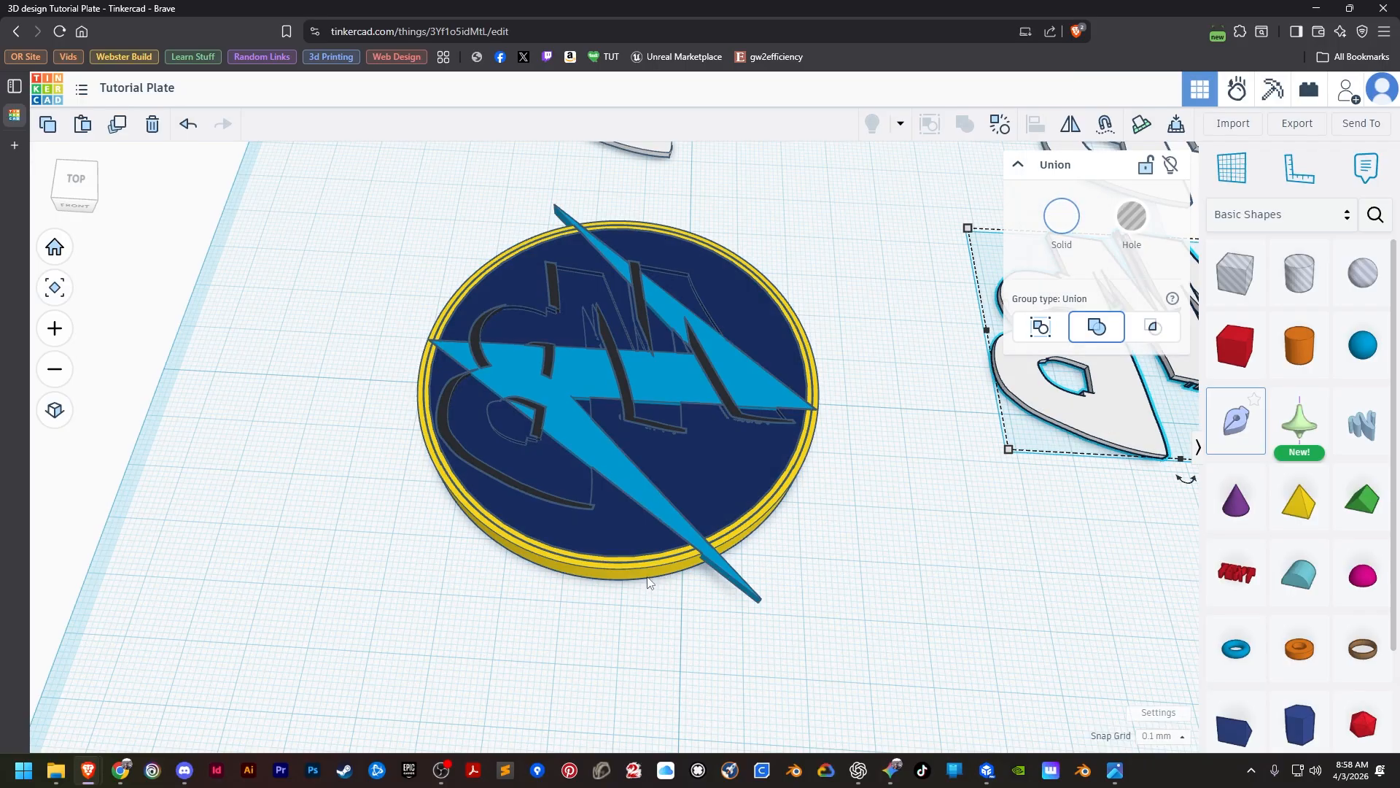
left_click(696, 551, "shift")
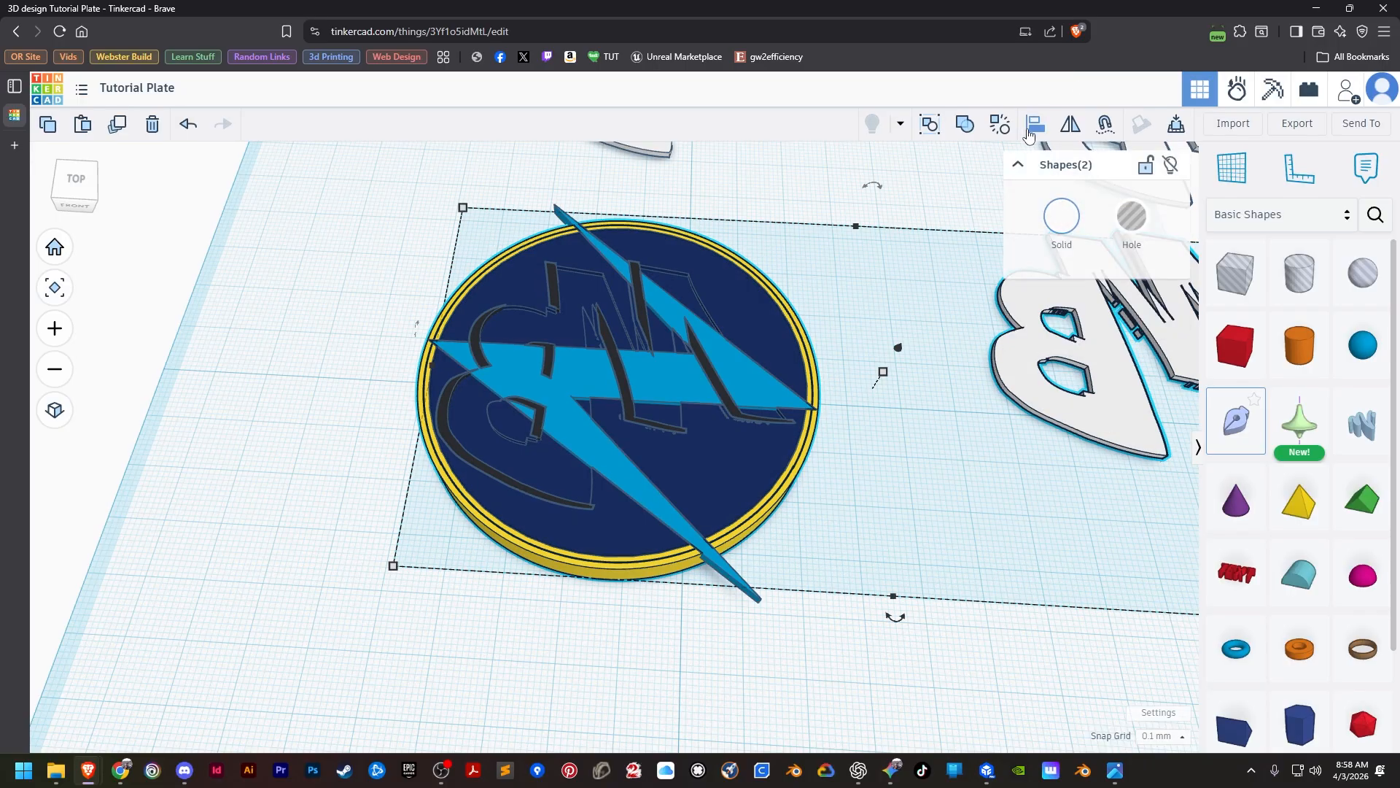
key("l")
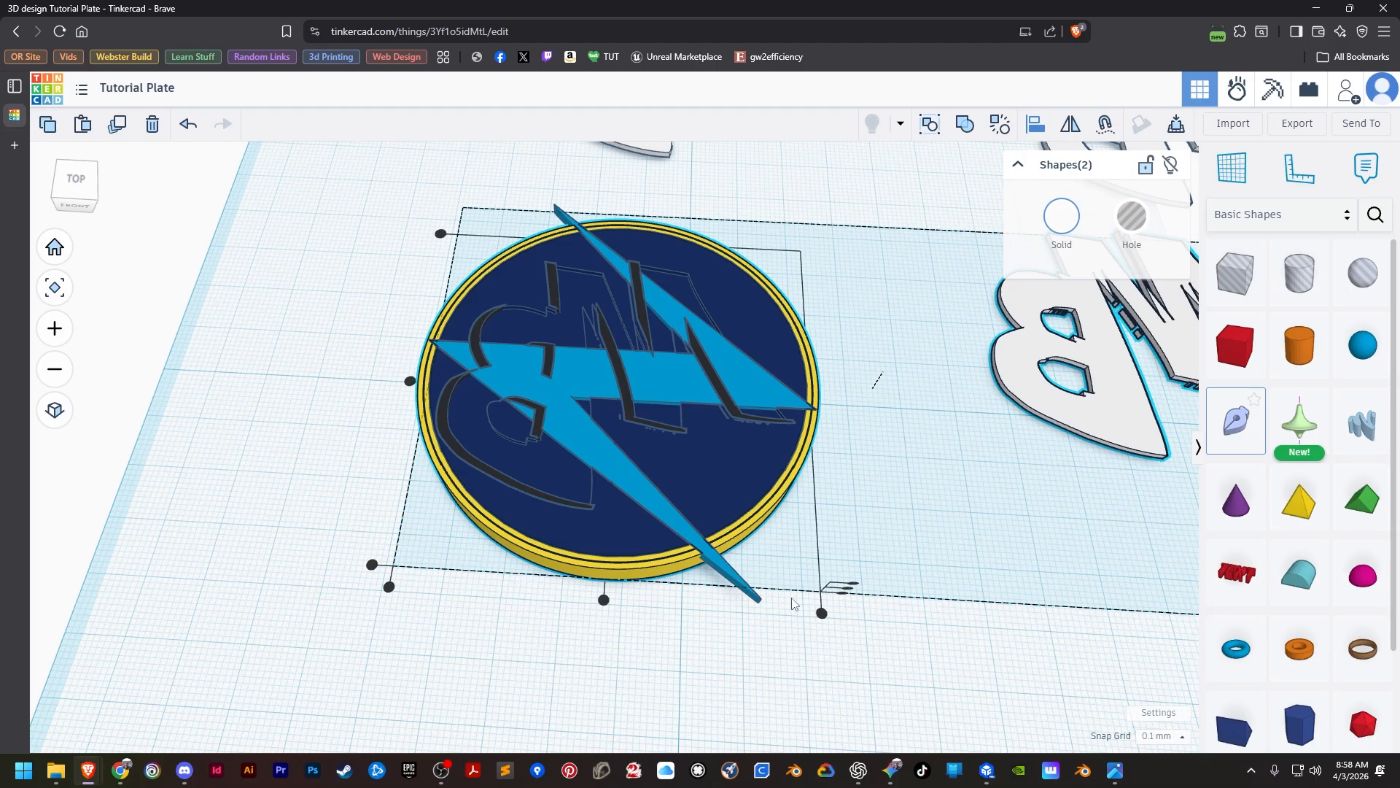
left_click(854, 583)
left_click(603, 599)
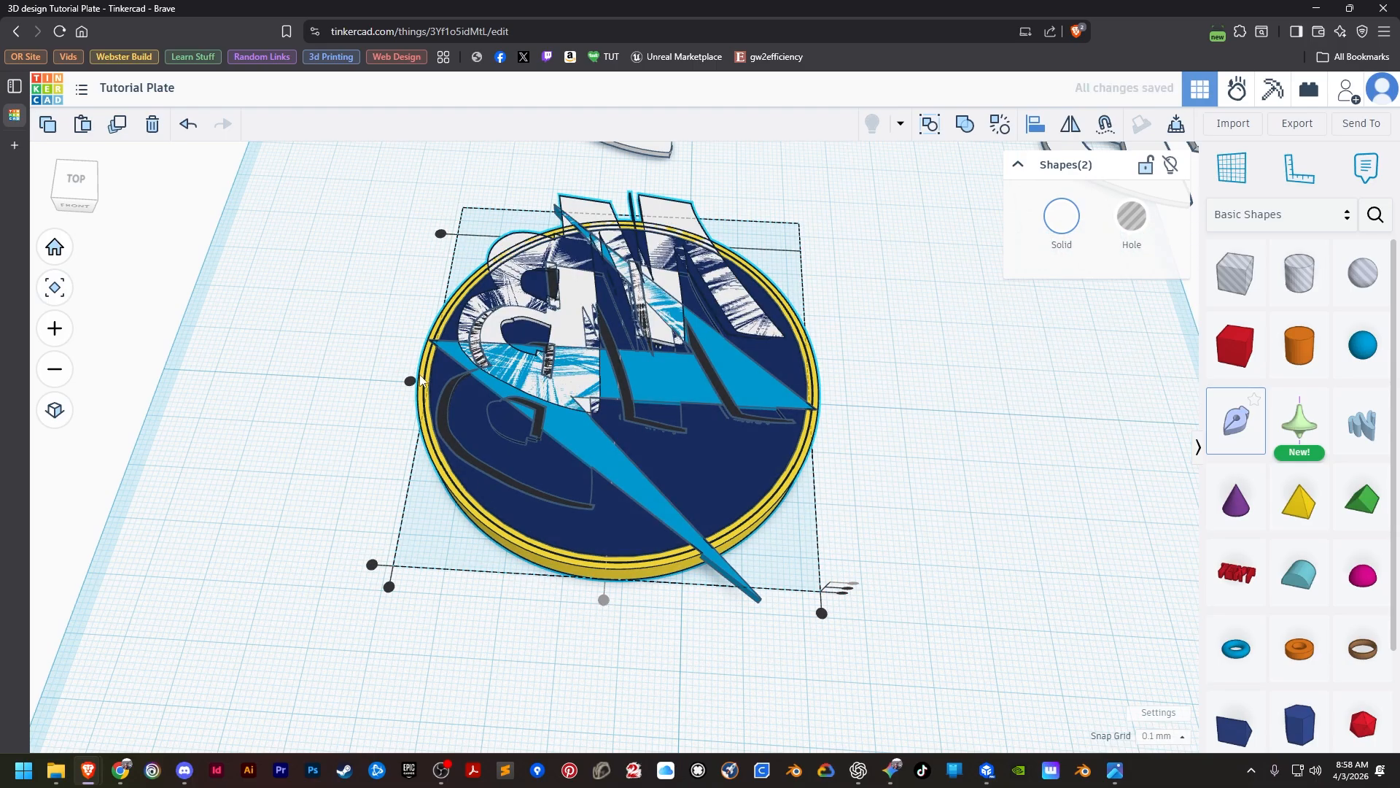
left_click(409, 380)
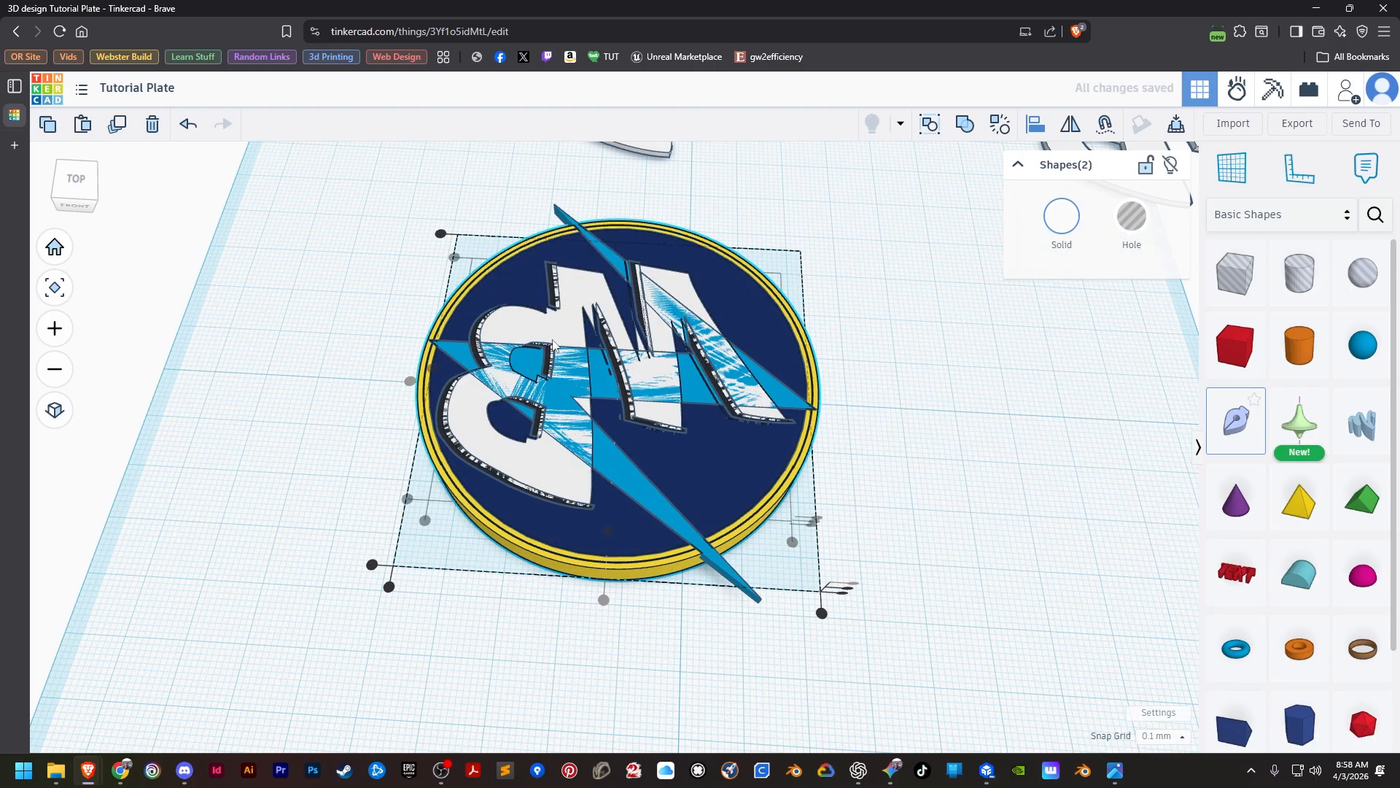
Turn this letter copy into a hole and group it with the blue lightning bolt to cut the letters out of the bolt.
key("ctrl+g")
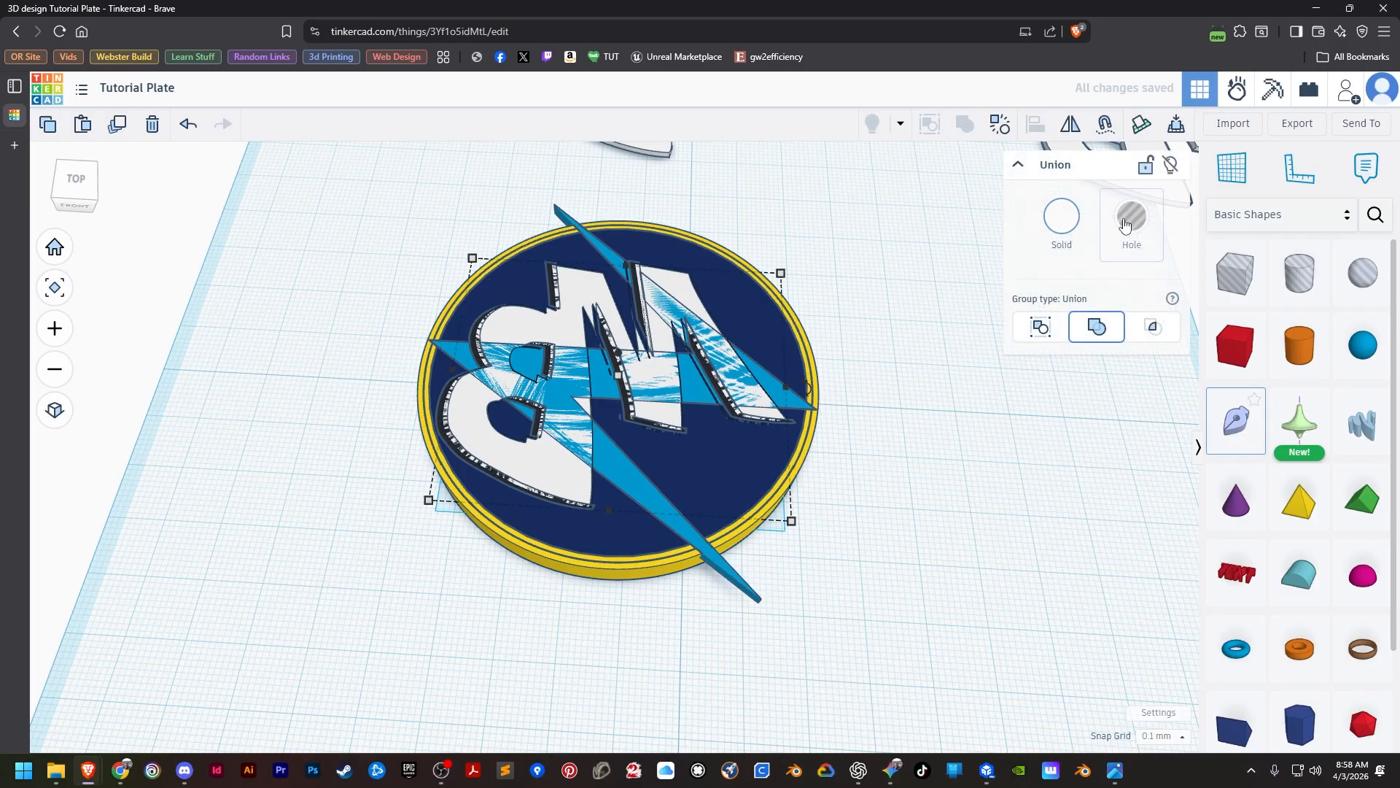
key("h")
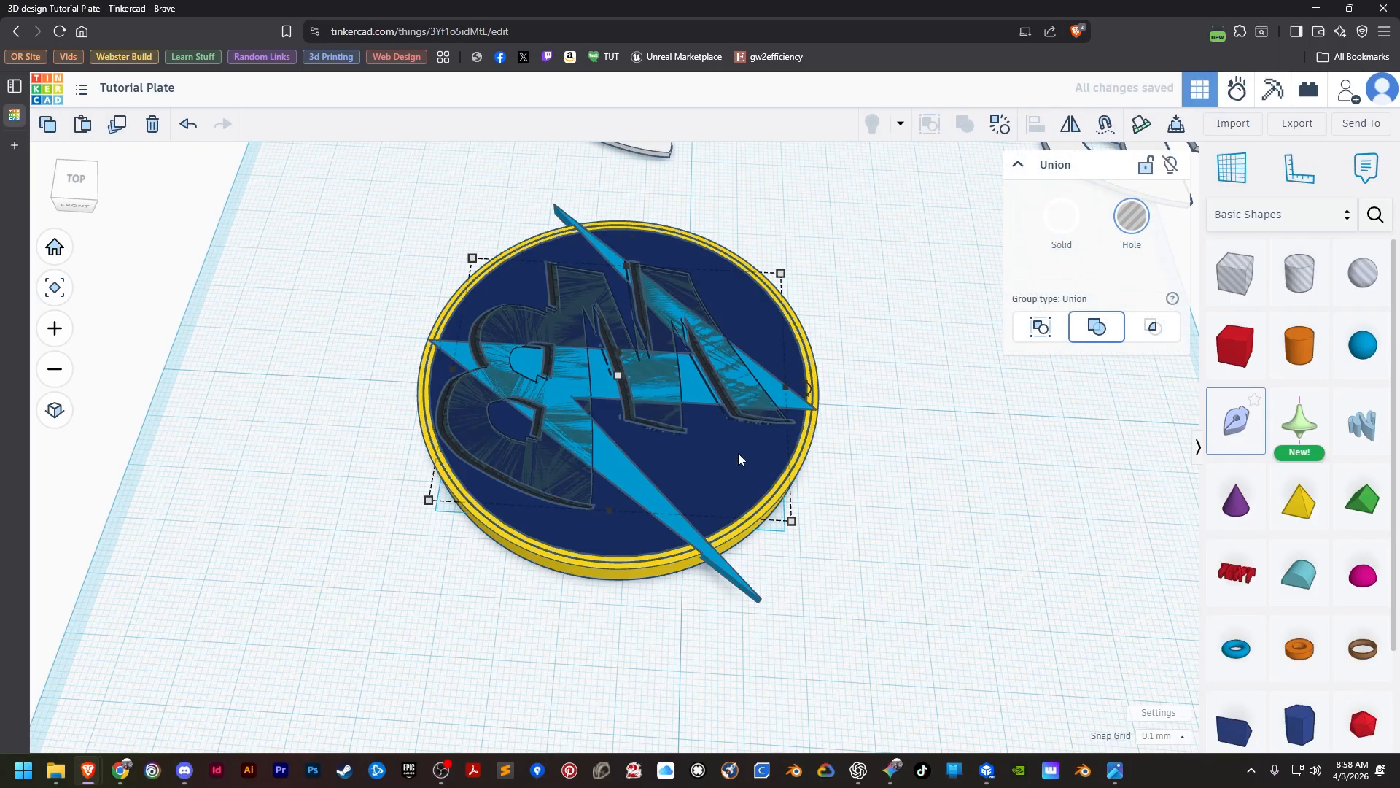
left_click(718, 566, "shift")
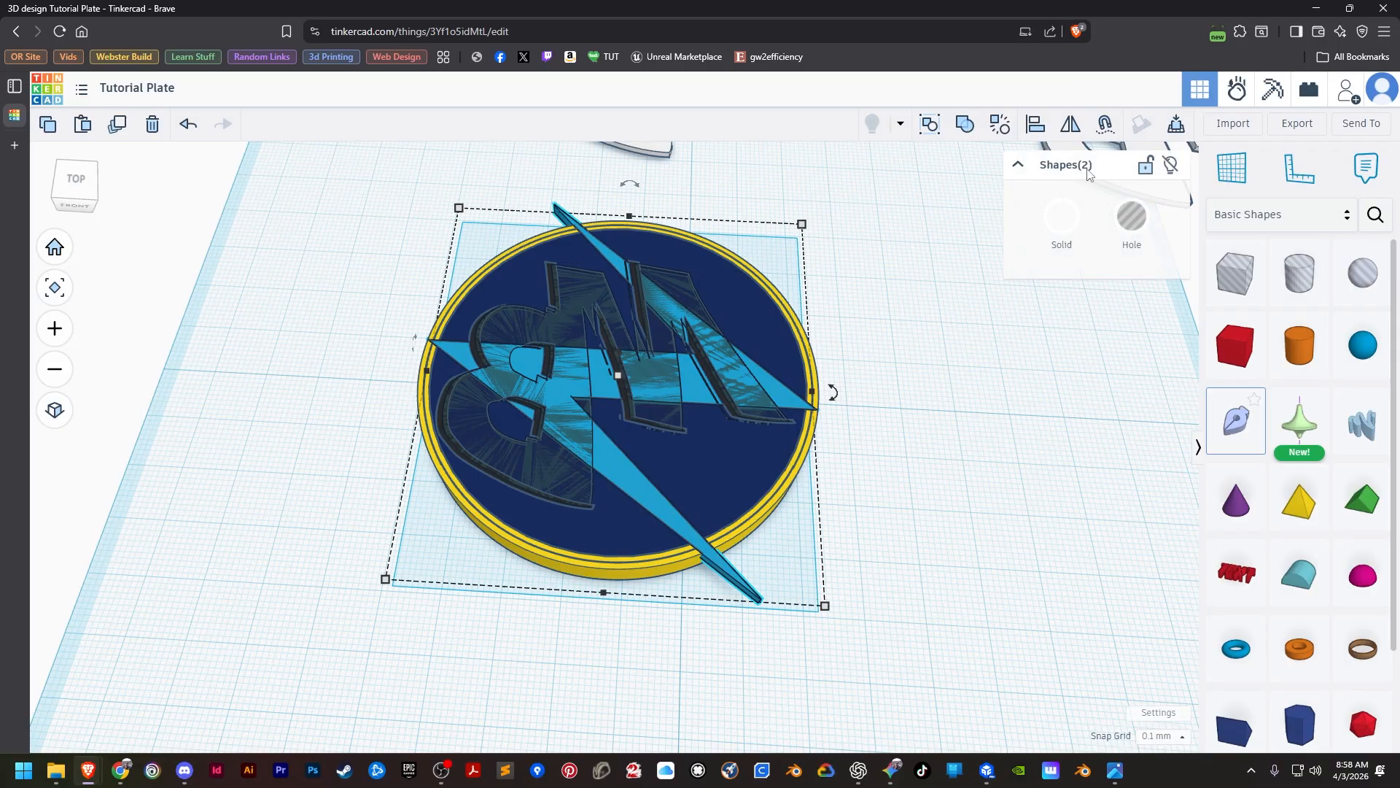
left_click(966, 125)
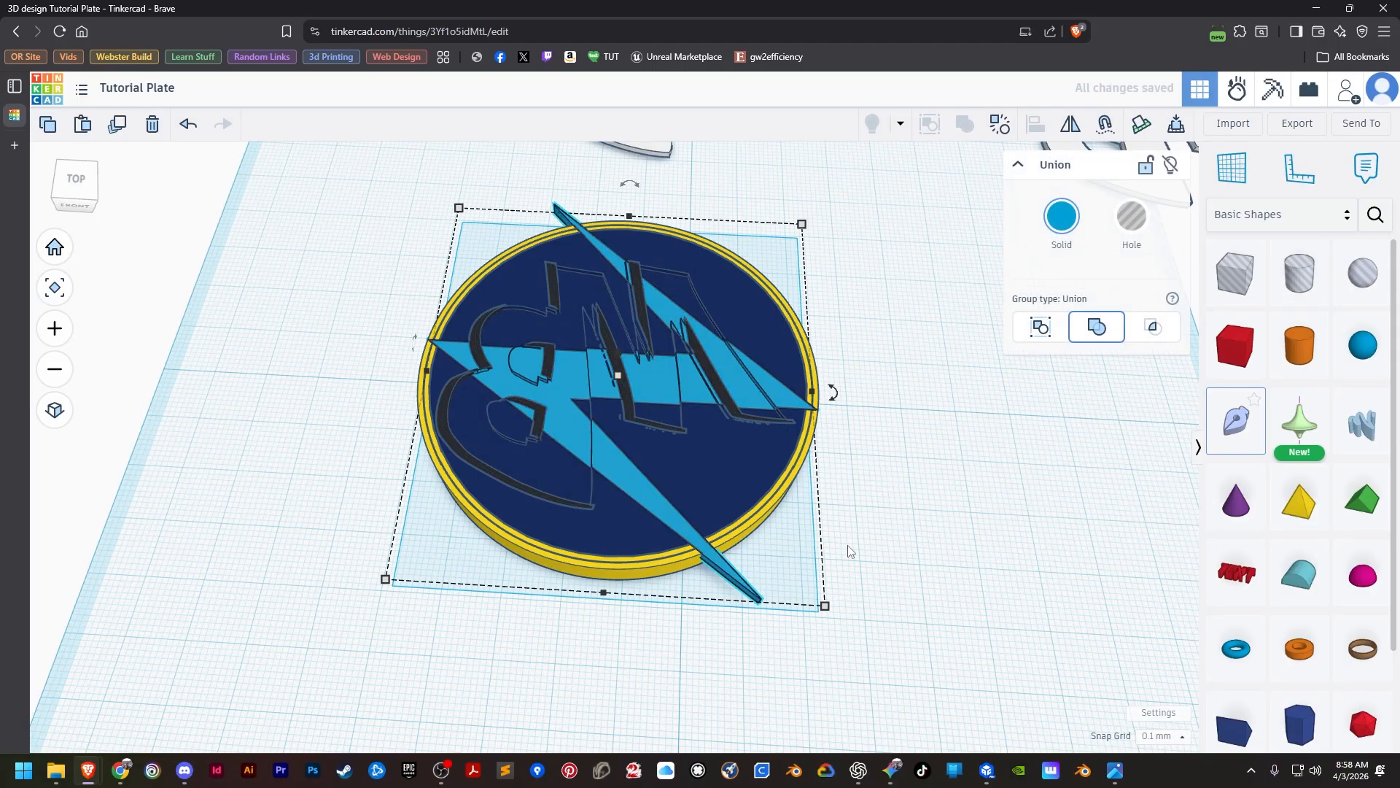
scroll(681, 402, "up", 5)
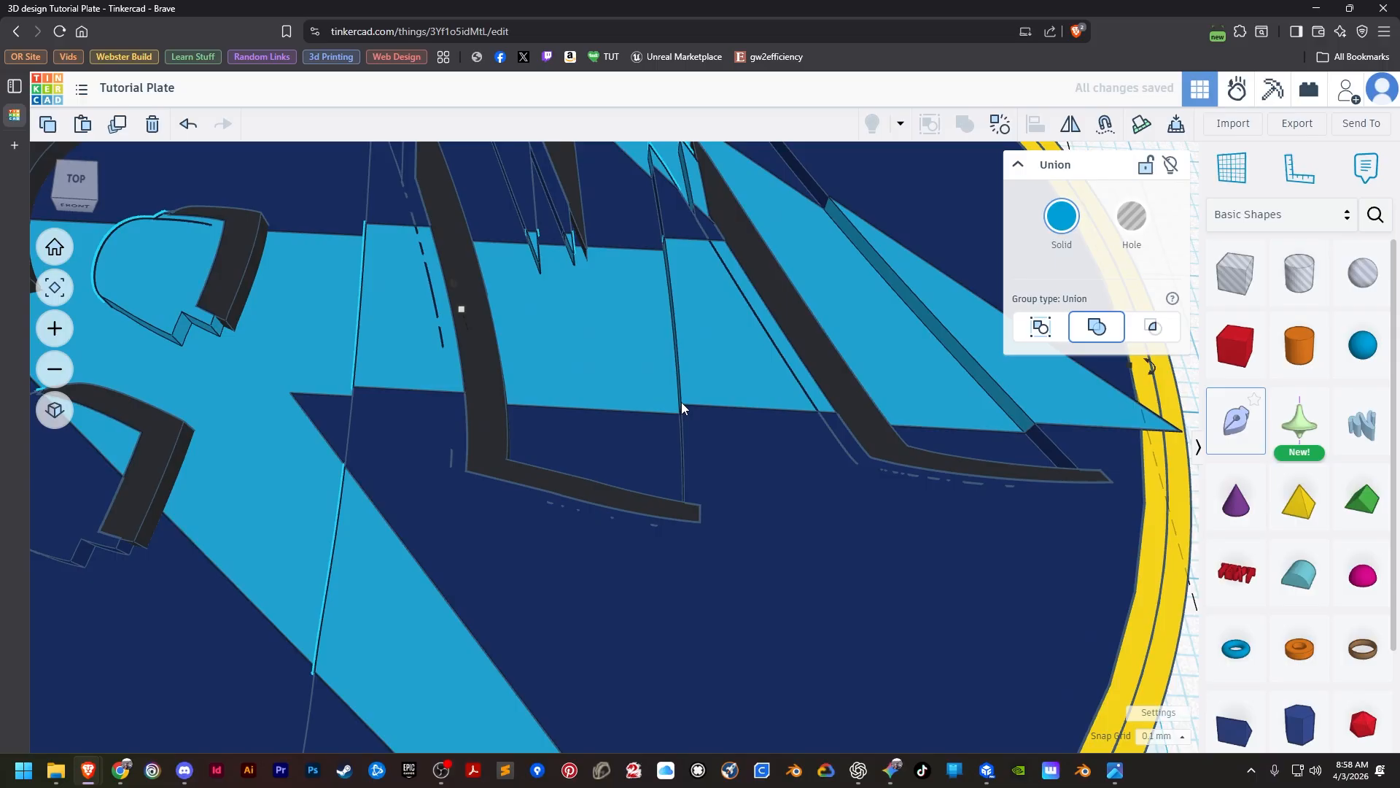
scroll(681, 402, "down", 5)
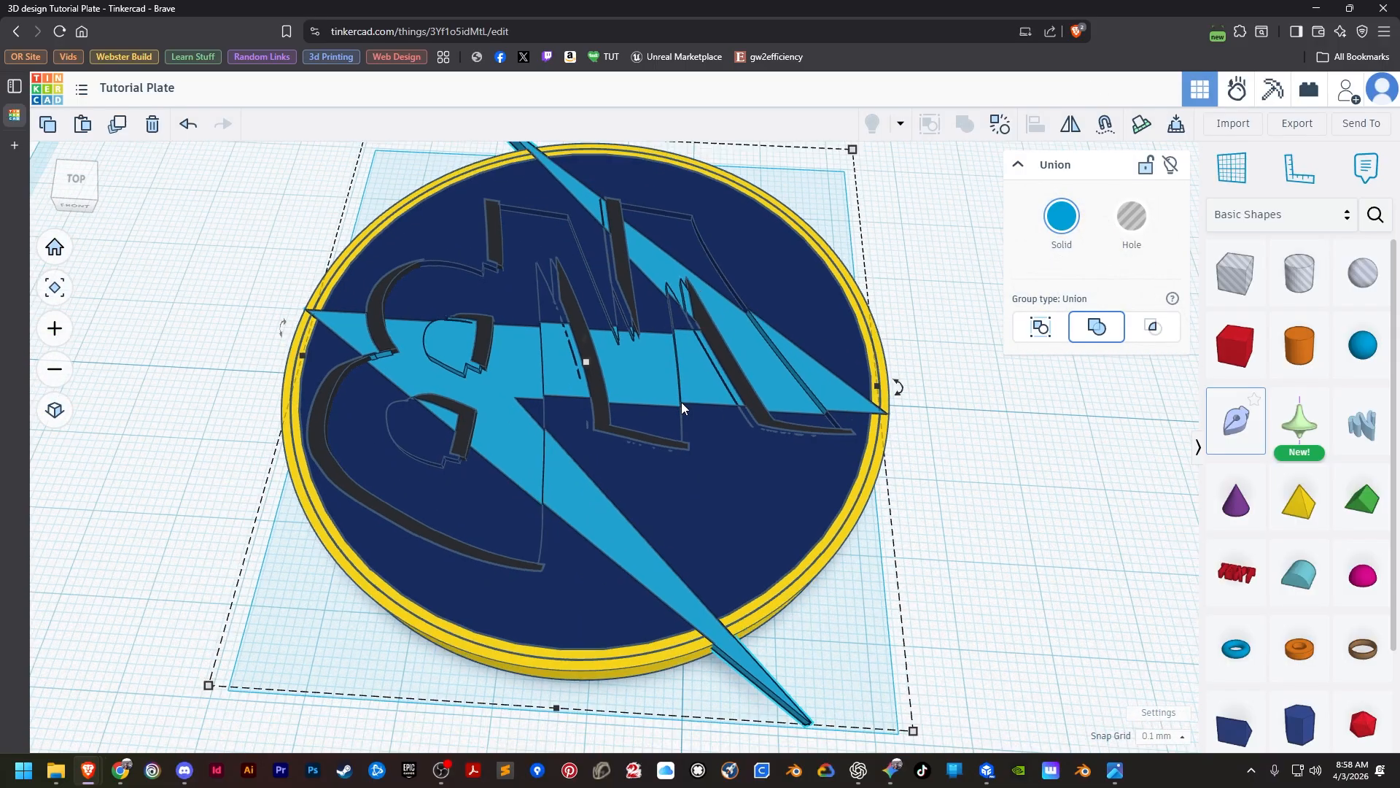
Align the remaining shadow-cut white MB letters beside the disc to the yellow base, top flush and centred in both horizontal directions.
scroll(912, 303, "down", 3)
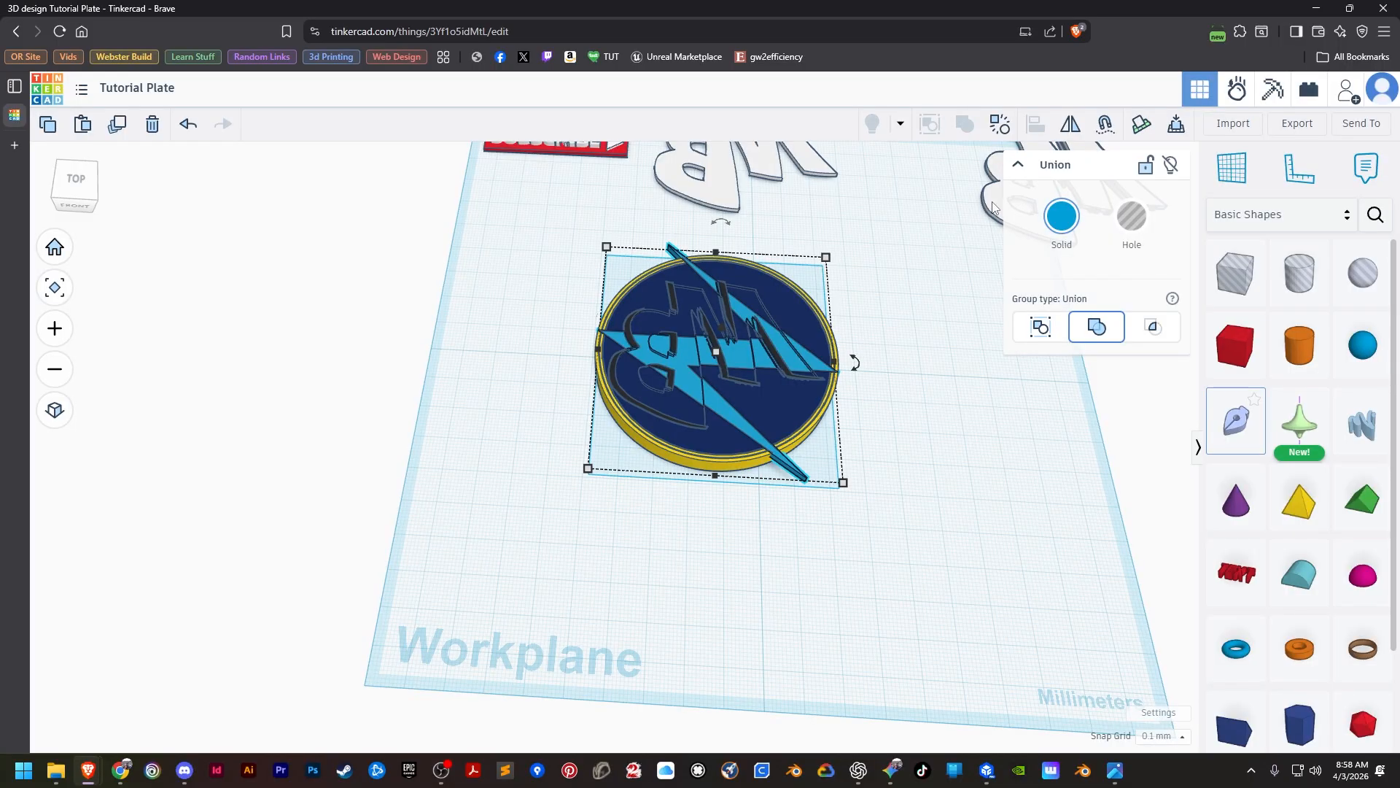
left_click(993, 207)
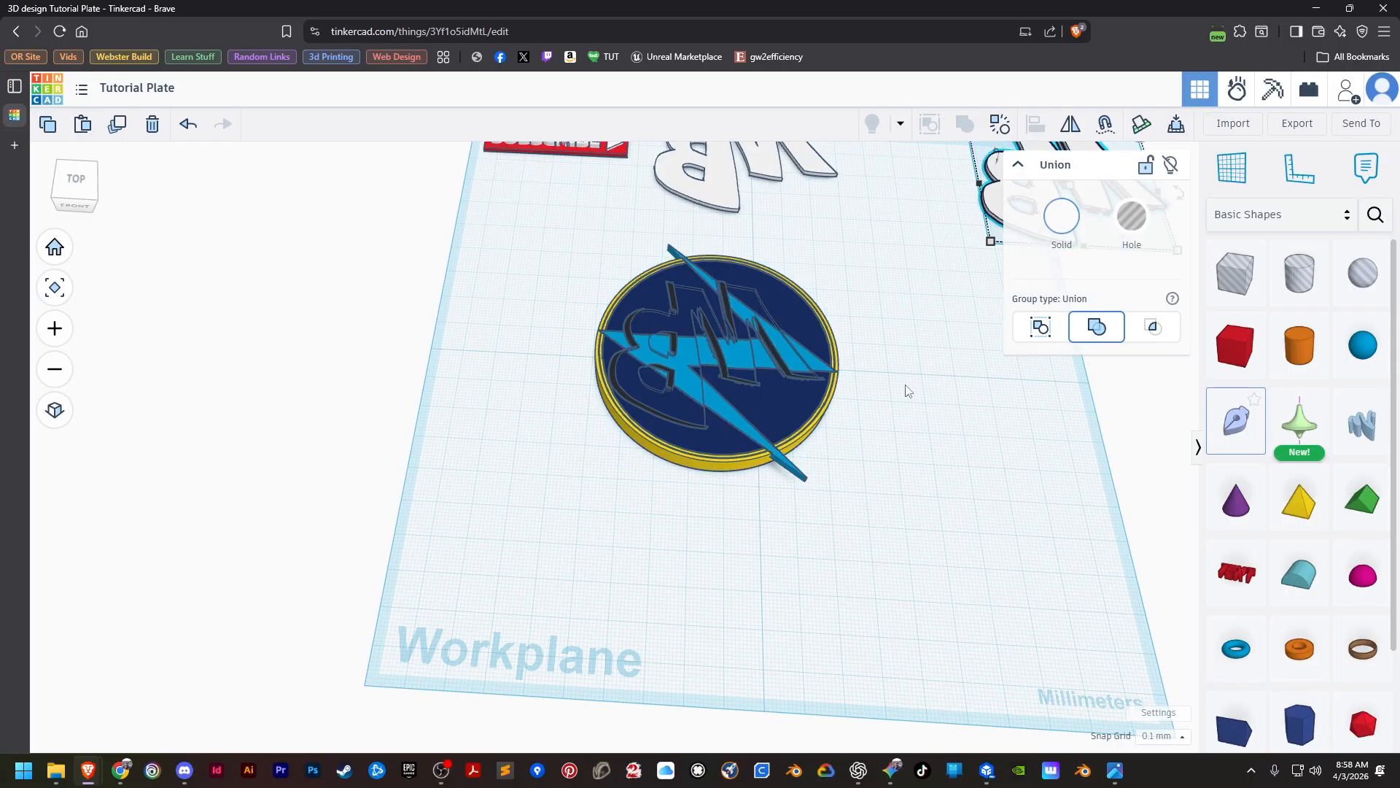
left_click(733, 467, "shift")
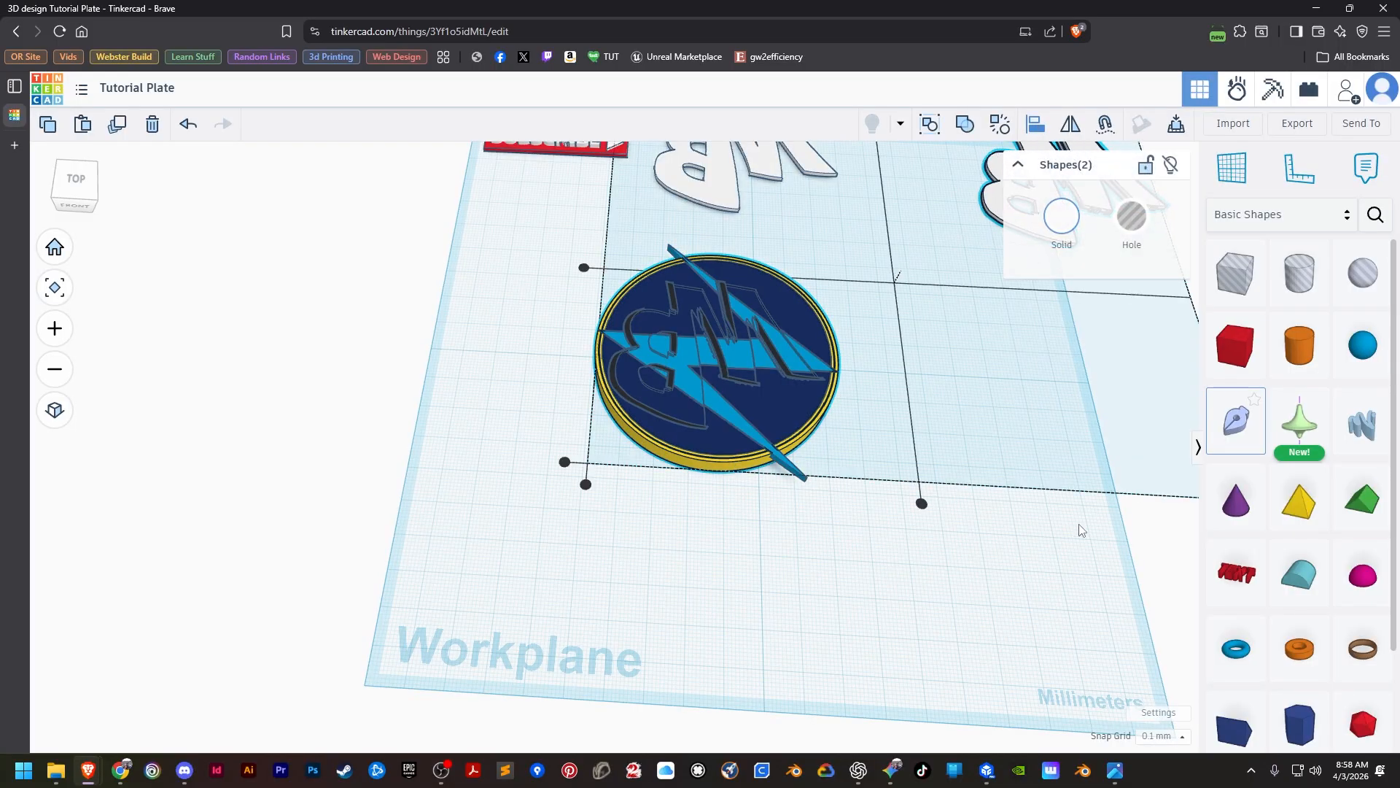
middle_click_drag(999, 550, 859, 506)
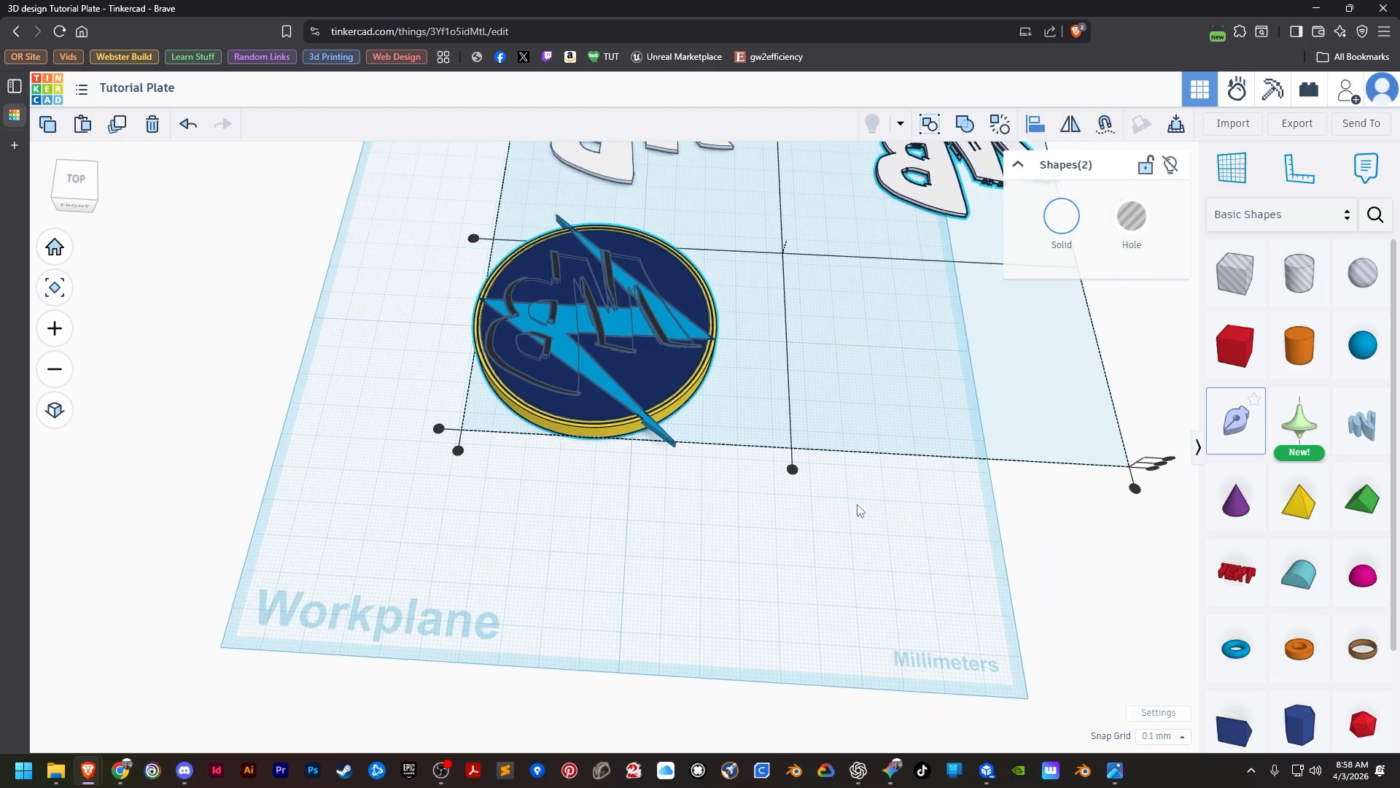
left_click(609, 430)
left_click(736, 436)
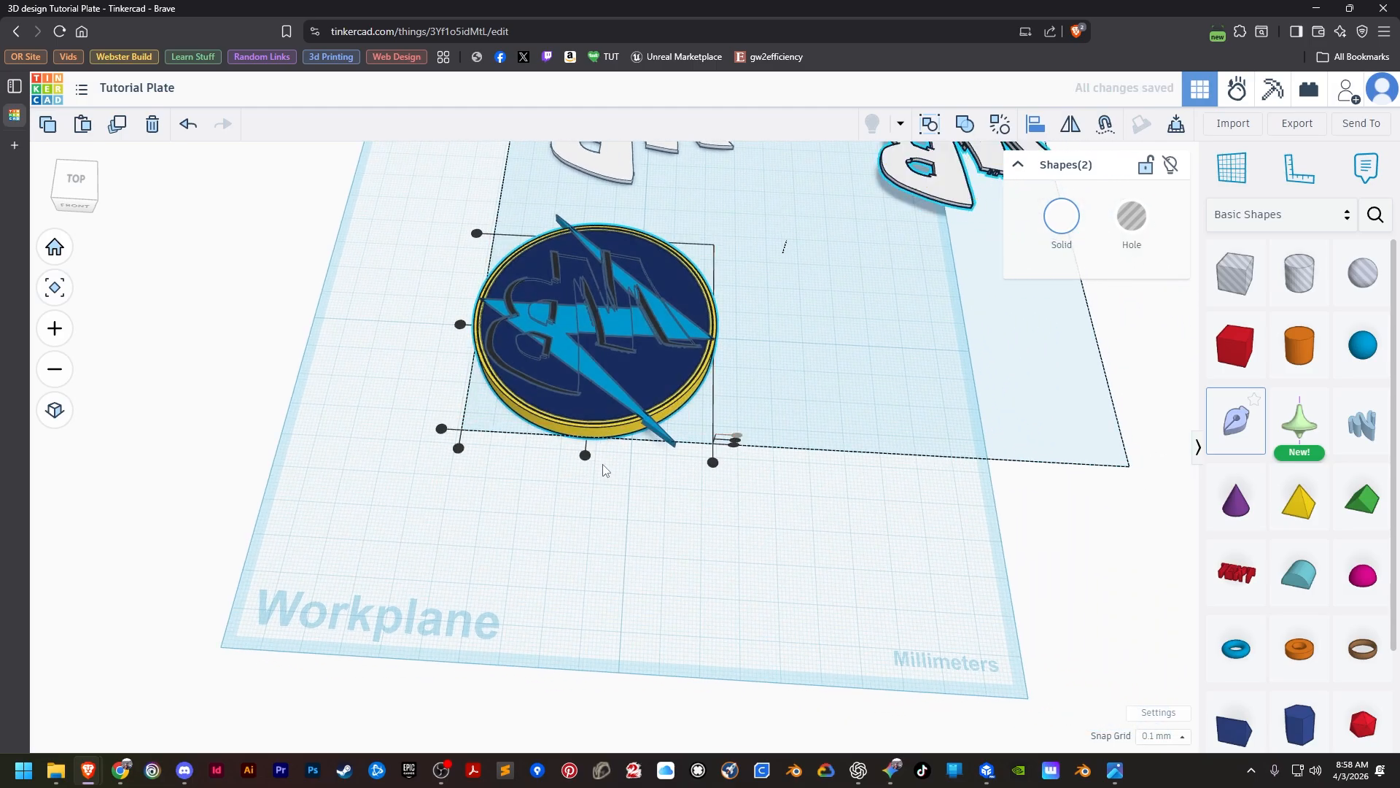
left_click(585, 455)
left_click(460, 327)
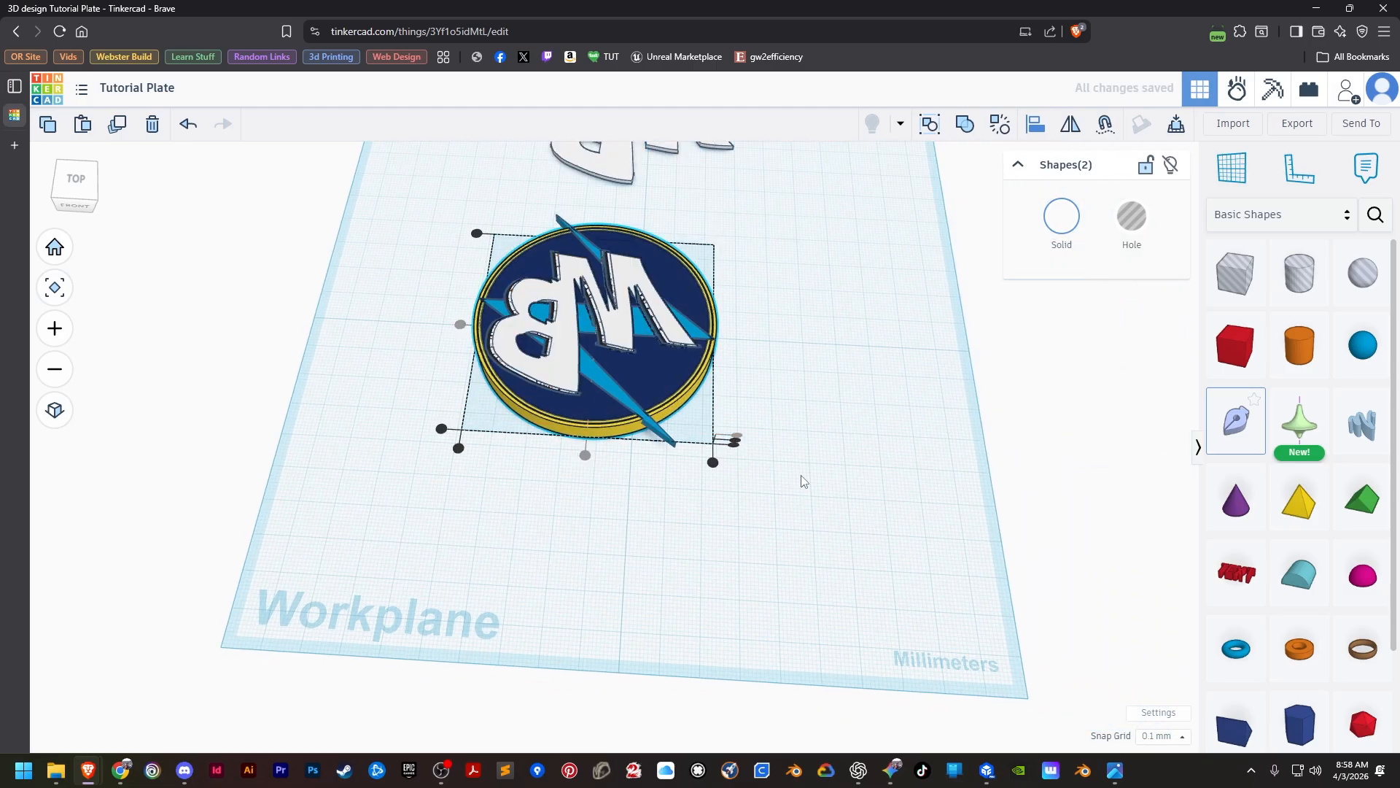
Examine up close where the seated white letters meet the black shadow pieces on the disc.
scroll(737, 401, "up", 5)
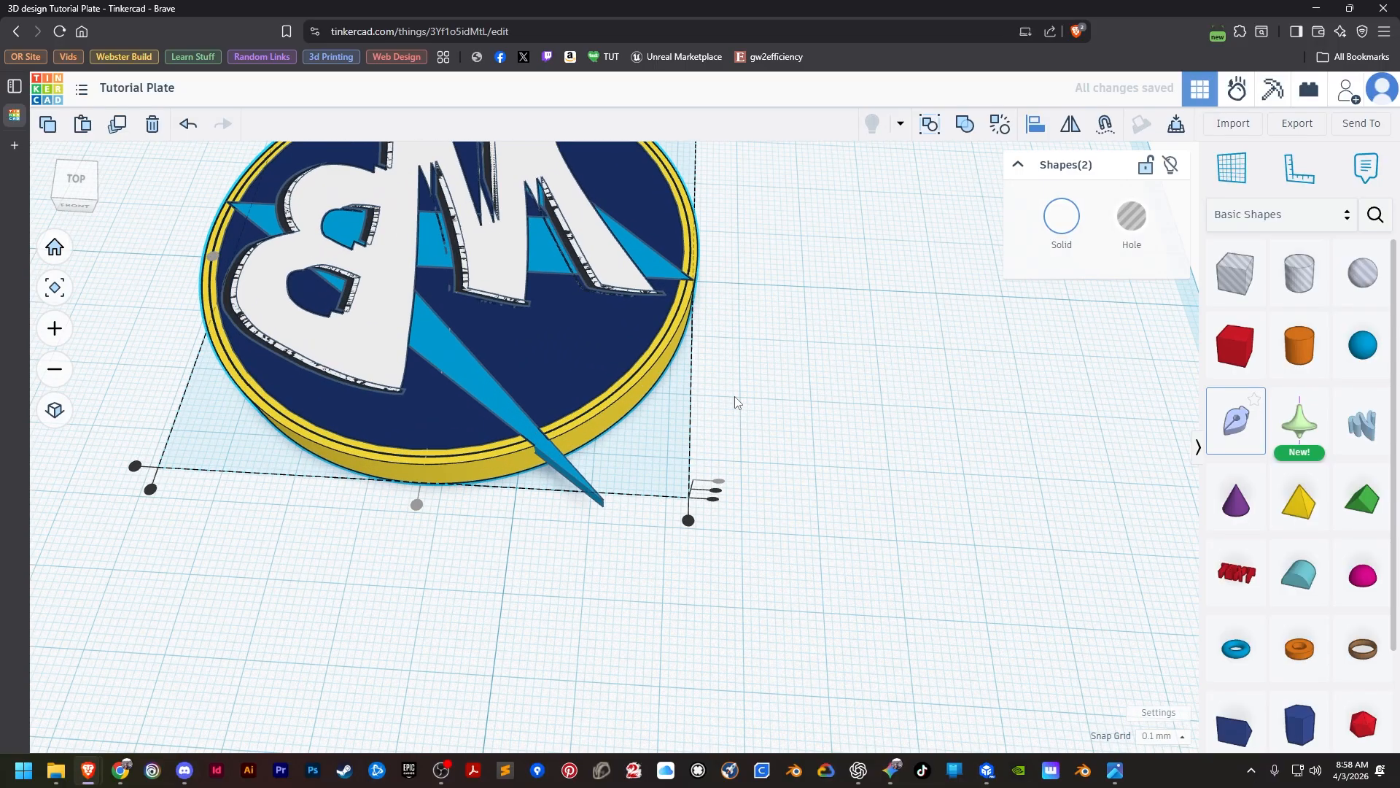
scroll(735, 401, "up", 4)
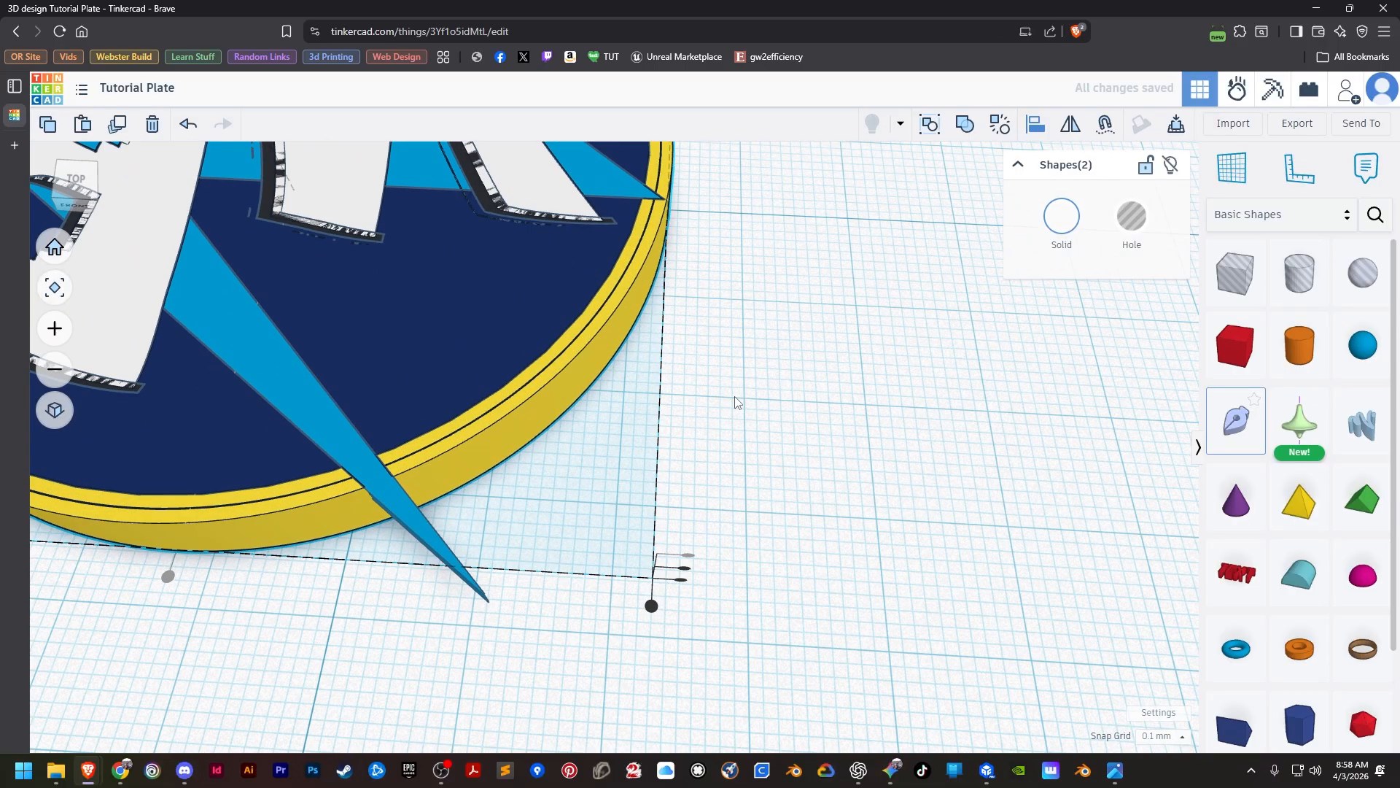
middle_click_drag(719, 363, 950, 452)
left_click(949, 452)
scroll(949, 452, "down", 5)
scroll(580, 474, "up", 10)
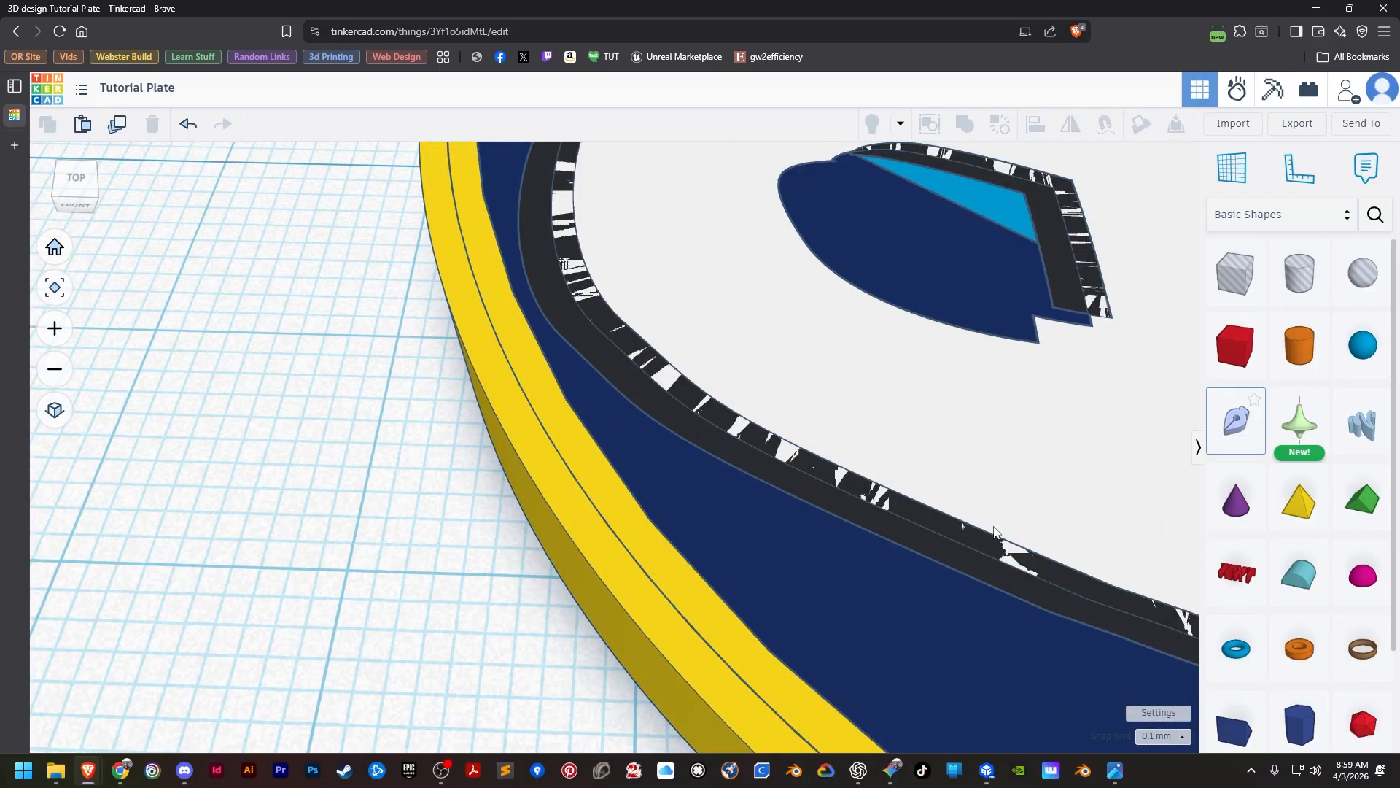
Inspect the edges of the B, its inner openings and the M's legs for overlap between white letters and black shadows.
scroll(955, 510, "down", 8)
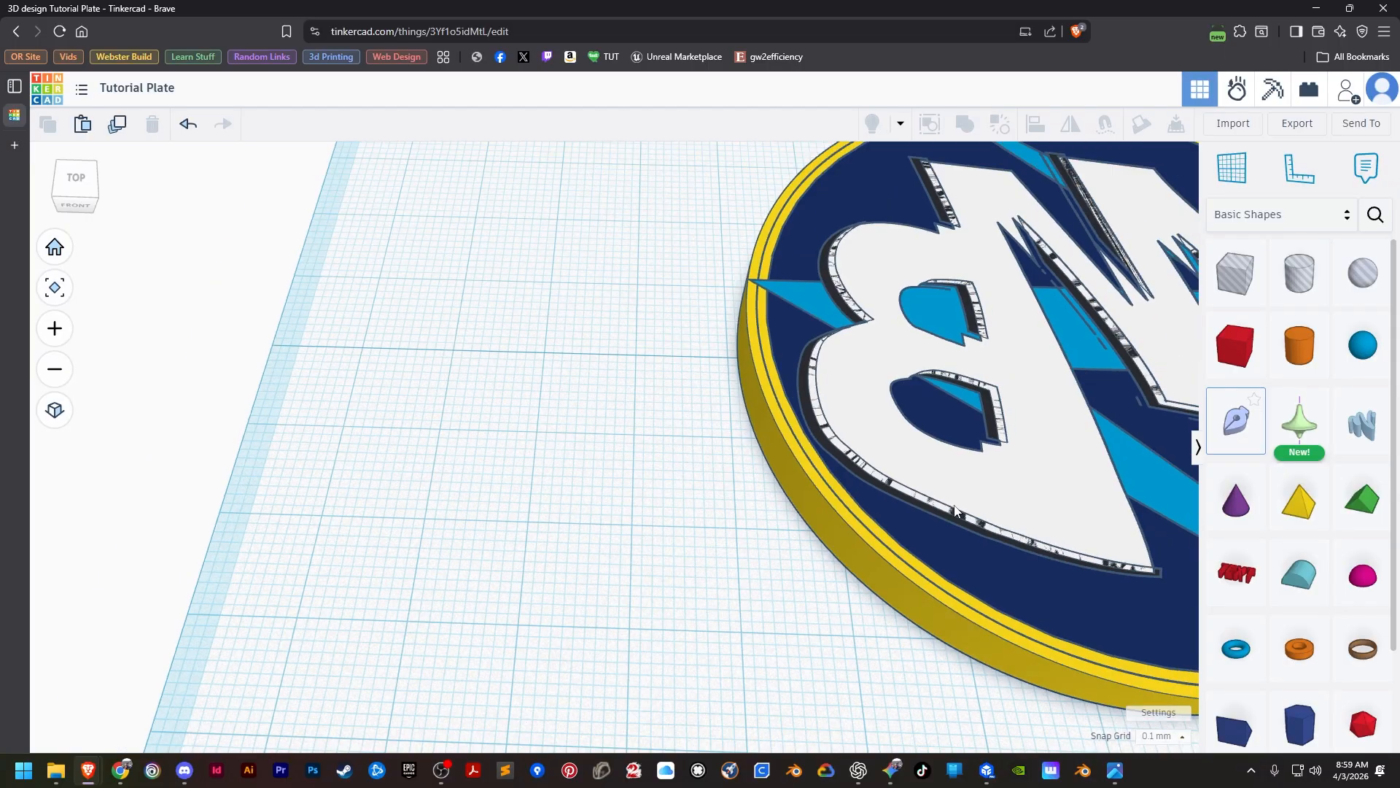
scroll(997, 480, "up", 4)
scroll(997, 480, "down", 5)
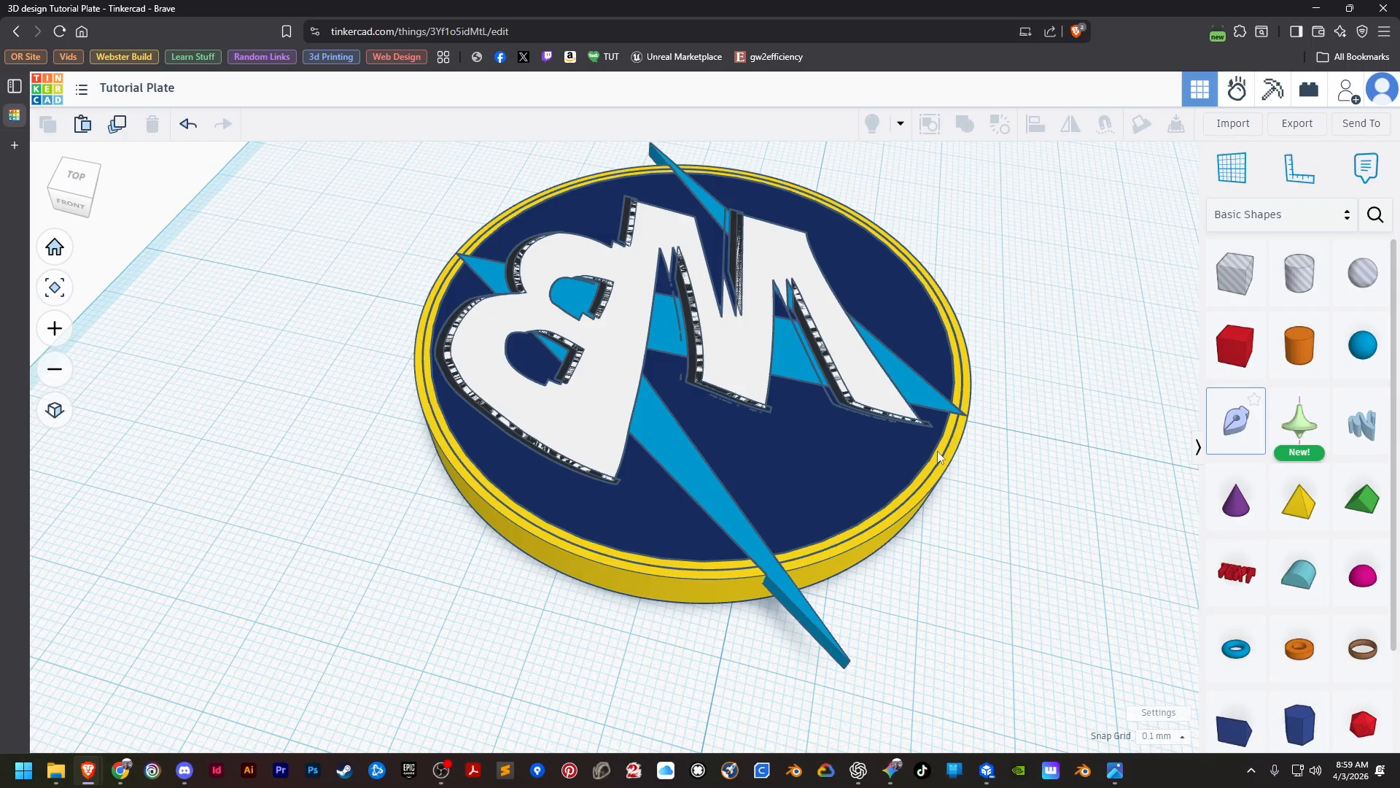
scroll(983, 487, "up", 5)
scroll(983, 489, "up", 3)
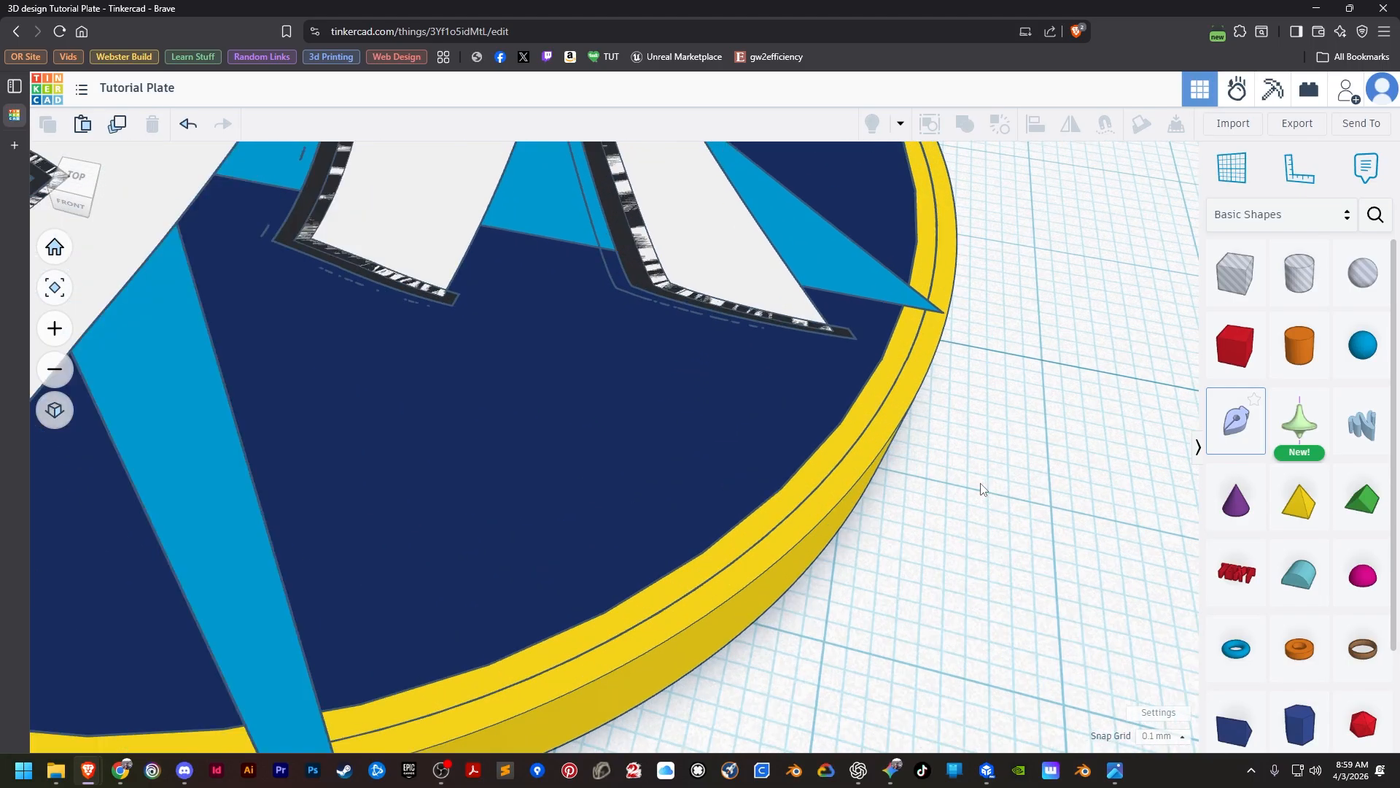
scroll(982, 489, "down", 10)
scroll(983, 488, "up", 5)
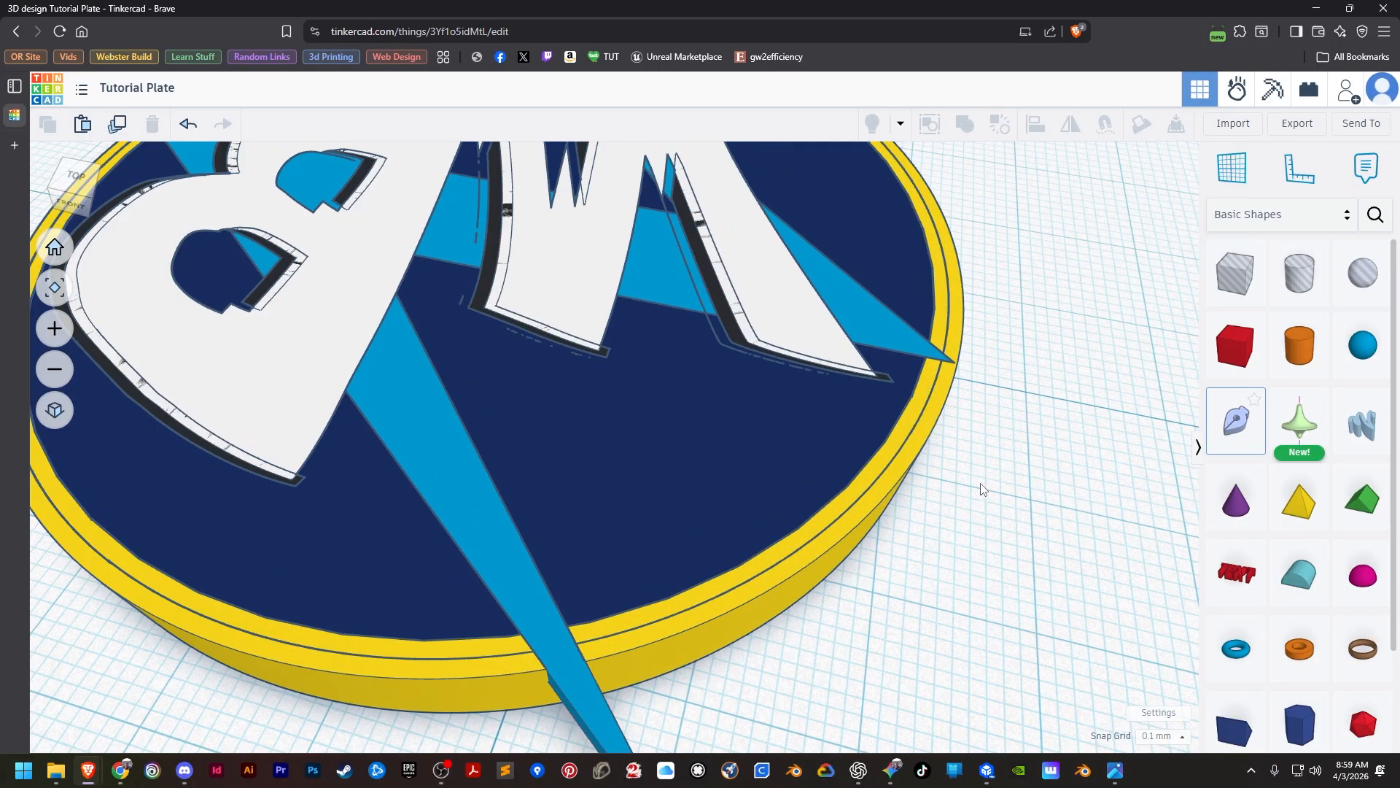
scroll(705, 402, "down", 3)
scroll(864, 453, "down", 3)
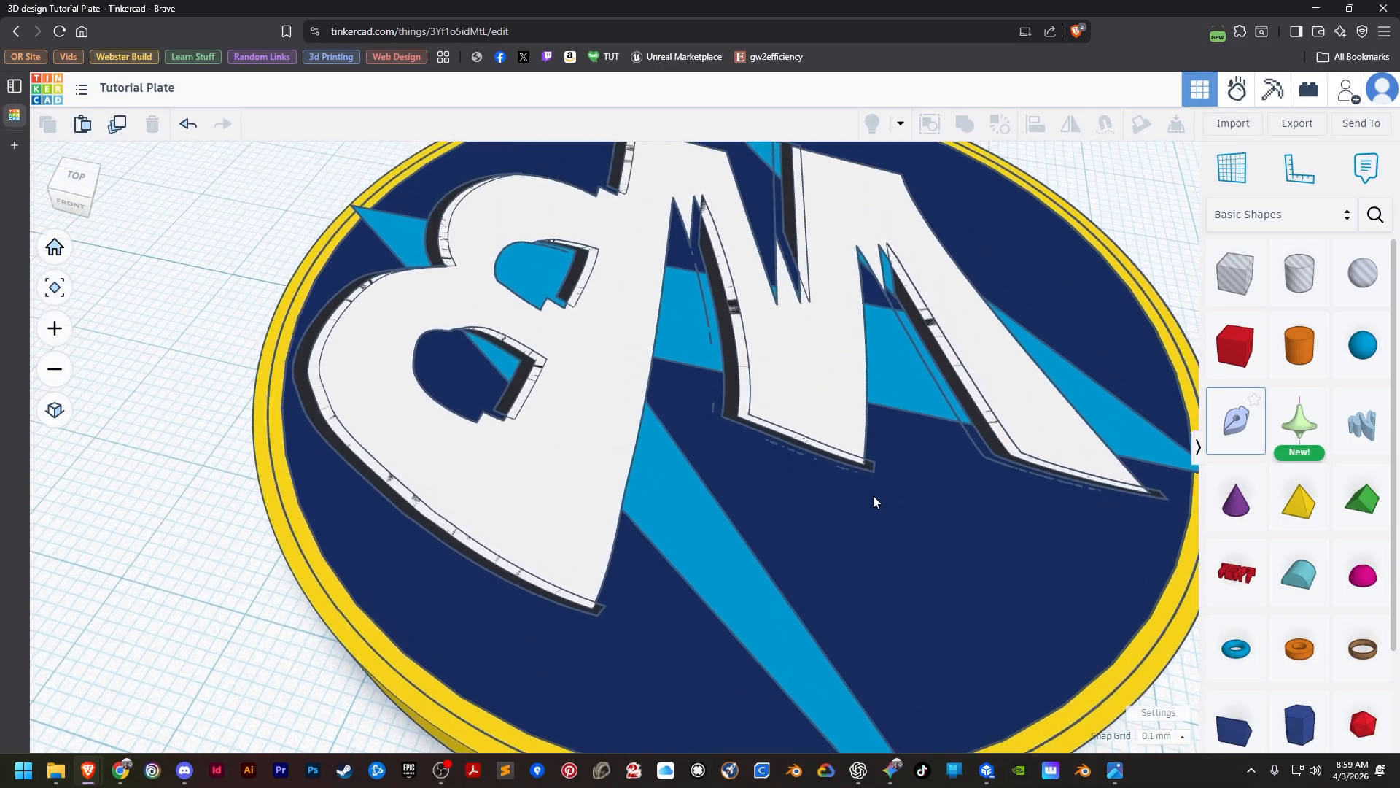
scroll(879, 517, "up", 2)
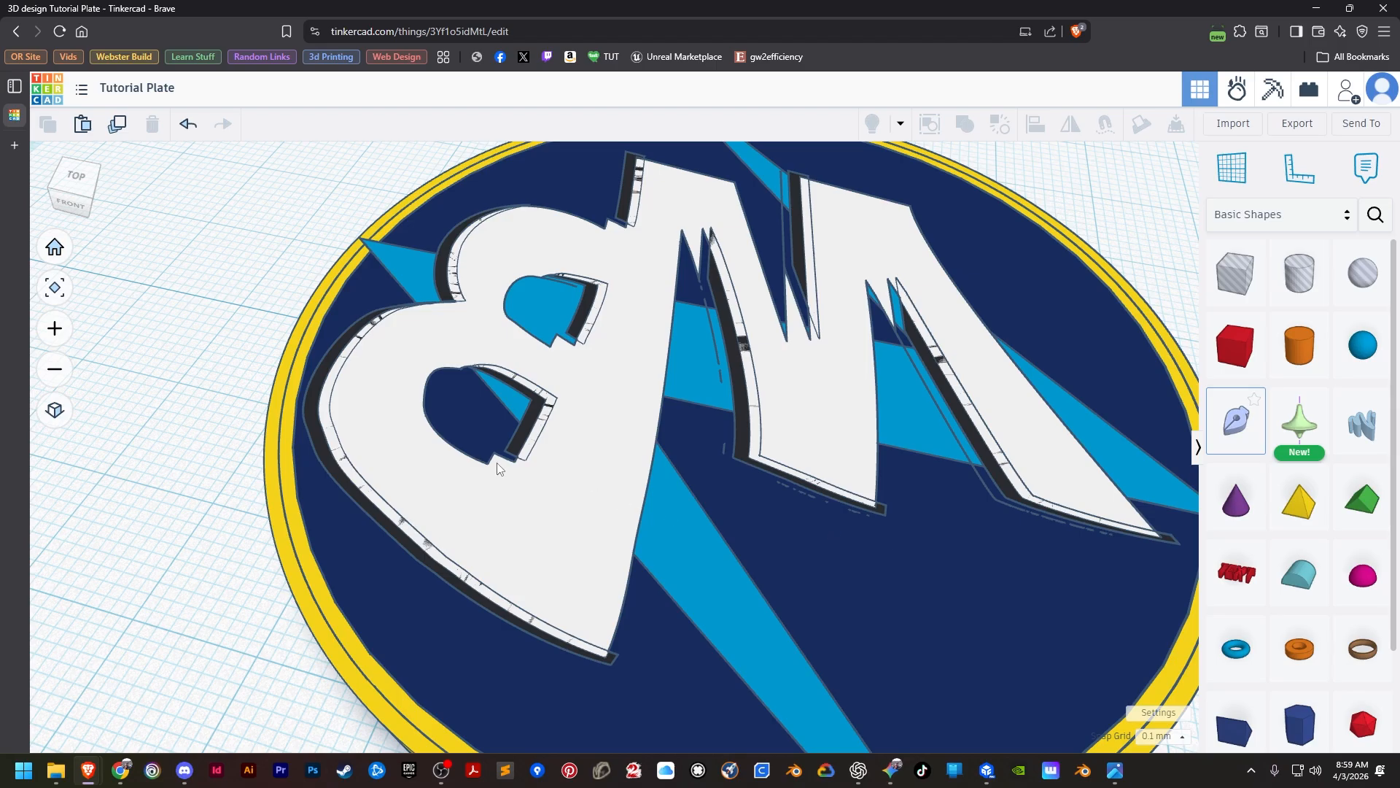
scroll(509, 460, "up", 5)
scroll(513, 458, "up", 2)
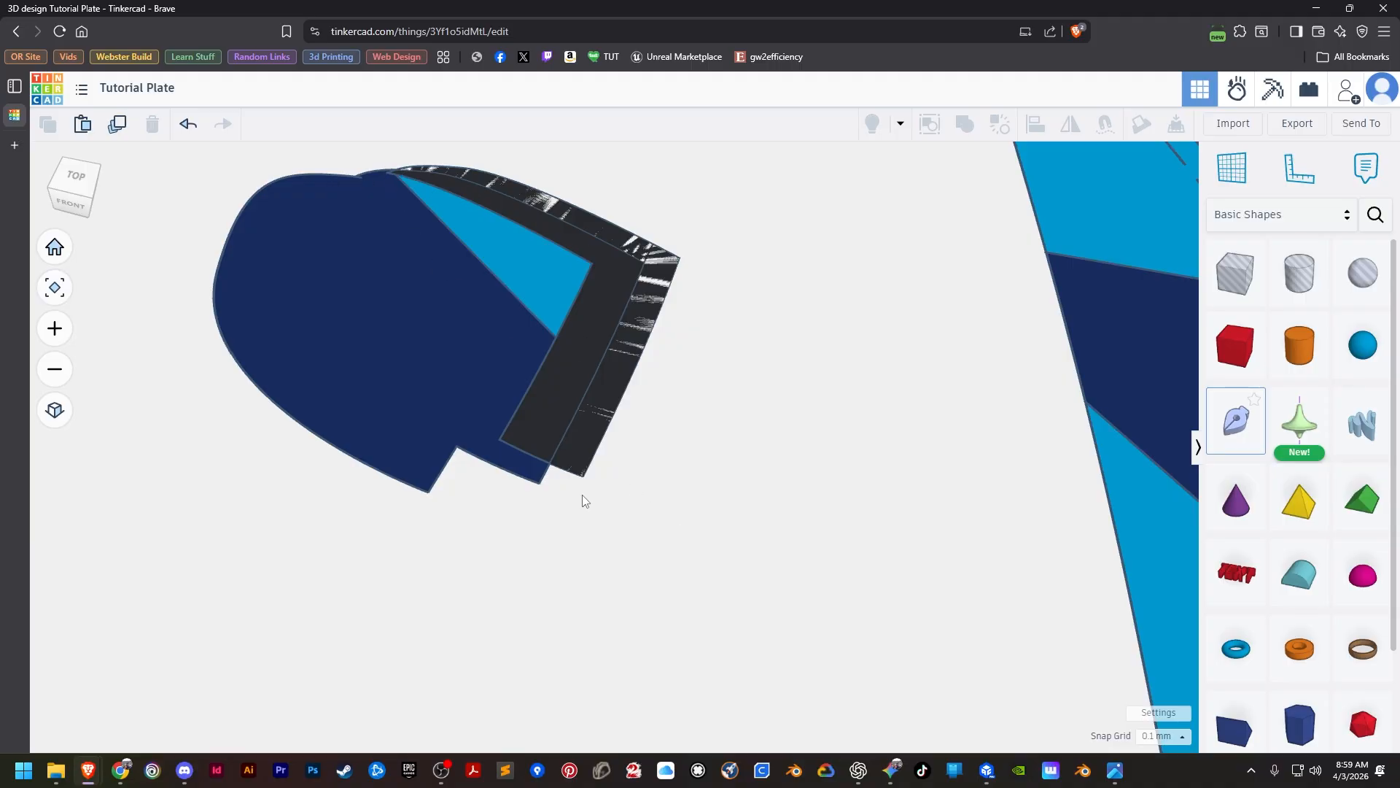
scroll(582, 500, "down", 10)
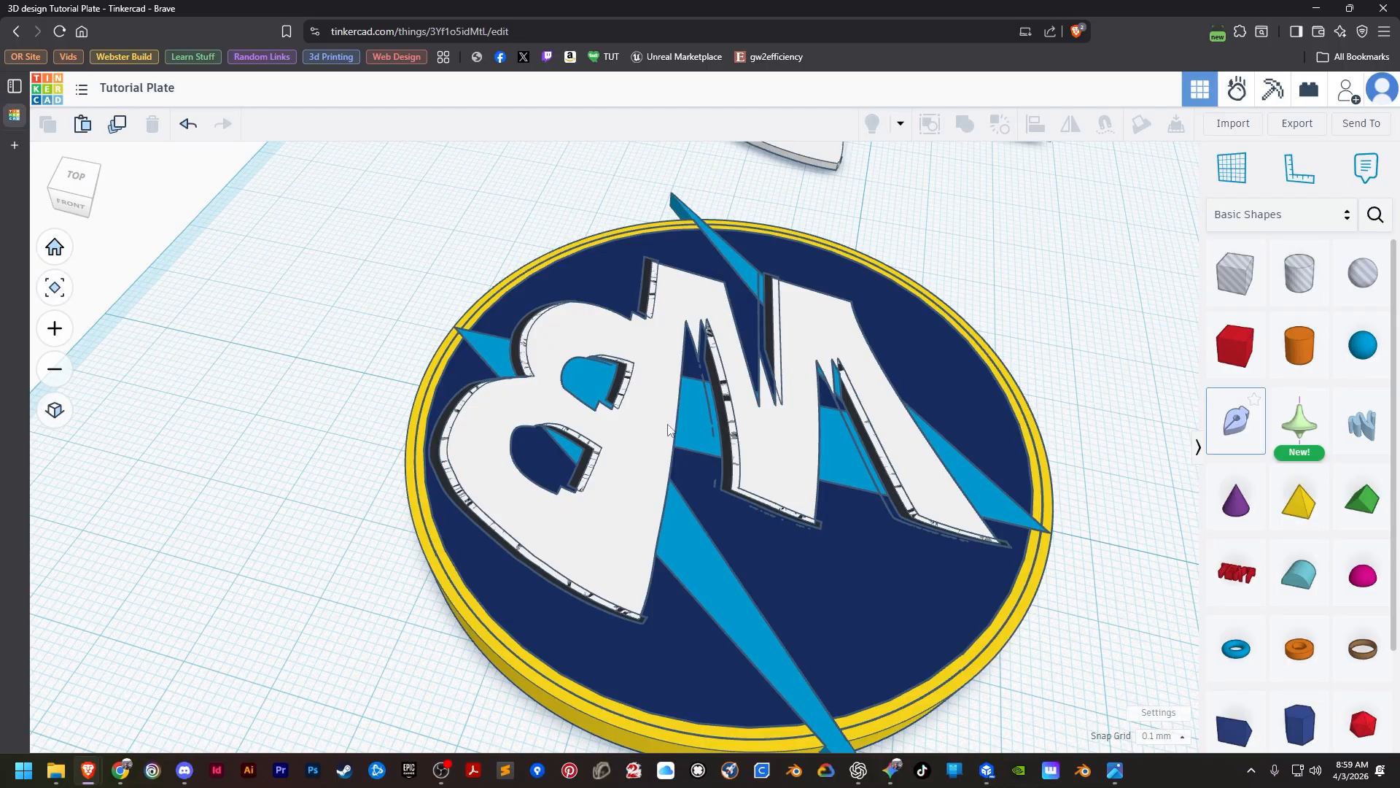
Move the white MB letters off the disc, then undo back to before the letters were seated and cut out of the bolt.
left_click(640, 500)
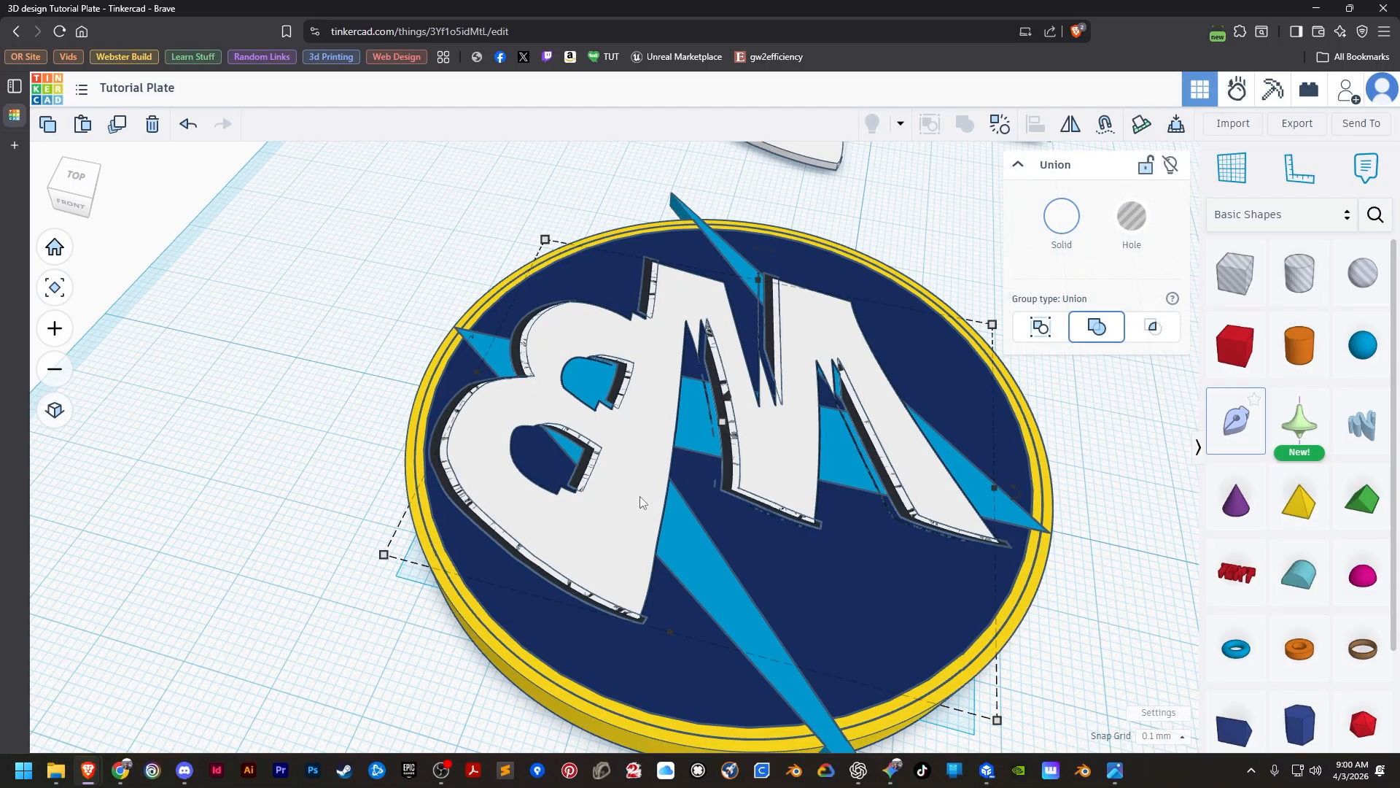
scroll(640, 497, "down", 3)
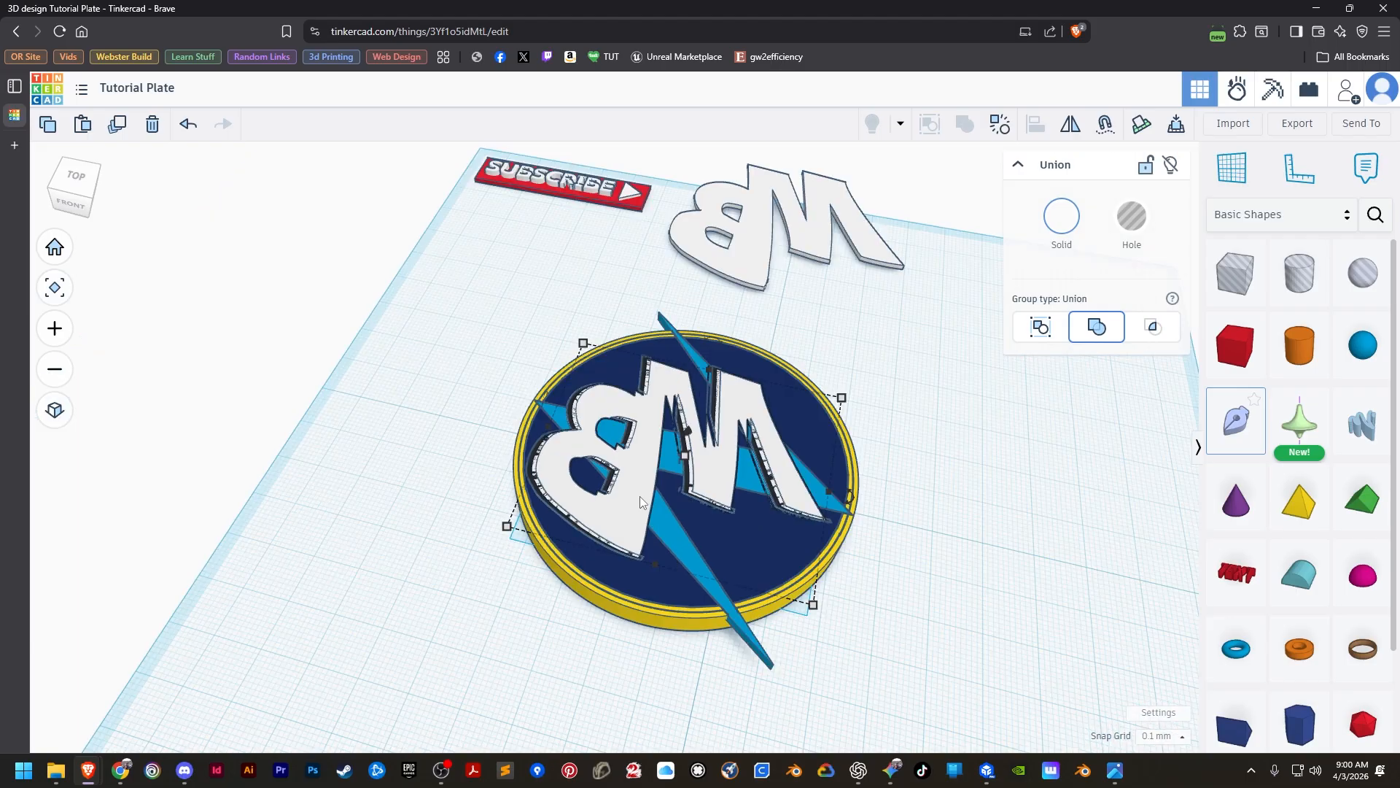
scroll(640, 499, "up", 5)
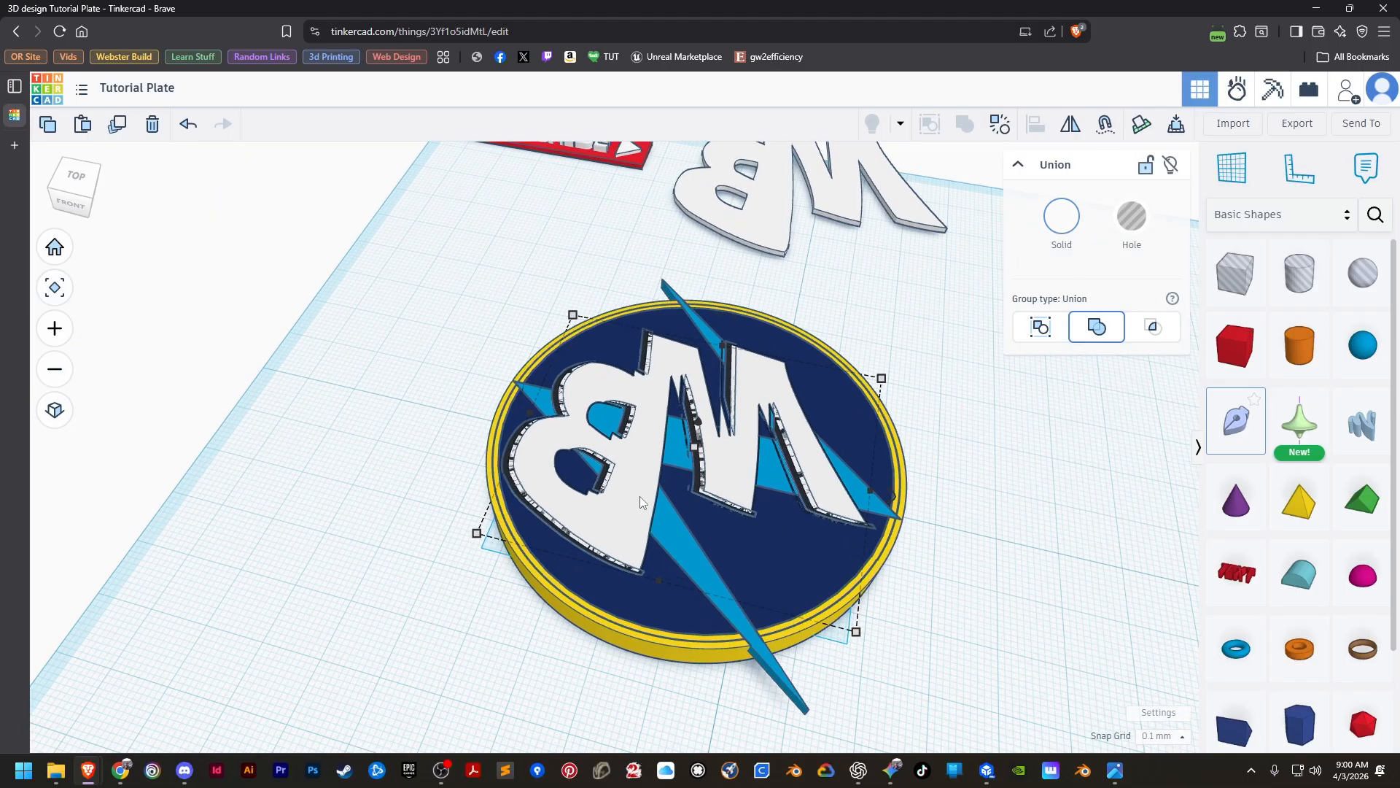
scroll(640, 502, "up", 2)
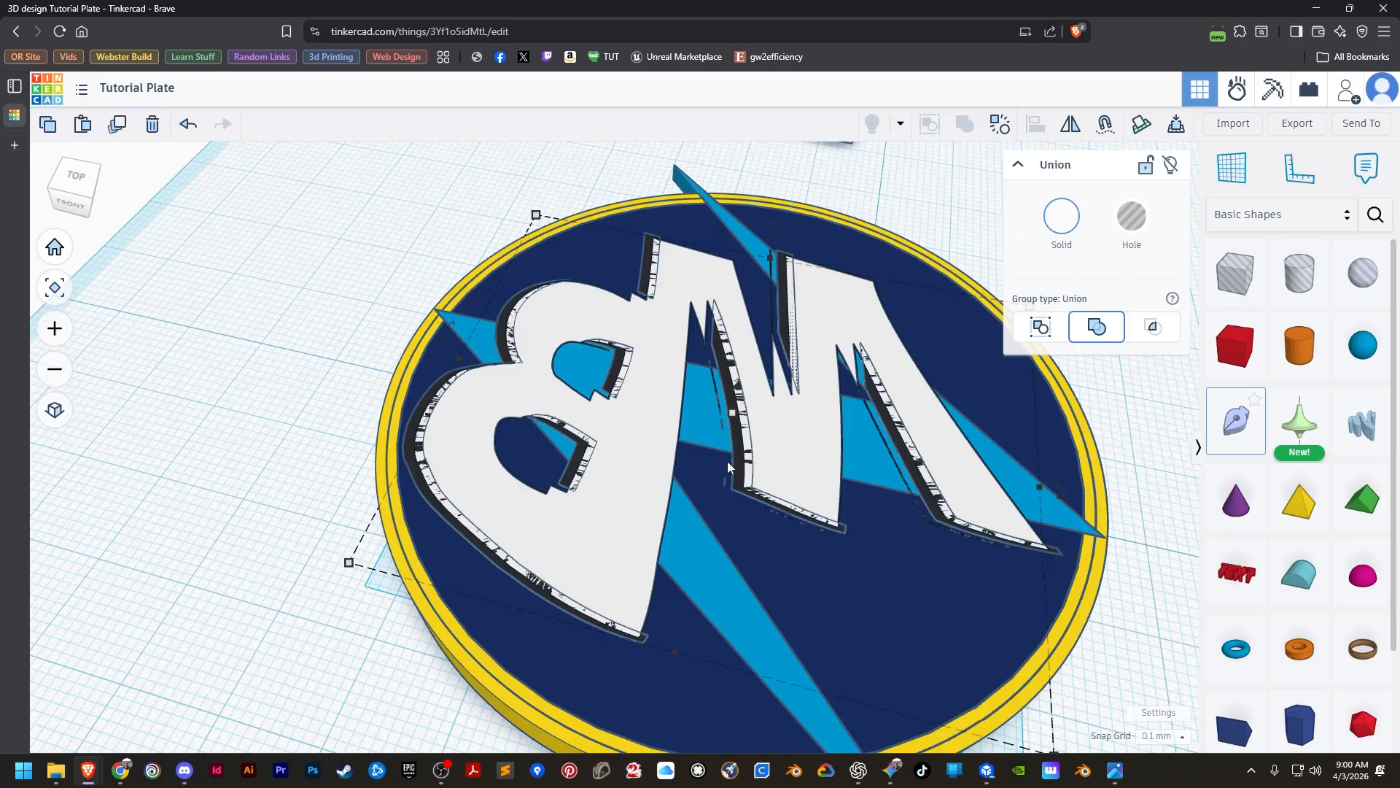
scroll(725, 483, "down", 7)
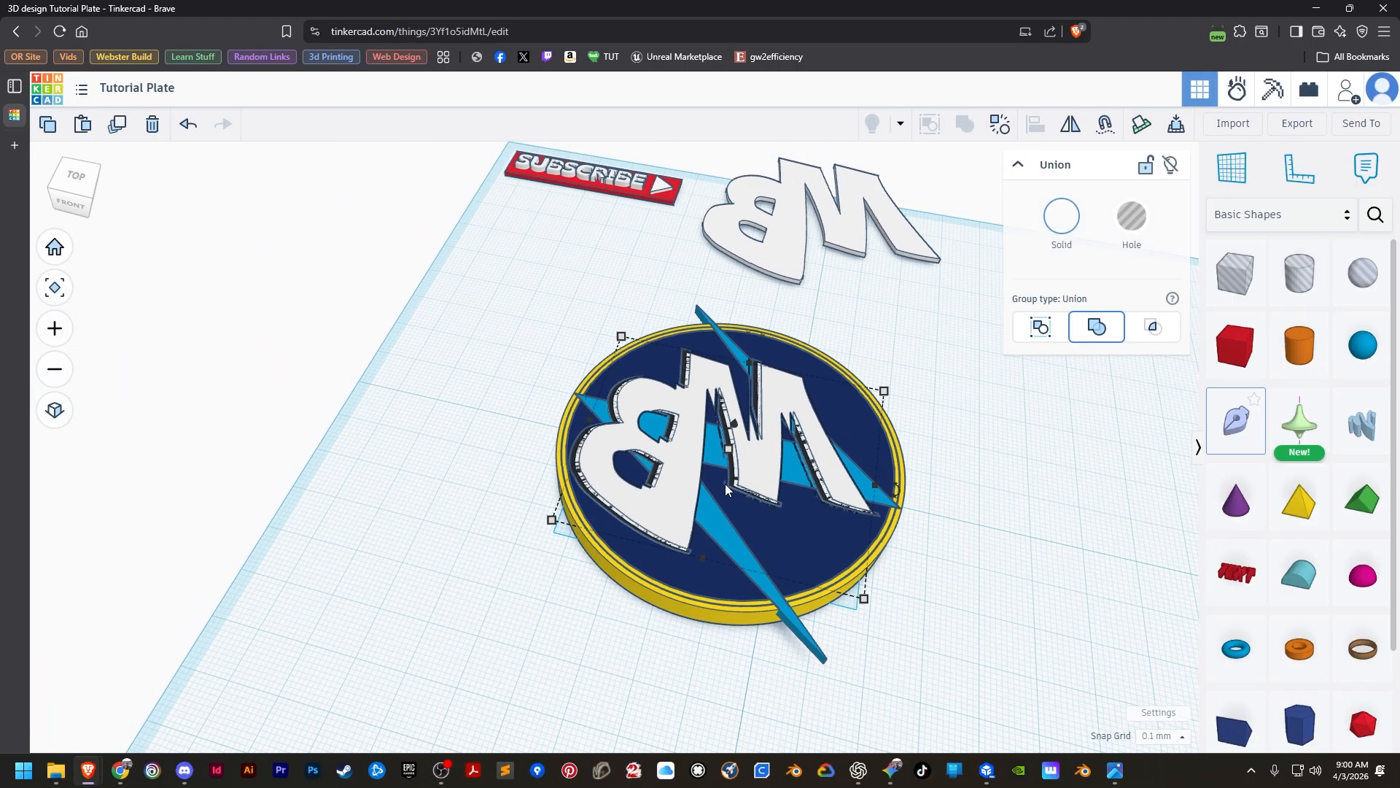
middle_click_drag(894, 460, 772, 400)
left_click(188, 124)
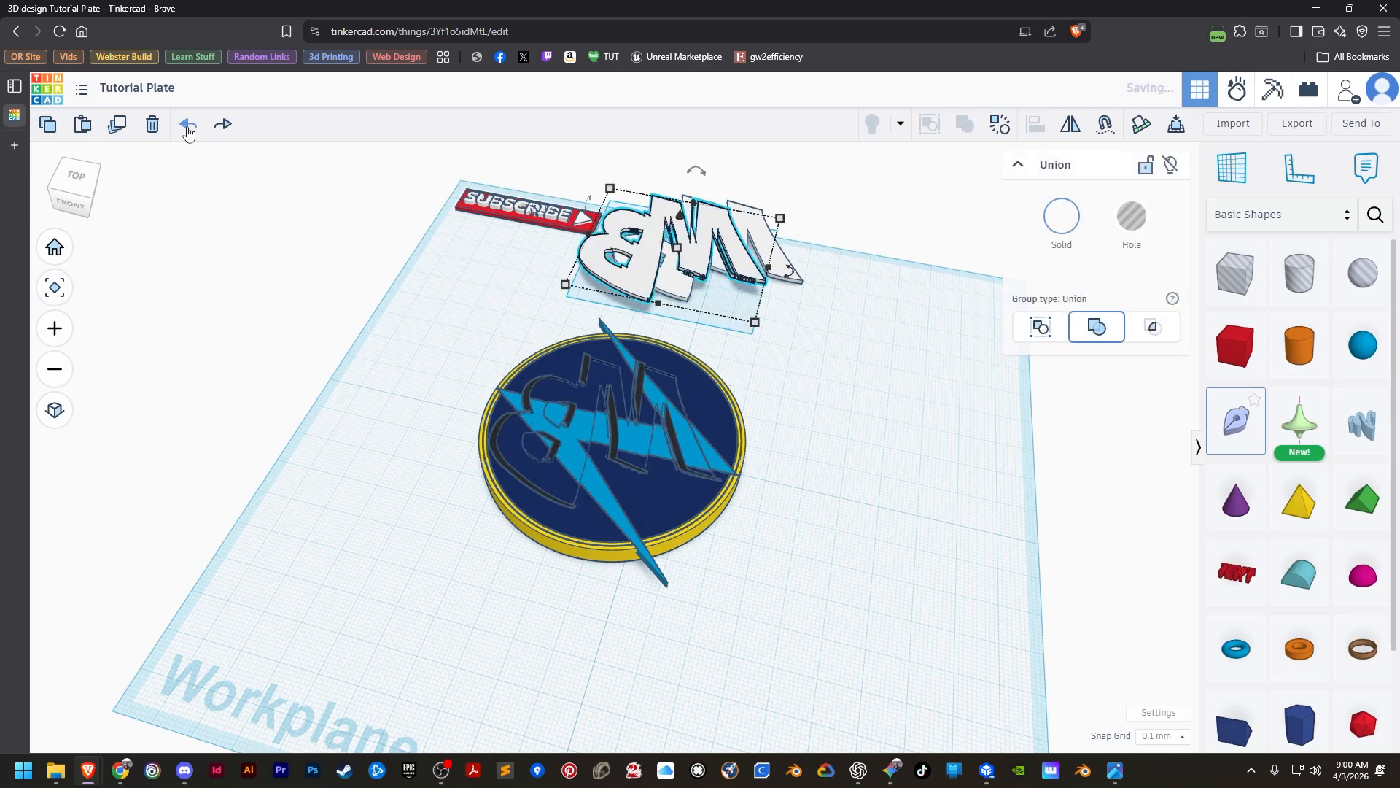
left_click(188, 124)
left_click(733, 519)
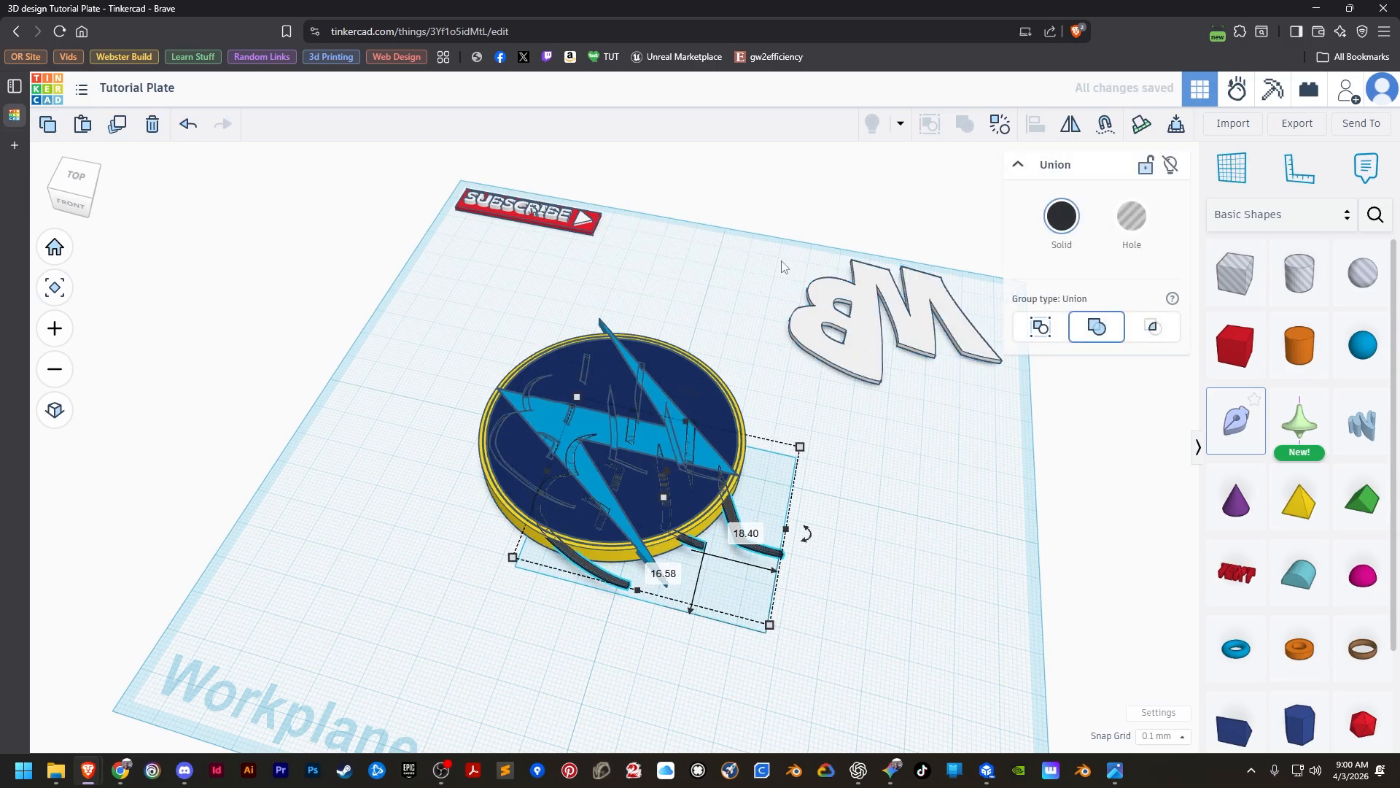
left_click(188, 124)
left_click(417, 460)
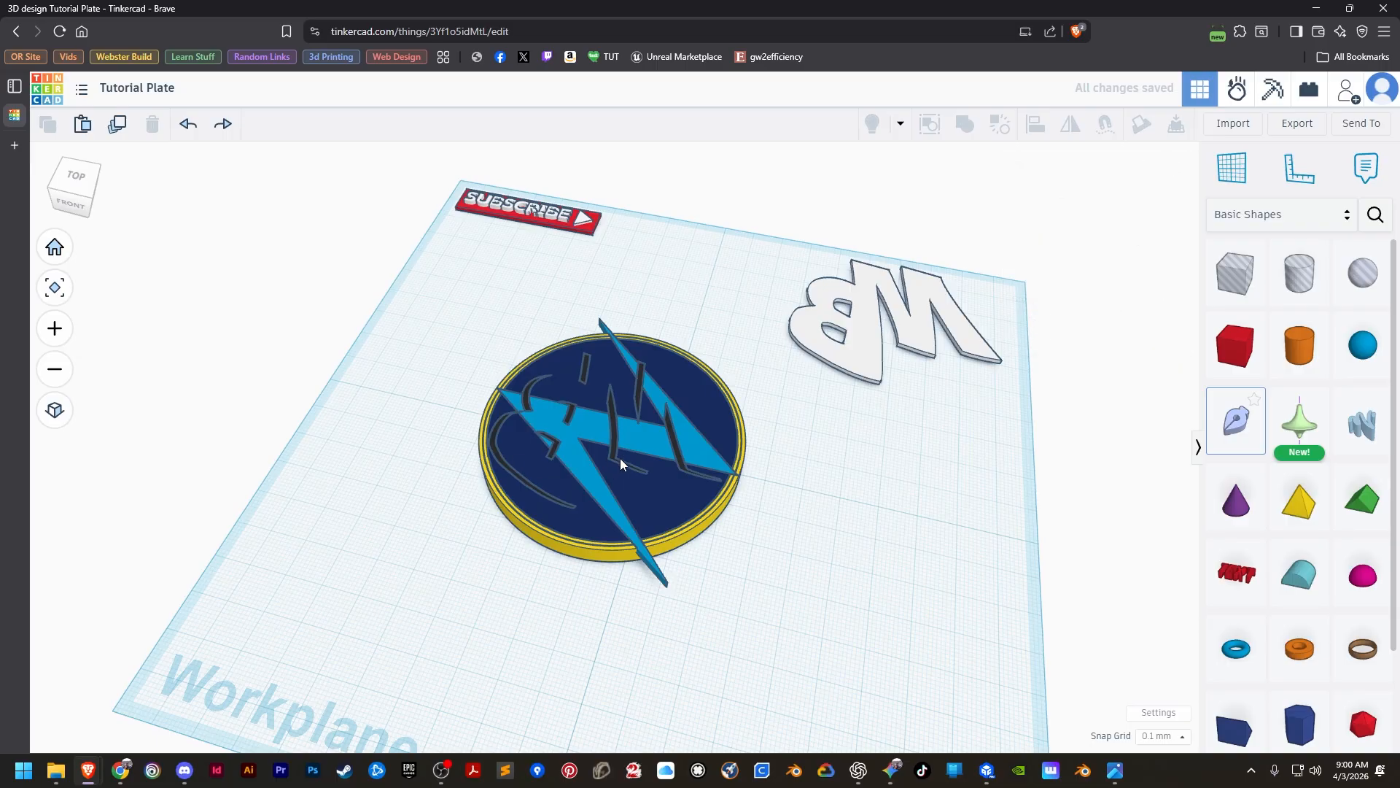
Move a copy of the black shadow pieces off the disc to the empty workplane area in front of the white MB letters.
left_click(613, 431)
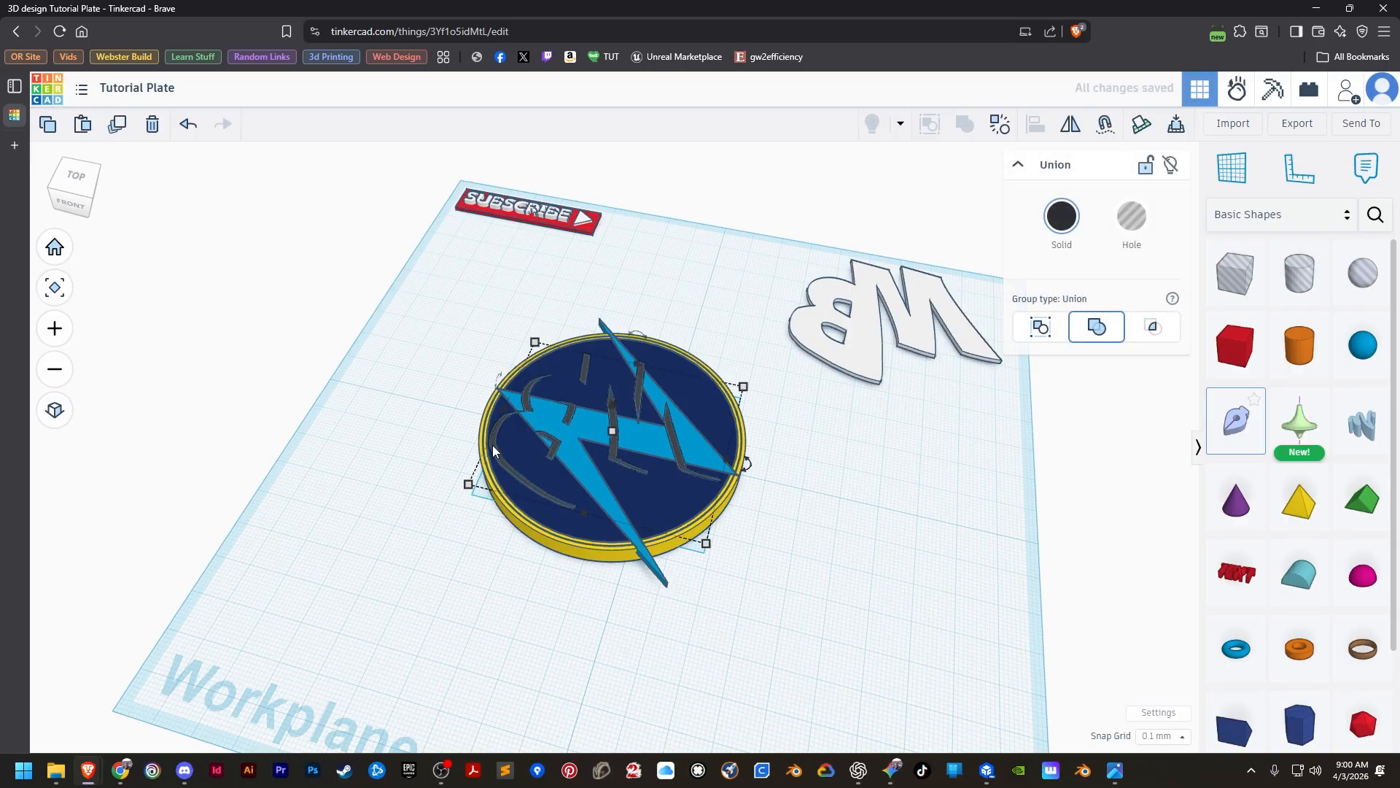
left_click_drag(492, 445, 778, 511)
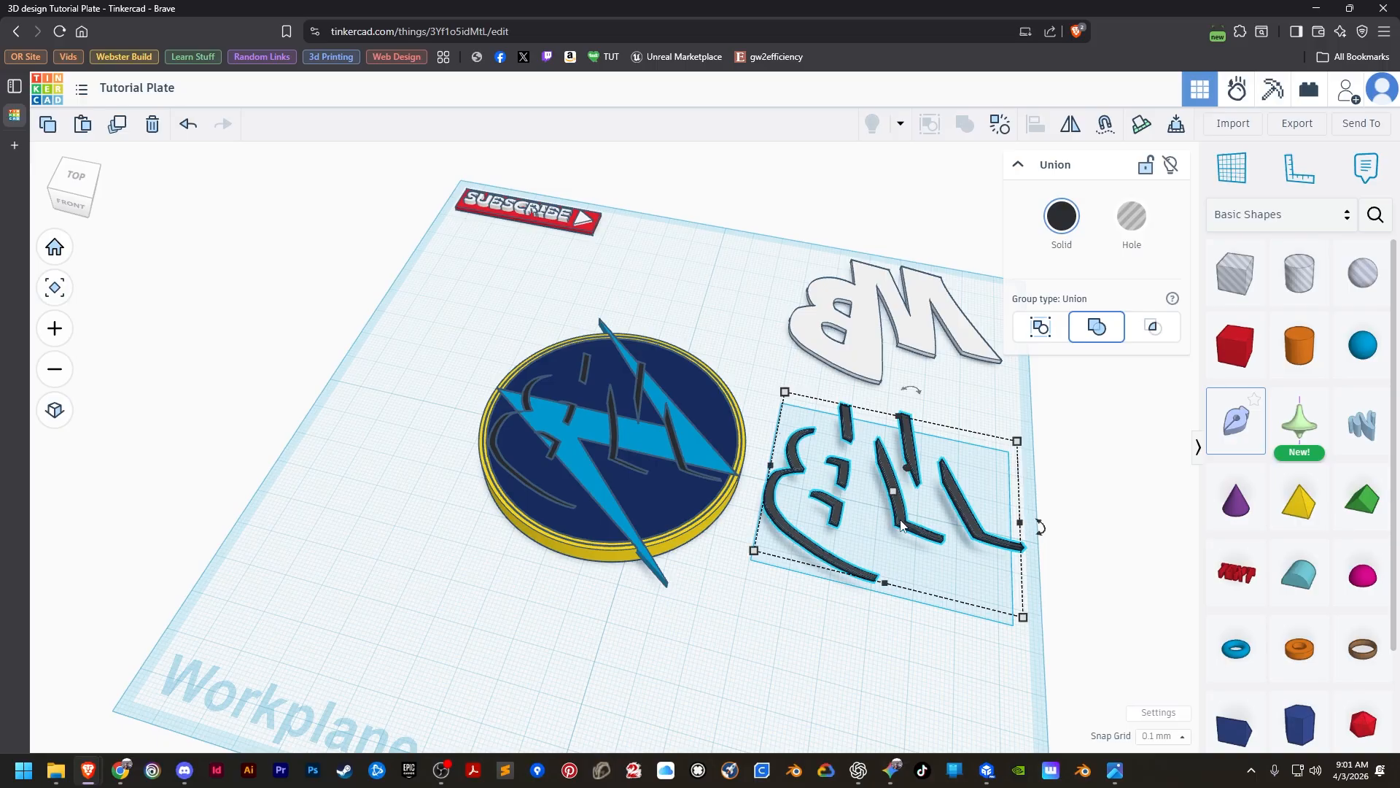
Align the black shadow copy with the white MB letters beside the disc, bottoms flush and centred in both horizontal directions.
left_click(864, 362, "shift")
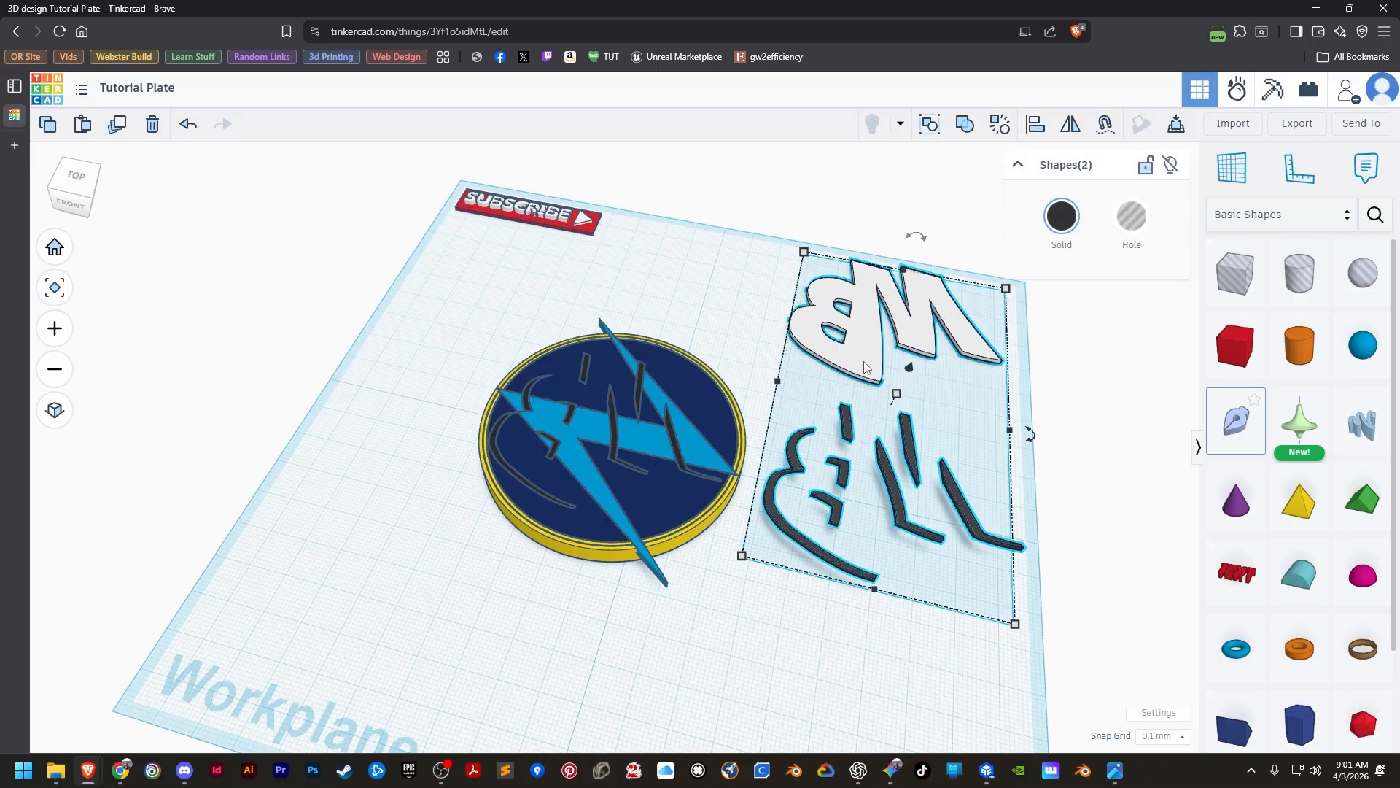
left_click(1038, 136)
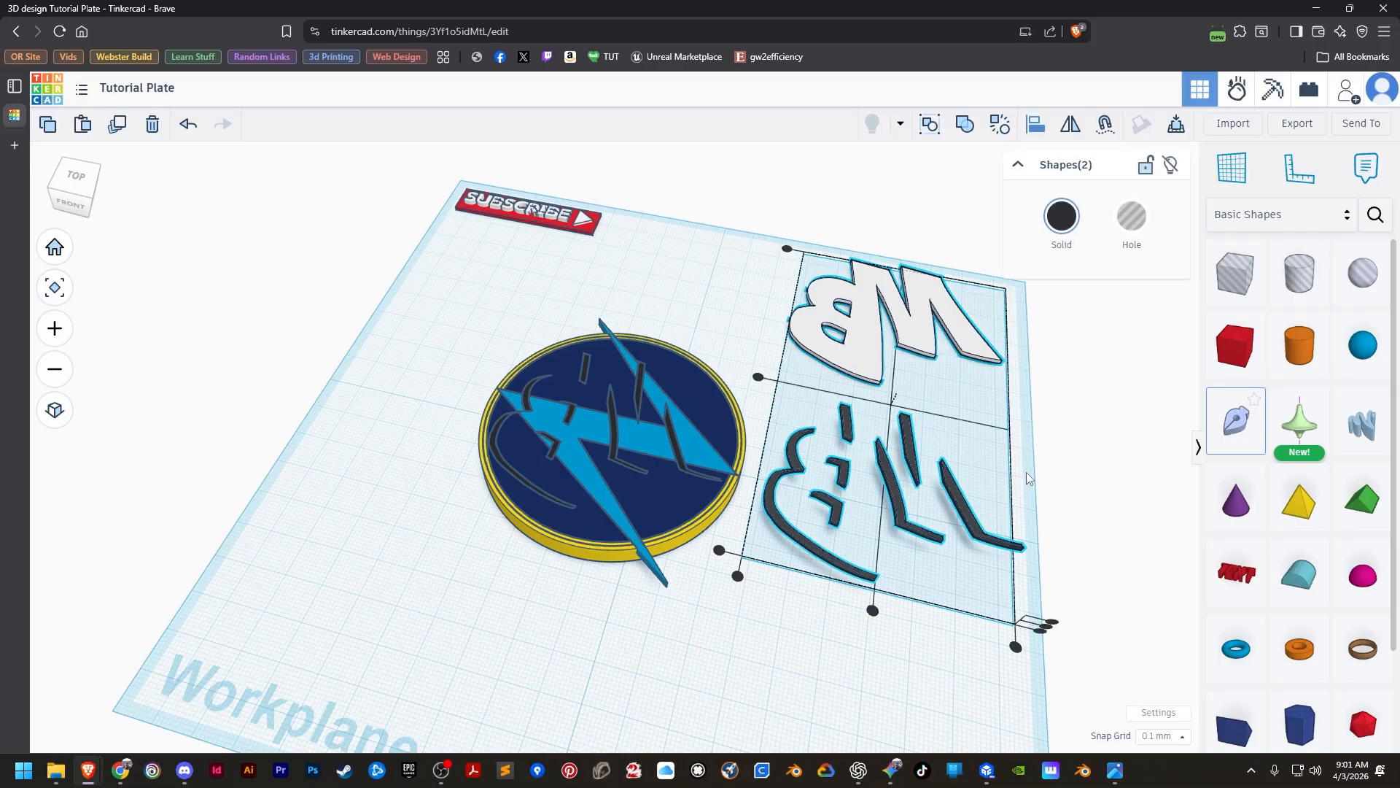
left_click(1045, 628)
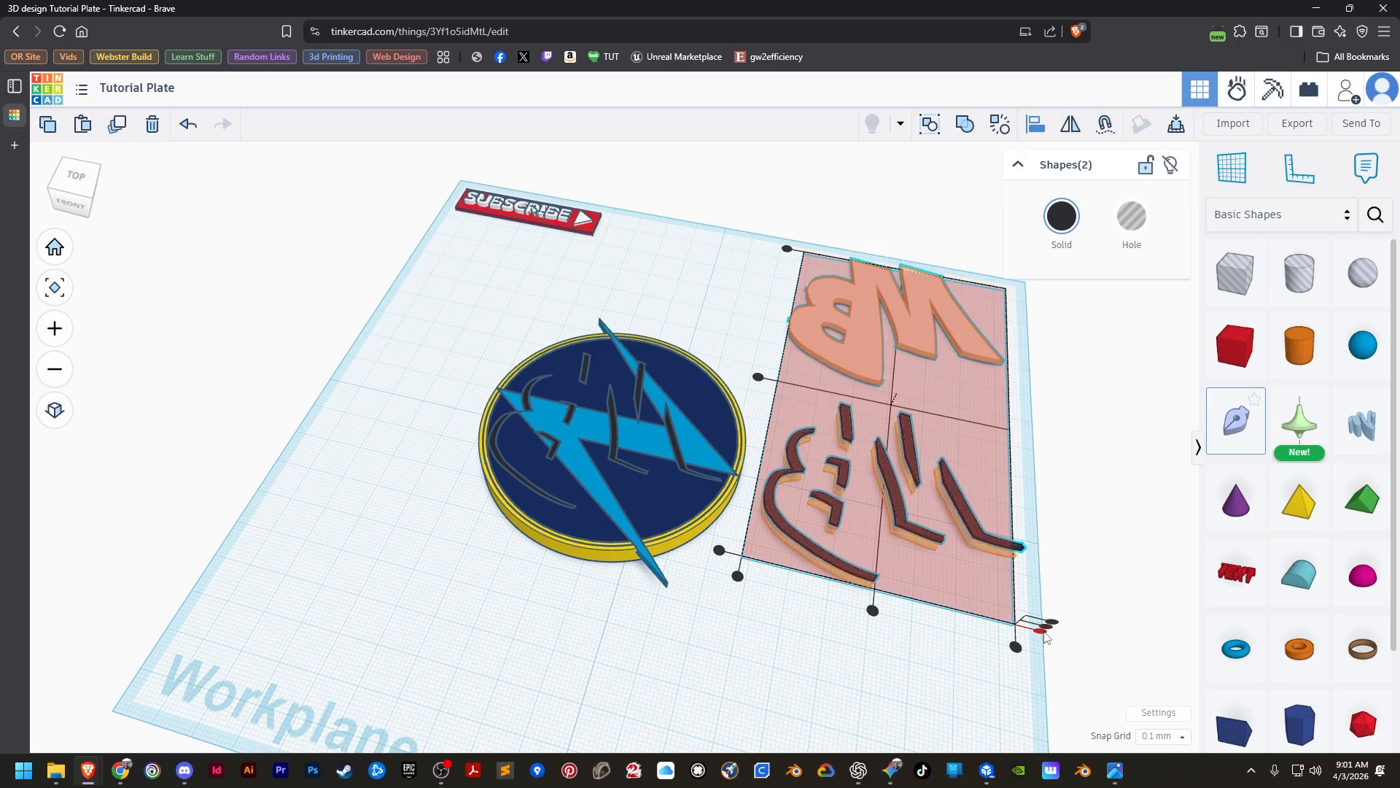
left_click(1043, 633)
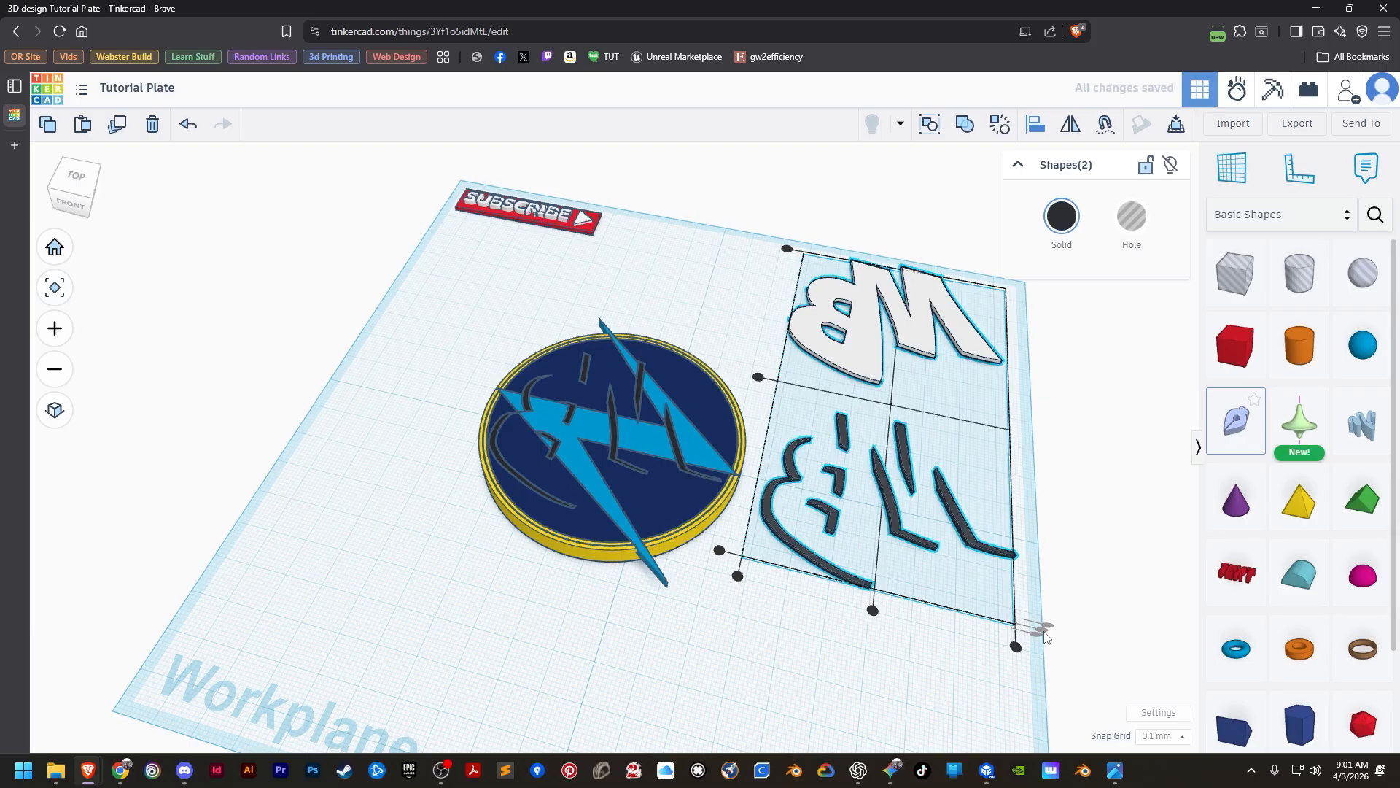
left_click(873, 609)
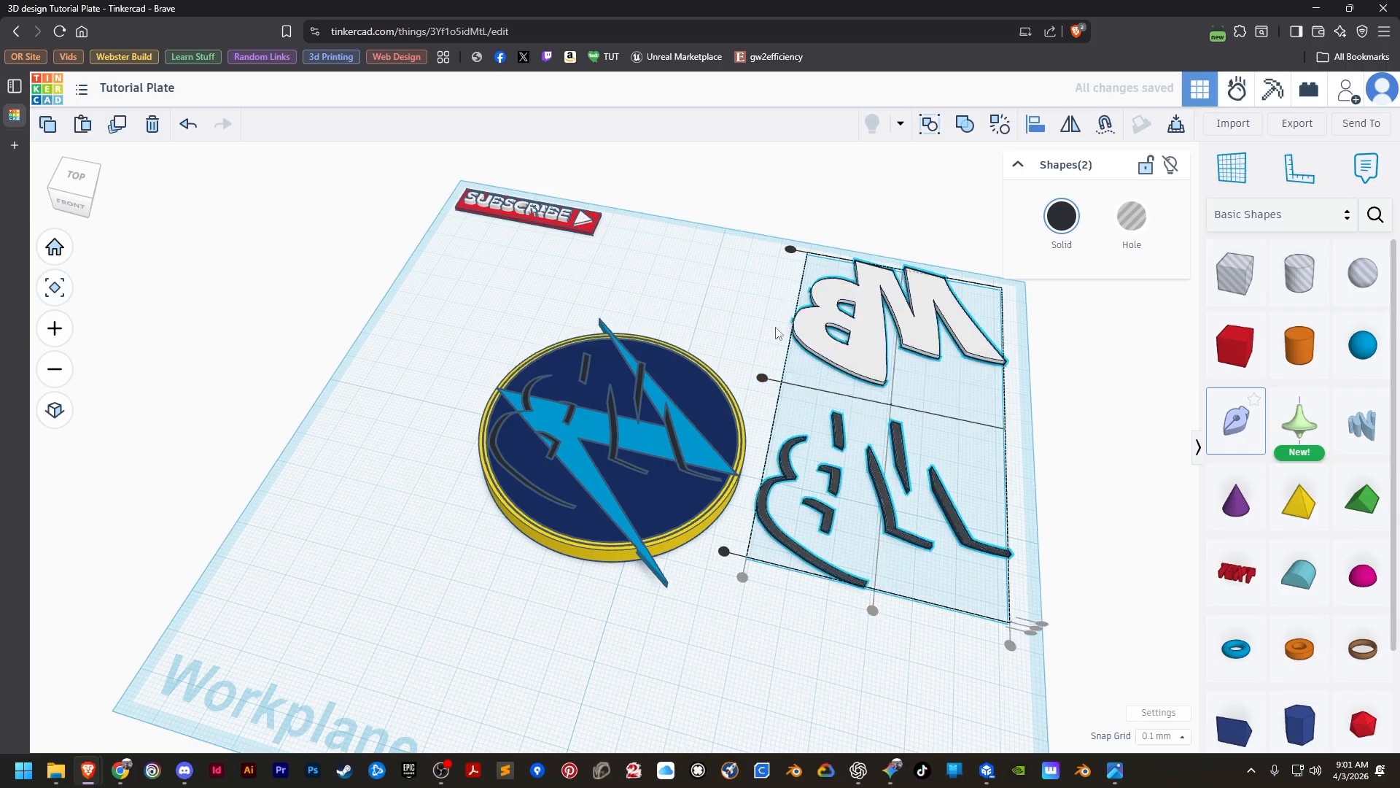
left_click(762, 378)
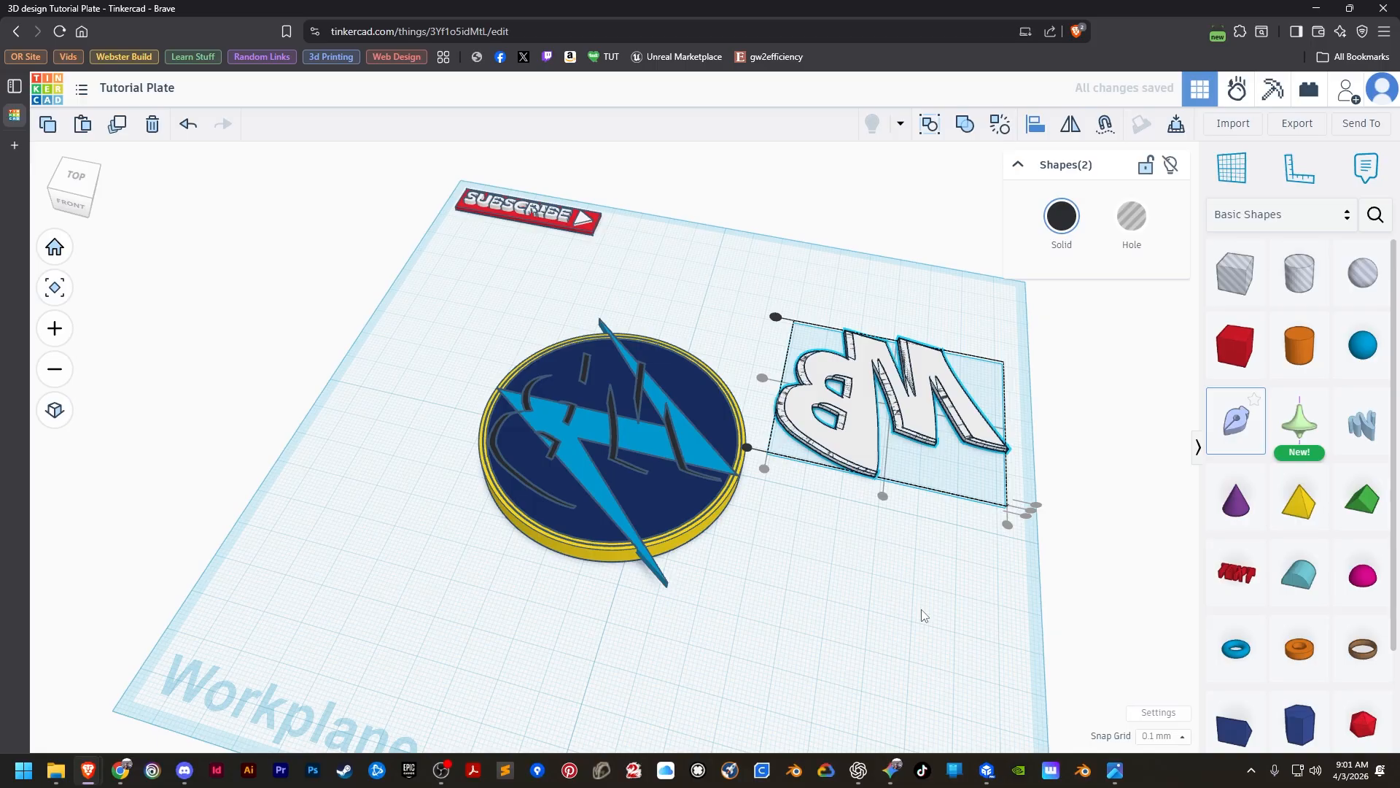
Turn the black shadow copy into a hole and group it with the white MB letters to cut the shadows out of them.
scroll(921, 611, "up", 2)
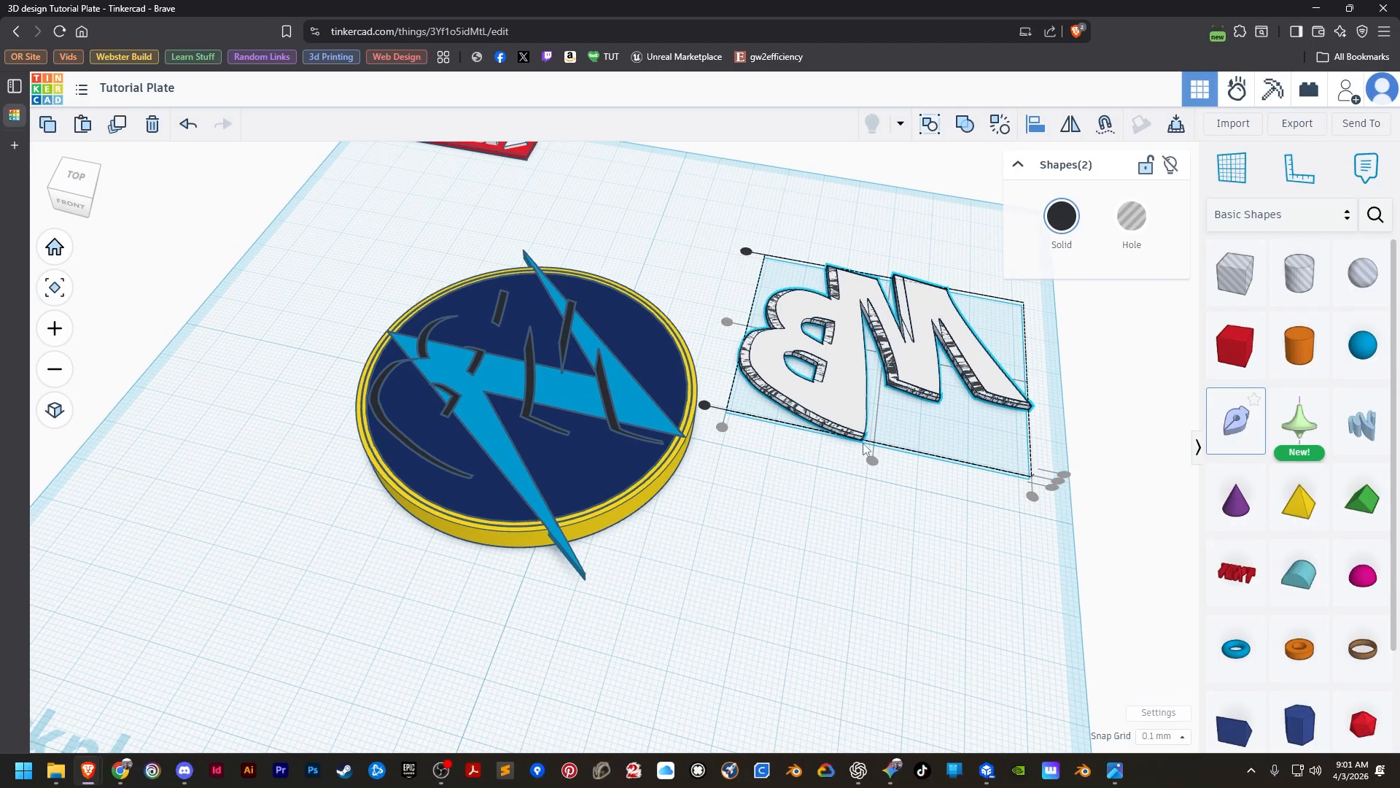
left_click(894, 503)
scroll(801, 419, "up", 5)
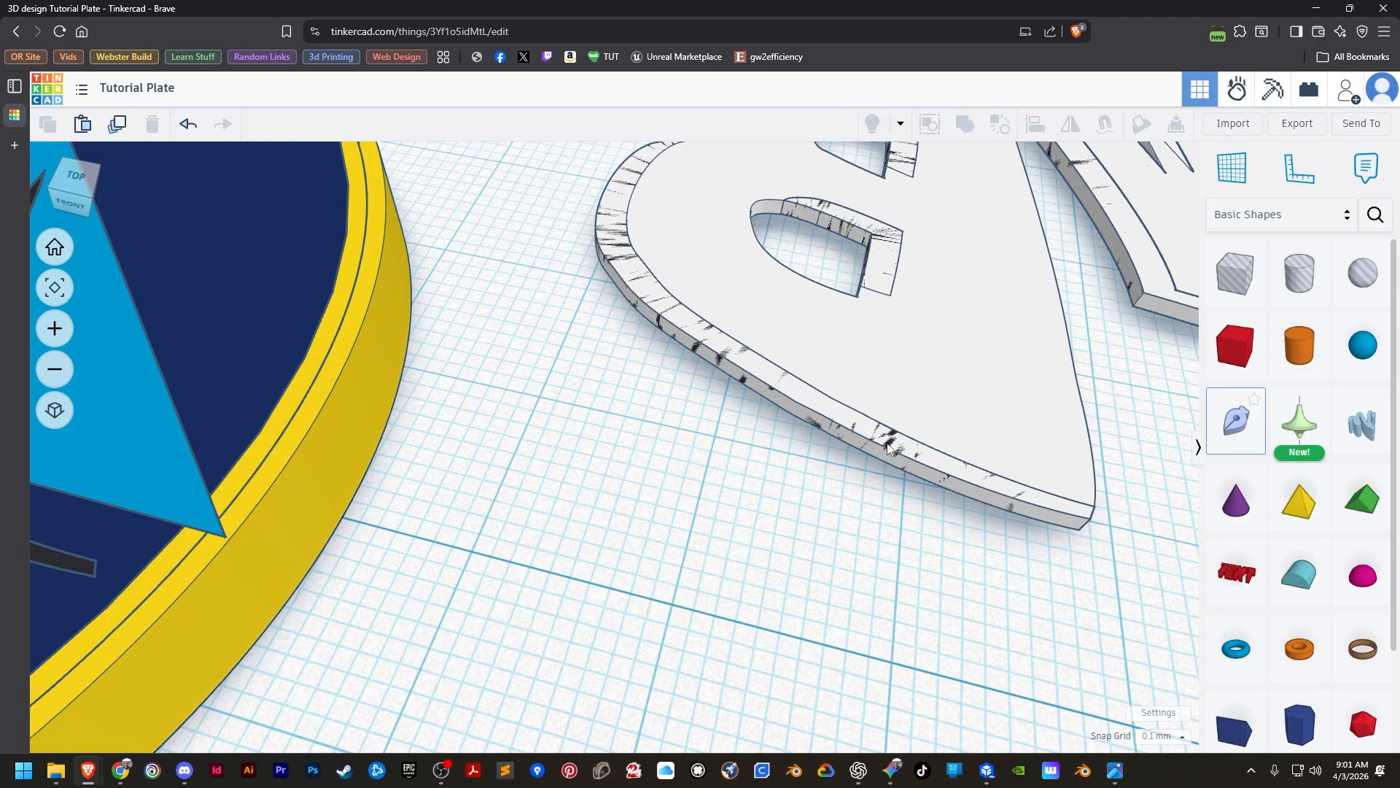
left_click(888, 446)
scroll(891, 587, "down", 5)
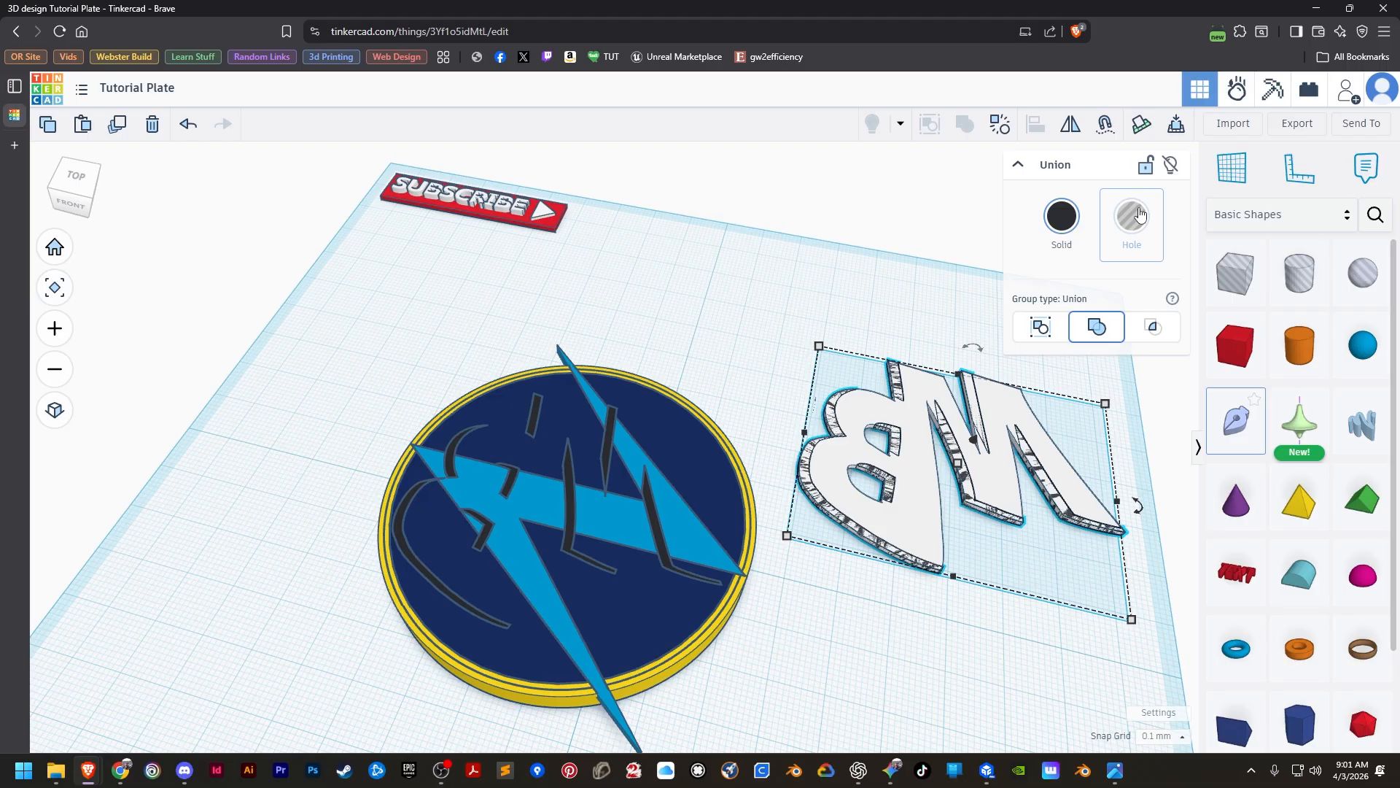
left_click(1142, 213)
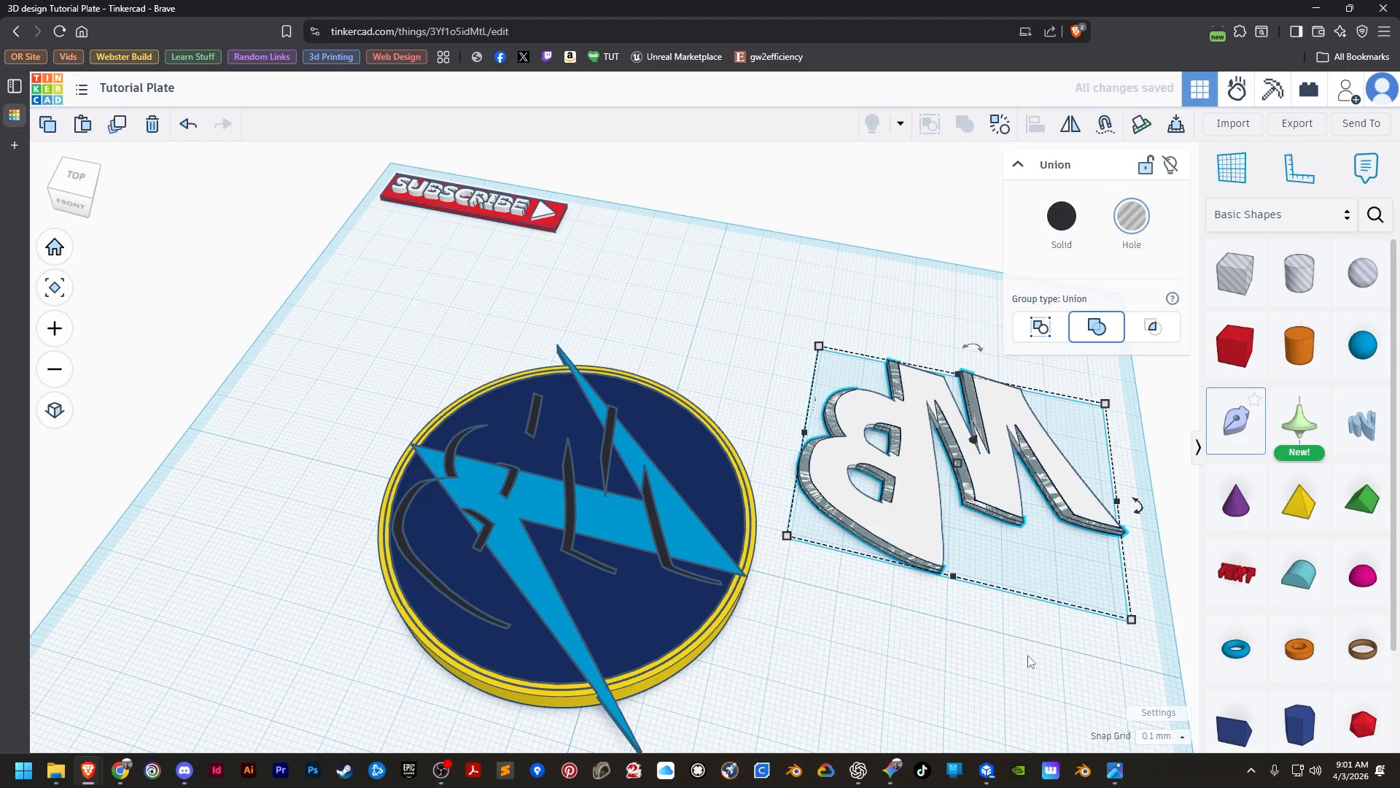
left_click(988, 656)
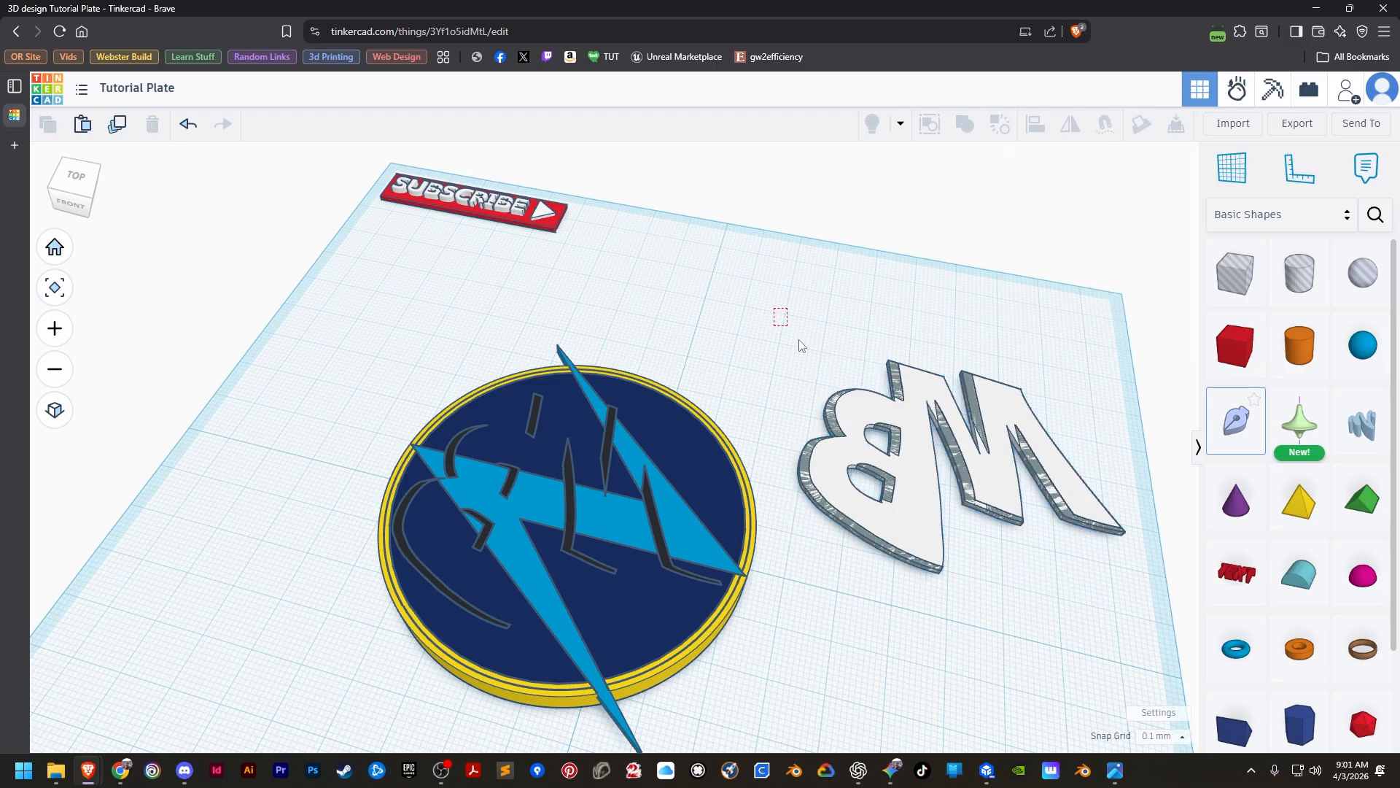
left_click_drag(776, 309, 1094, 614)
left_click(965, 124)
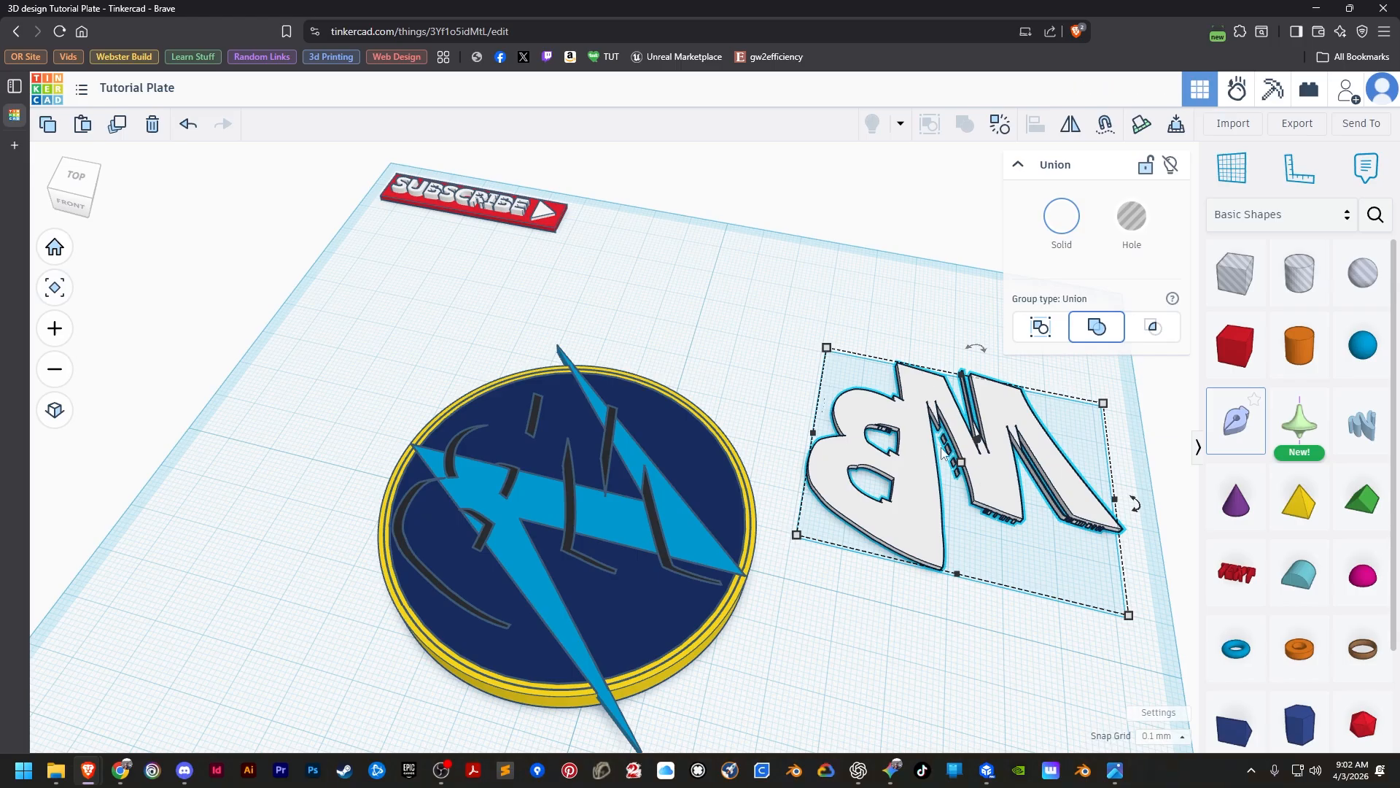
Inspect the cut edges of the white letters, then undo the shadow cut and the alignment of letters and shadow copy.
scroll(943, 452, "up", 4)
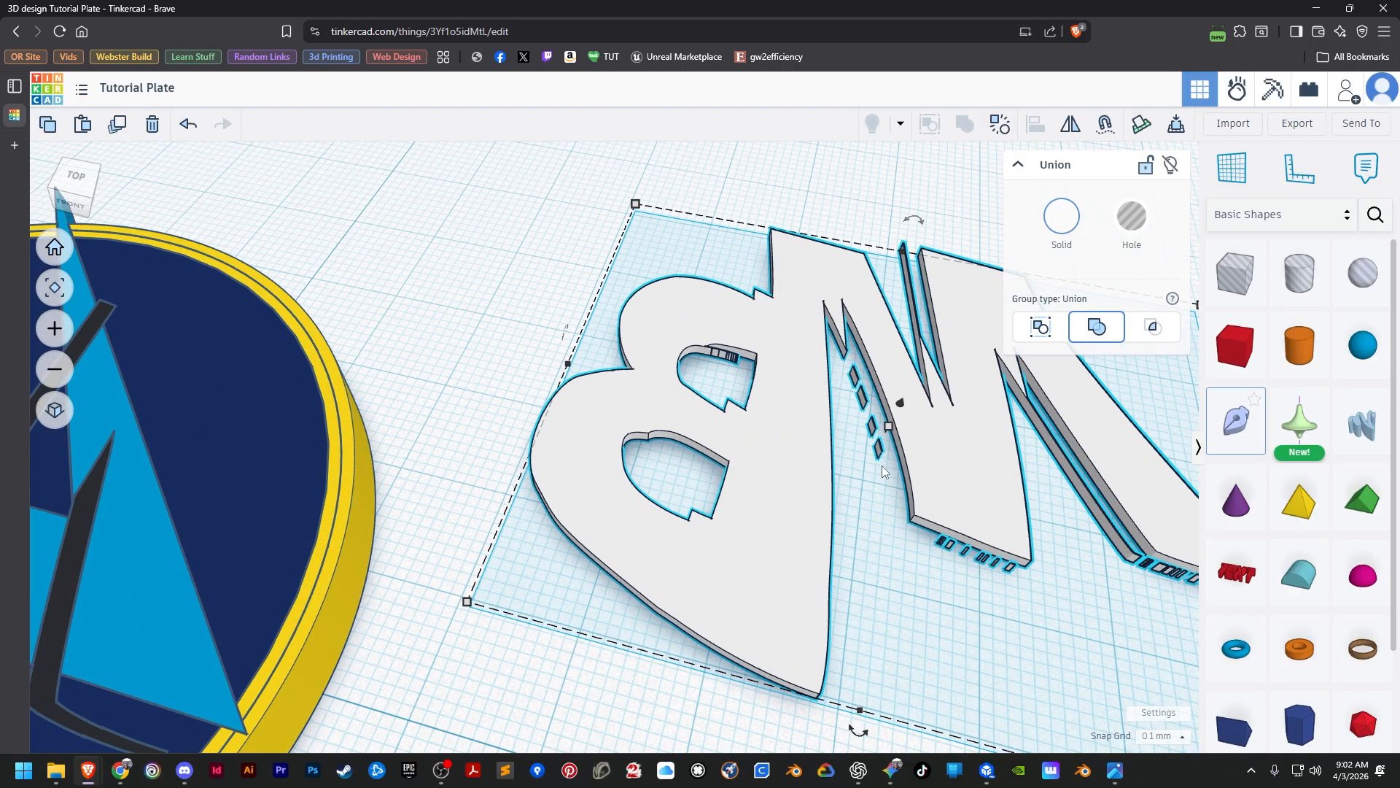
scroll(882, 471, "down", 4)
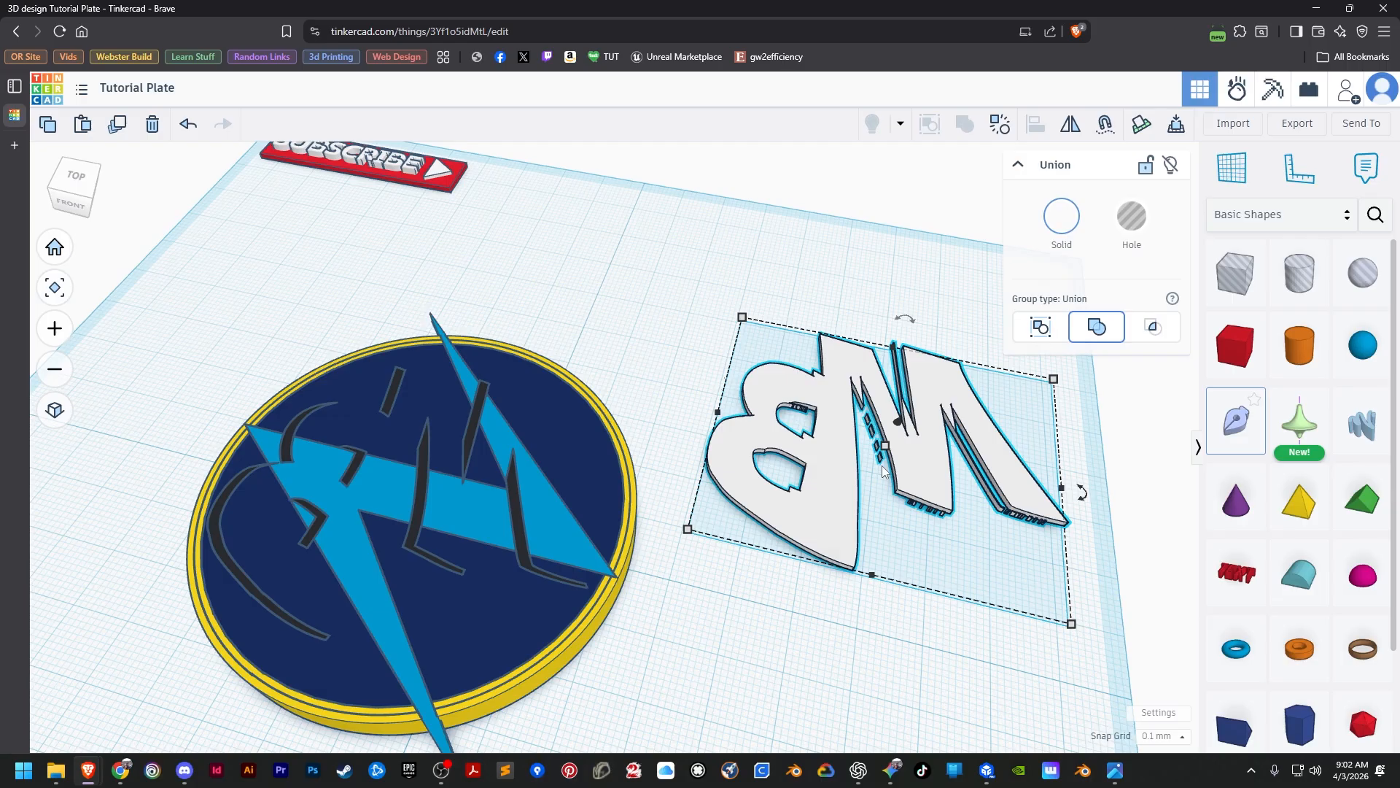
scroll(897, 503, "up", 2)
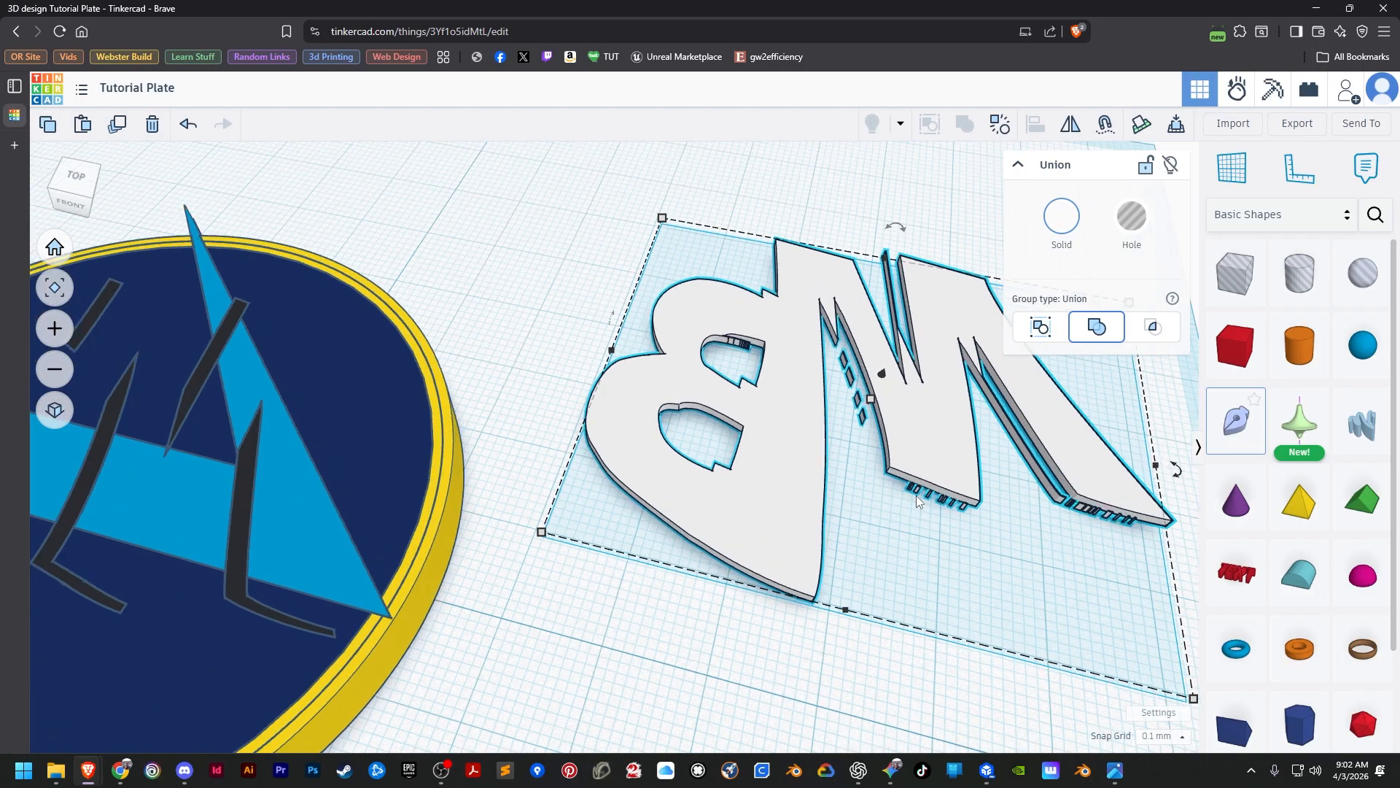
scroll(917, 501, "up", 2)
scroll(902, 515, "up", 2)
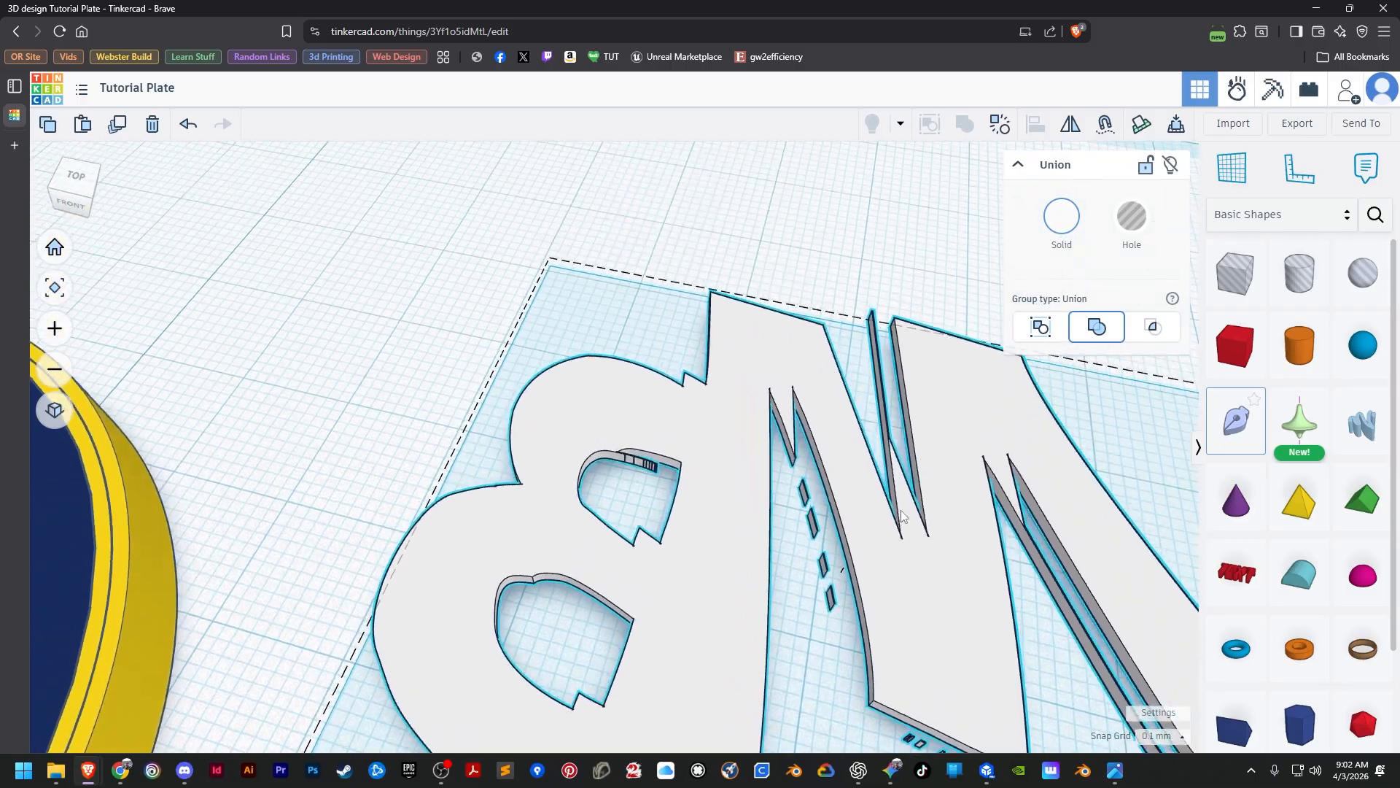
left_click(187, 124)
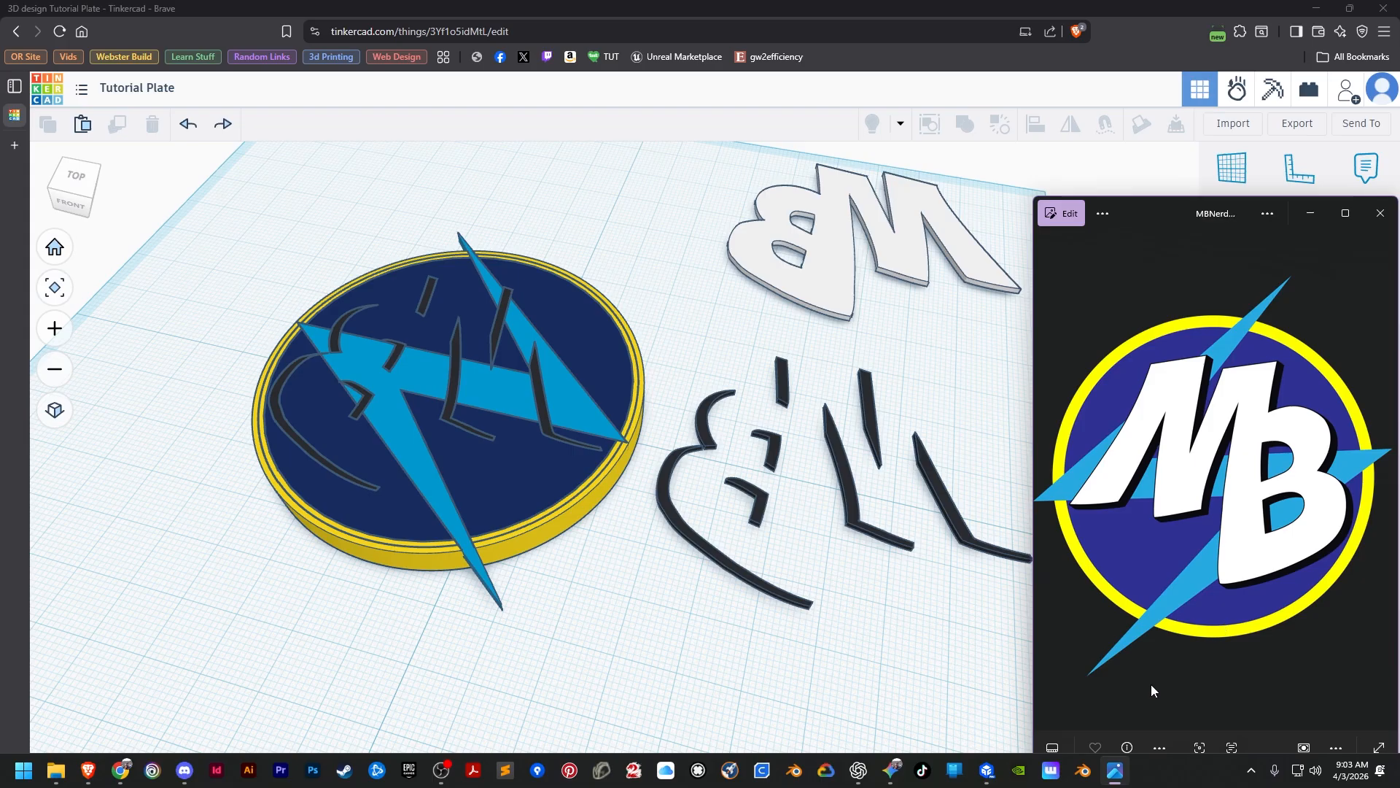
left_click(910, 629)
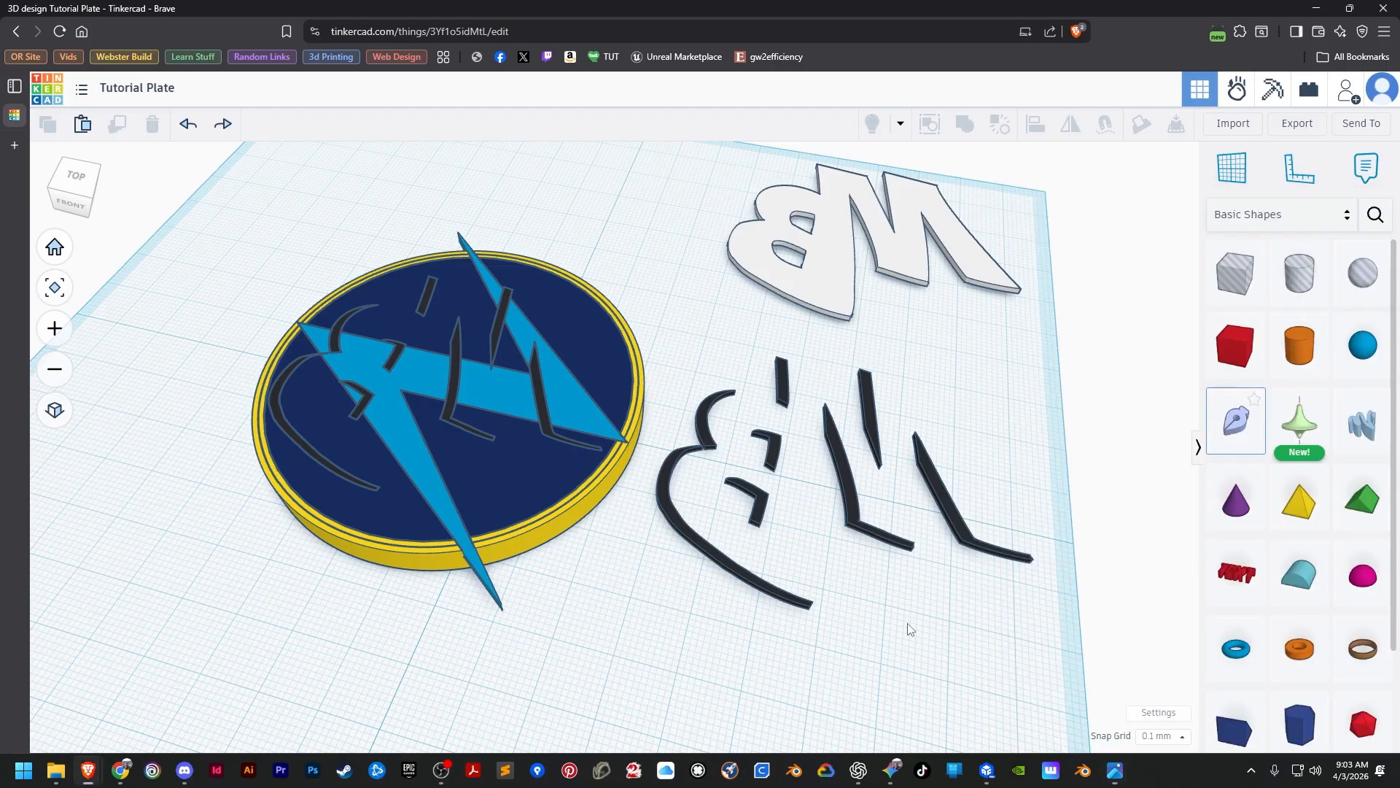